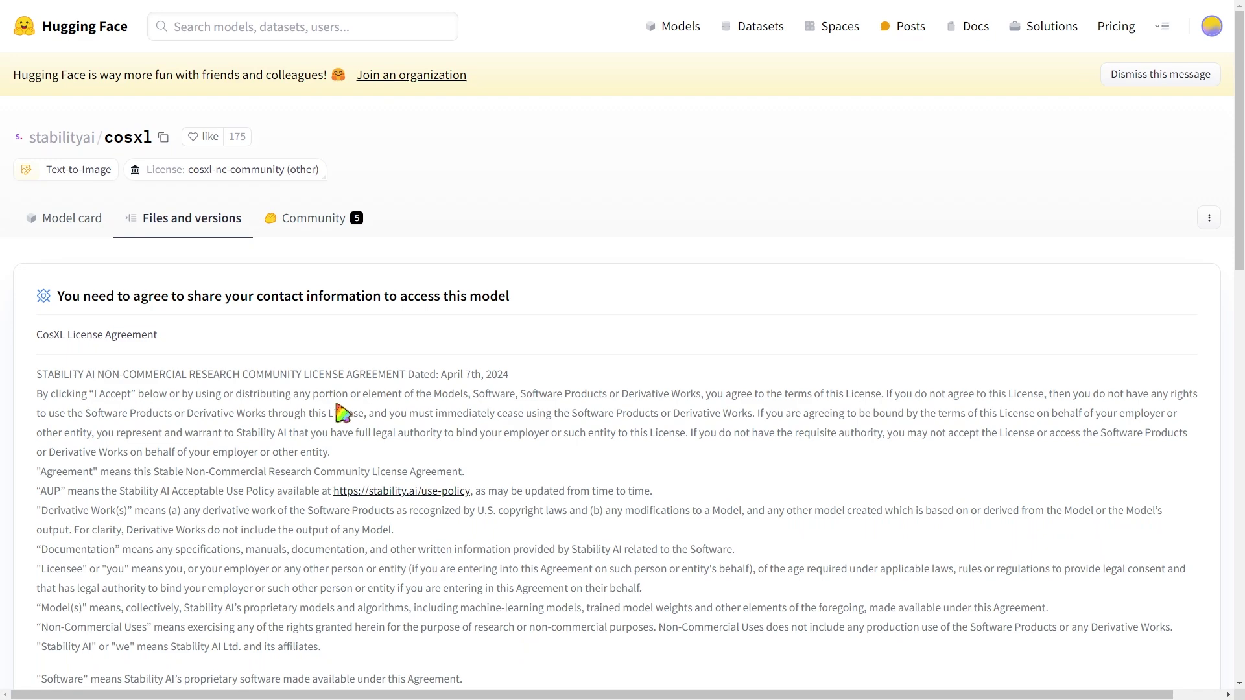
Step: Submit the completed contact form accepting the CosXL license agreement for access to the cosxl model
scroll(340, 412, down, 20)
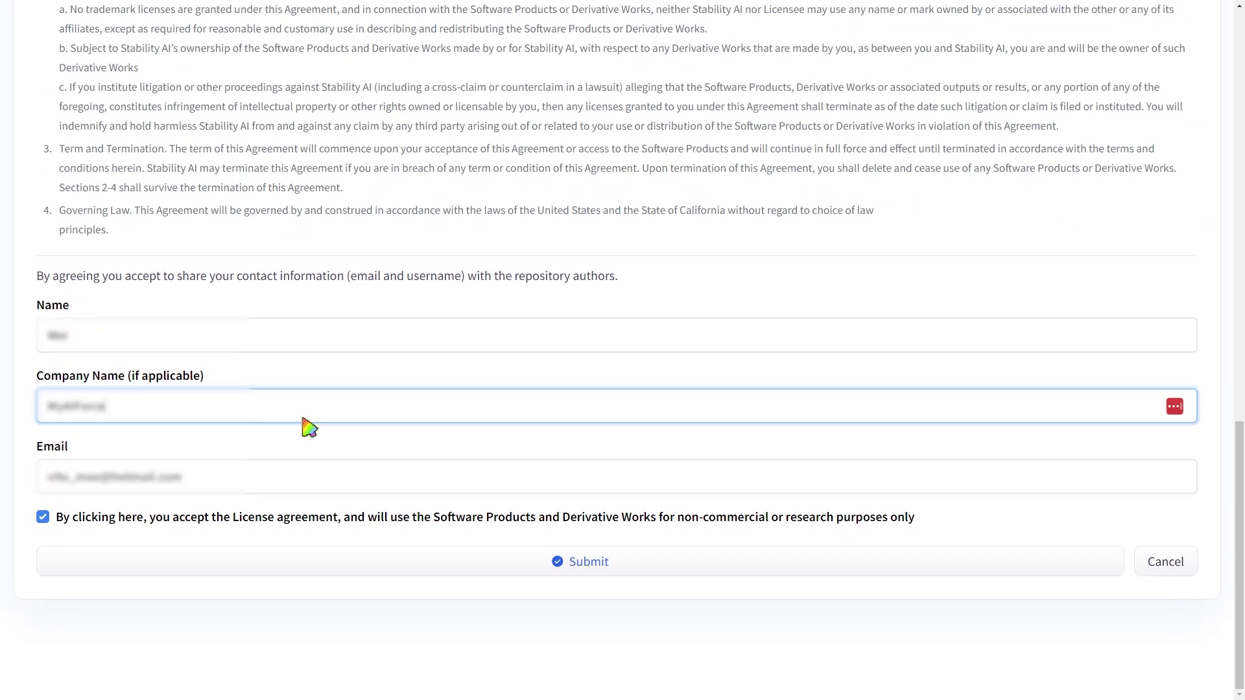
click(570, 557)
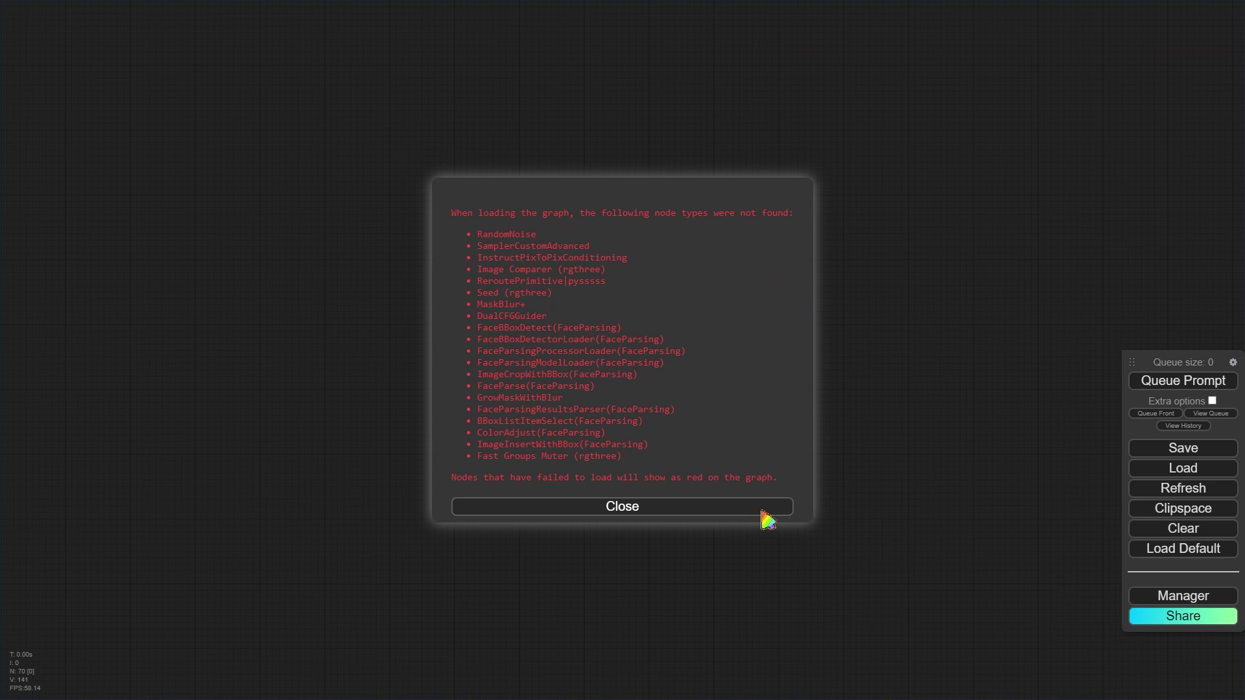
Step: Switch to ComfyUI, dismiss the missing-node warning and open the Manager's list of missing custom nodes
click(760, 509)
click(1167, 594)
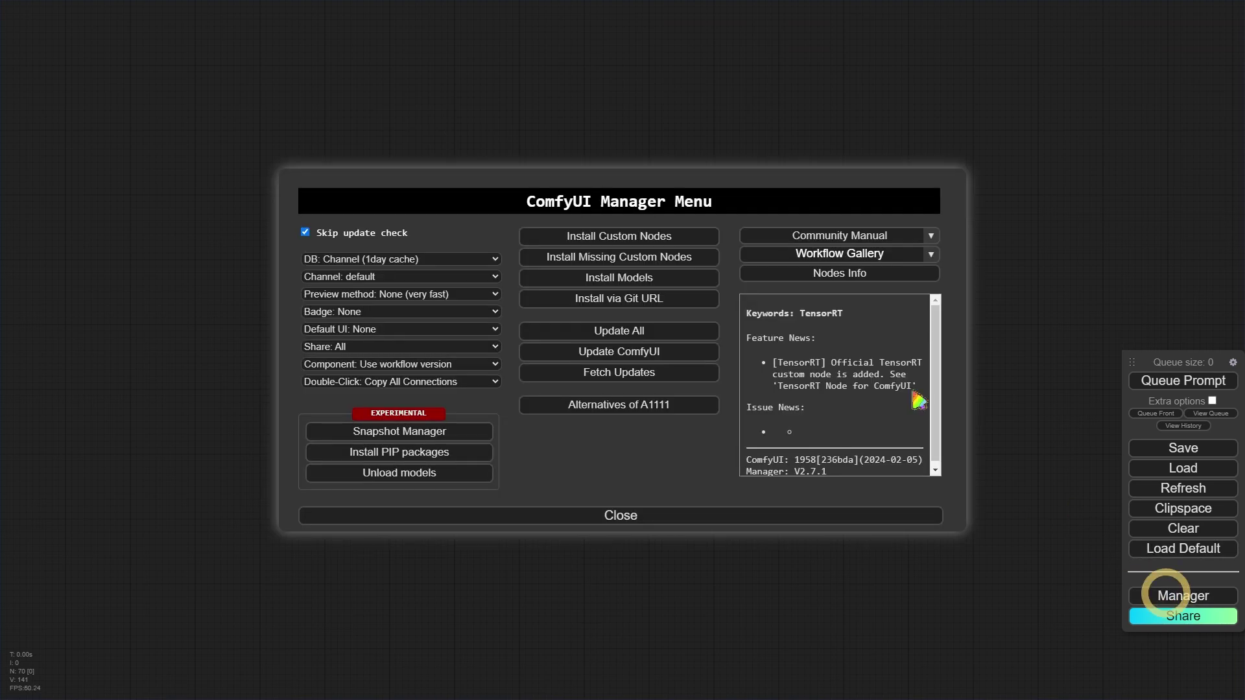
click(624, 262)
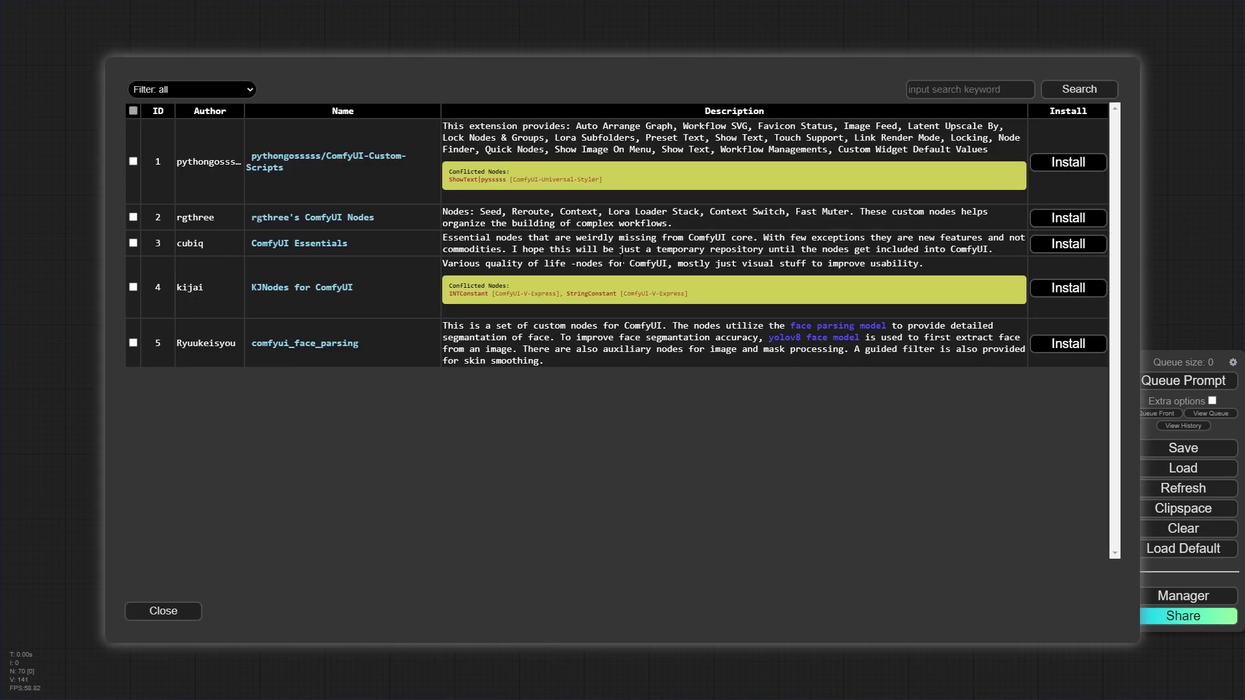
Step: Install the missing custom node packs pythongosssss/ComfyUI-Custom-Scripts and rgthree's ComfyUI Nodes
key(ctrl+plus)
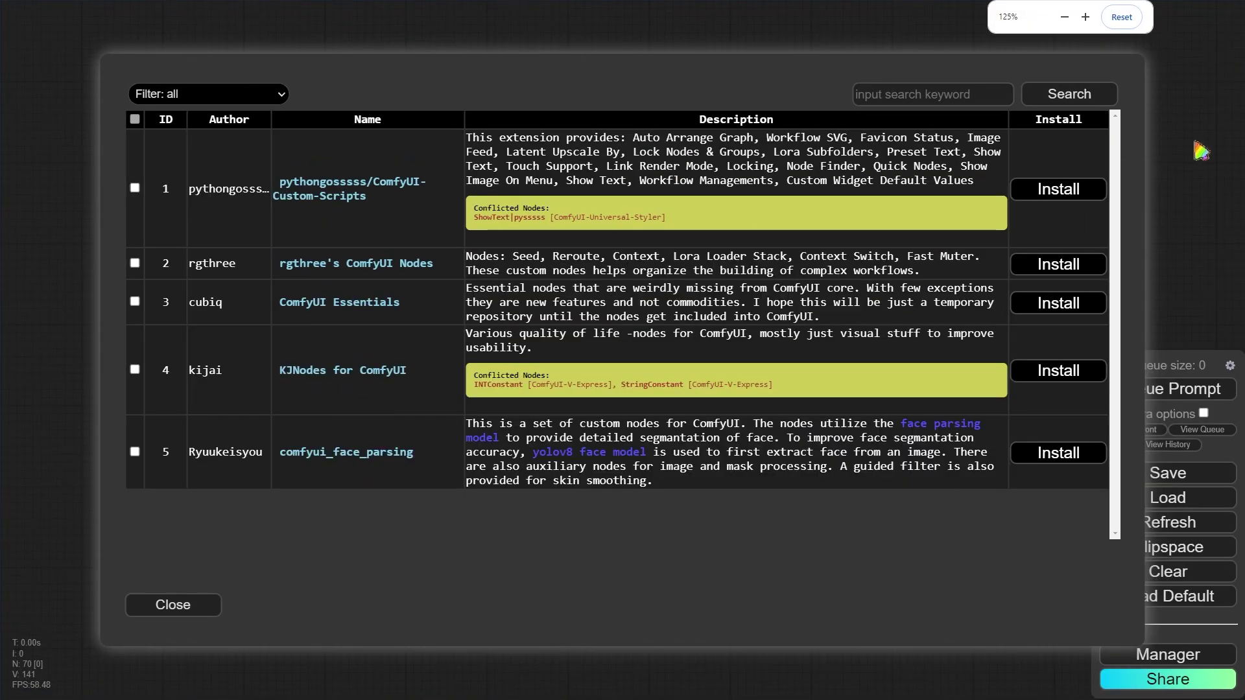
click(1063, 189)
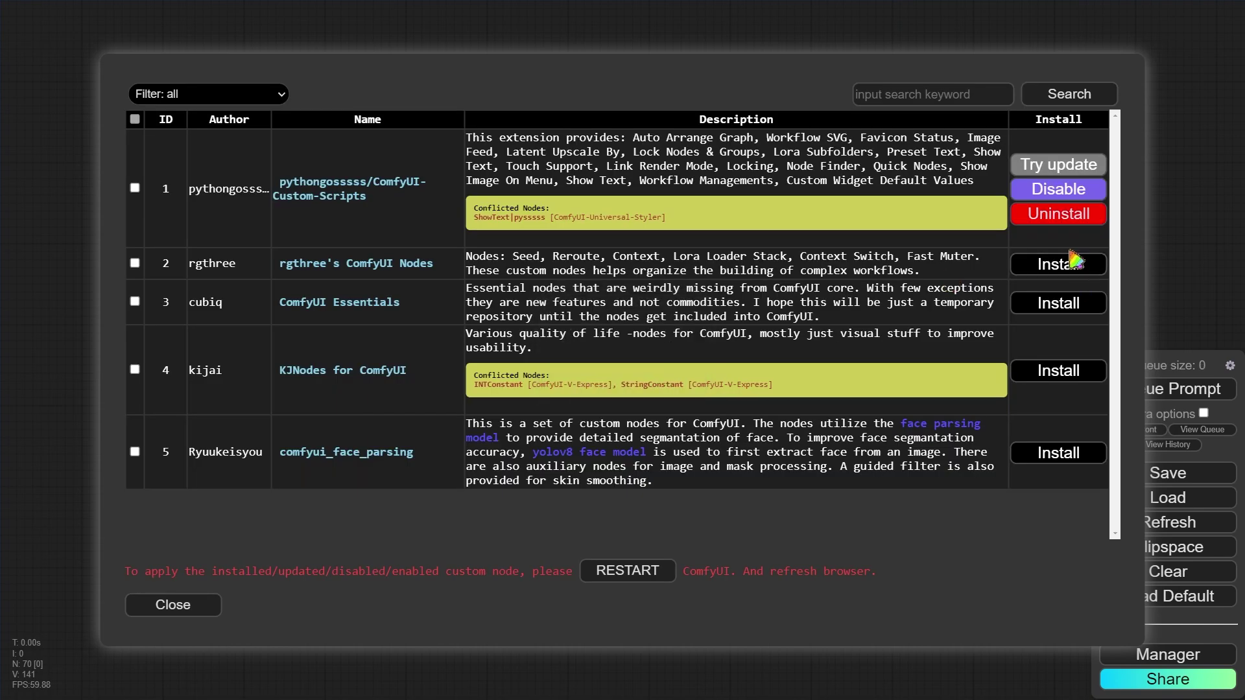
click(1066, 263)
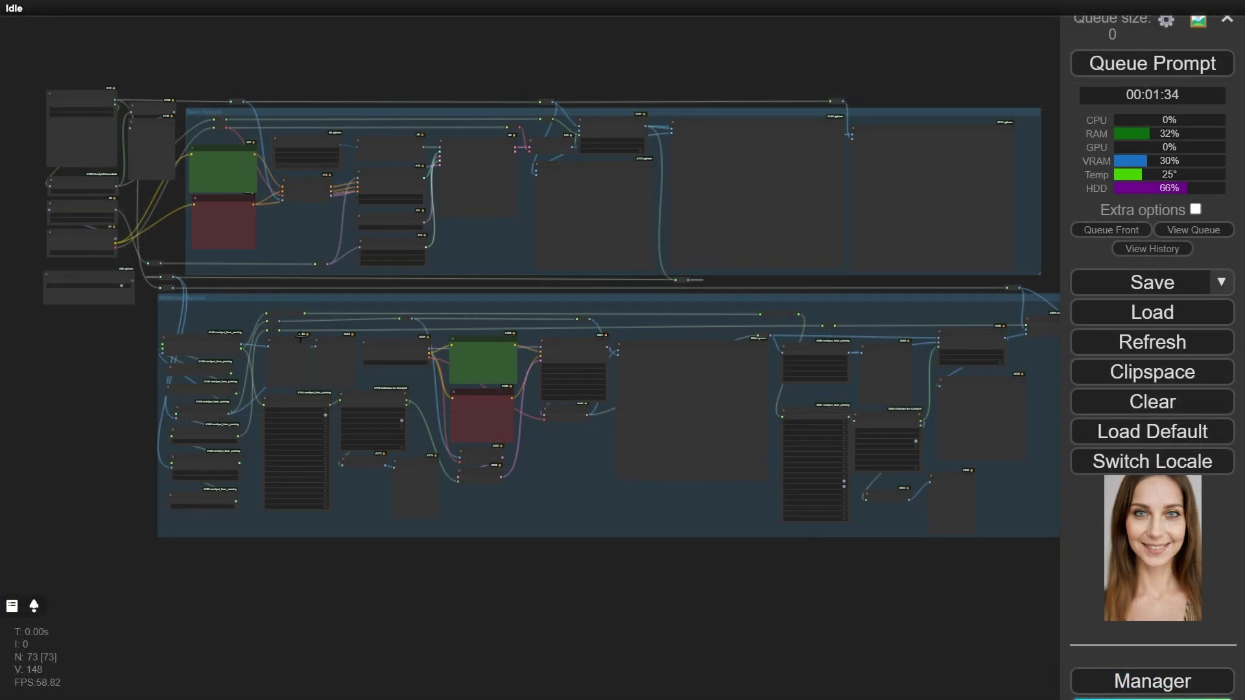
Step: Clear the existing workflow from the canvas and add a Load Checkpoint node
click(1154, 408)
click(686, 61)
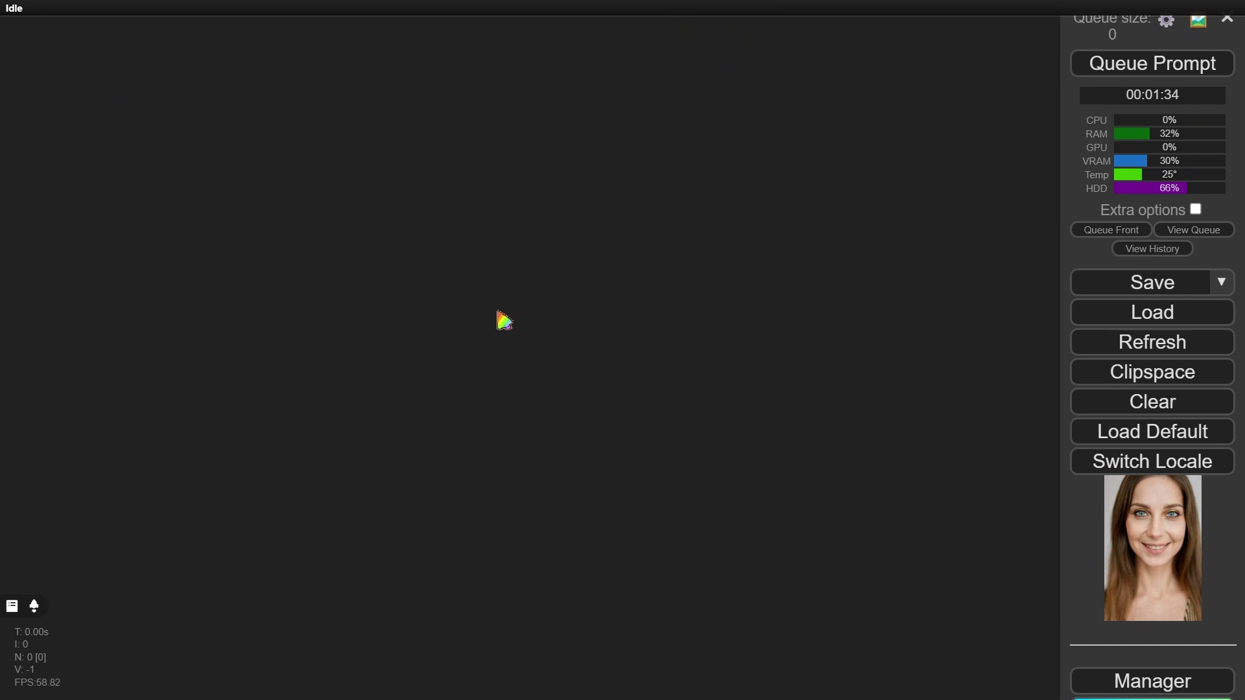
double_click(247, 283)
text(load c)
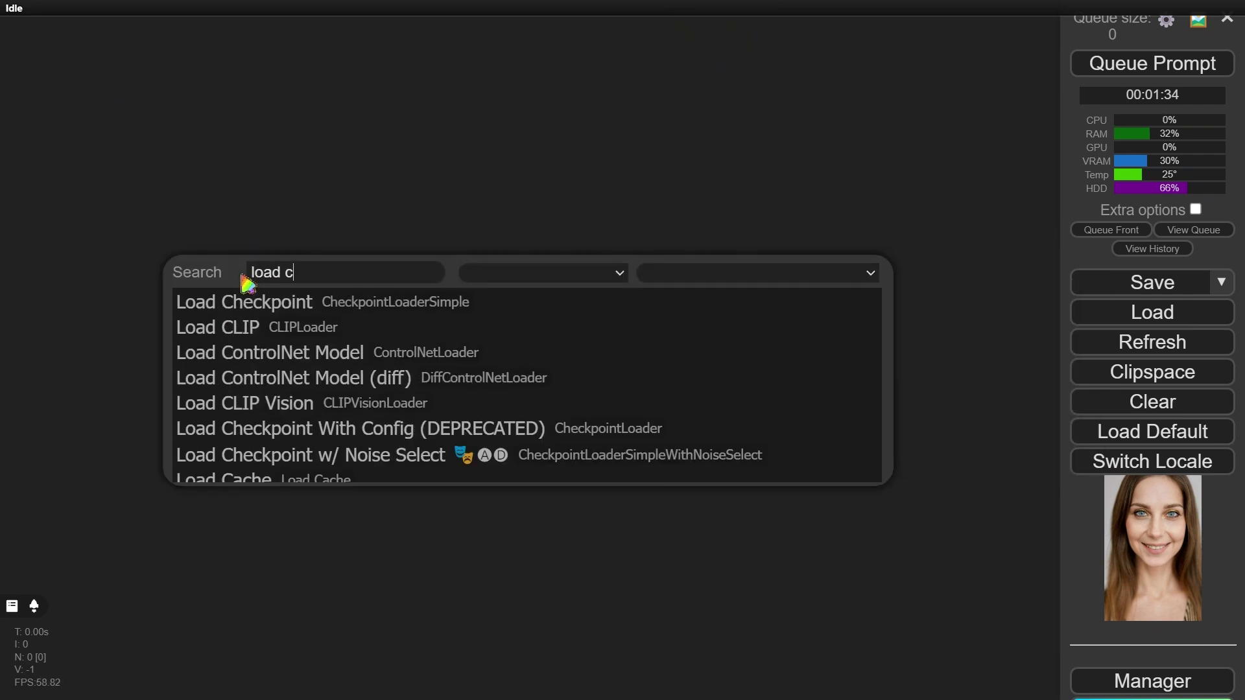
key(Return)
Step: Set the Load Checkpoint node's model to cosxl_edit.safetensors
scroll(262, 279, up, 4)
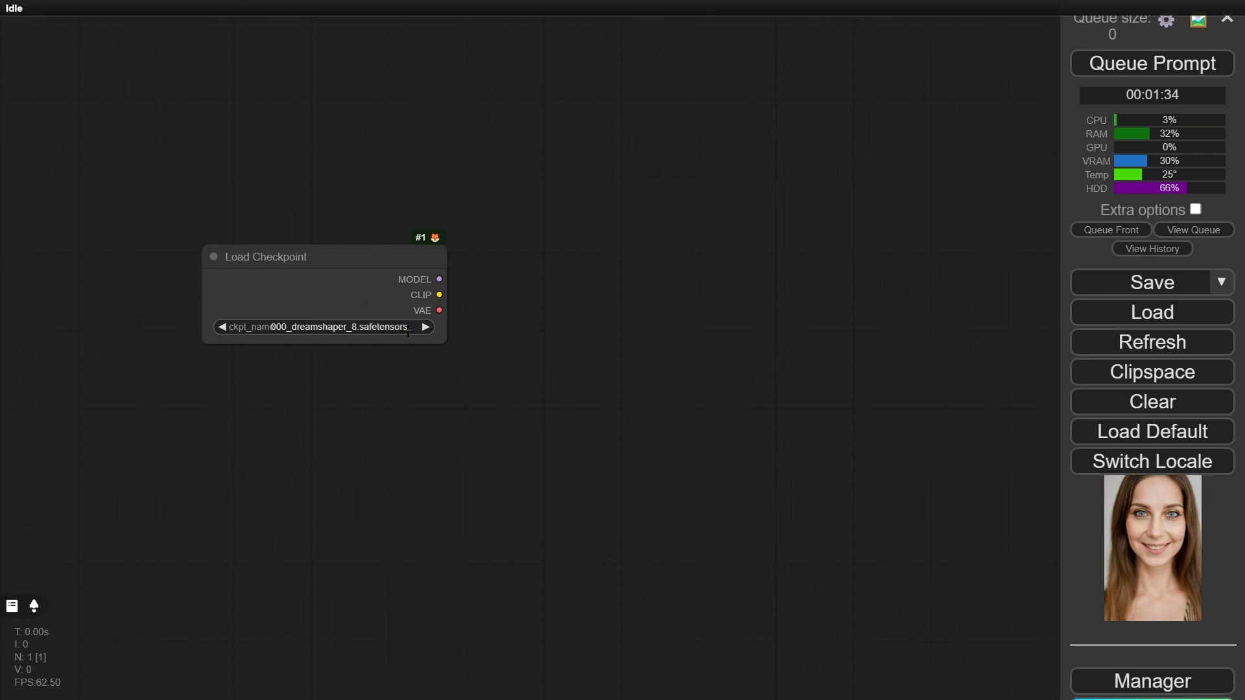
click(407, 328)
text(cos)
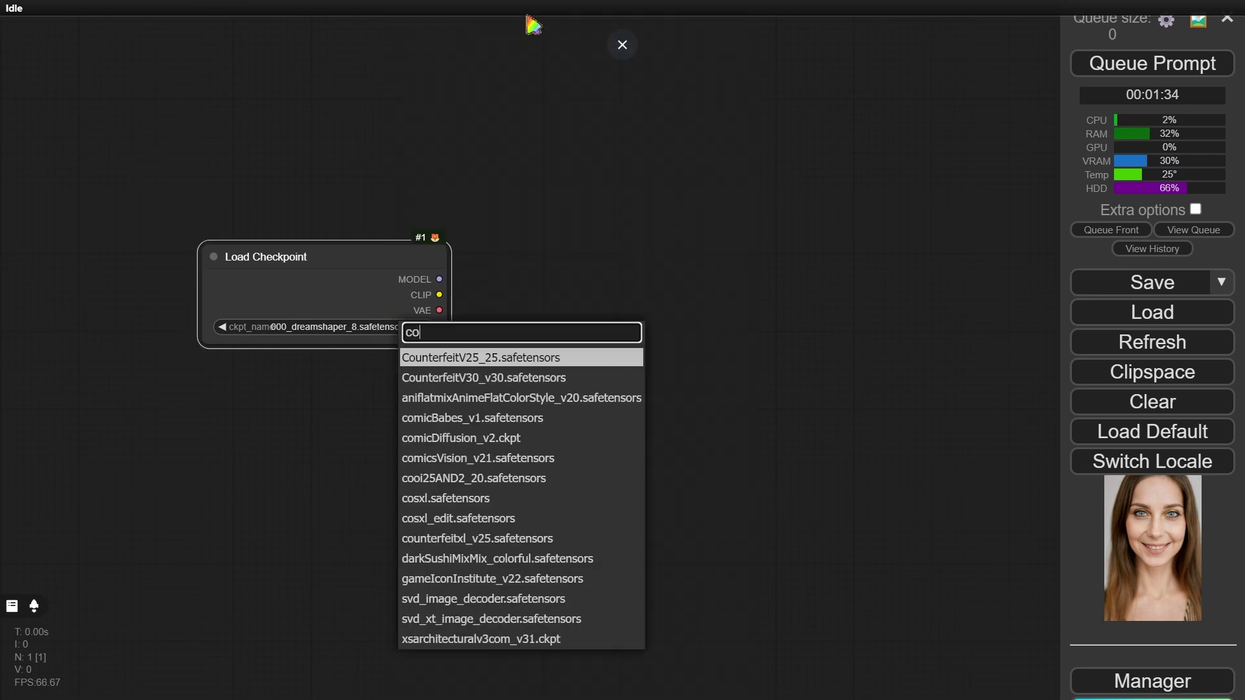
key(Down)
key(Return)
Step: Add a Self-Attention Guidance node directly above Load Checkpoint and connect the checkpoint's MODEL output to its model input
scroll(424, 120, up, 4)
drag(405, 156, 642, 278)
double_click(393, 234)
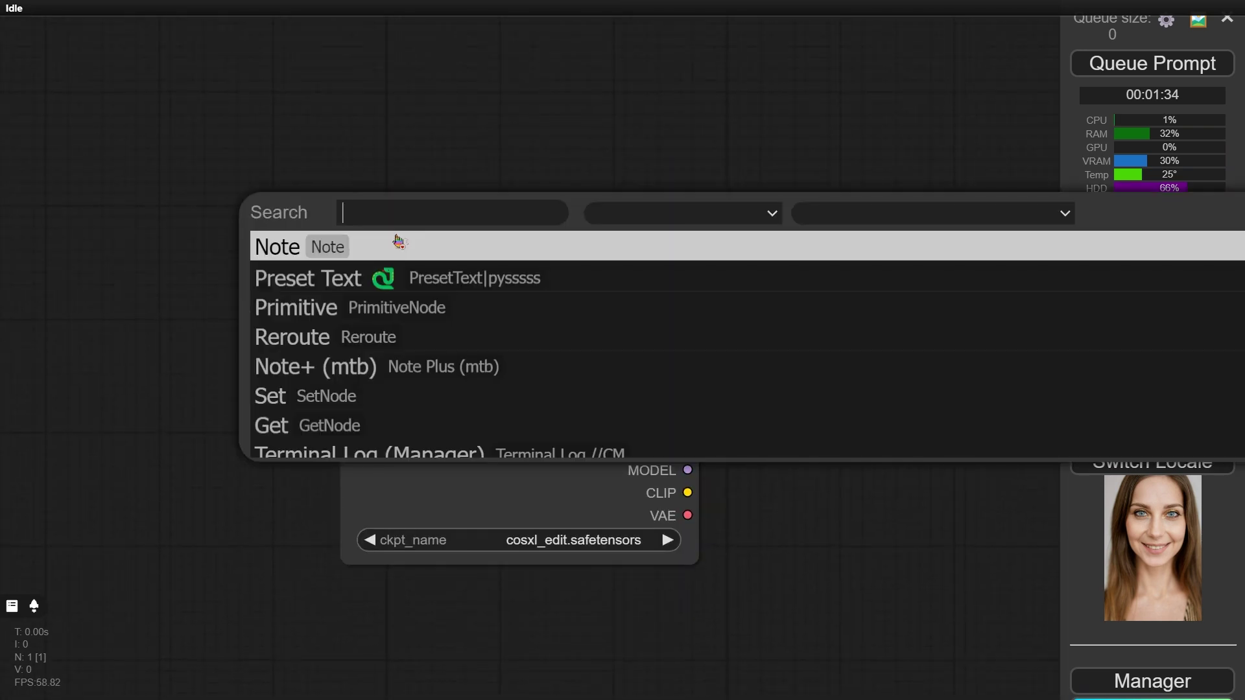
text(self)
key(Return)
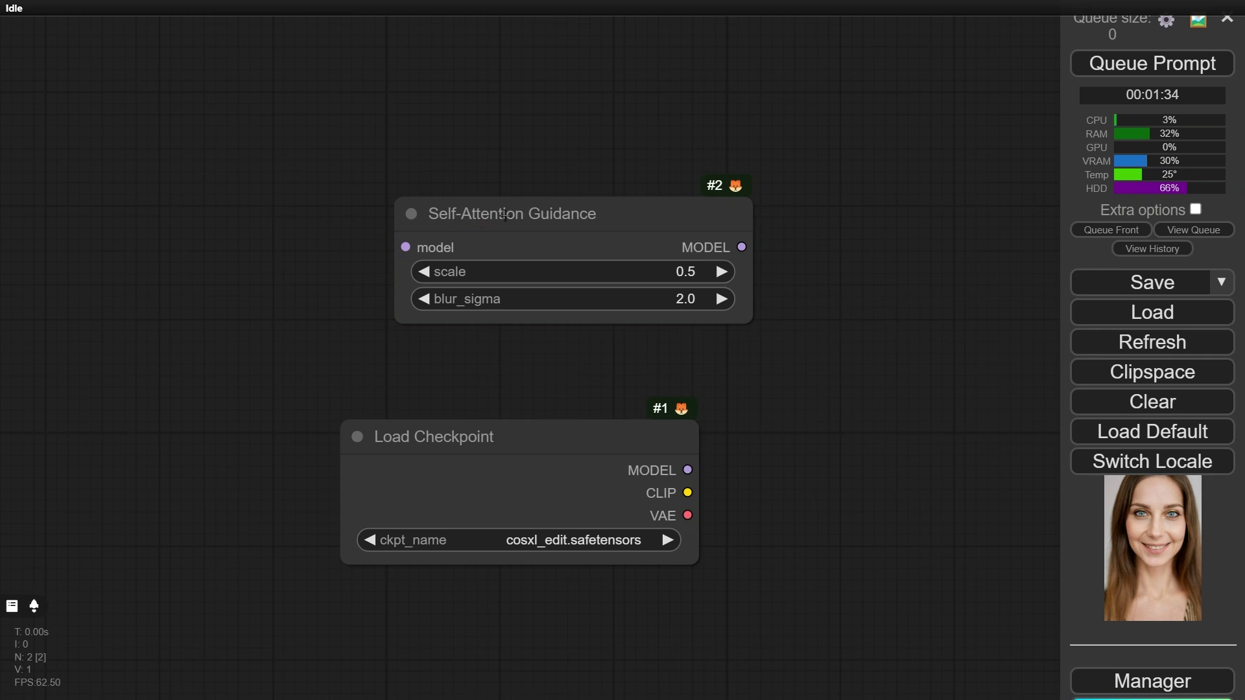
drag(505, 217, 451, 273)
click(884, 392)
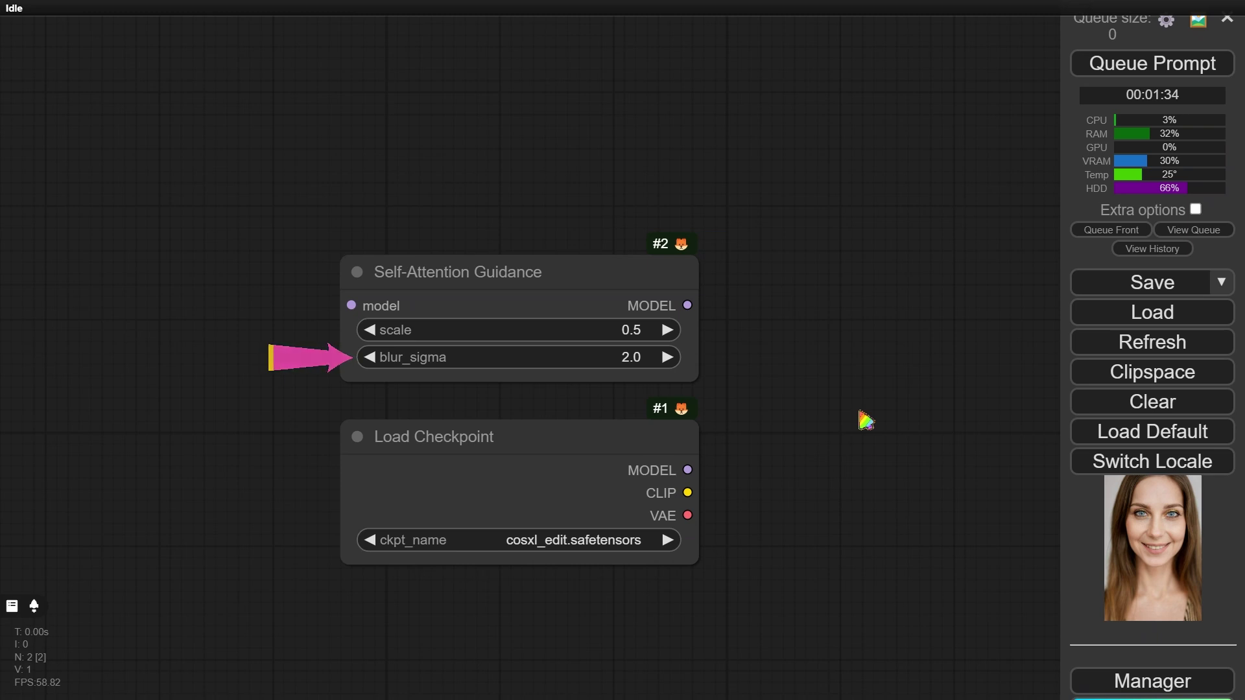
drag(680, 471, 351, 305)
Step: Add a Load Image node above Self-Attention Guidance and load portrait-young-woman-2.jpg into it
scroll(842, 473, down, 4)
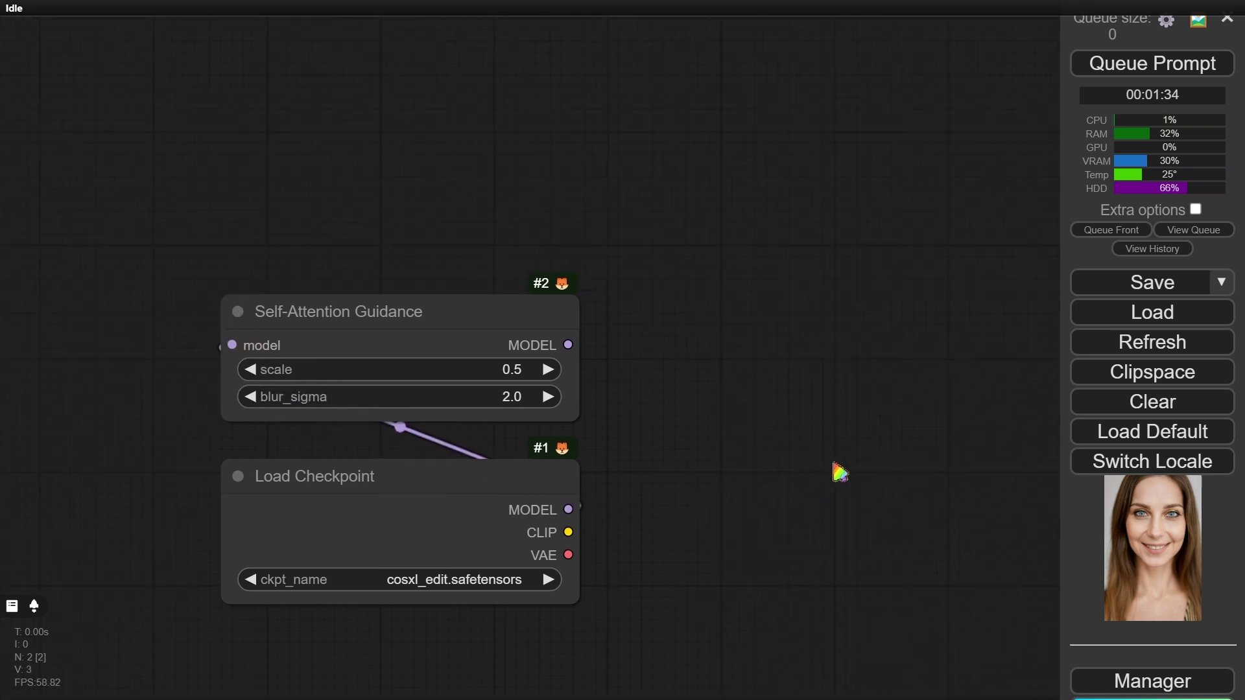
drag(888, 436, 644, 521)
double_click(151, 145)
text(load im)
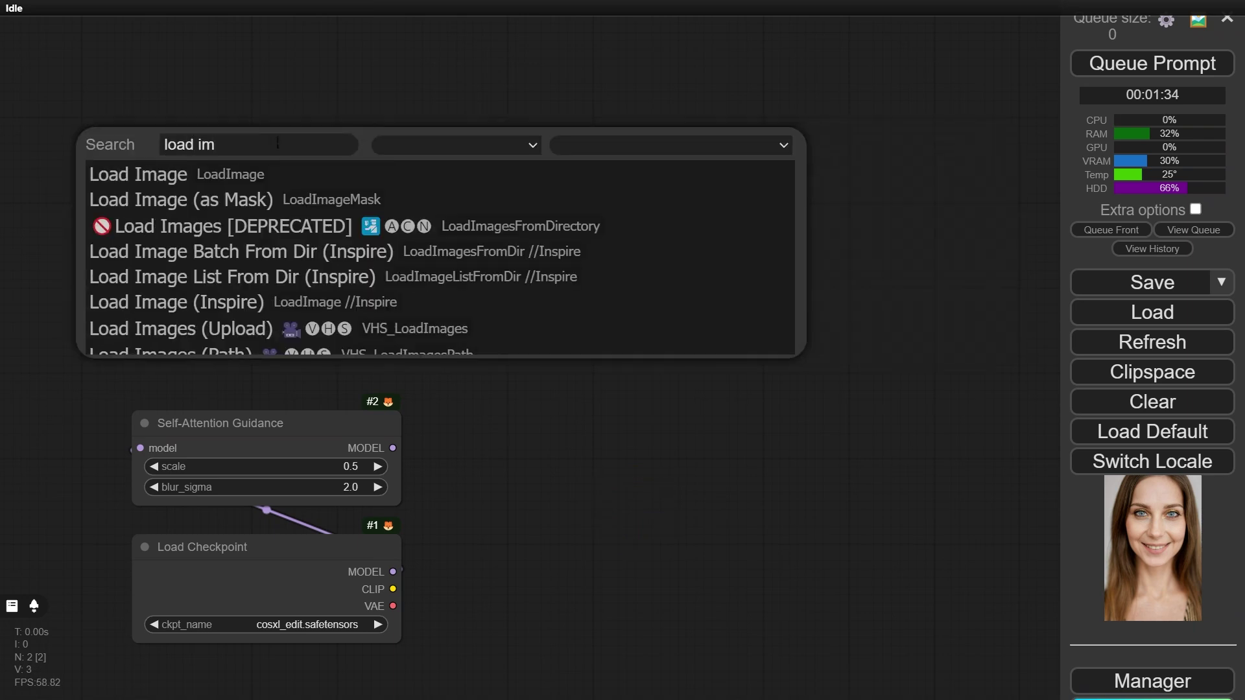
key(Return)
drag(291, 135, 271, 67)
click(285, 149)
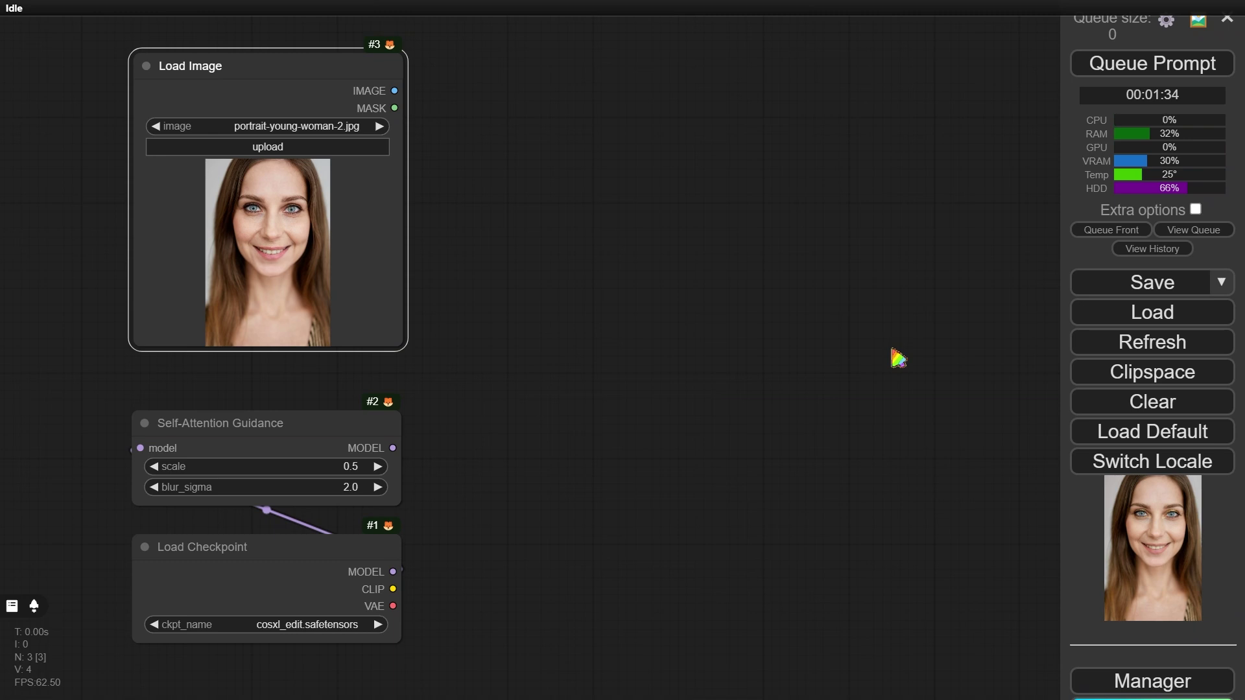
Step: Paint a mask along both upper eyelids of the portrait in the mask editor and save it to the Load Image node
right_click(269, 232)
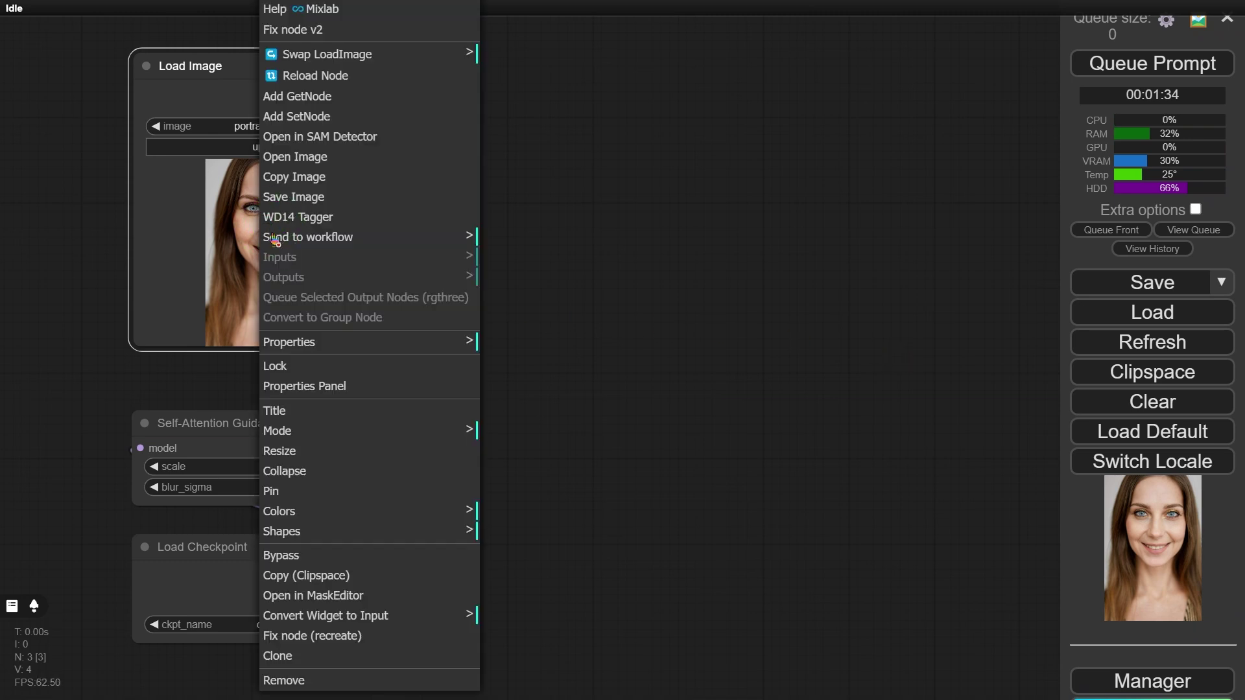
click(324, 595)
mouse_move(245, 297)
mouse_down()
mouse_move(571, 211)
mouse_move(337, 205)
mouse_move(603, 297)
mouse_move(585, 235)
mouse_move(454, 182)
mouse_up()
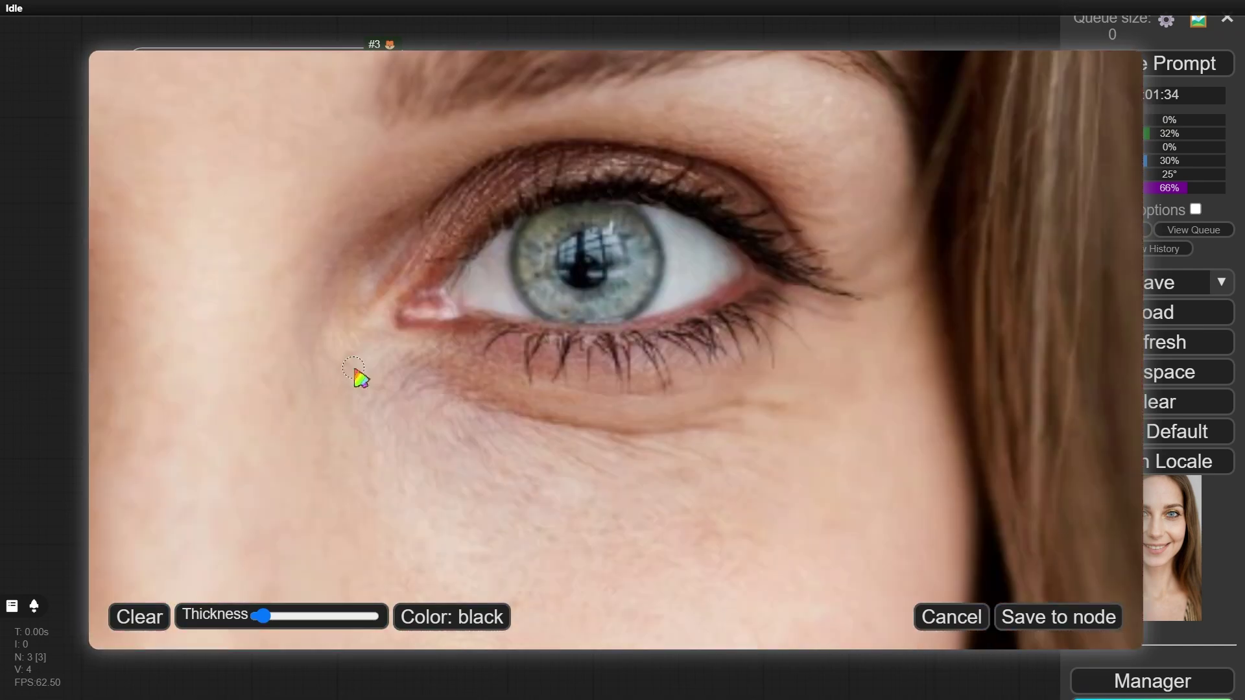
mouse_move(430, 338)
mouse_down()
mouse_move(506, 250)
mouse_move(870, 320)
mouse_move(550, 239)
mouse_move(473, 278)
mouse_move(862, 305)
mouse_move(603, 203)
mouse_move(678, 195)
mouse_up()
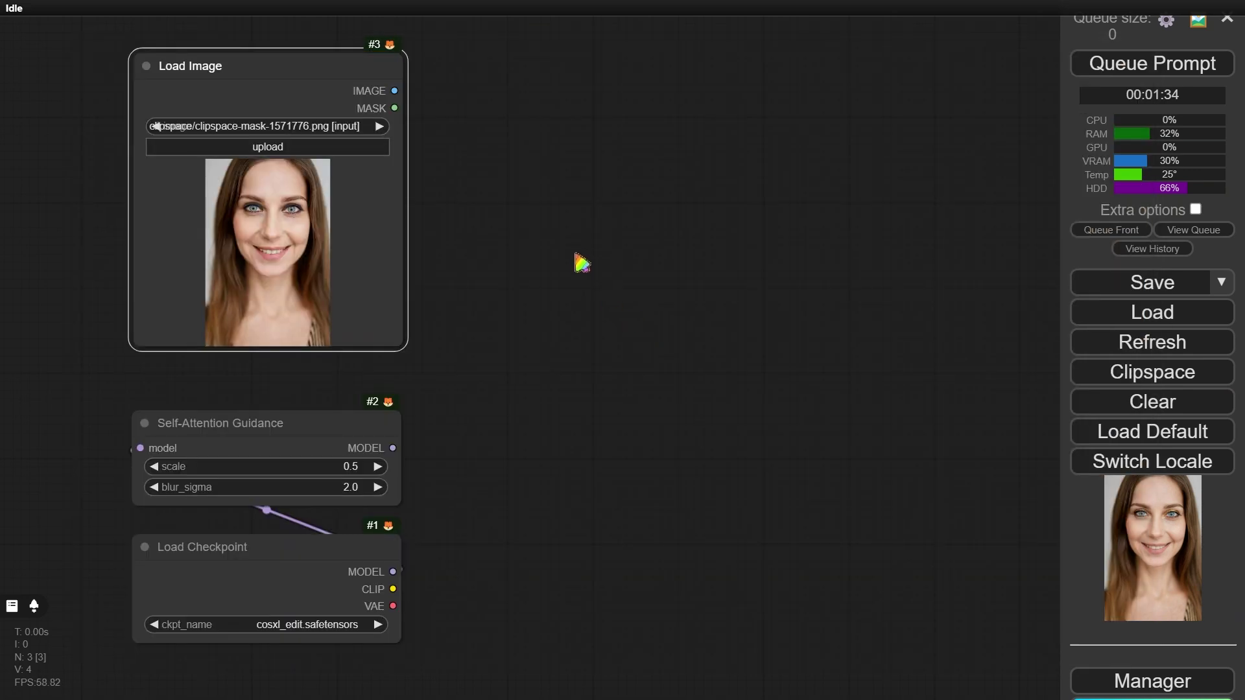
Step: Add a Mask Blur node with amount 2 and connect Load Image's MASK output to its mask input
scroll(550, 289, down, 2)
drag(581, 296, 519, 352)
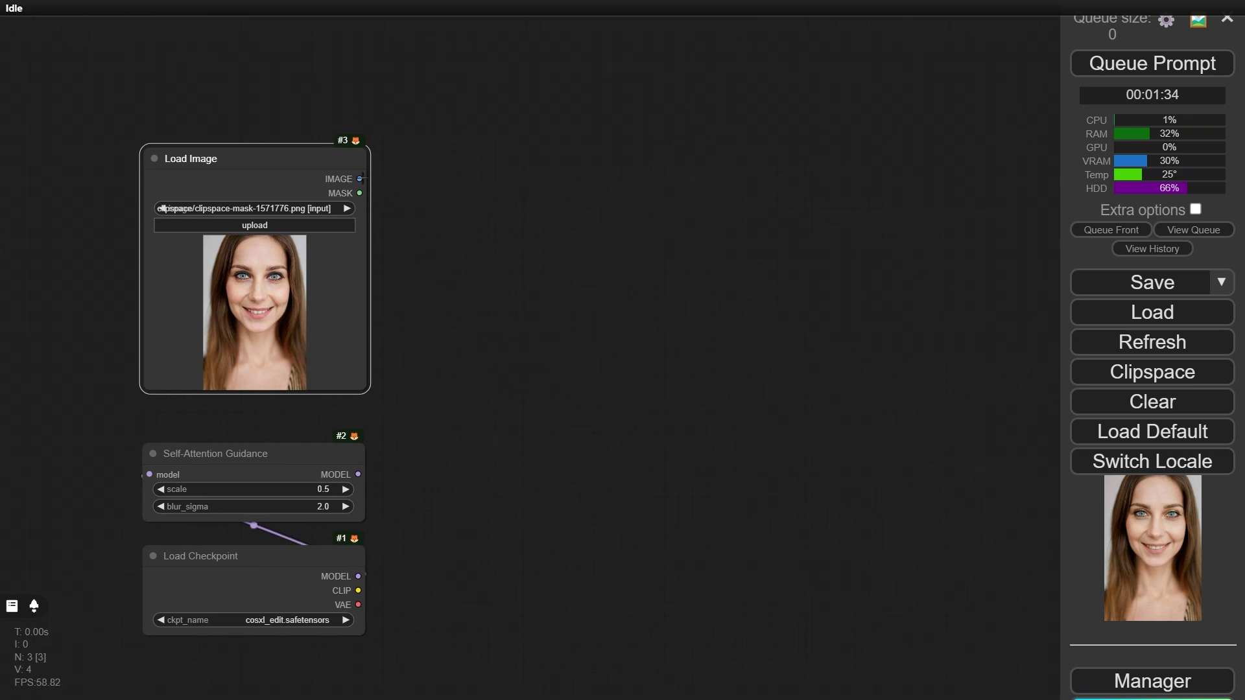
scroll(453, 264, up, 1)
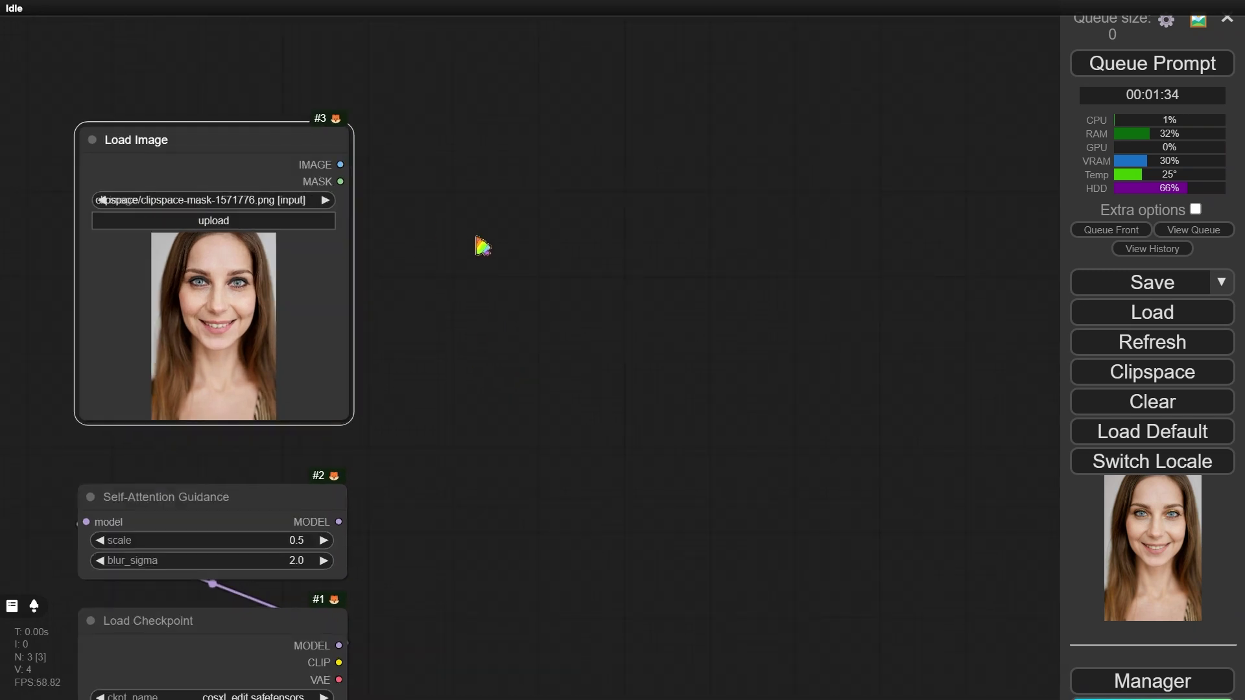
scroll(464, 247, down, 1)
double_click(443, 198)
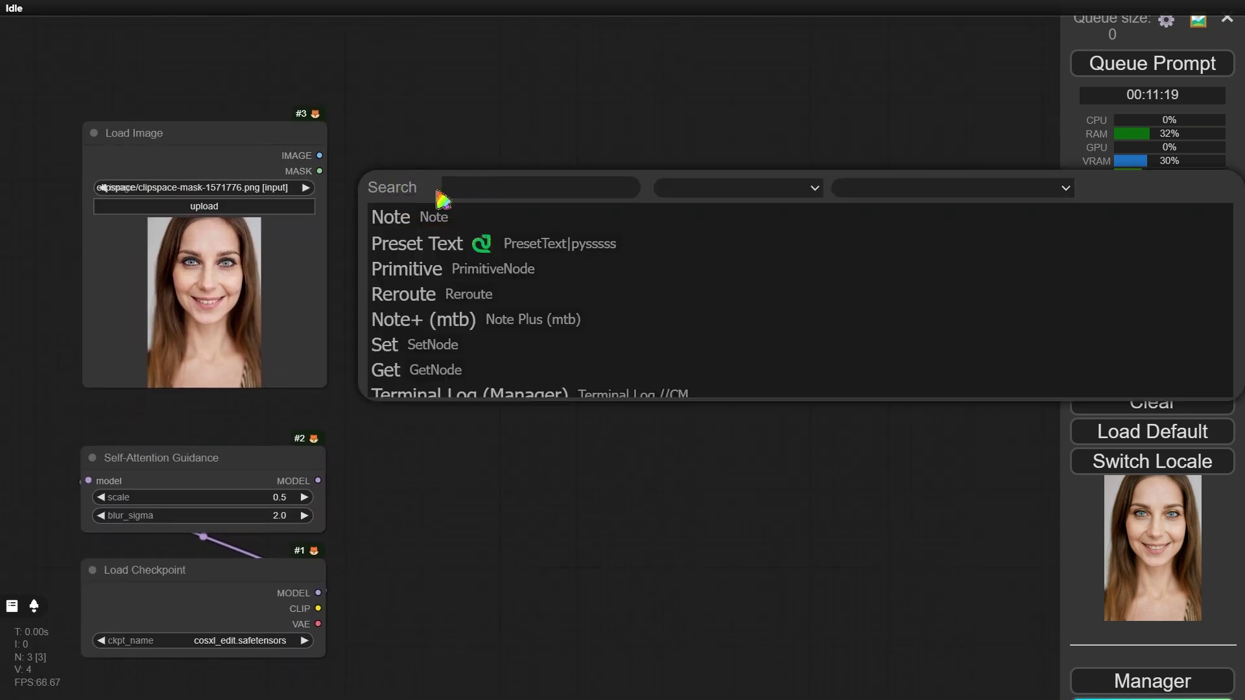
text(mask blur)
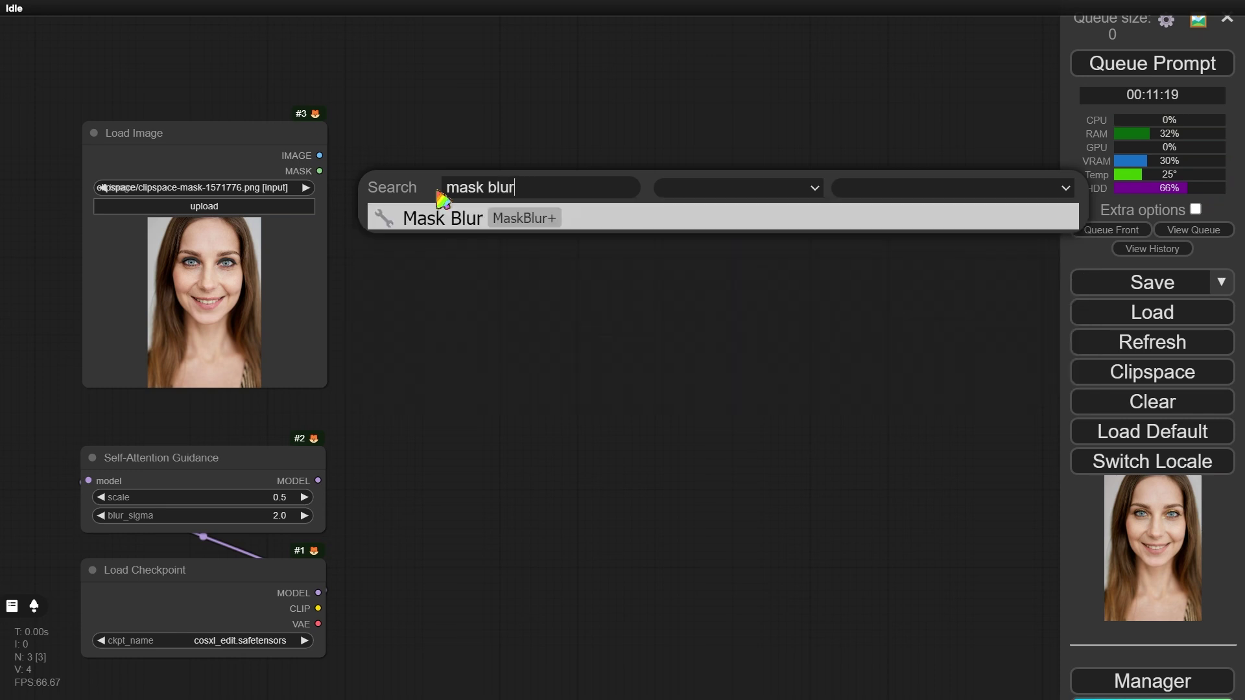
key(Return)
click(627, 219)
text(2)
key(Return)
drag(596, 180, 537, 151)
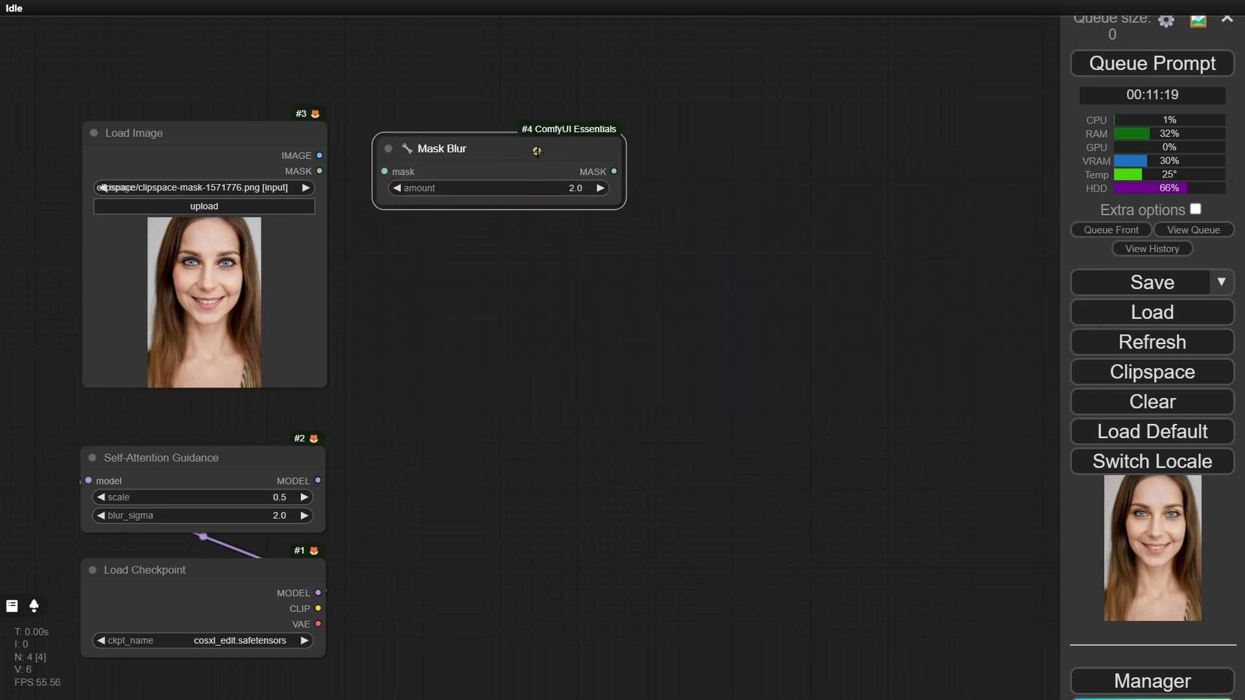
drag(320, 171, 384, 172)
Step: Add a Convert Mask to Image node to the canvas
double_click(579, 266)
text(convert)
key(Down)
key(Return)
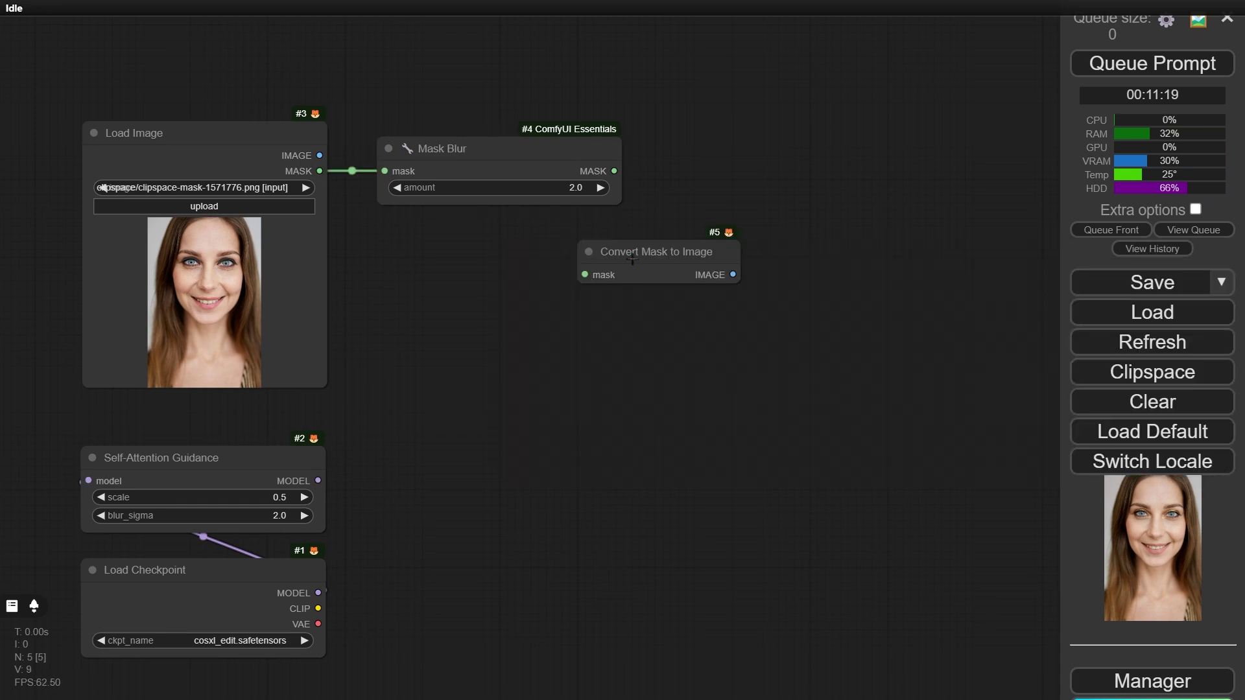
Step: Arrange Mask Blur below Load Image and Convert Mask to Image beside it, and connect the blurred mask to the converter
scroll(632, 258, down, 2)
drag(632, 324, 550, 402)
drag(235, 244, 235, 139)
drag(458, 239, 214, 381)
drag(214, 130, 214, 145)
drag(576, 330, 394, 145)
drag(292, 405, 327, 163)
Step: Attach a Preview Image node to the Convert Mask to Image output, run the workflow, and place the preview just below the converter
drag(450, 163, 326, 208)
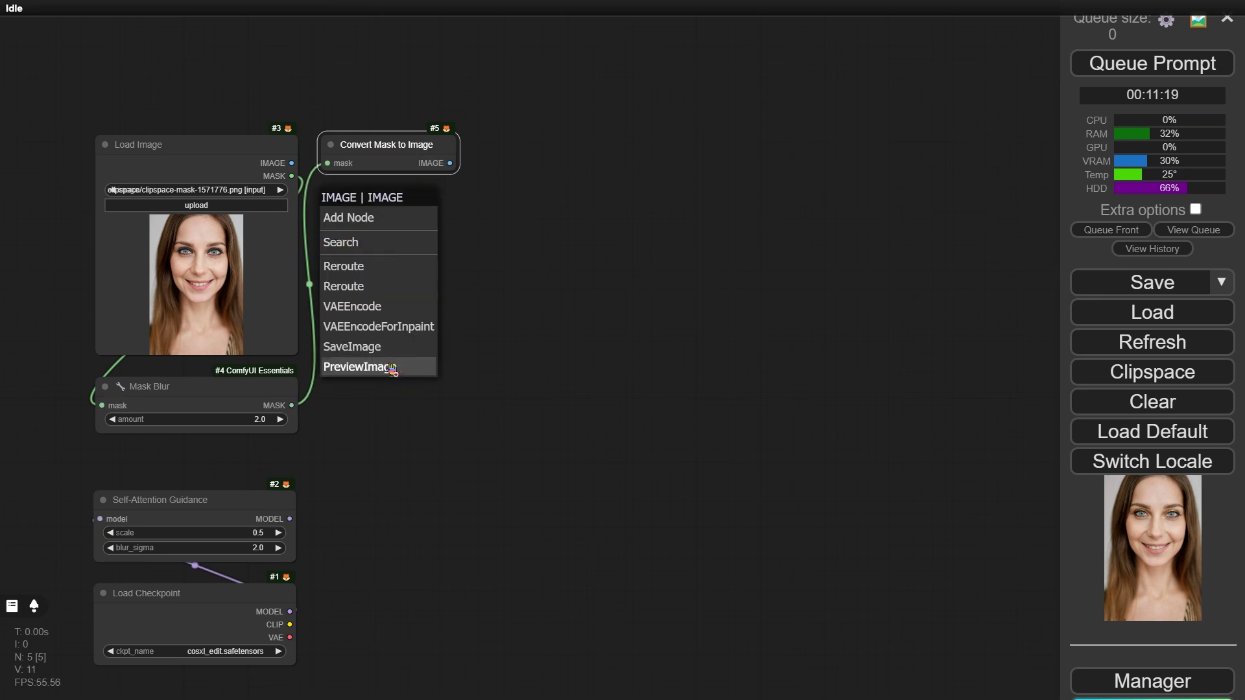
click(363, 367)
click(1152, 63)
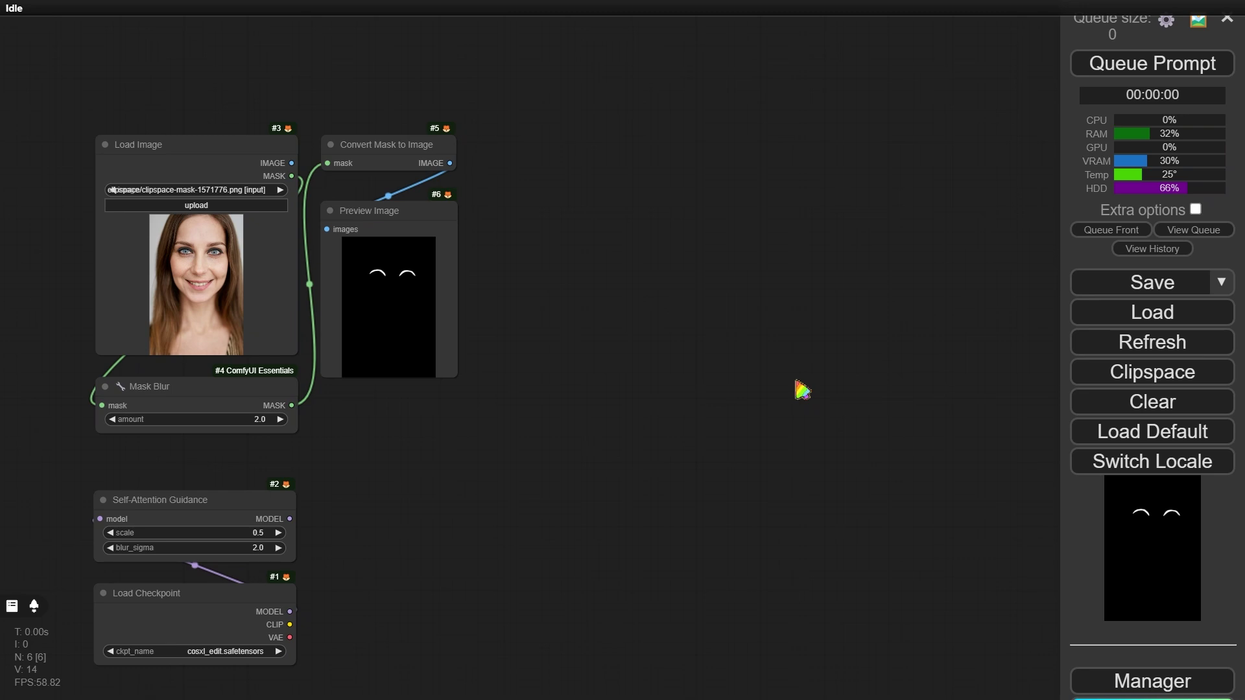
drag(355, 211, 356, 193)
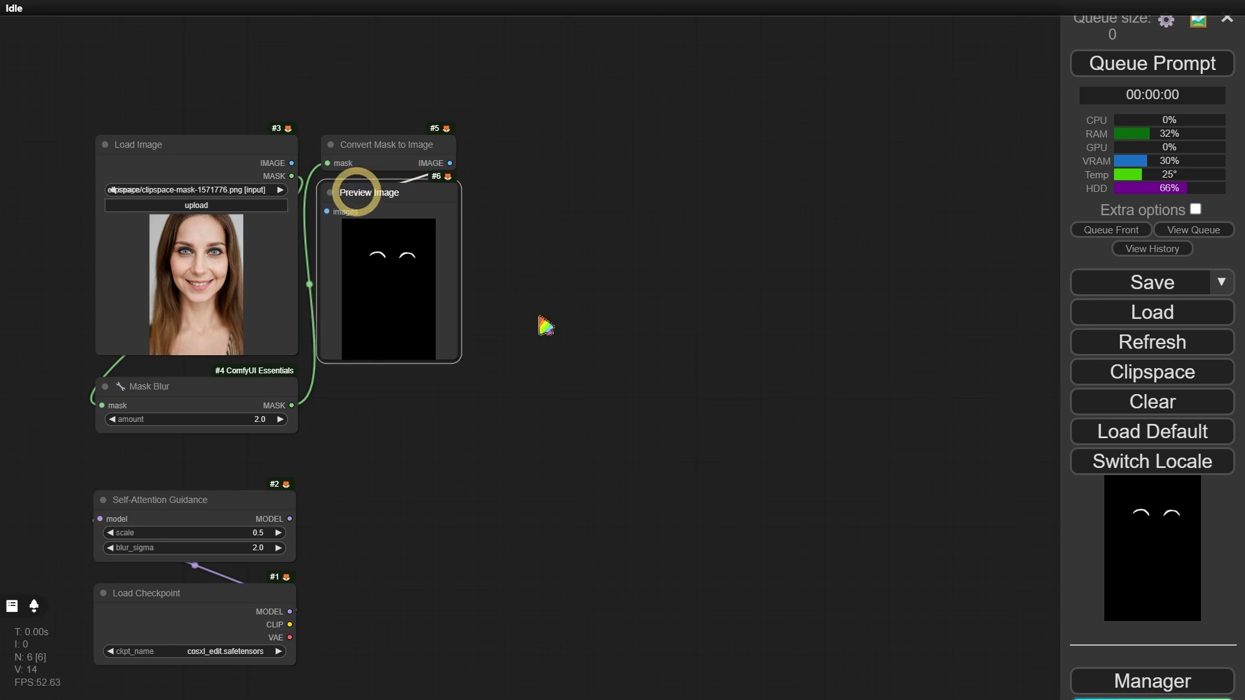
click(558, 347)
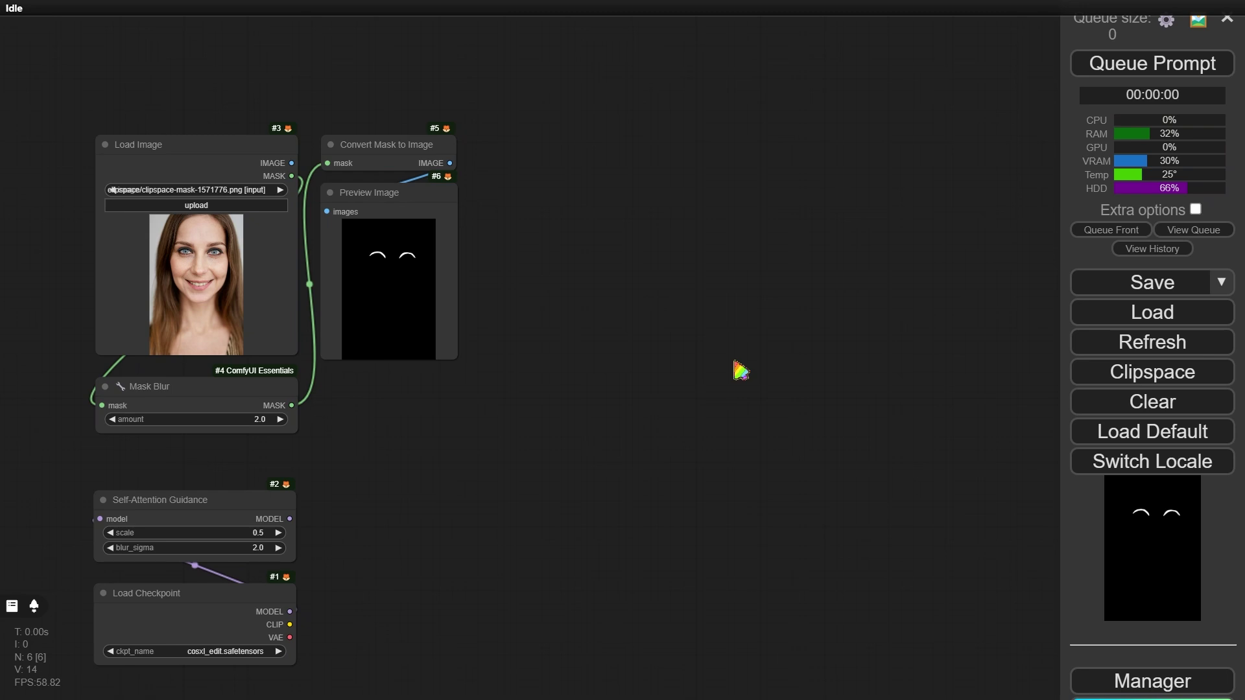
Step: Add a CLIP Text Encode (Prompt) node, shrink it, and place a duplicate directly beneath it
drag(750, 368, 674, 332)
double_click(483, 304)
text(clip)
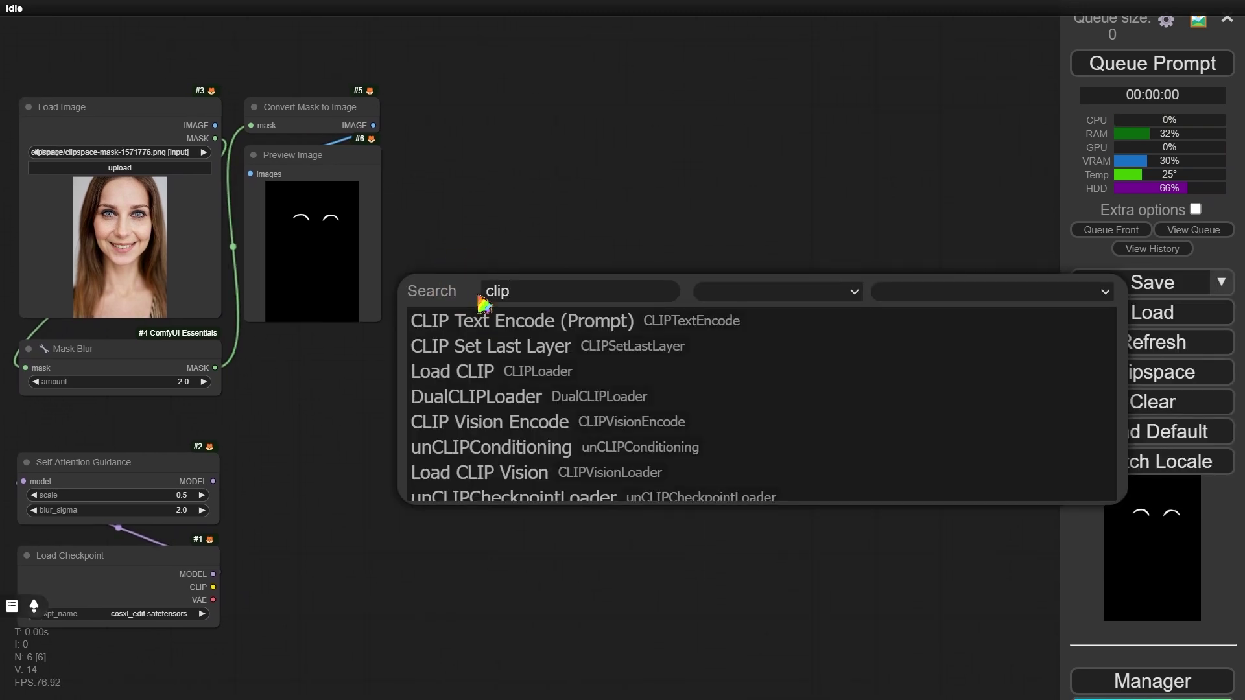
key(Return)
drag(727, 419, 619, 374)
drag(548, 290, 507, 271)
key(ctrl+c)
key(ctrl+v)
drag(590, 262, 525, 373)
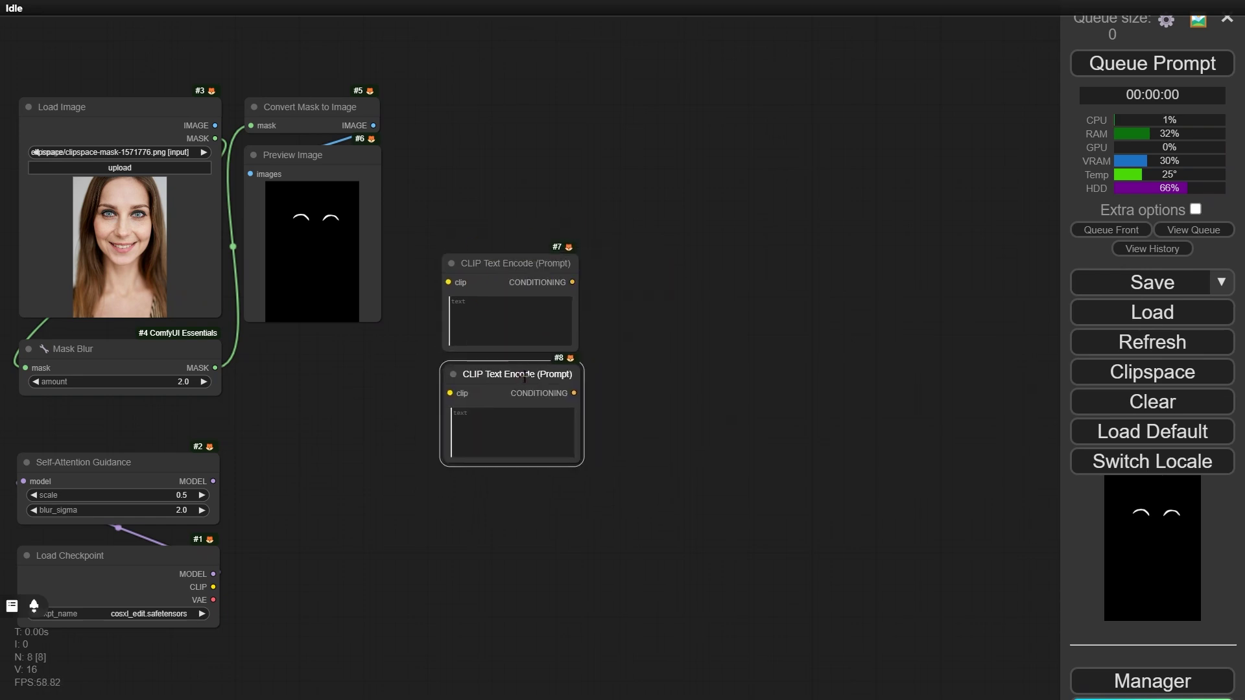
Step: Color the upper CLIP Text Encode node green and the lower one red
right_click(501, 382)
click(681, 509)
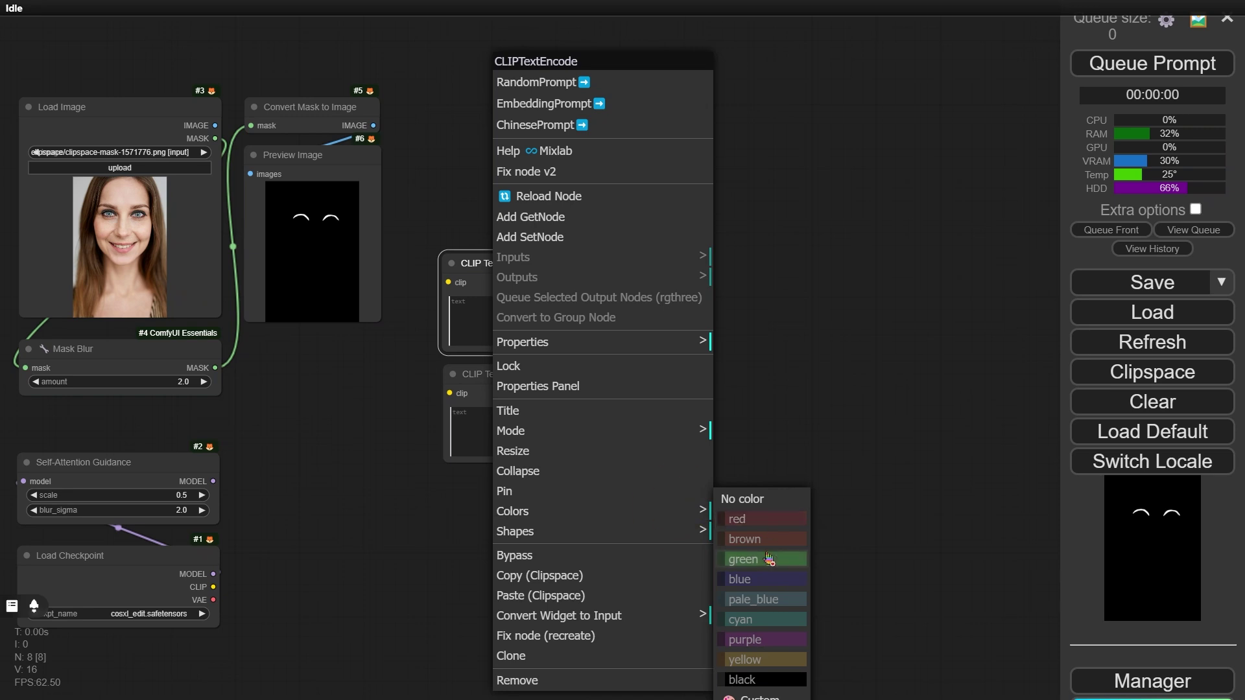
click(756, 563)
right_click(503, 385)
click(626, 511)
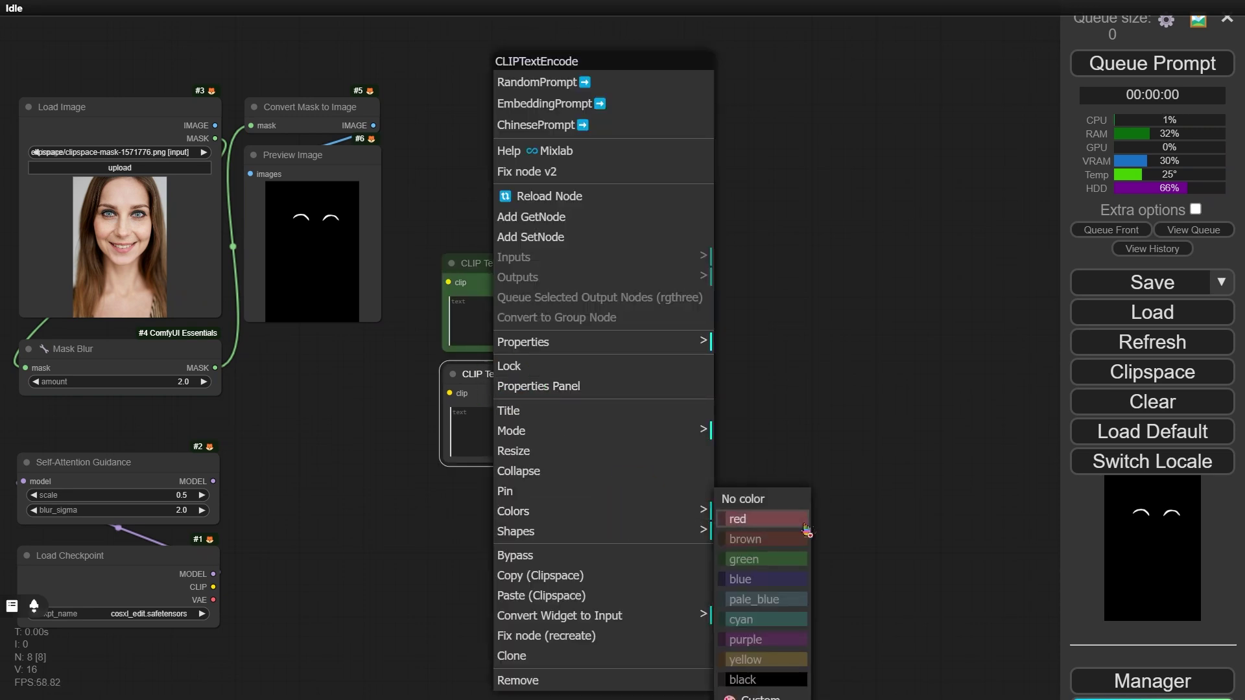
click(717, 519)
Step: Enter the prompt "gold eyelines" in the green CLIP Text Encode node
click(510, 321)
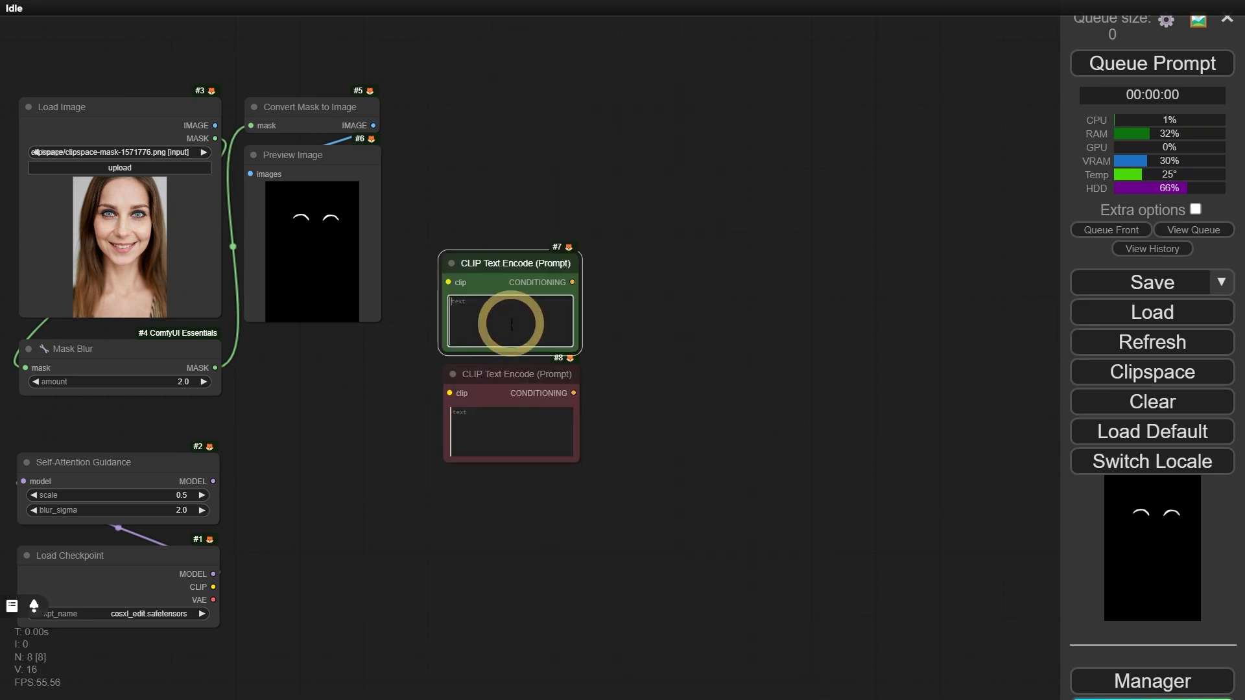
text(gold)
text(eyelines)
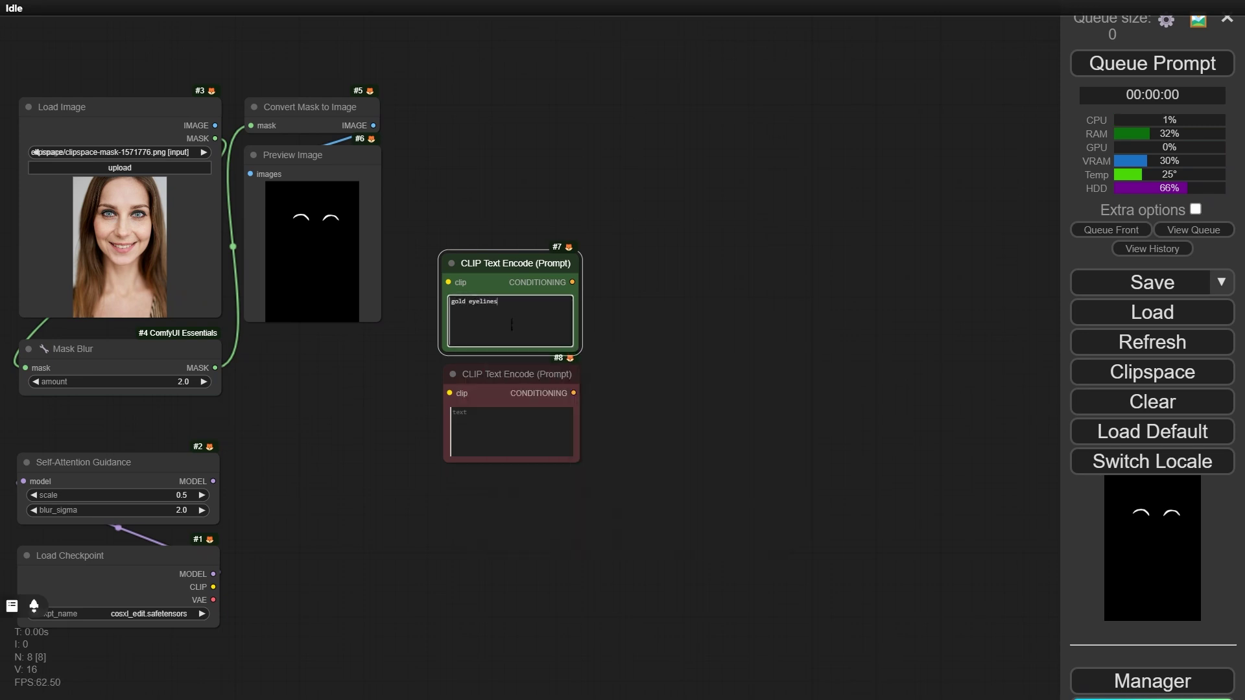
click(705, 337)
Step: Hide the main menu and add a SamplerCustomAdvanced node in the empty canvas area well beyond the prompt nodes
scroll(813, 572, up, 3)
drag(813, 573, 538, 632)
click(1226, 18)
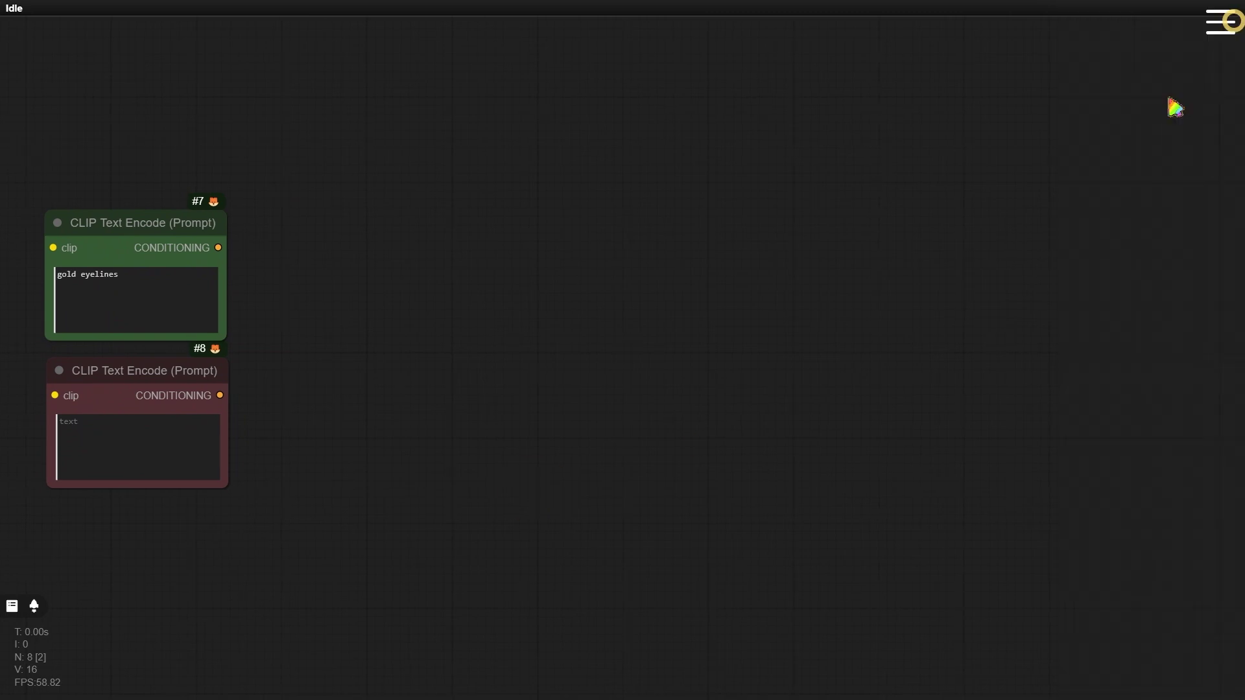
double_click(928, 219)
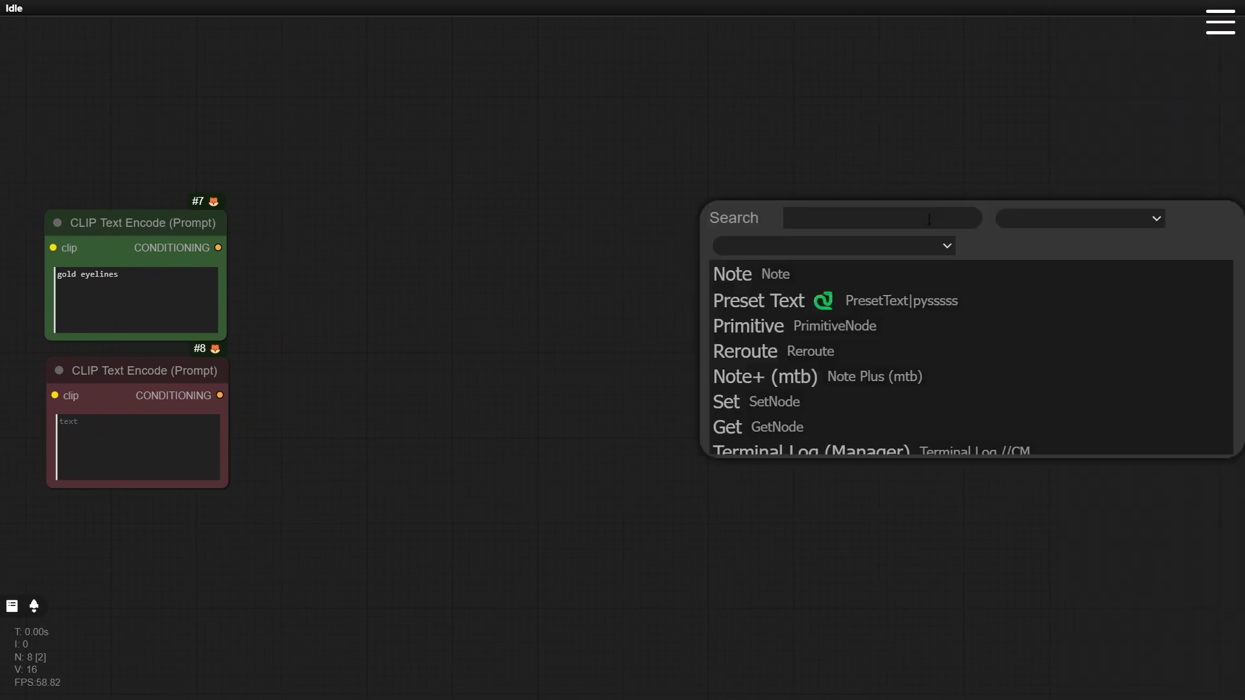
text(samplercu)
click(929, 300)
drag(929, 224, 970, 252)
click(931, 389)
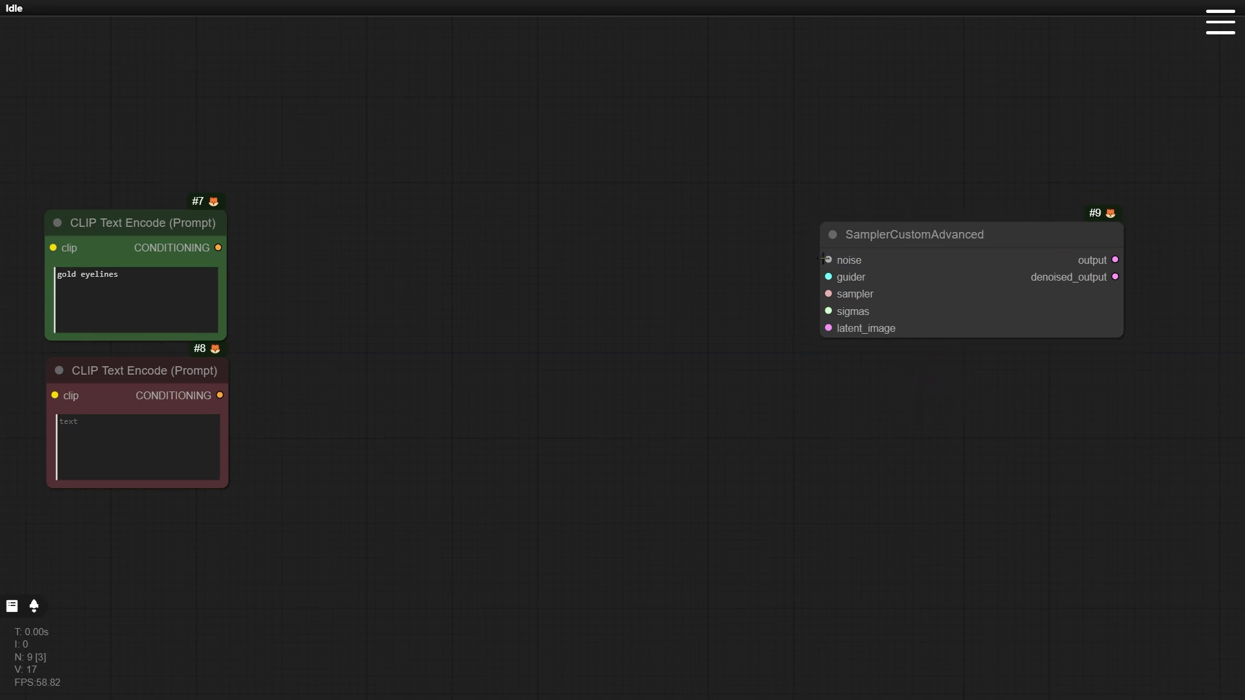
Step: Create a RandomNoise node from the SamplerCustomAdvanced noise input and place it just before the sampler
drag(826, 261, 744, 247)
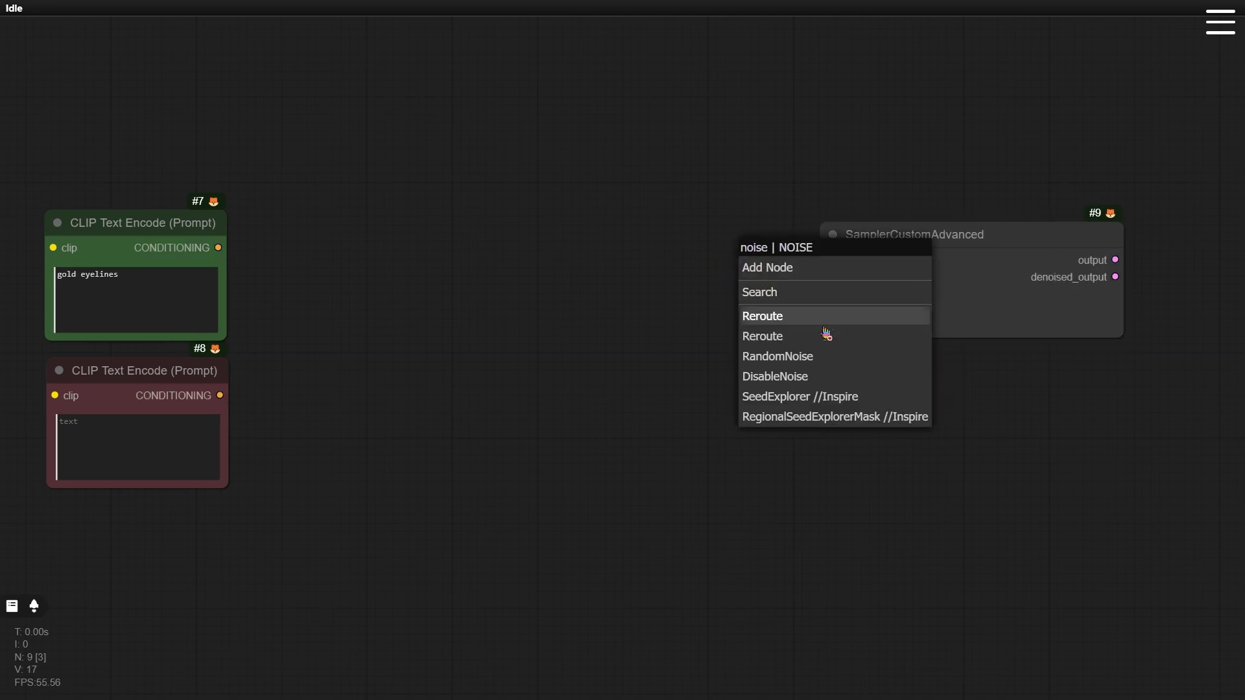
click(823, 363)
drag(827, 262, 603, 242)
click(645, 363)
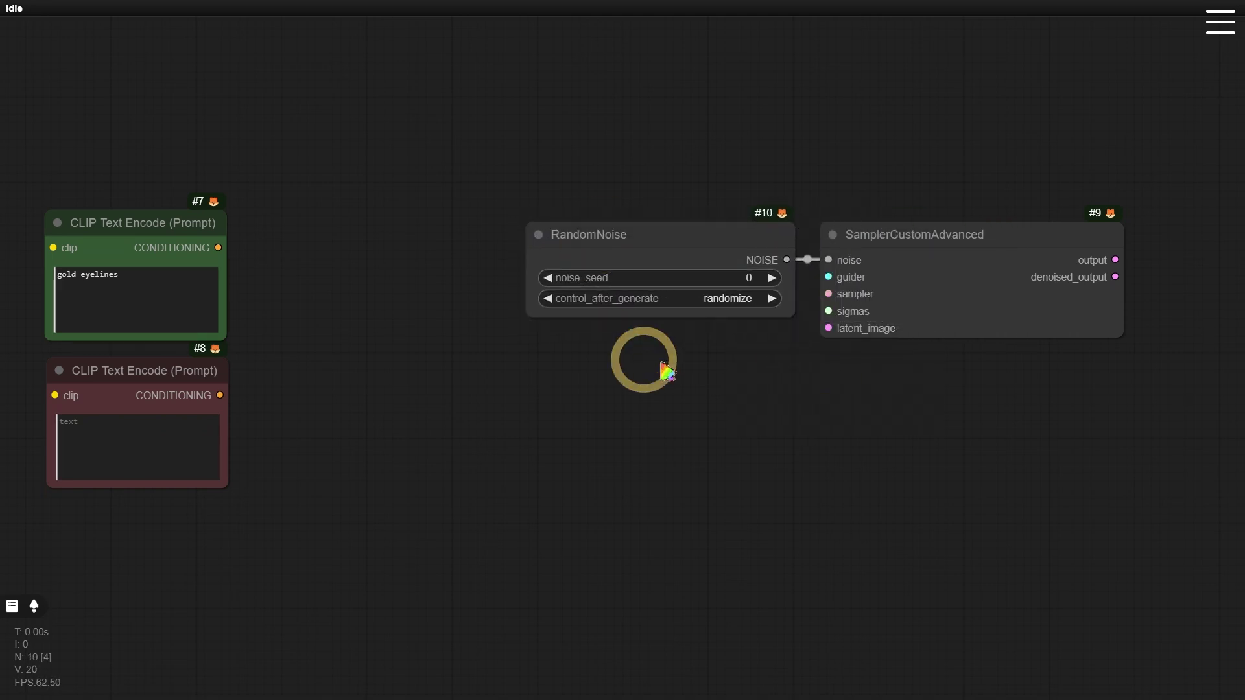
Step: Convert the noise_seed widget of the RandomNoise node to an input
right_click(634, 237)
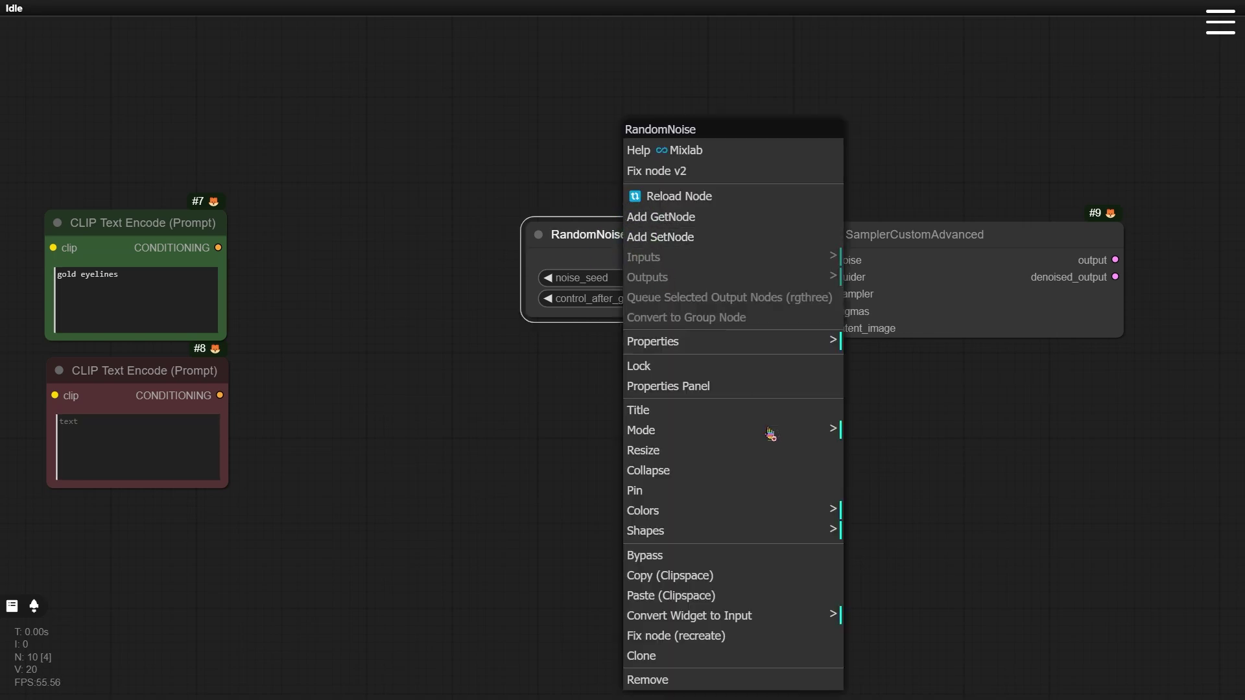
click(813, 615)
click(906, 610)
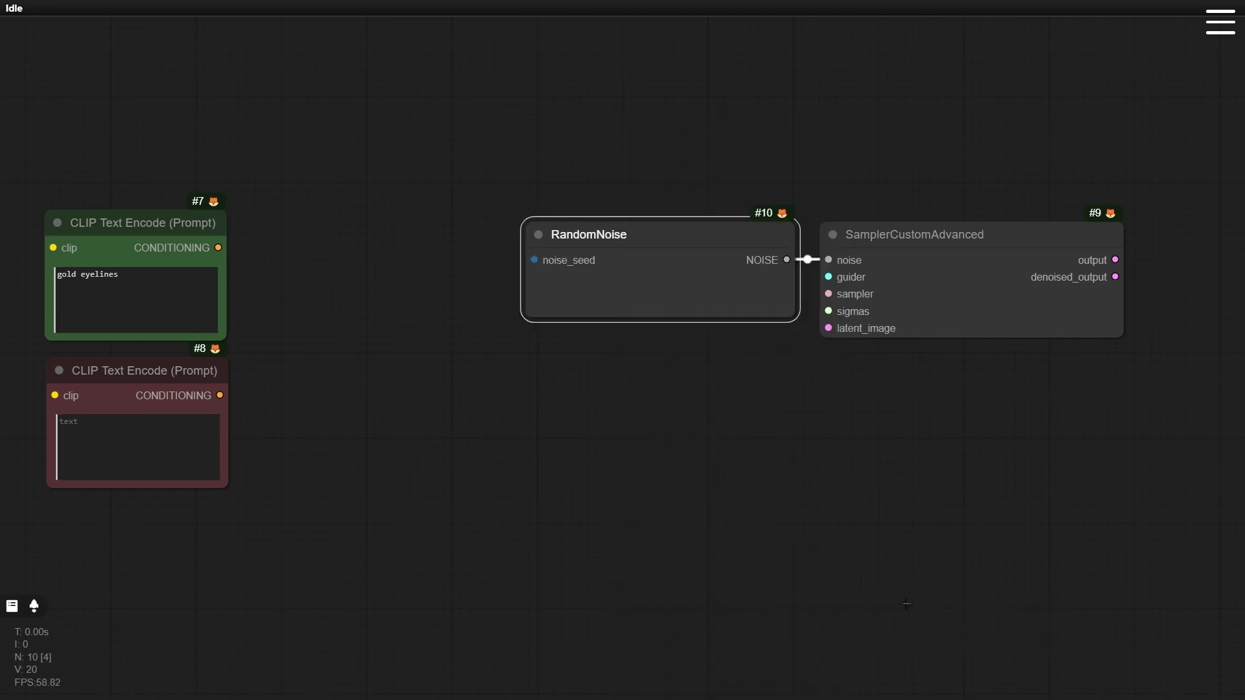
click(706, 383)
Step: Add a Seed (rgthree) node before RandomNoise and connect its SEED output to noise_seed
double_click(349, 259)
text(seed)
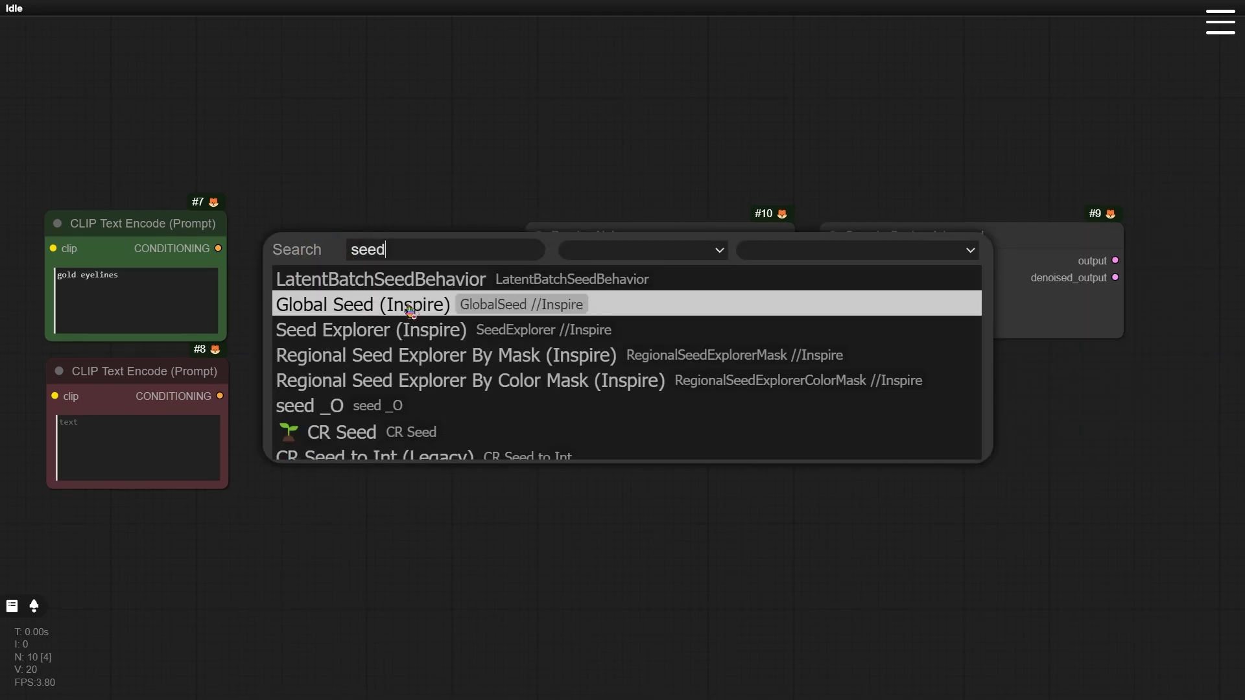
scroll(409, 310, down, 3)
click(536, 394)
drag(450, 239, 425, 236)
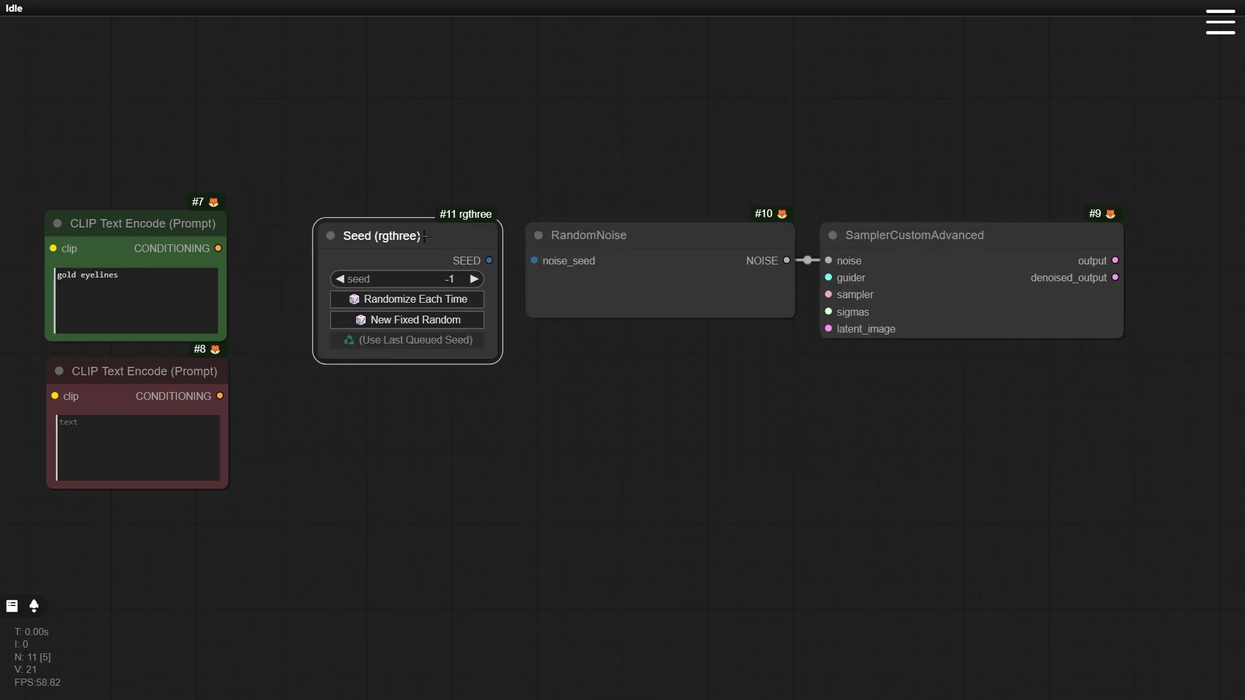
drag(489, 260, 533, 260)
Step: Create a DualCFGGuider node from the SamplerCustomAdvanced guider input and place it directly beneath RandomNoise
drag(828, 277, 715, 364)
click(723, 489)
drag(799, 367, 645, 346)
click(839, 478)
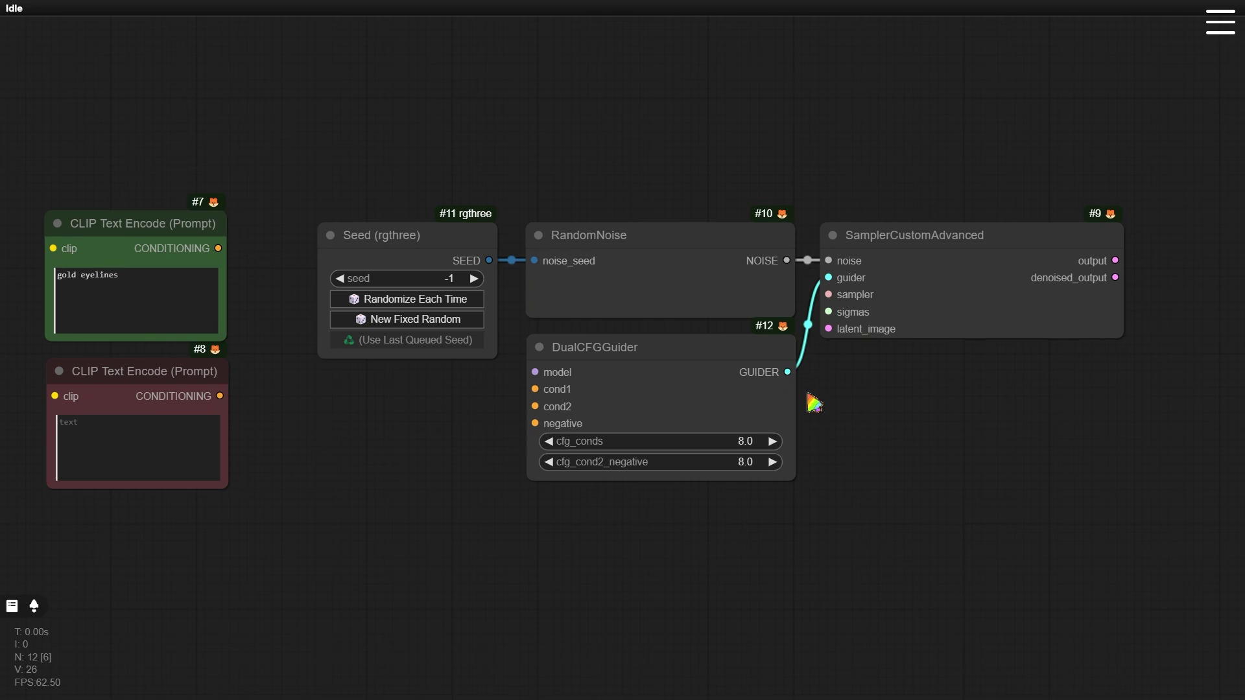
Step: Set the DualCFGGuider's cfg_conds to 5.0 and cfg_cond2_negative to 1.5
click(745, 441)
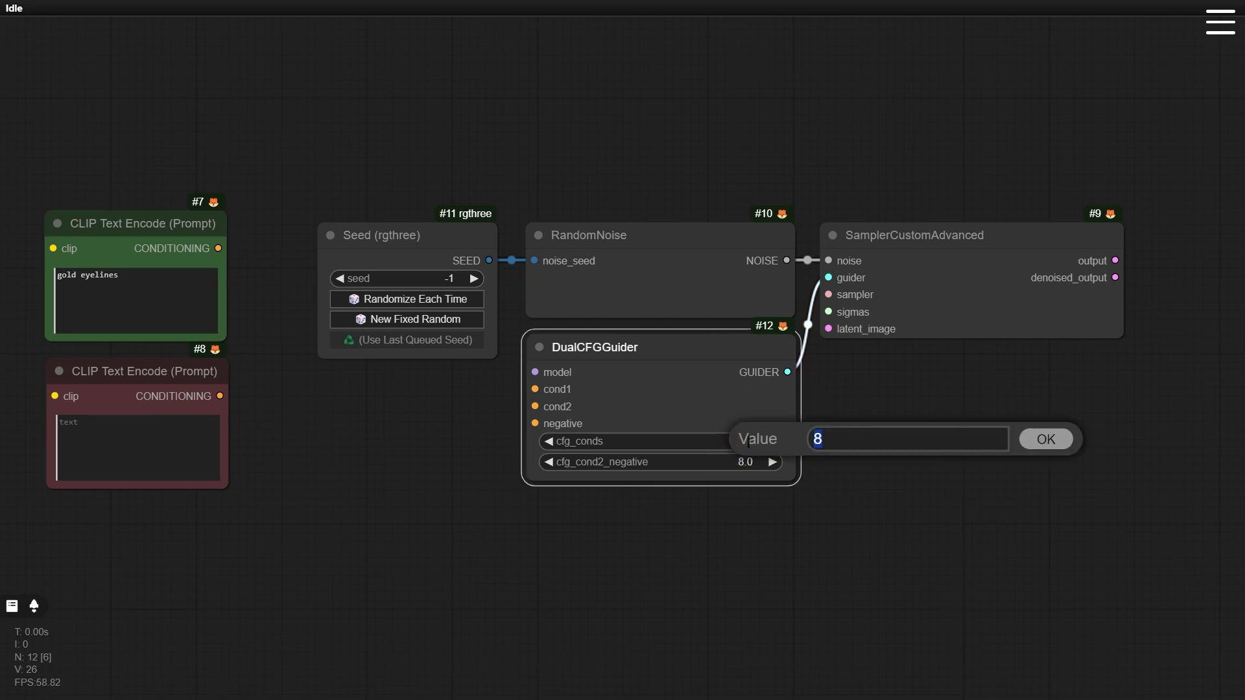
key(Return)
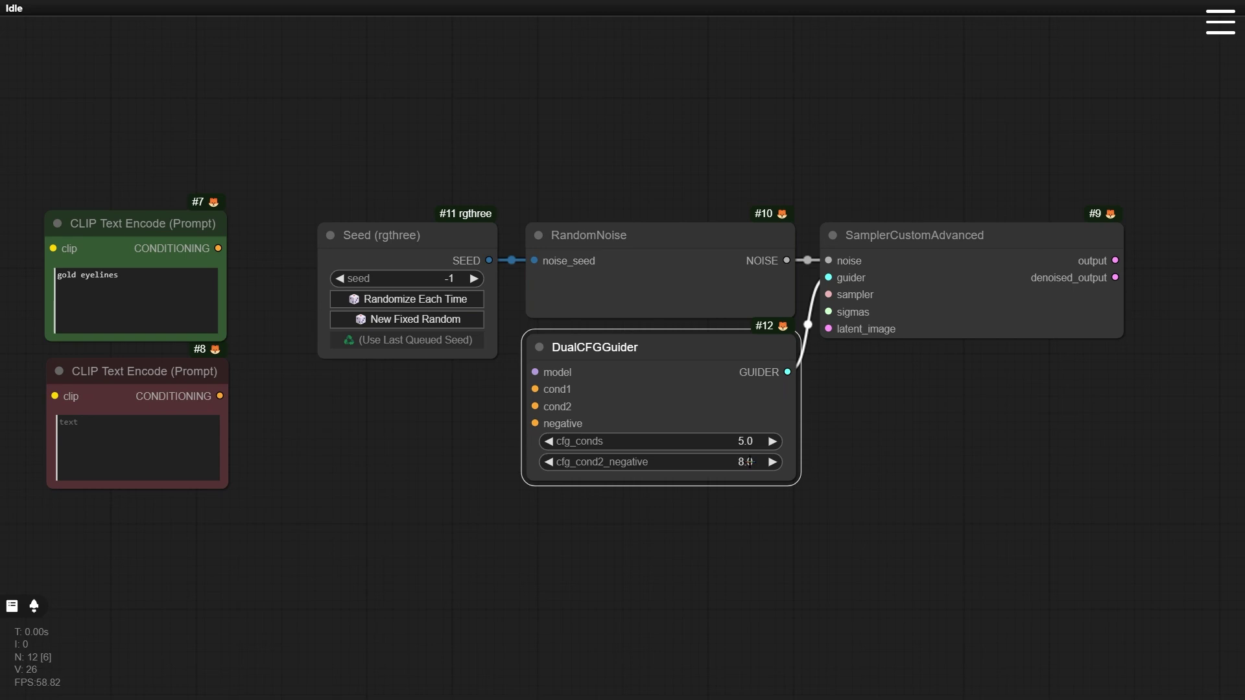
click(748, 462)
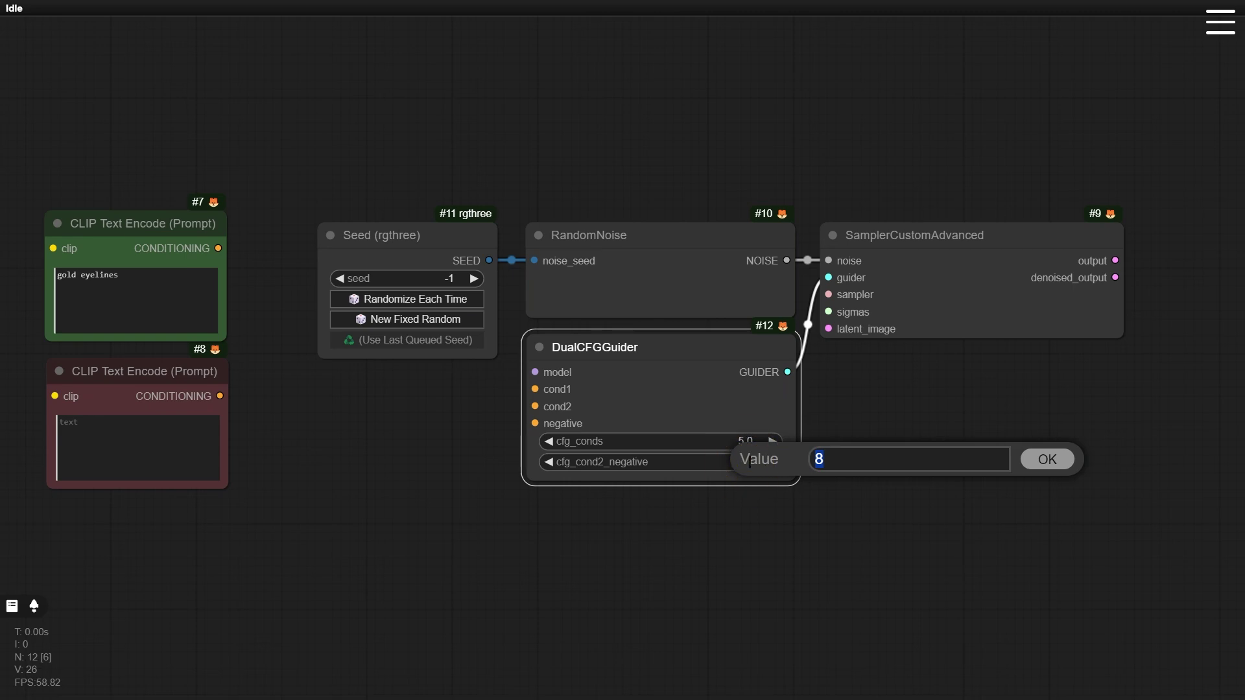
key(Return)
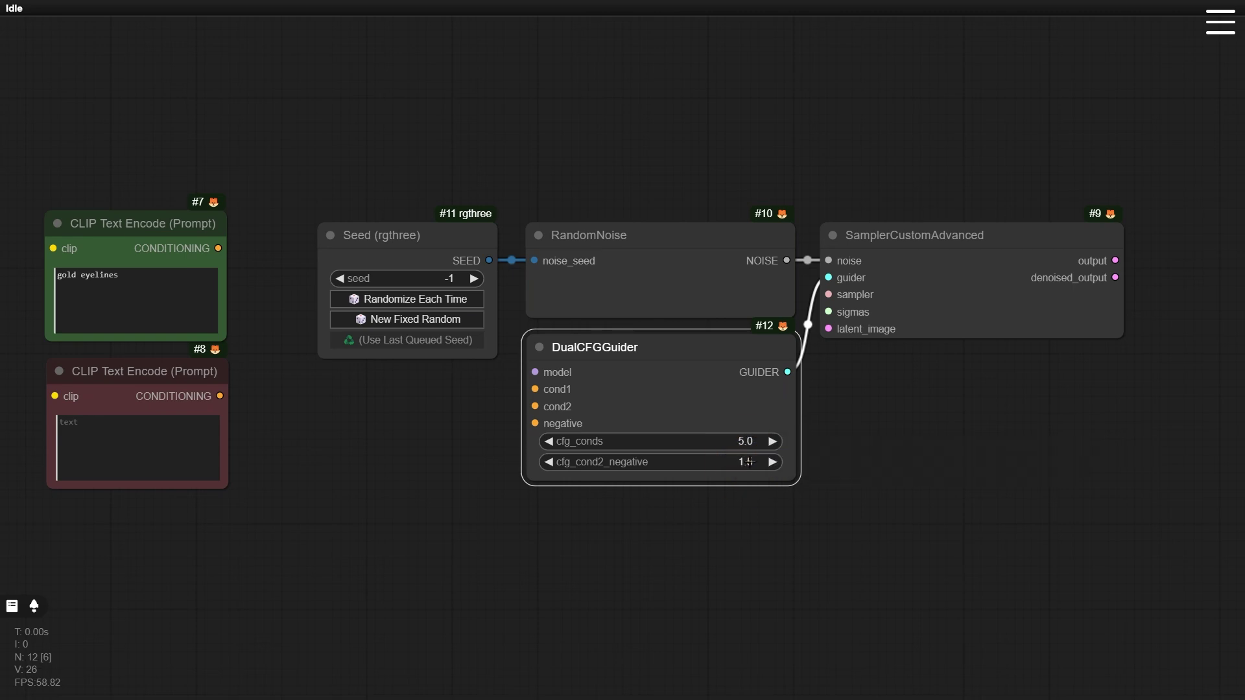
Step: Connect the Self-Attention Guidance MODEL output to the DualCFGGuider model input
click(597, 523)
drag(533, 528, 873, 499)
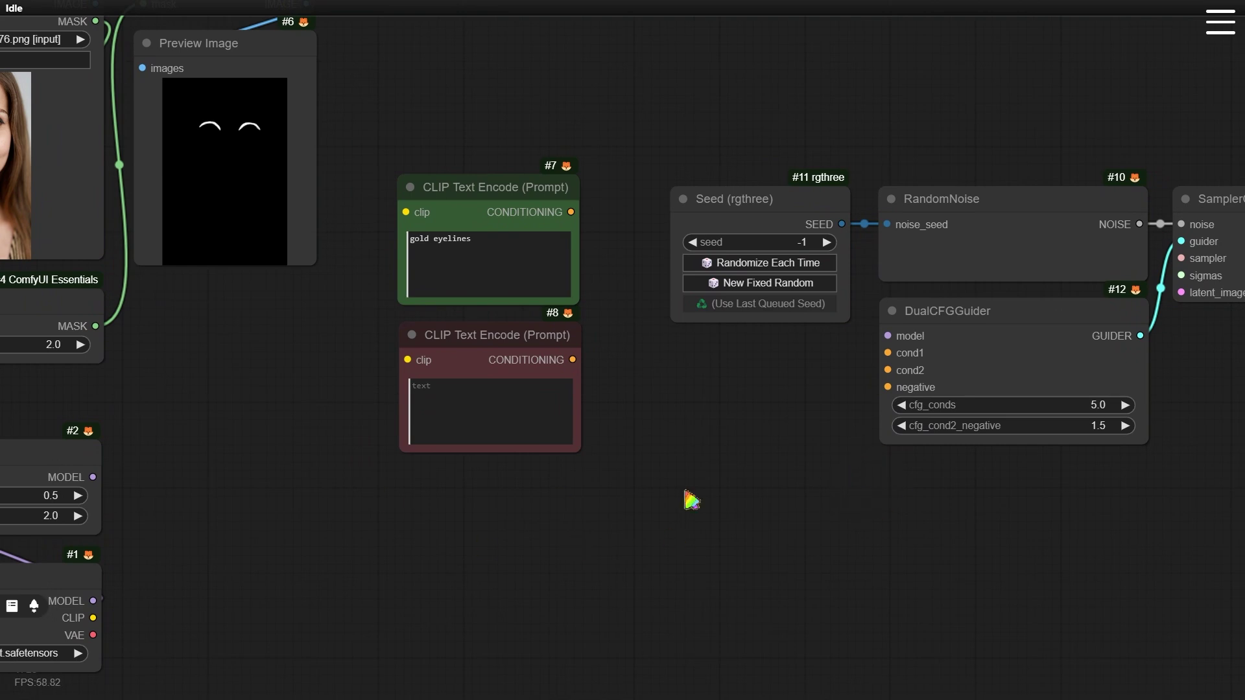
drag(96, 478, 886, 337)
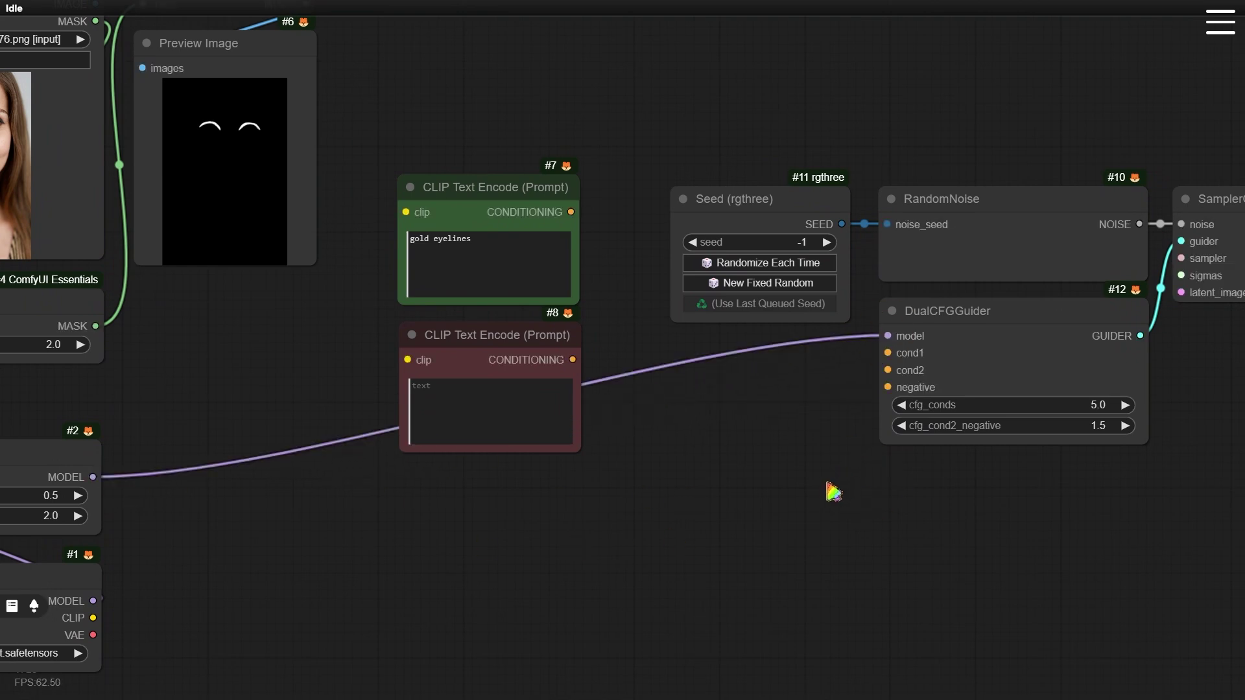
Step: Add an InstructPixToPixConditioning node beneath the Seed node, beside DualCFGGuider
drag(1019, 515, 905, 502)
click(904, 502)
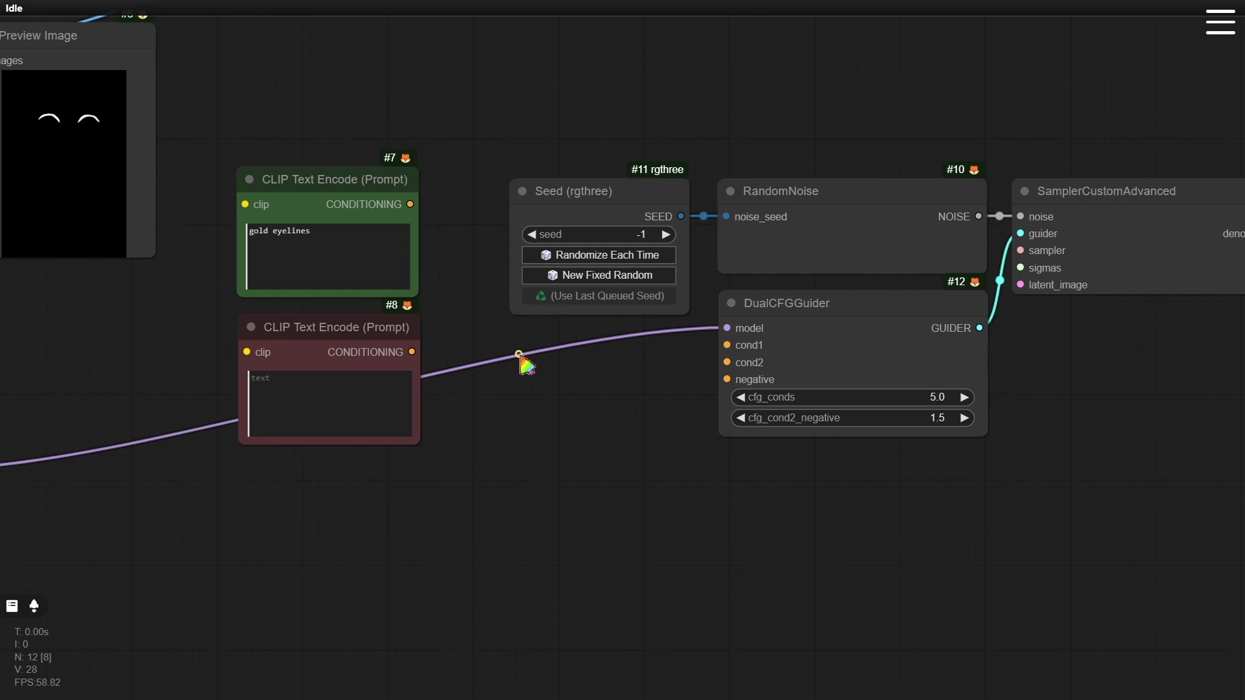
double_click(525, 365)
text(instru)
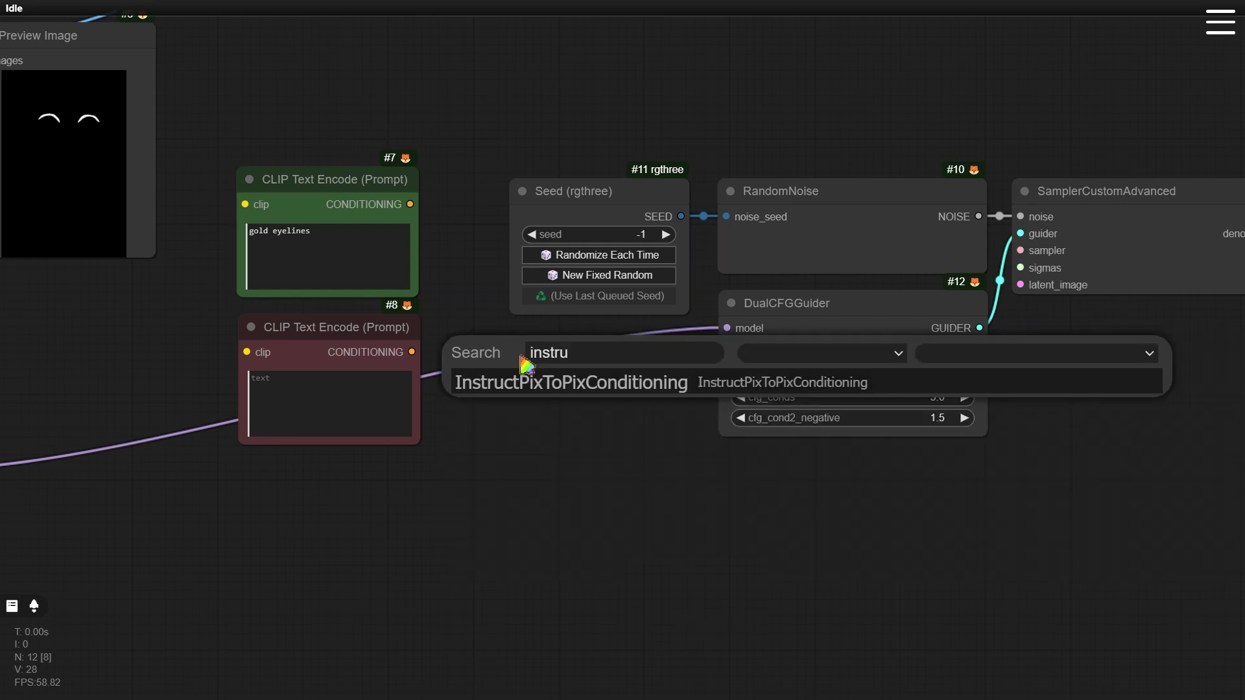
key(Return)
click(521, 361)
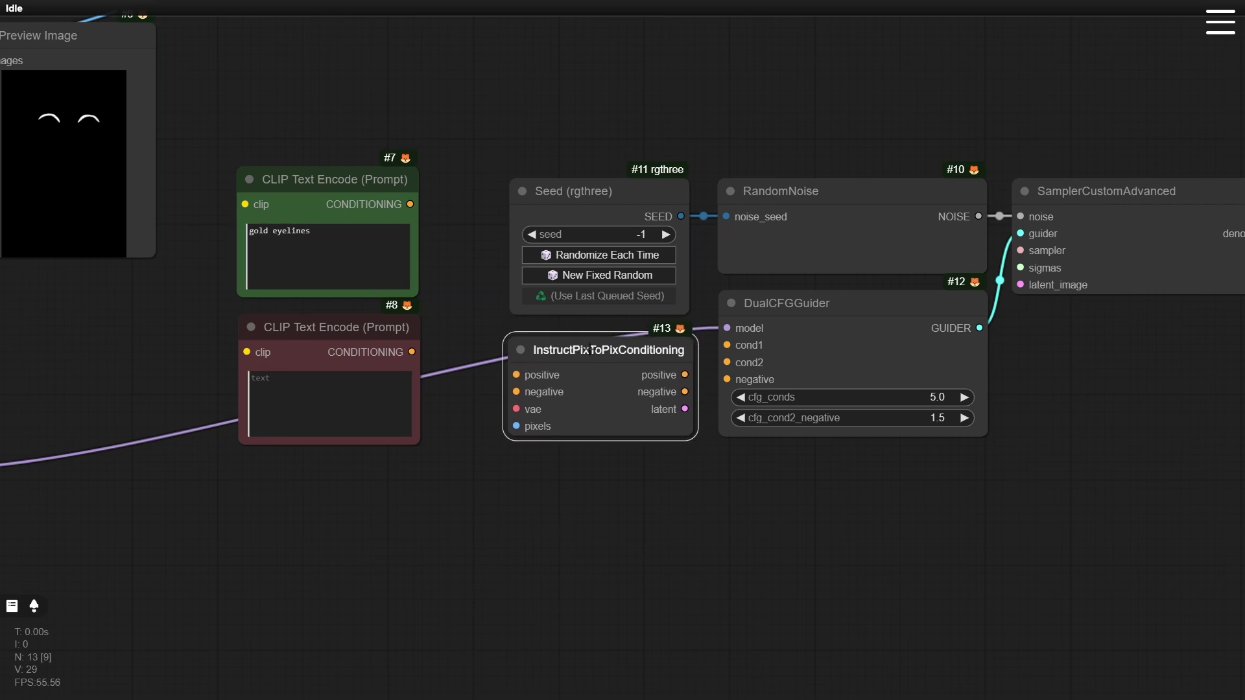
click(739, 470)
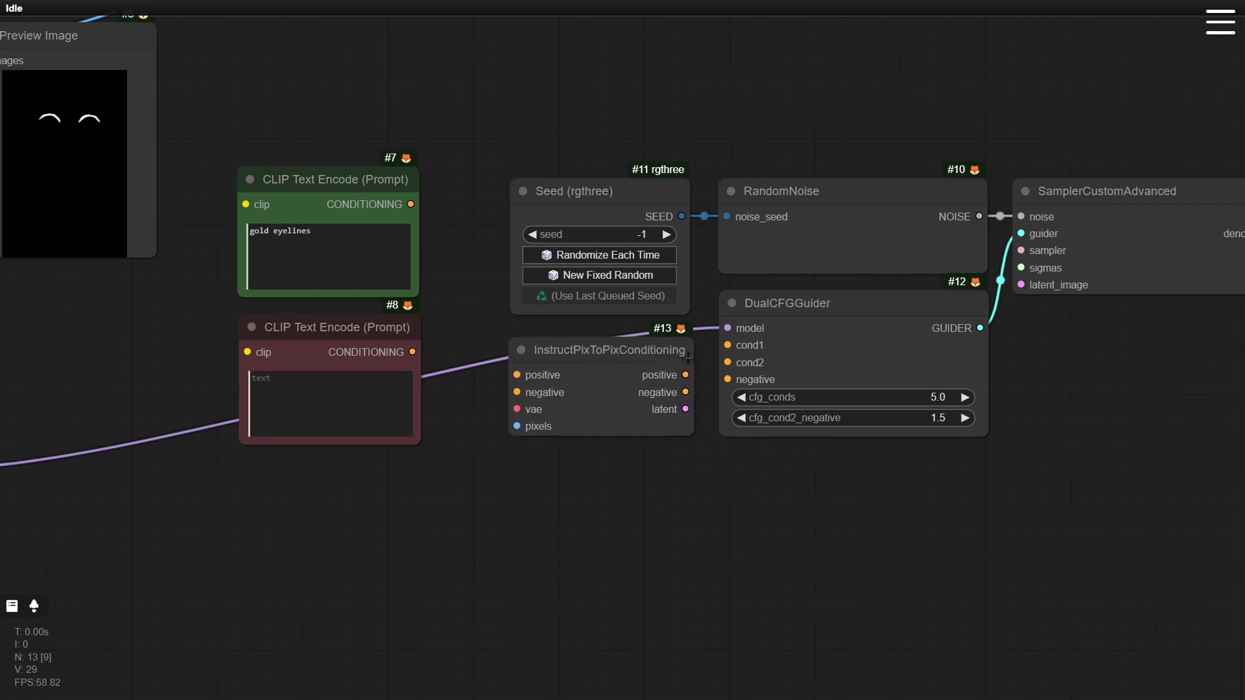
Step: Wire InstructPixToPixConditioning's positive and negative outputs to the DualCFGGuider's cond1 and cond2, and the red prompt's conditioning to its negative input
drag(685, 375, 727, 345)
drag(685, 393, 727, 362)
drag(412, 352, 727, 379)
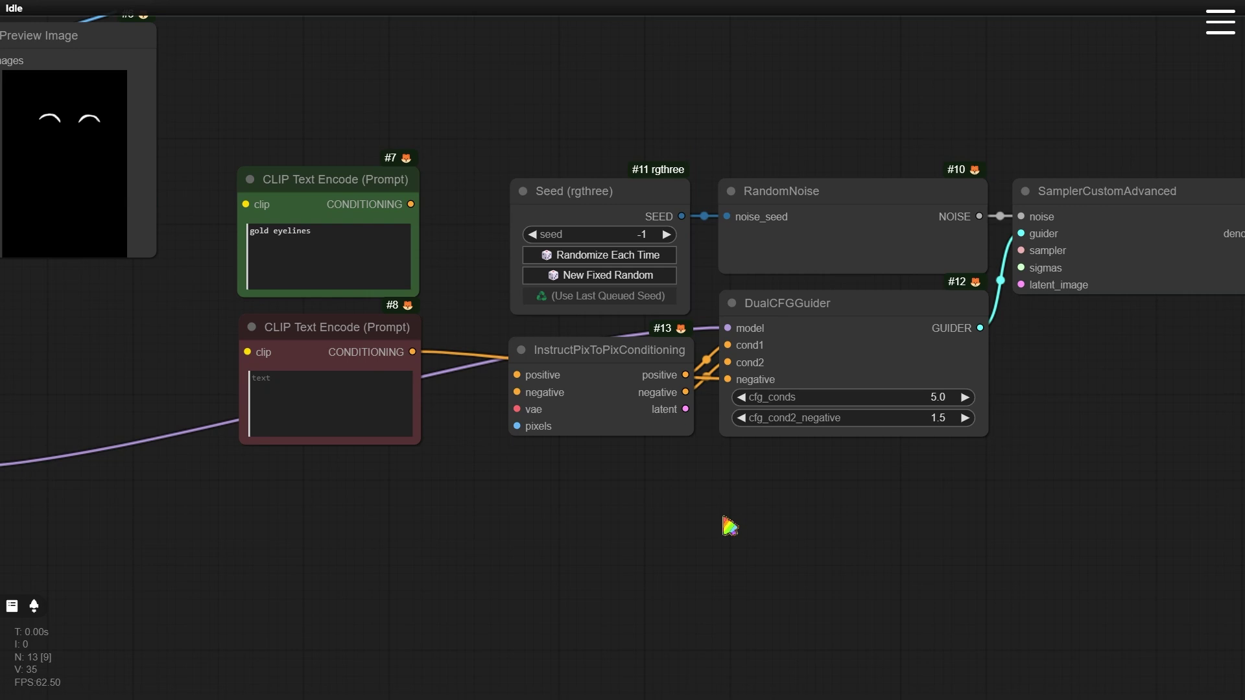
Step: Connect the green prompt's conditioning to InstructPixToPixConditioning's positive input and the red prompt's conditioning to its negative input
scroll(520, 466, up, 2)
drag(521, 465, 693, 551)
drag(560, 235, 691, 442)
drag(570, 412, 689, 462)
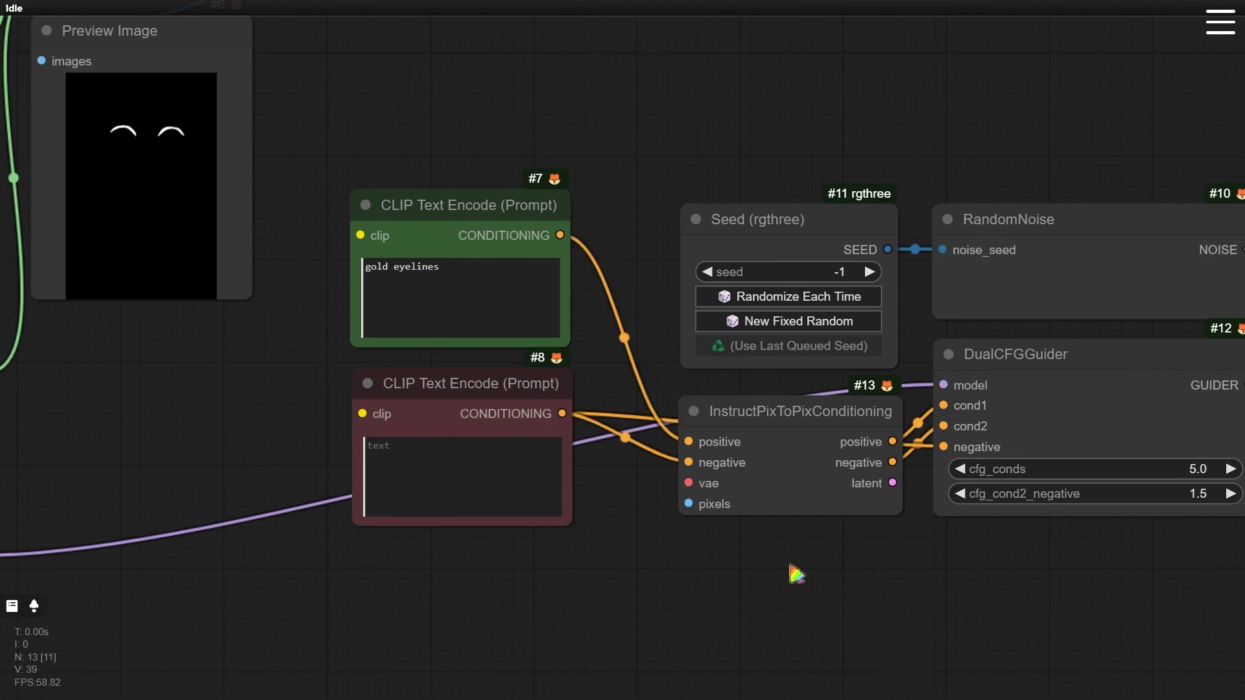
Step: Connect the Load Checkpoint VAE output to the vae input of InstructPixToPixConditioning
scroll(796, 573, down, 2)
drag(792, 519, 795, 509)
drag(224, 626, 807, 409)
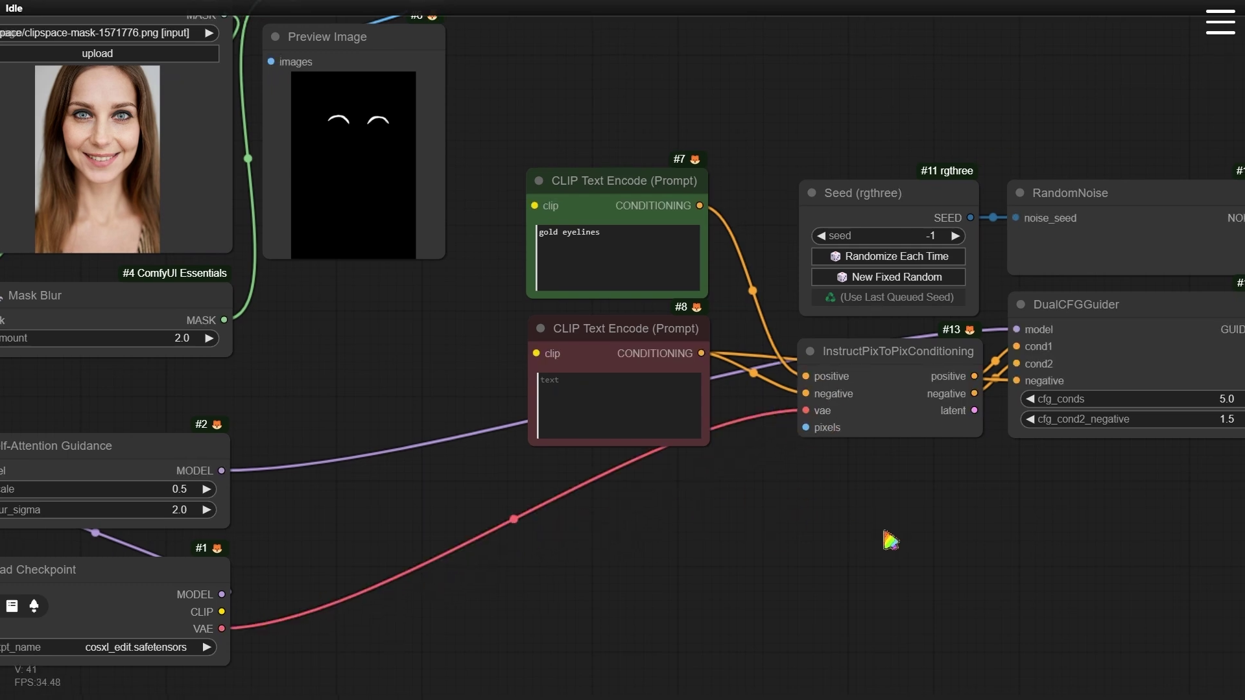
Step: Move the Preview Image and Convert Mask to Image nodes down to clear space beside the Load Image output
scroll(897, 605, up, 3)
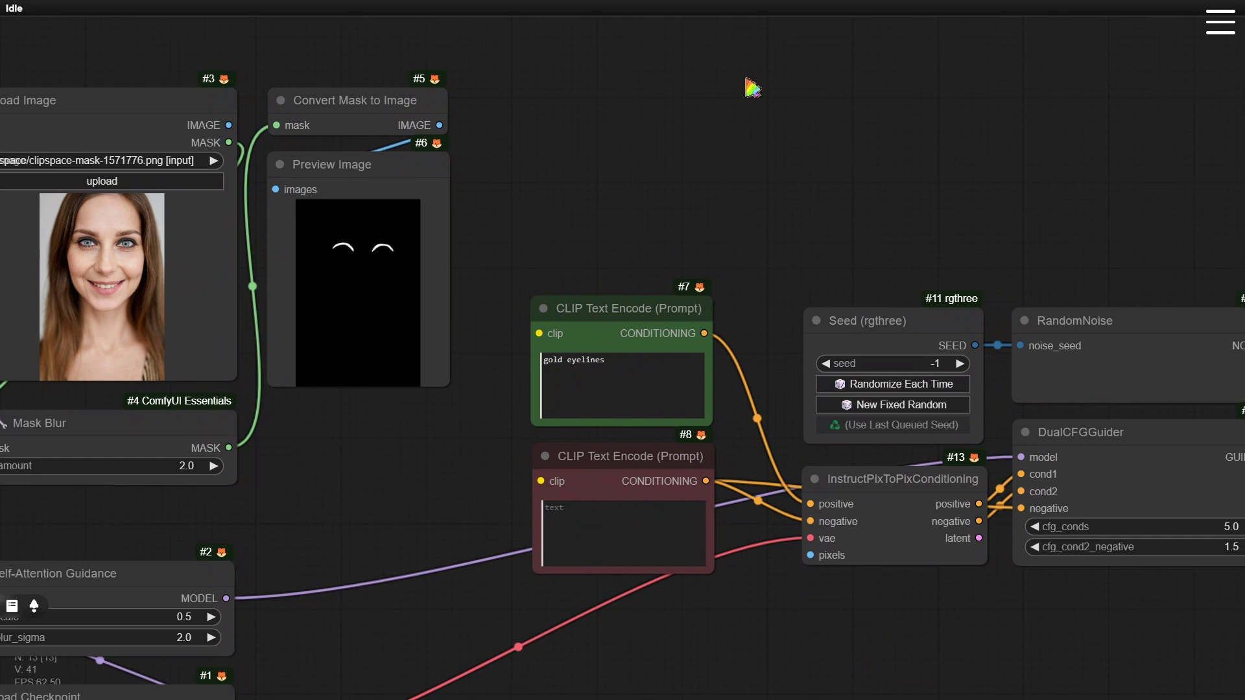
drag(344, 166, 339, 256)
drag(350, 100, 345, 205)
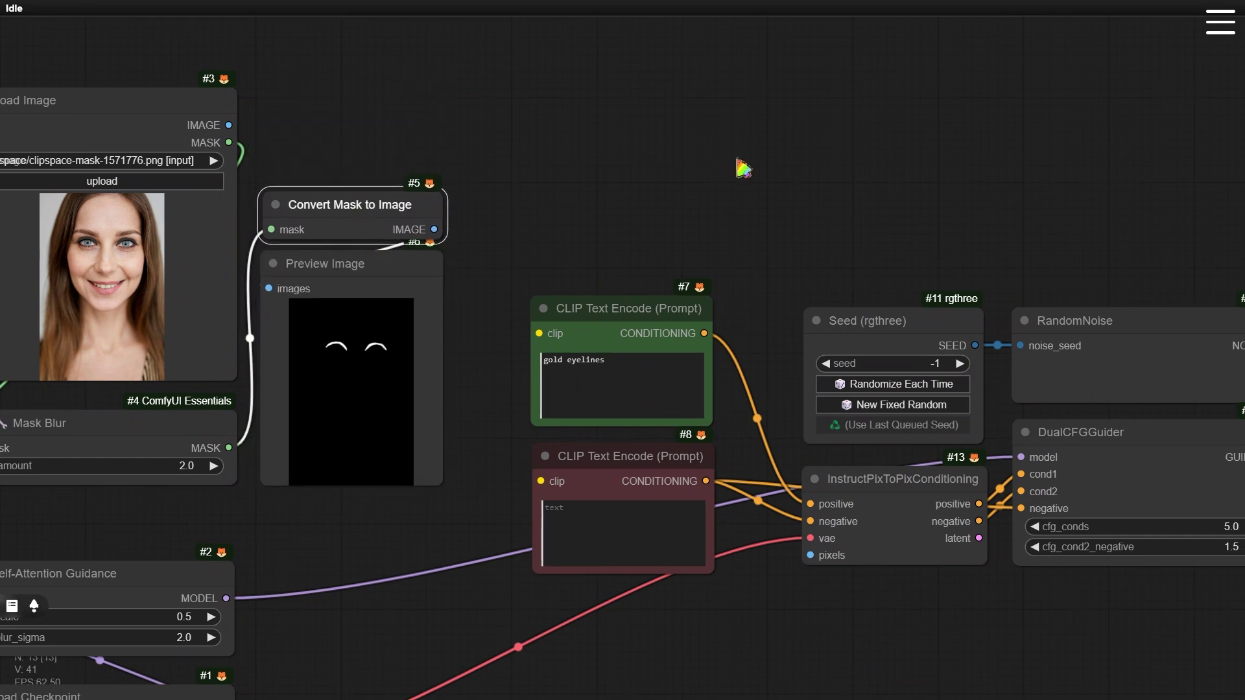
Step: Add a reroute node above the prompts and route the Load Image IMAGE output through it to InstructPixToPixConditioning's pixels input
double_click(764, 131)
text(rer)
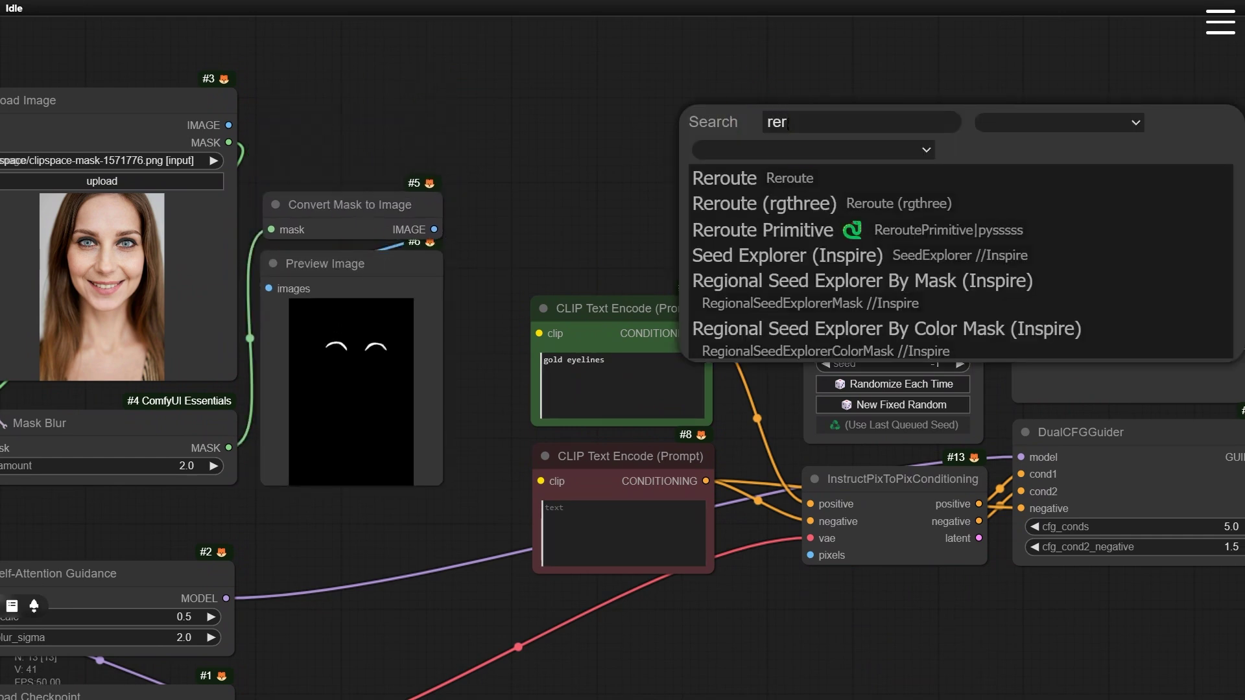
key(Down)
key(Return)
drag(779, 129, 745, 122)
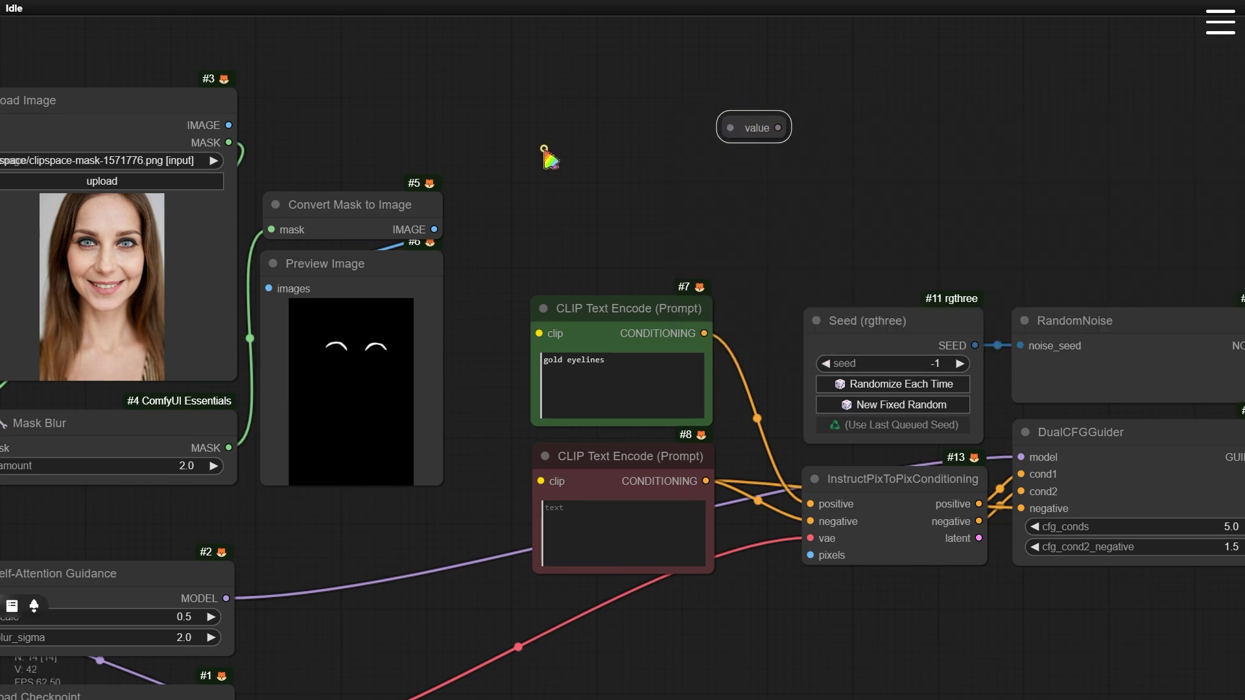
drag(228, 125, 810, 555)
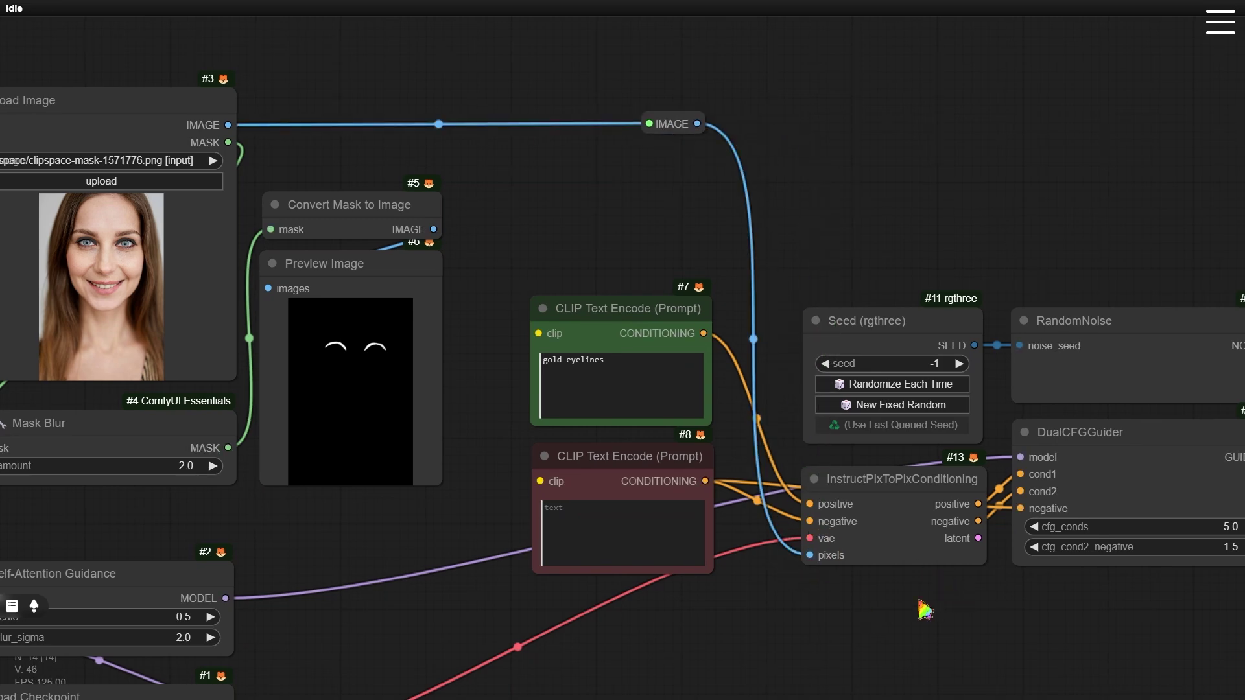
Step: Create a KSamplerSelect node from the SamplerCustomAdvanced sampler input and place it beneath DualCFGGuider
drag(1014, 606, 360, 512)
drag(724, 534, 809, 551)
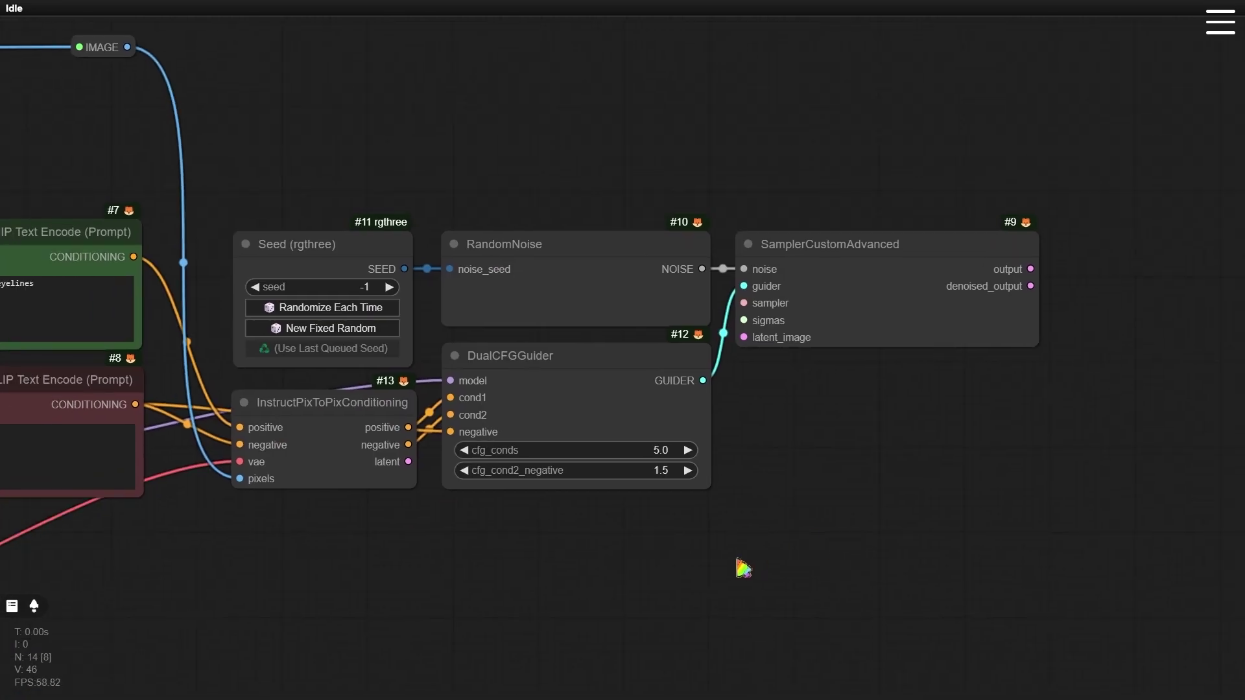
scroll(743, 569, up, 1)
drag(862, 506, 795, 370)
drag(652, 137, 553, 395)
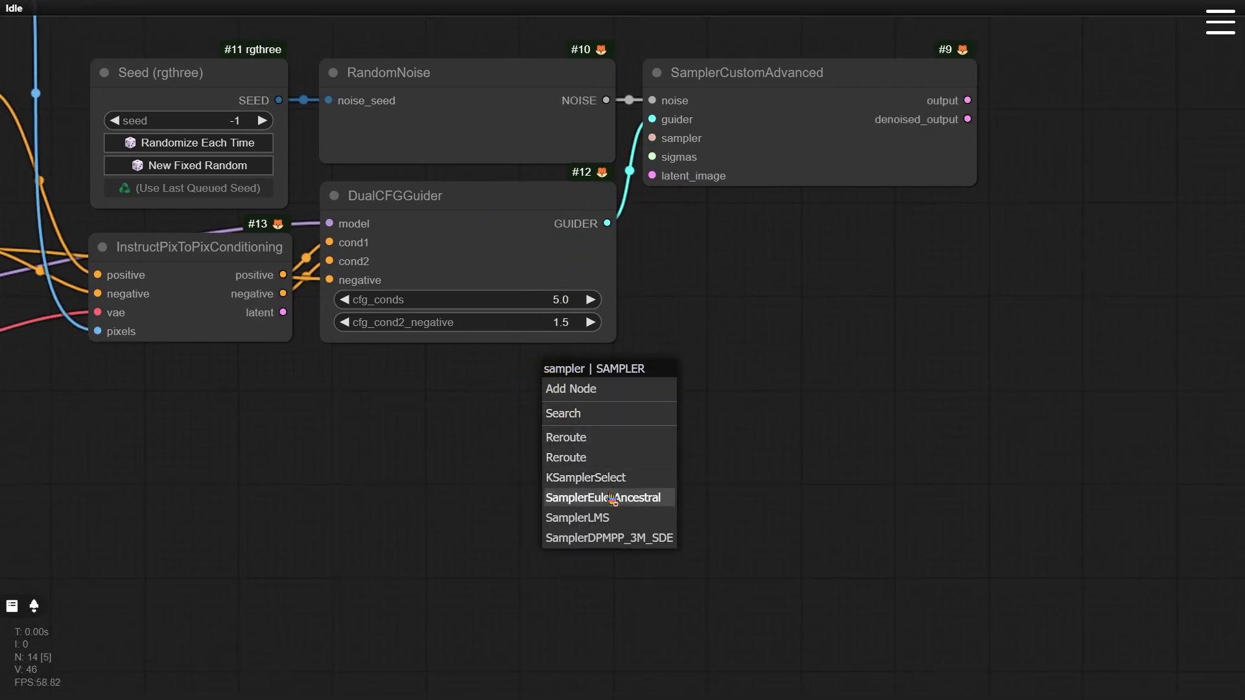
click(585, 477)
drag(648, 373, 415, 371)
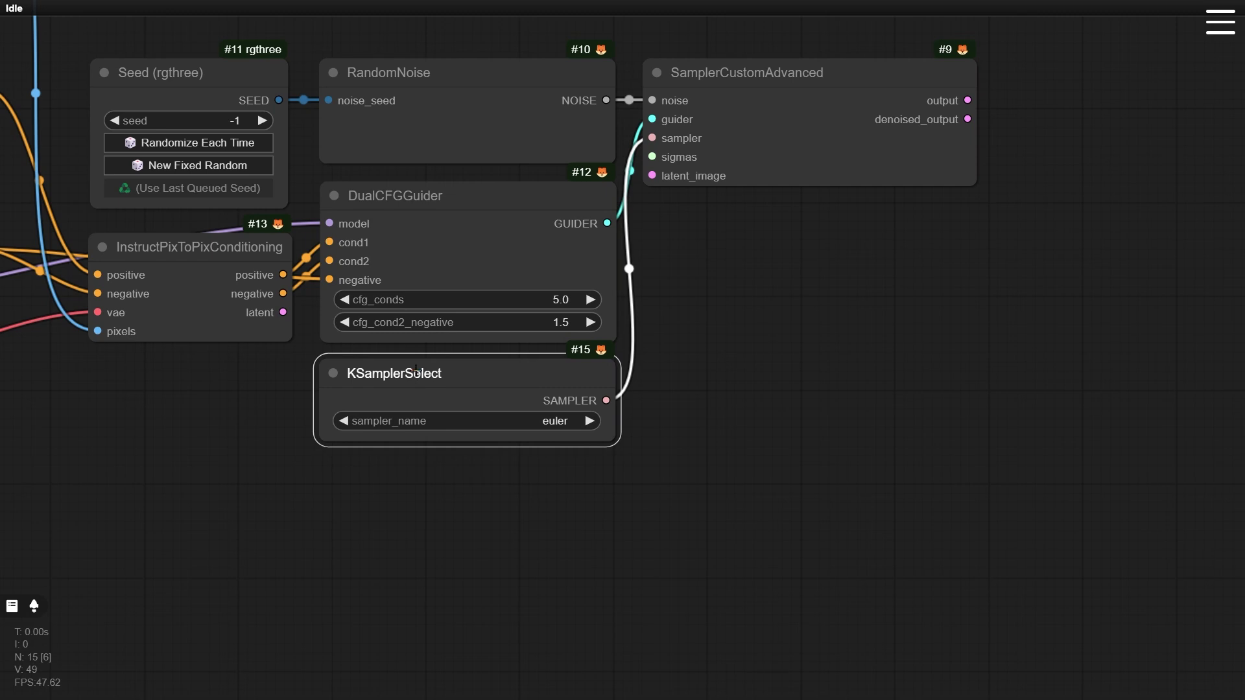
click(606, 512)
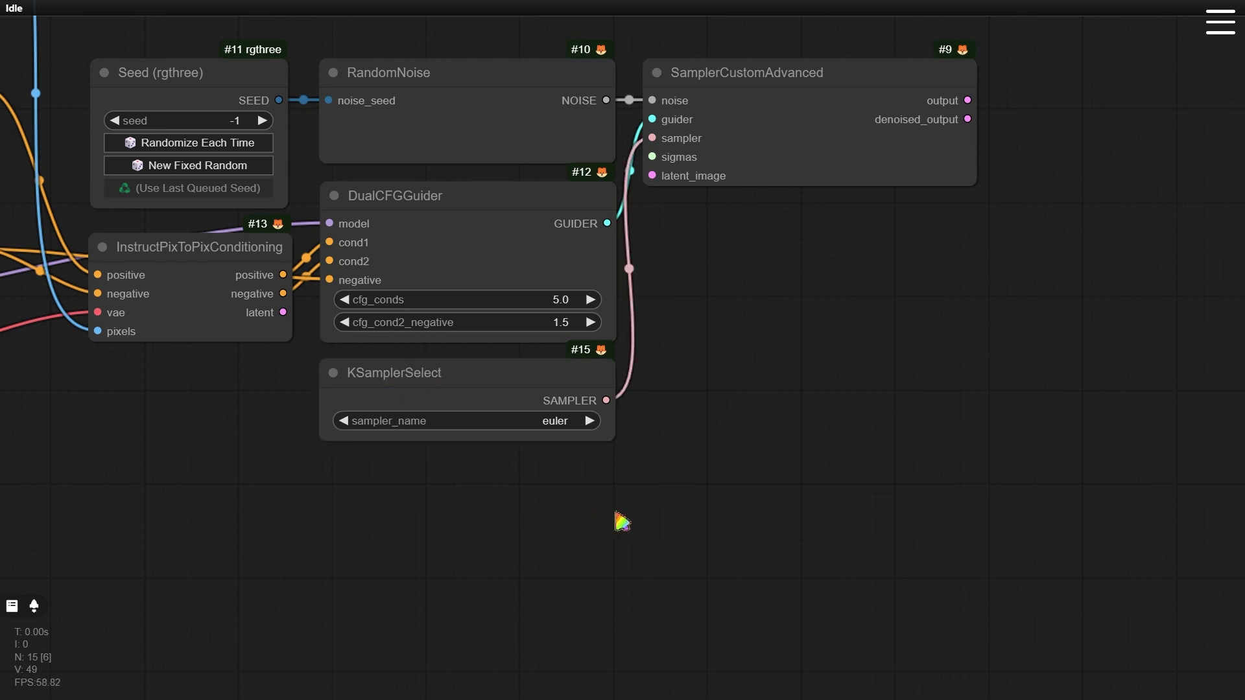
Step: Set the KSamplerSelect sampler_name to dpm_2_ancestral
click(558, 420)
click(598, 464)
click(551, 420)
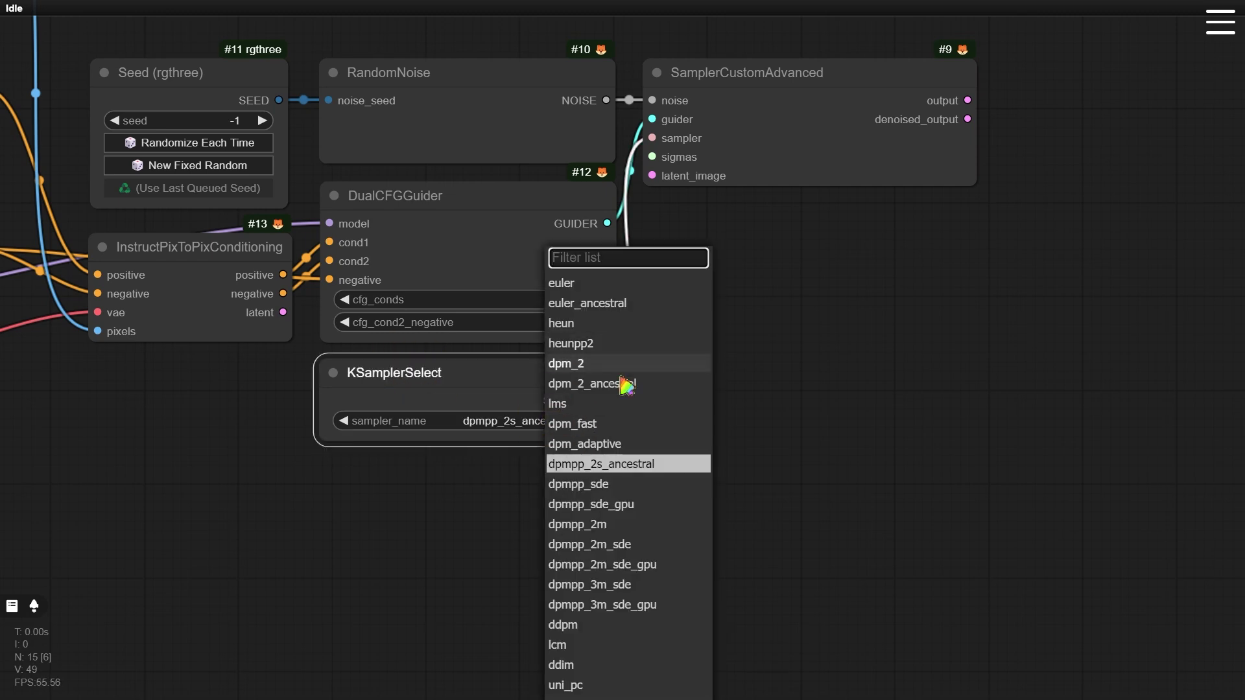
click(626, 384)
click(672, 488)
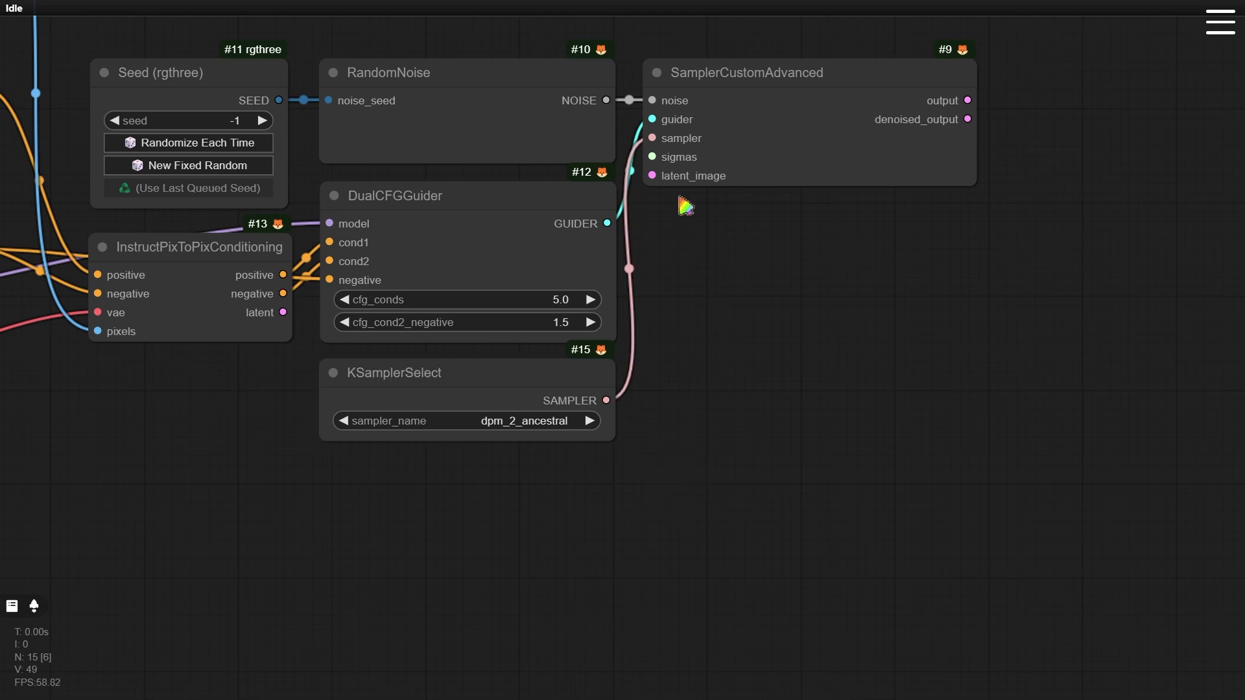
Step: Create a BasicScheduler node from the SamplerCustomAdvanced sigmas input, place it beneath KSamplerSelect and set its scheduler to exponential
drag(656, 157, 616, 477)
click(680, 582)
drag(742, 478, 440, 466)
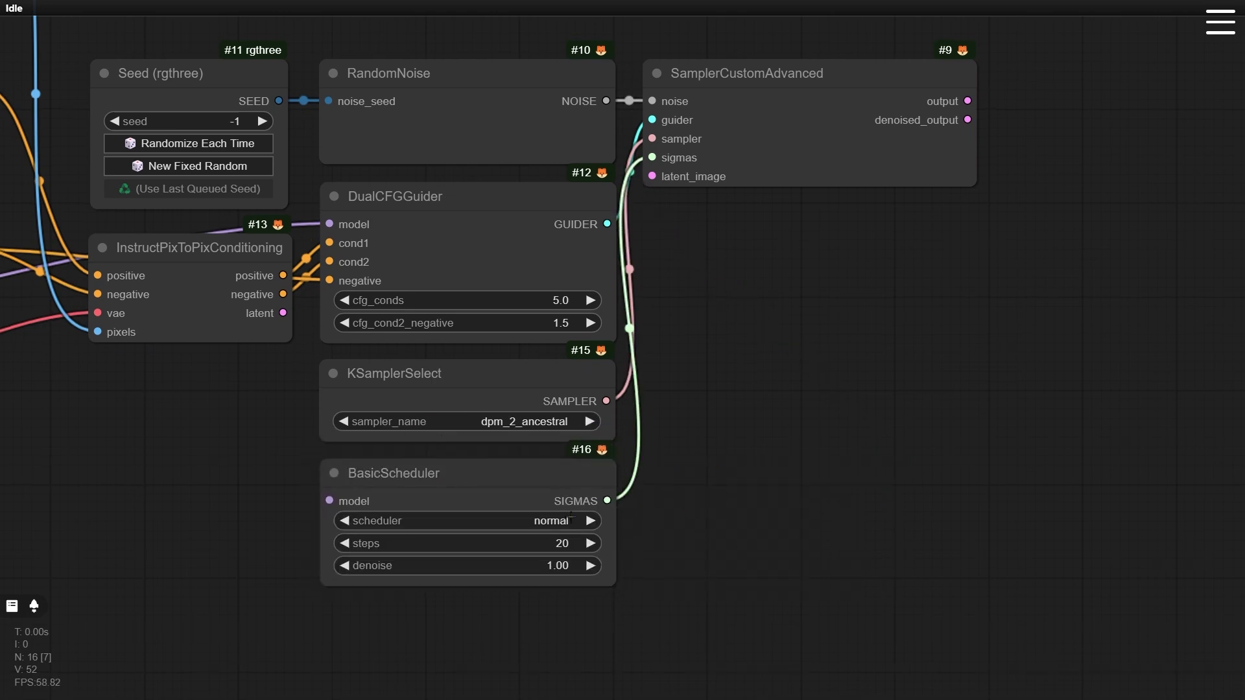
click(565, 519)
click(603, 559)
click(717, 548)
Step: Connect InstructPixToPixConditioning's latent output to SamplerCustomAdvanced's latent_image input and create a VAE Decode node from the sampler's output
drag(284, 313, 652, 176)
scroll(724, 342, down, 5)
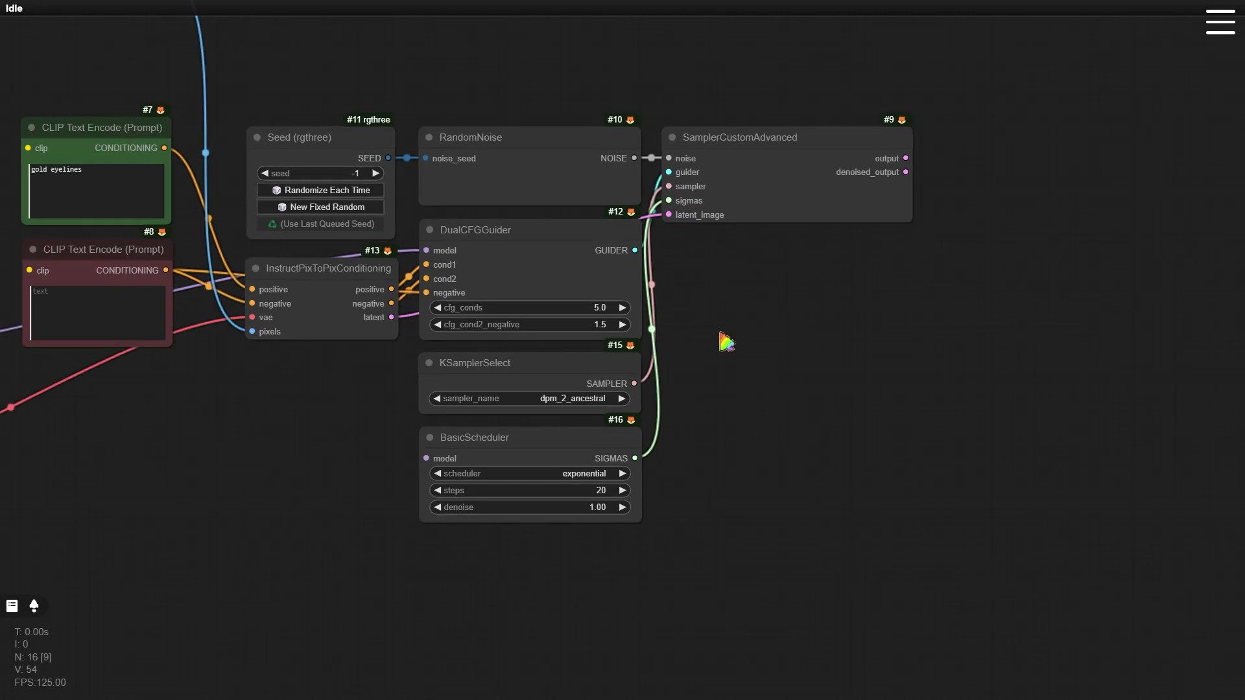
scroll(518, 375, up, 2)
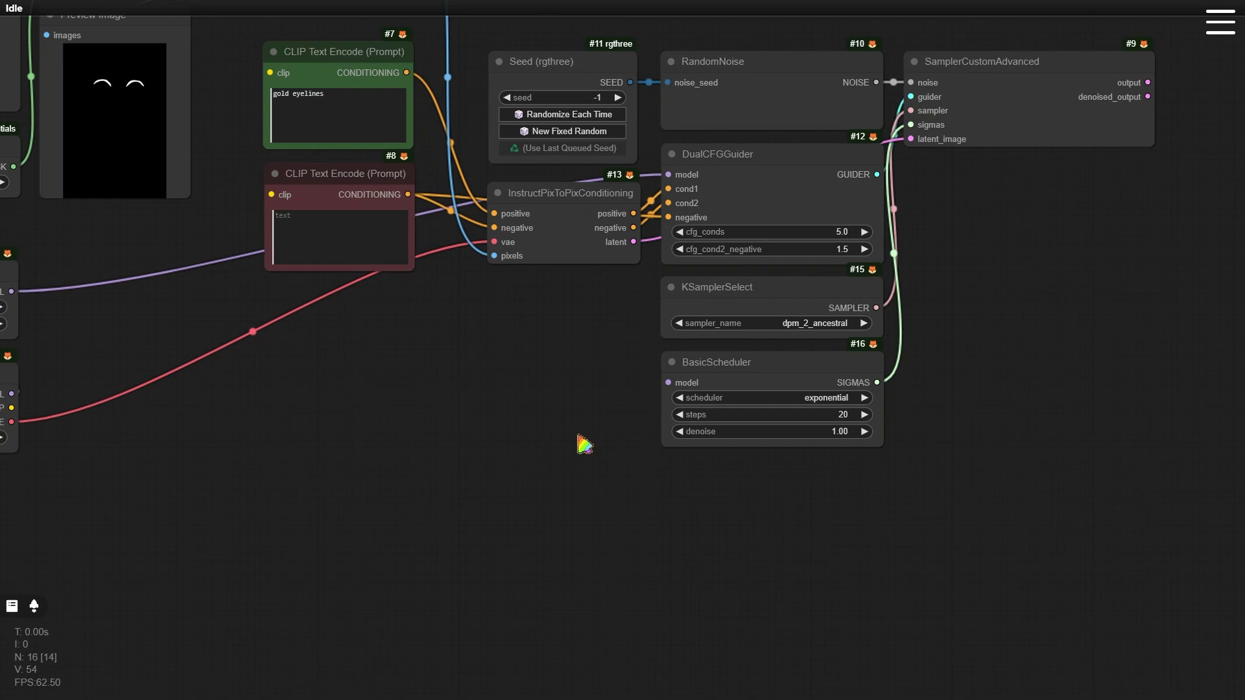
drag(1101, 348, 527, 453)
scroll(583, 363, up, 2)
drag(576, 89, 668, 62)
click(745, 288)
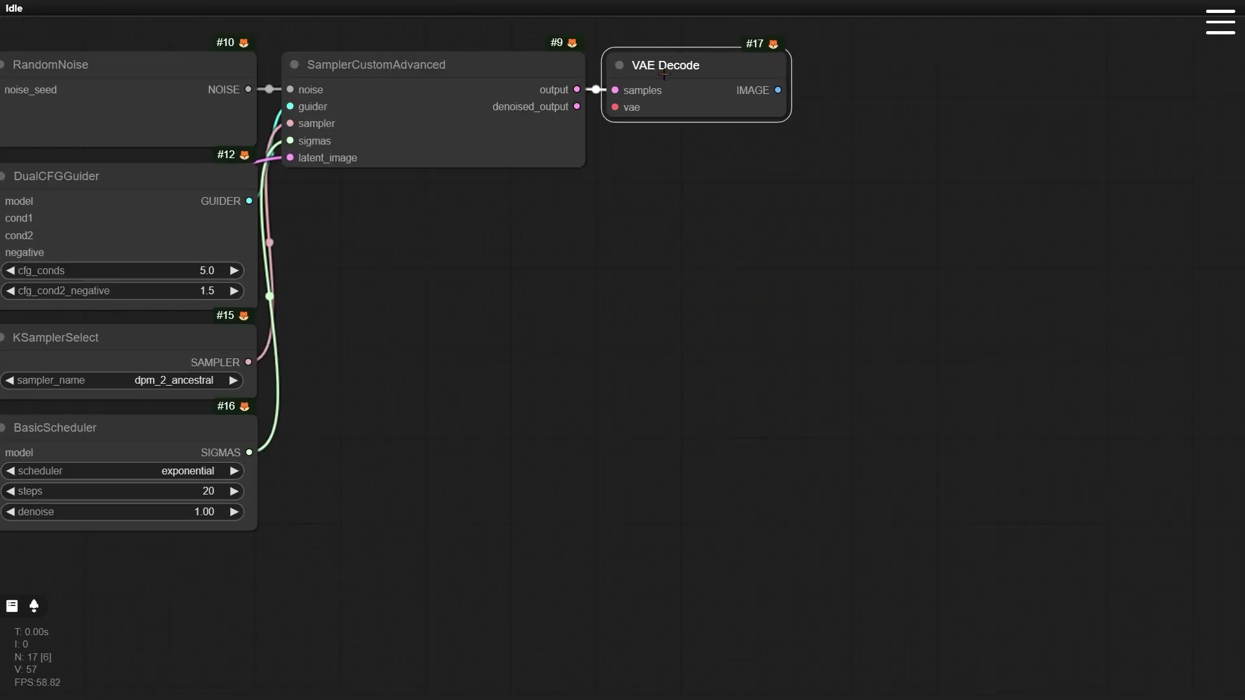
Step: Add a reroute node below the prompts and route the Load Checkpoint VAE output through it to InstructPixToPixConditioning's vae input
scroll(616, 220, down, 3)
drag(455, 376, 1052, 360)
scroll(572, 345, up, 2)
double_click(513, 454)
text(rer)
key(Down)
key(Down)
key(Return)
drag(551, 457, 527, 471)
drag(602, 234, 497, 479)
drag(540, 480, 602, 234)
Step: Paste a second VAE reroute below the sampler nodes, fed by the first one, and connect it to VAE Decode's vae input
drag(1120, 510, 748, 484)
key(ctrl+v)
drag(964, 466, 925, 449)
drag(167, 453, 904, 449)
drag(947, 449, 864, 453)
drag(699, 505, 631, 518)
scroll(1050, 376, down, 2)
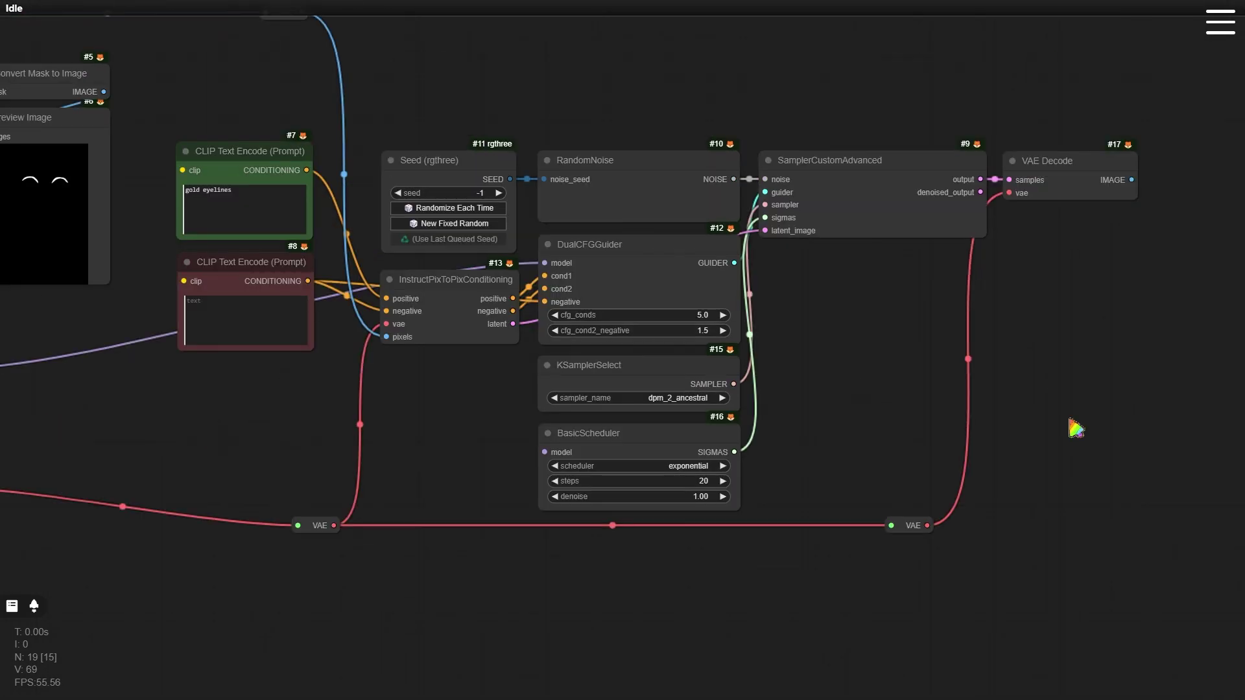
Step: Add an Image Comparer (rgthree) node and place it beneath VAE Decode
scroll(1100, 399, right, 8)
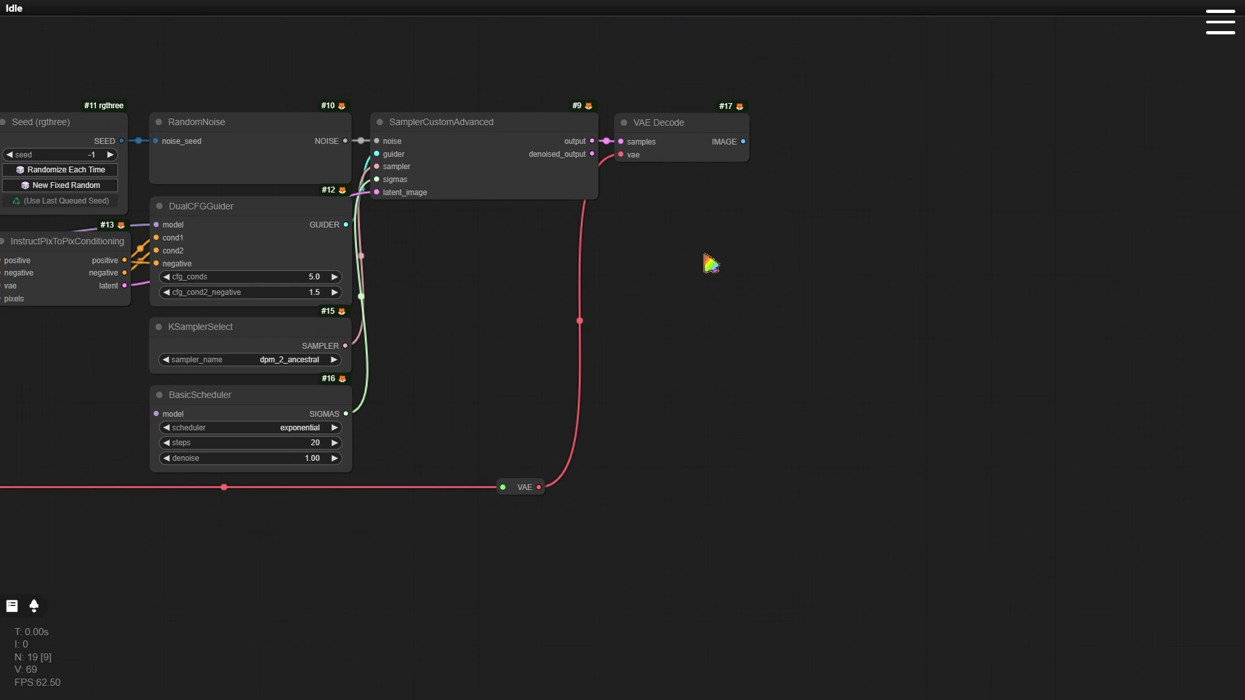
double_click(634, 228)
text(image compa)
key(Down)
key(Return)
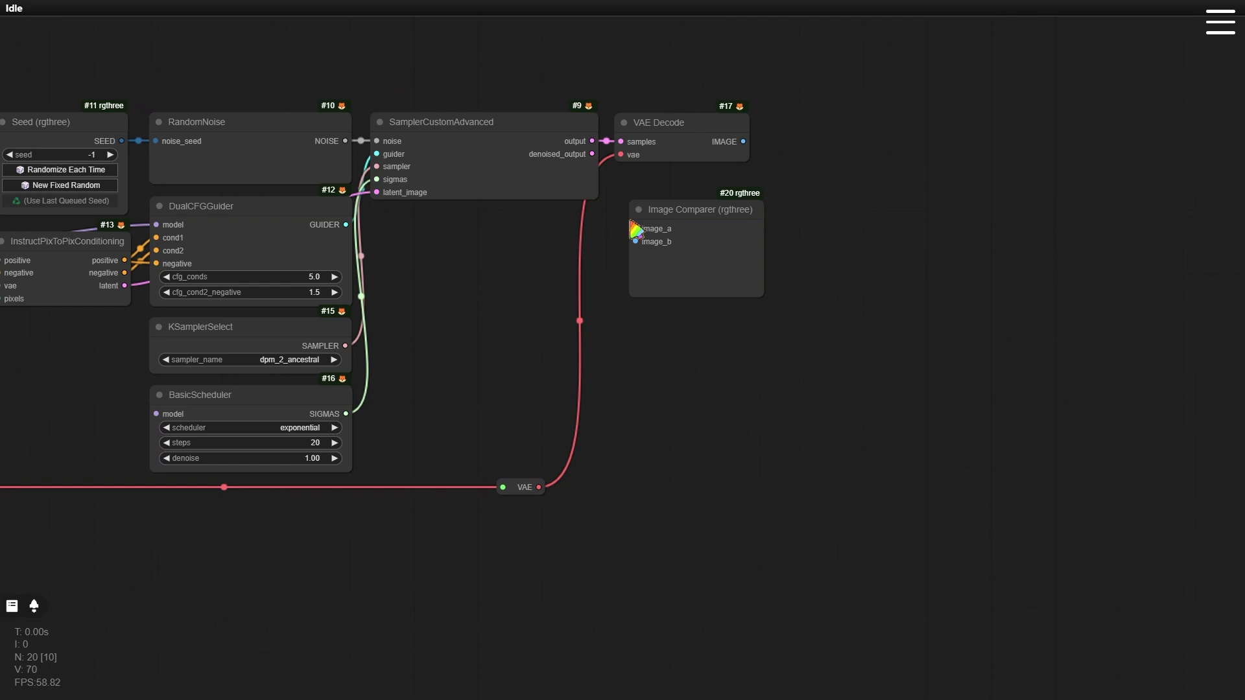
drag(679, 211, 664, 186)
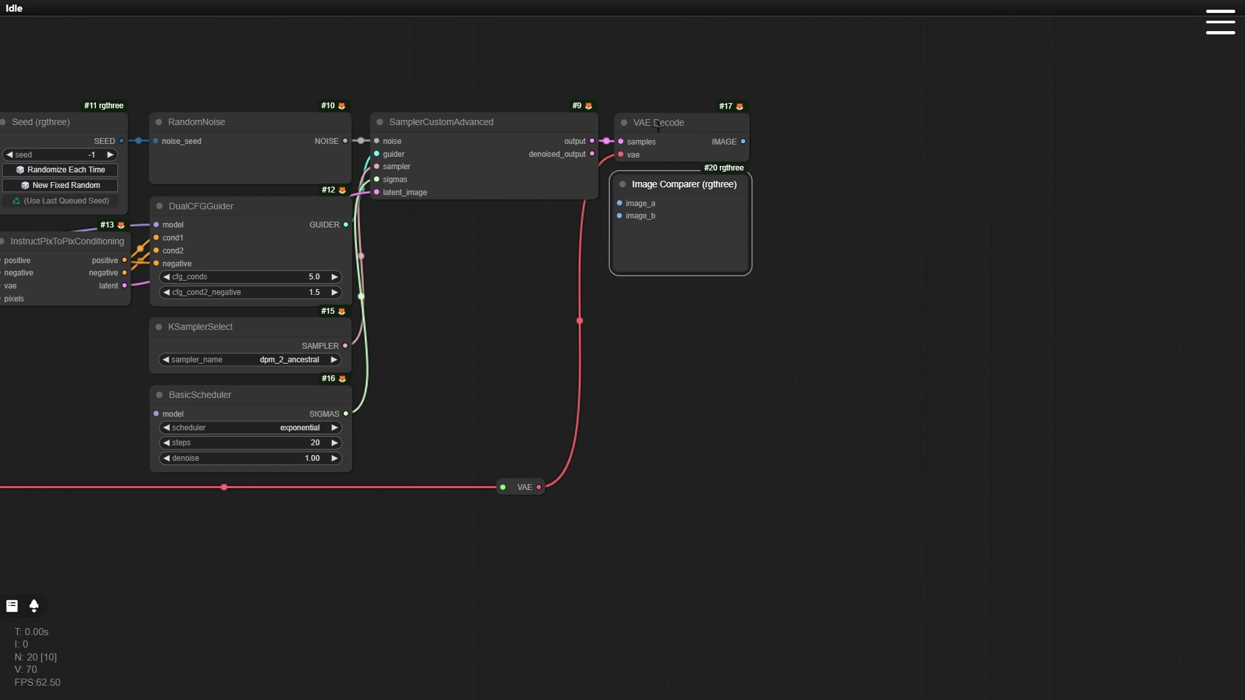
Step: Enlarge the Image Comparer, place it beneath SamplerCustomAdvanced and arrange VAE Decode and the second VAE reroute around it
drag(659, 123, 422, 225)
drag(529, 487, 311, 489)
drag(674, 184, 674, 128)
drag(745, 217, 961, 494)
drag(674, 127, 642, 303)
drag(422, 225, 660, 126)
drag(641, 303, 436, 220)
drag(724, 581, 583, 473)
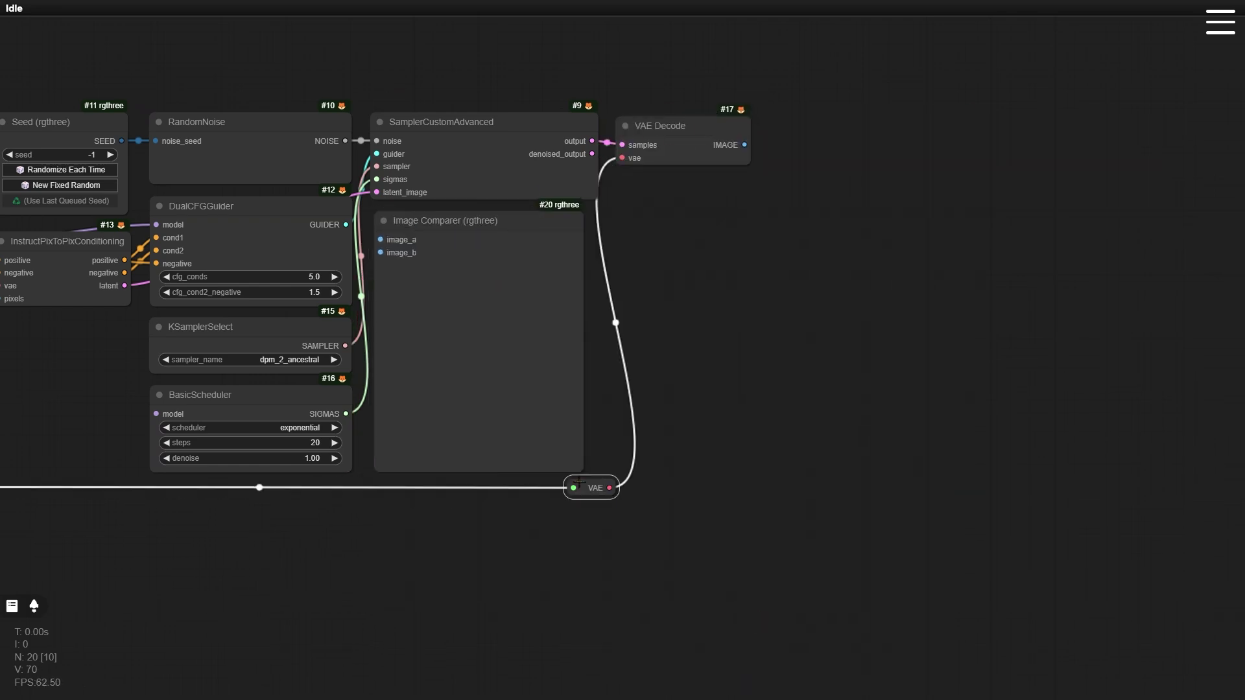
Step: Connect VAE Decode's IMAGE output to the Image Comparer's image_a and route the source image through a second reroute to image_b
drag(681, 320, 887, 362)
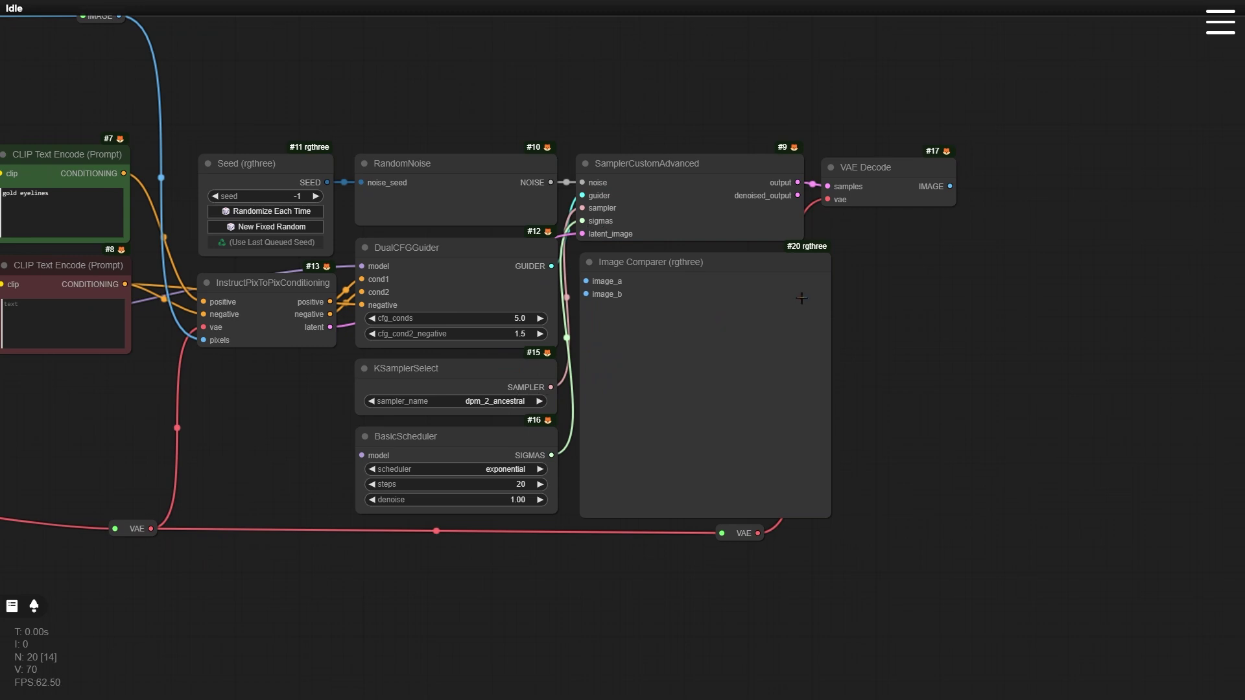
drag(949, 186, 586, 281)
drag(493, 104, 522, 130)
click(130, 41)
click(561, 77)
click(581, 46)
key(ctrl+v)
drag(660, 69, 575, 57)
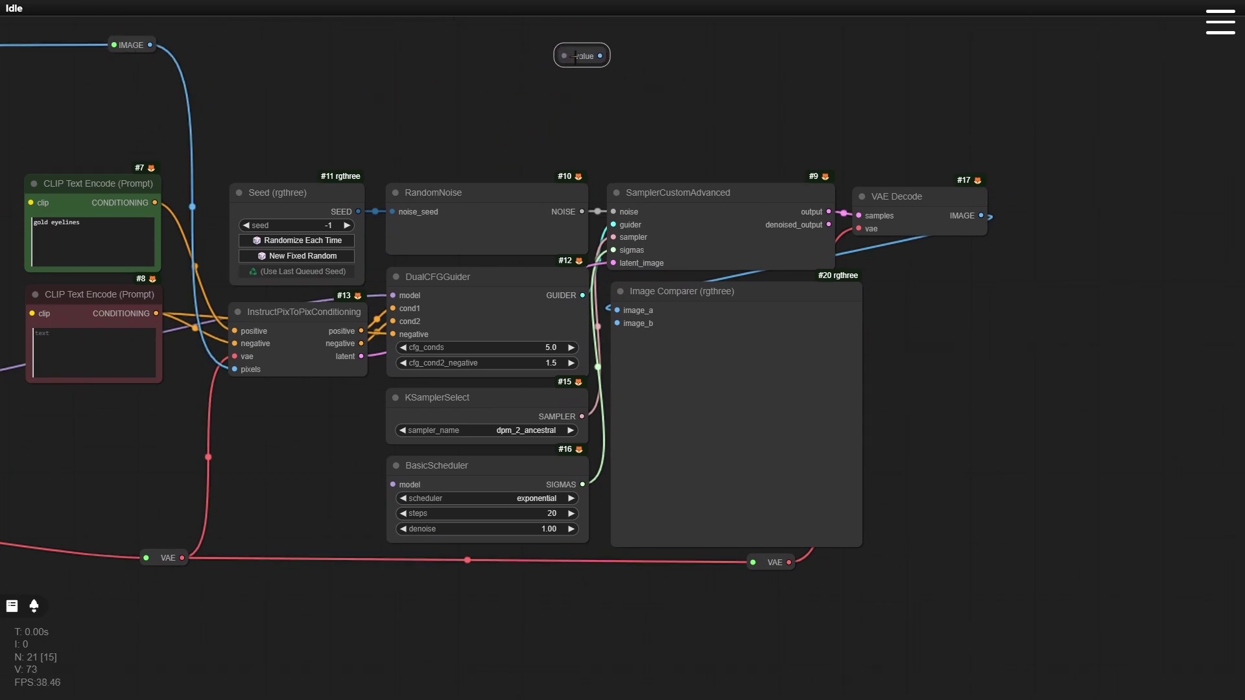
drag(150, 45, 614, 317)
Step: Connect the Load Checkpoint CLIP output to both CLIP Text Encode nodes and queue the prompt
scroll(960, 357, down, 2)
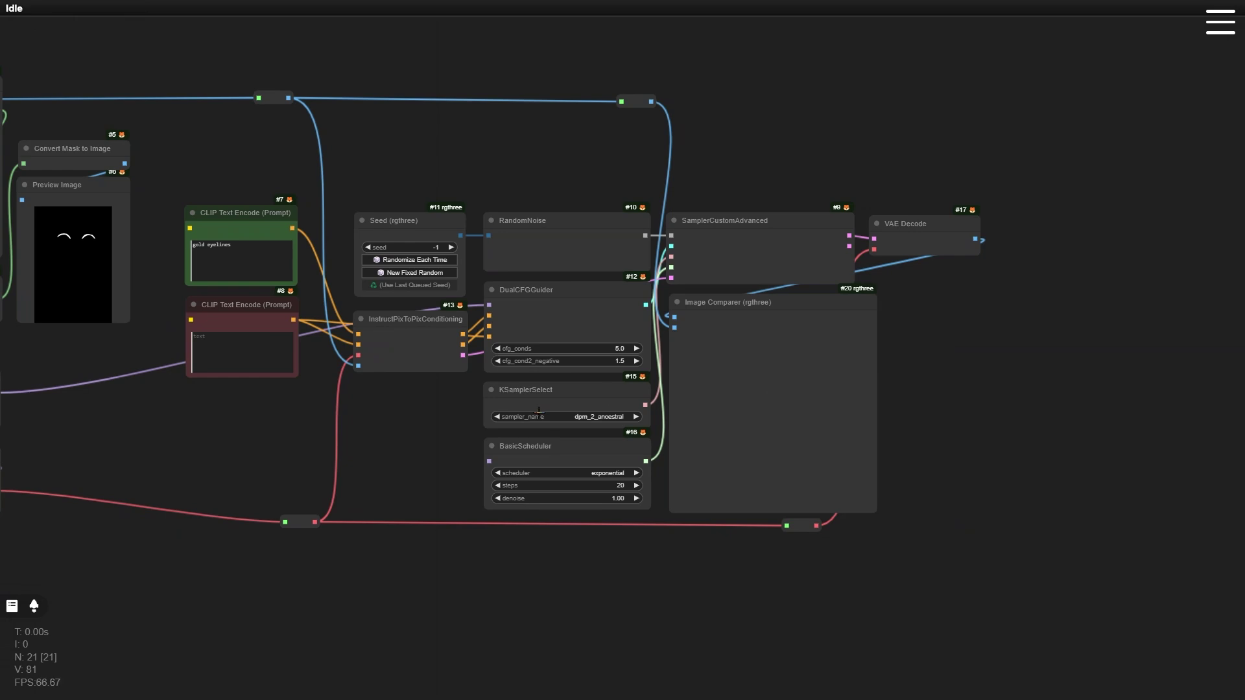
drag(429, 440, 634, 478)
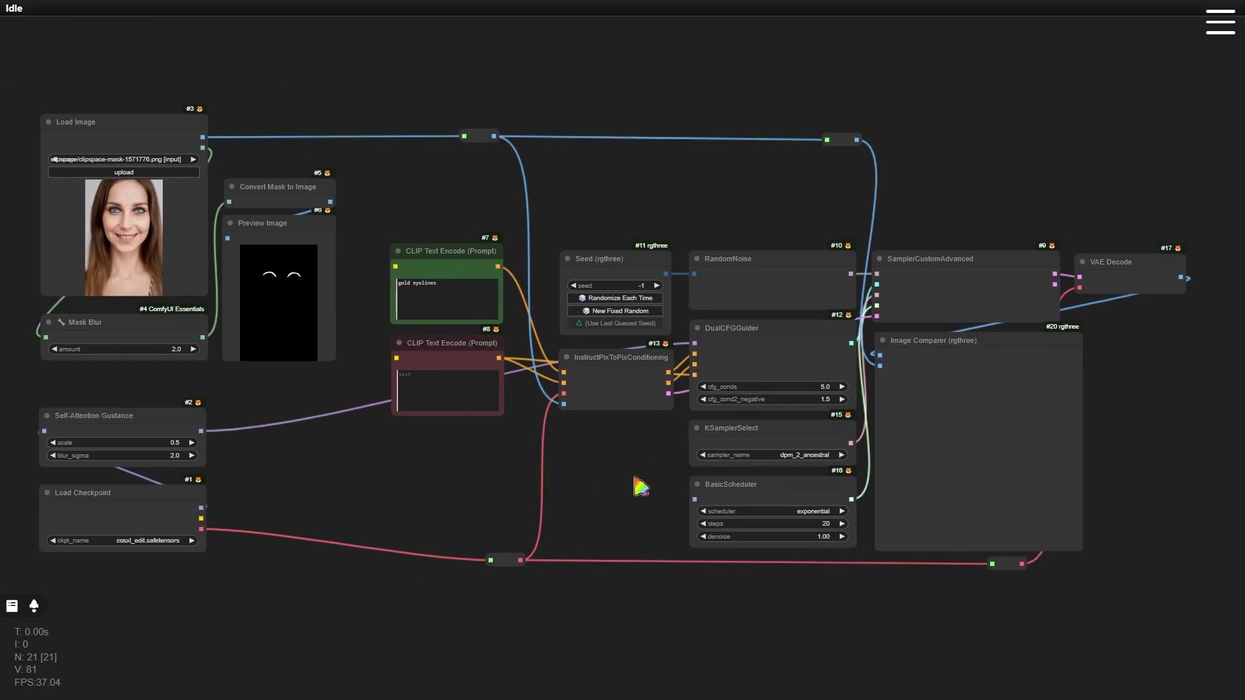
scroll(339, 463, up, 3)
drag(157, 538, 415, 203)
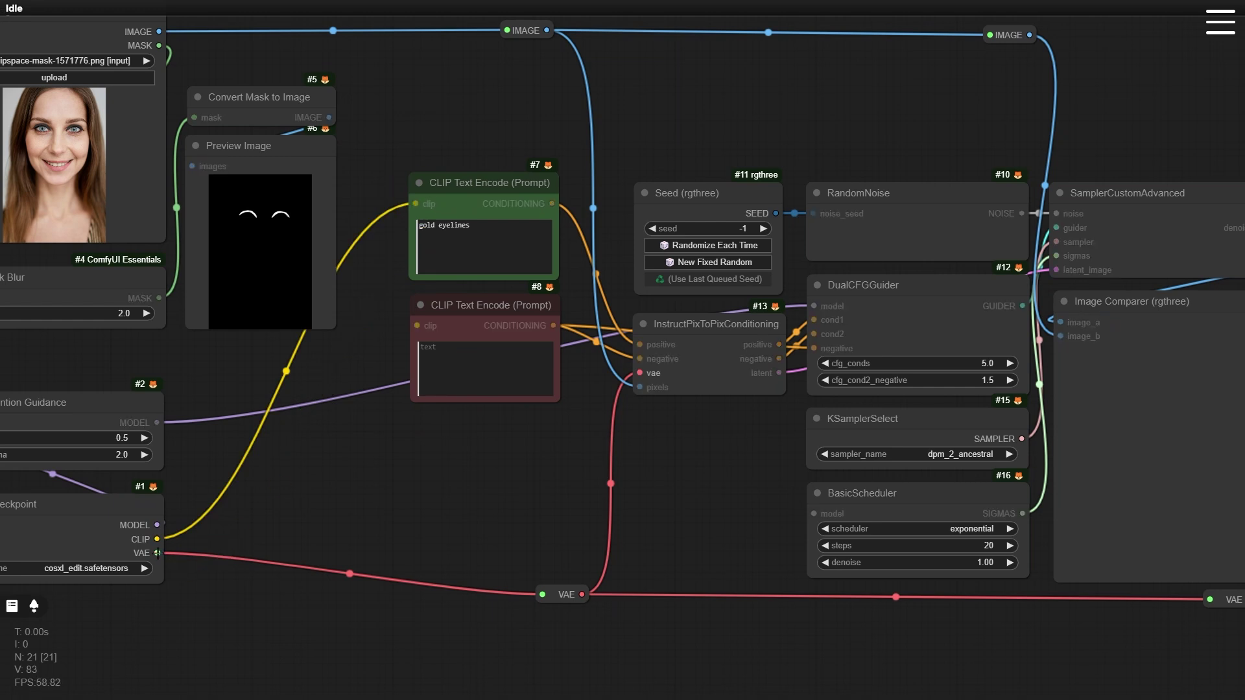
drag(157, 539, 415, 325)
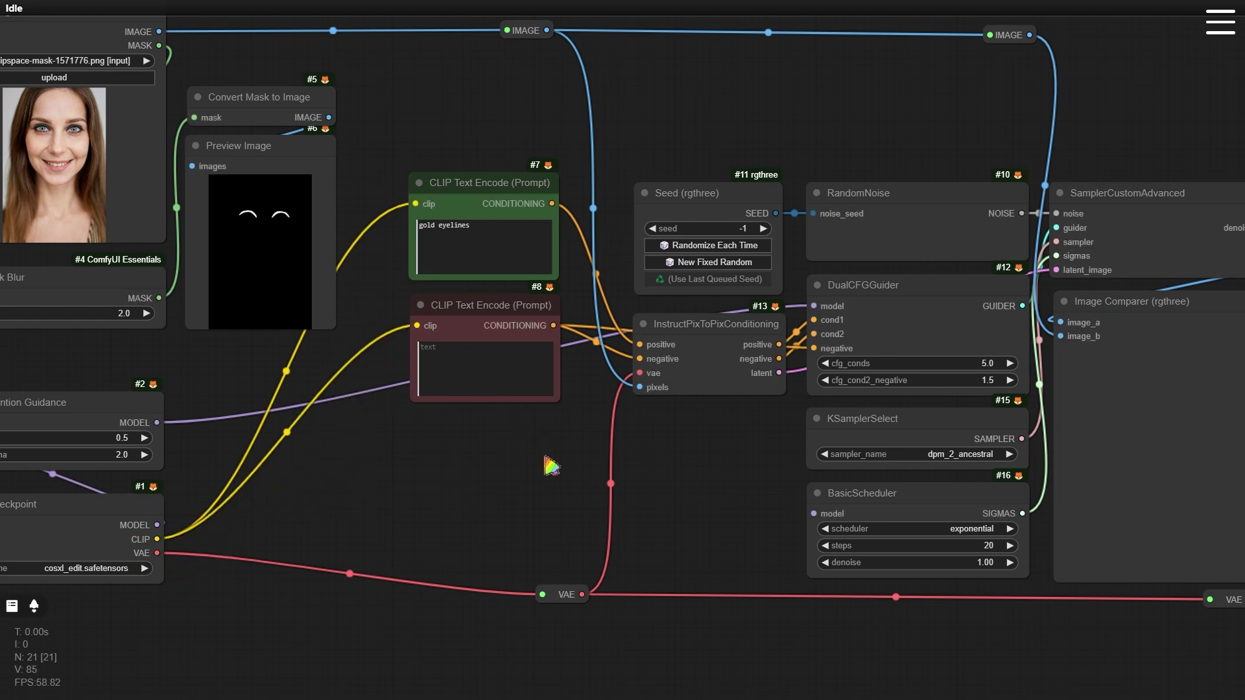
click(1222, 19)
click(1160, 63)
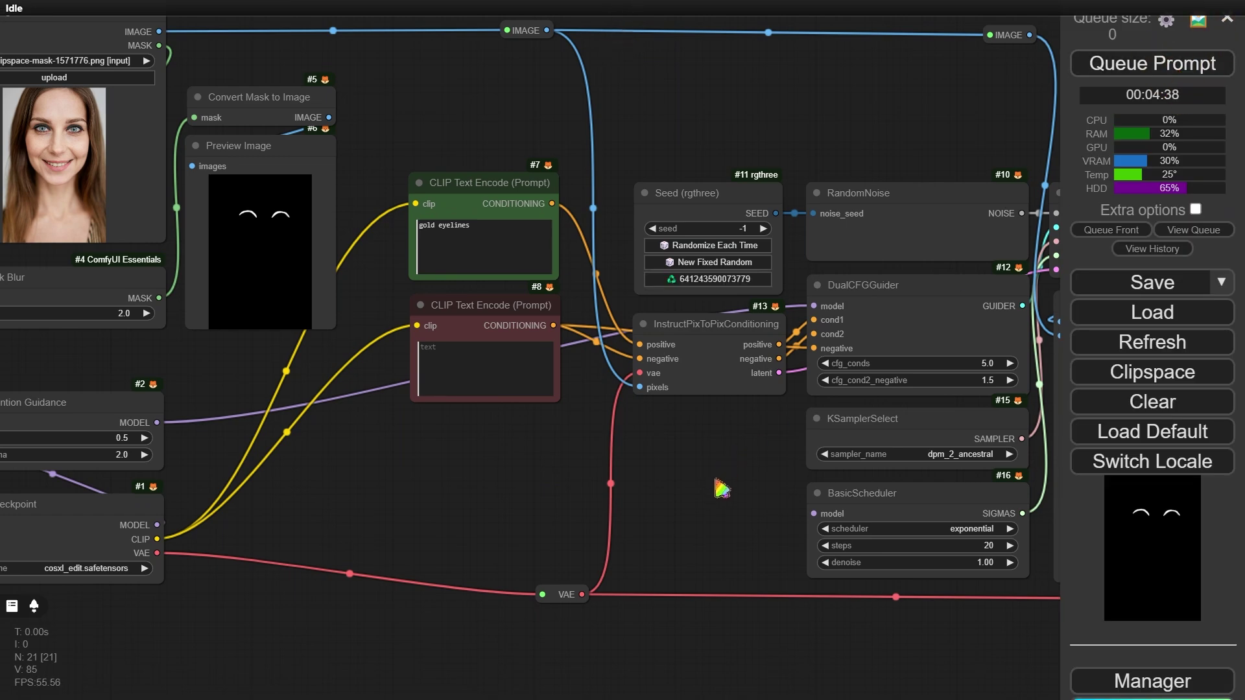
Step: Connect the Load Checkpoint MODEL output to BasicScheduler's model input and queue the prompt again
scroll(744, 499, down, 2)
drag(737, 493, 545, 450)
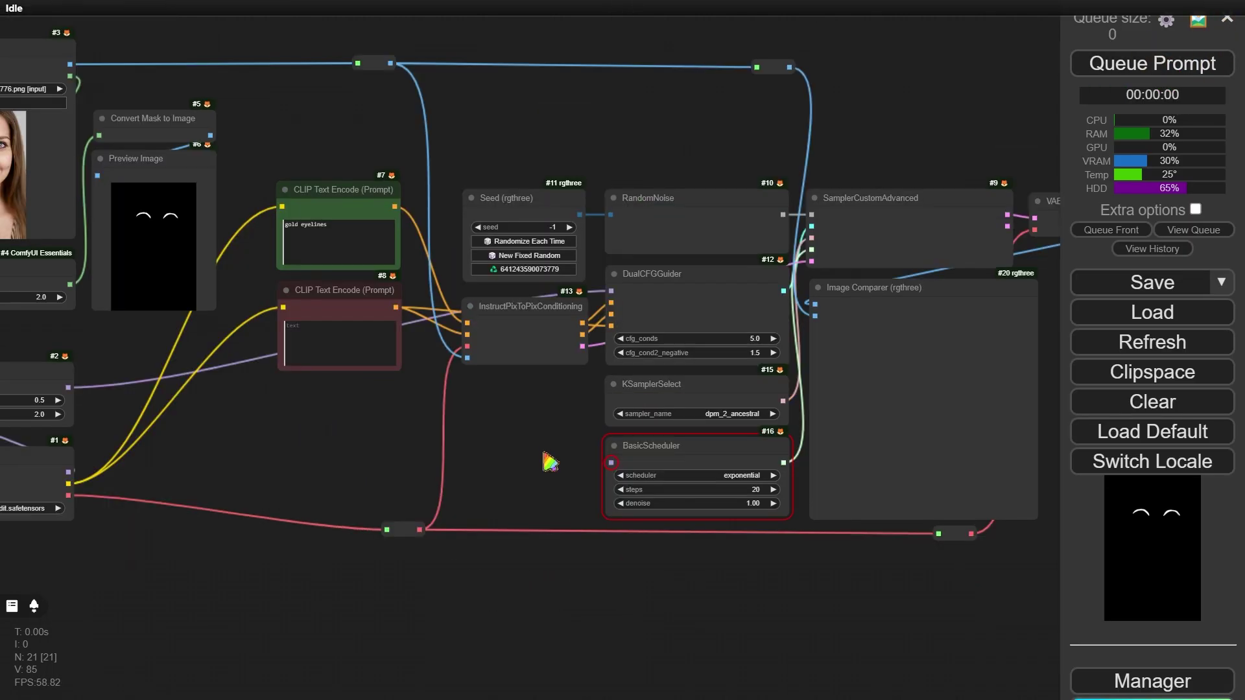
scroll(545, 450, up, 3)
drag(311, 480, 503, 418)
drag(103, 424, 823, 412)
click(1152, 63)
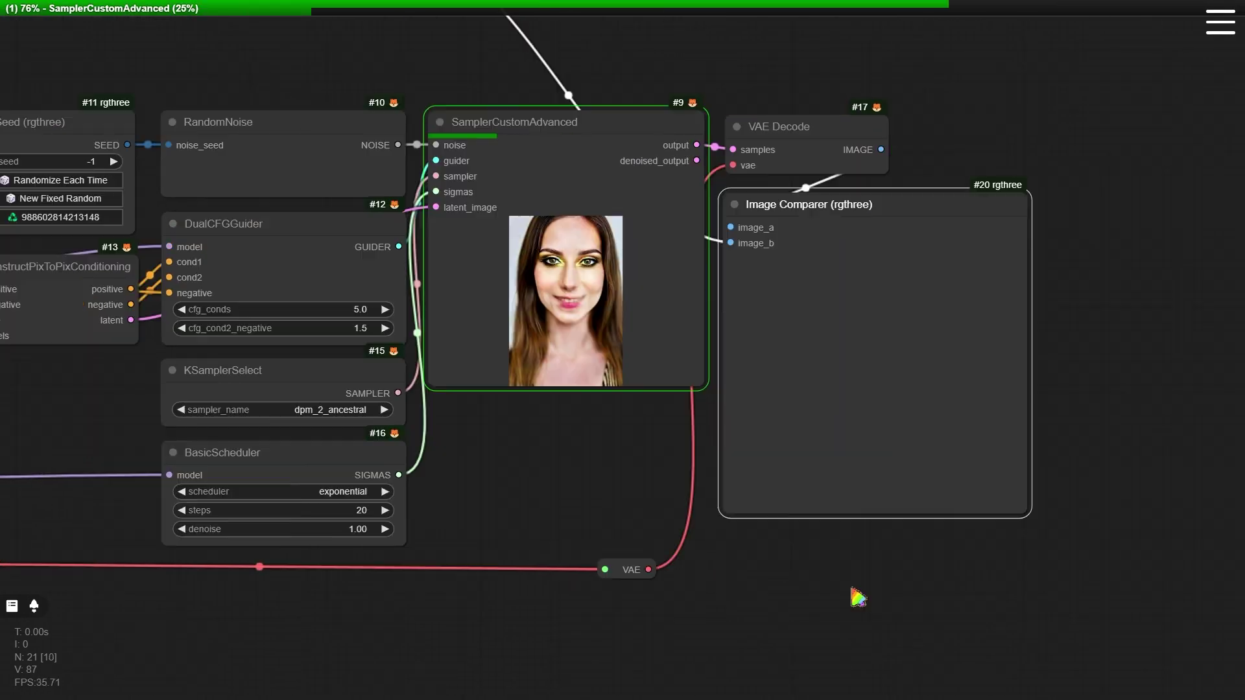
Step: Examine the generated portrait against the original in the Image Comparer
drag(1029, 583, 898, 522)
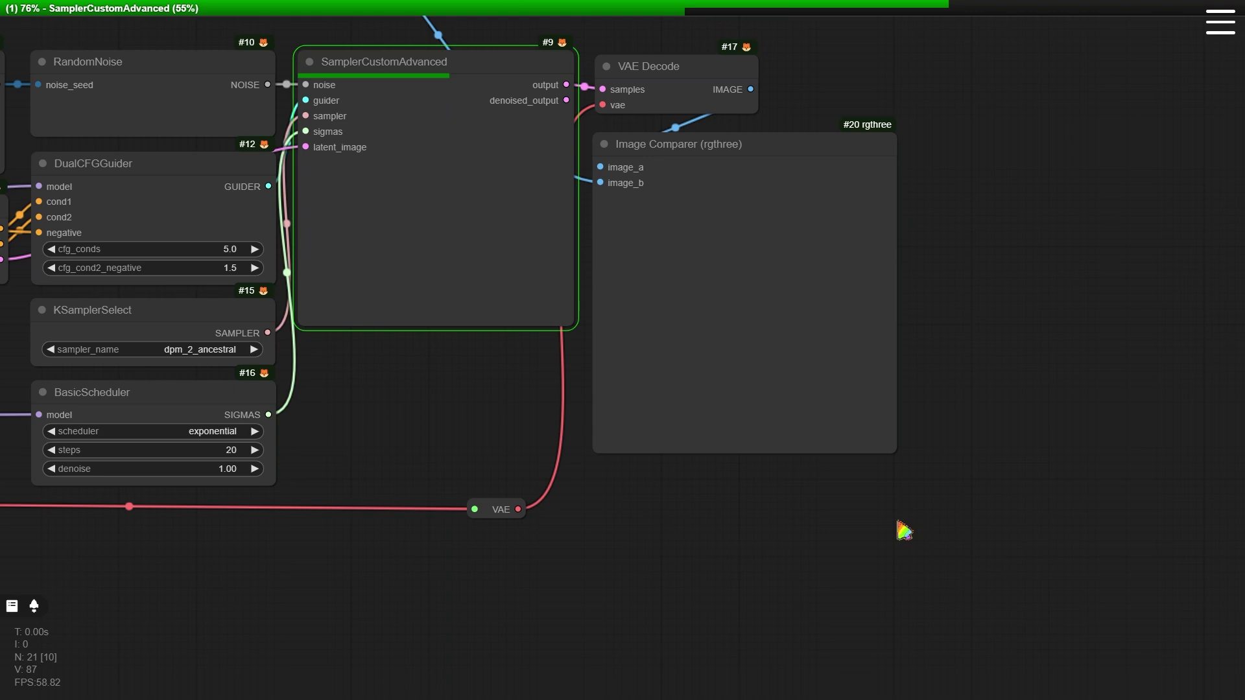
scroll(931, 534, up, 9)
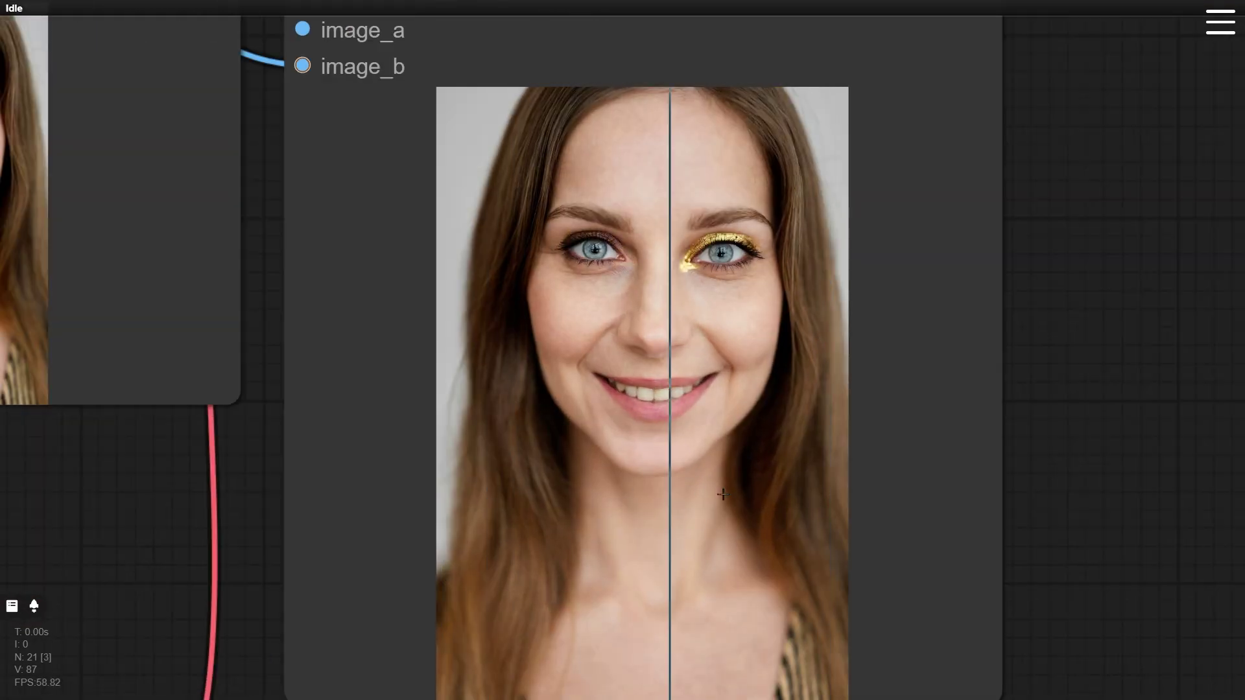
scroll(719, 490, down, 3)
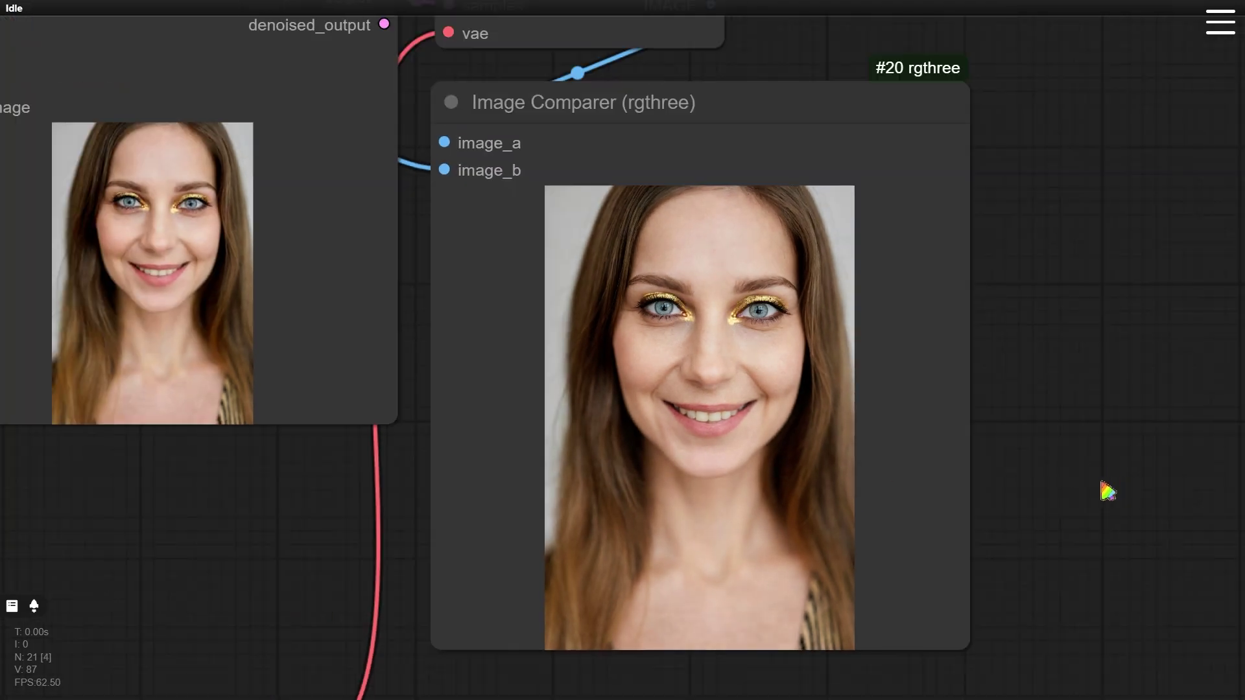
drag(1121, 487, 1020, 489)
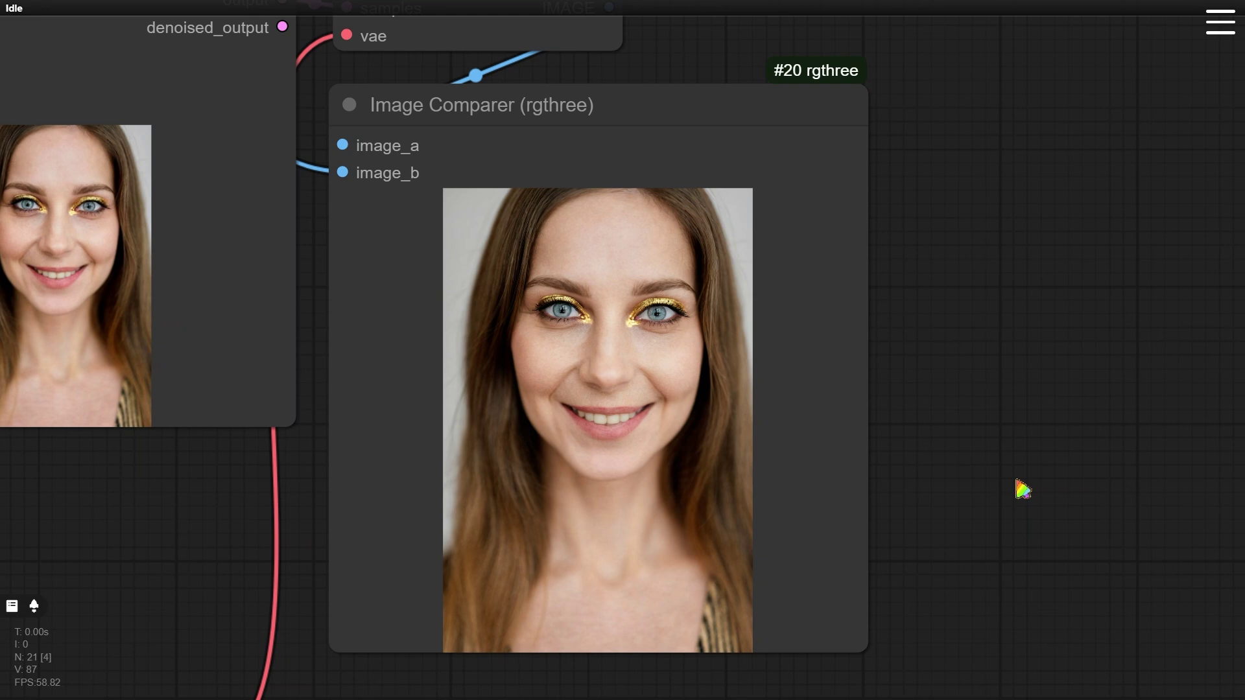
Step: Add an ImageCompositeMasked node beside VAE Decode
scroll(1023, 490, down, 5)
double_click(619, 159)
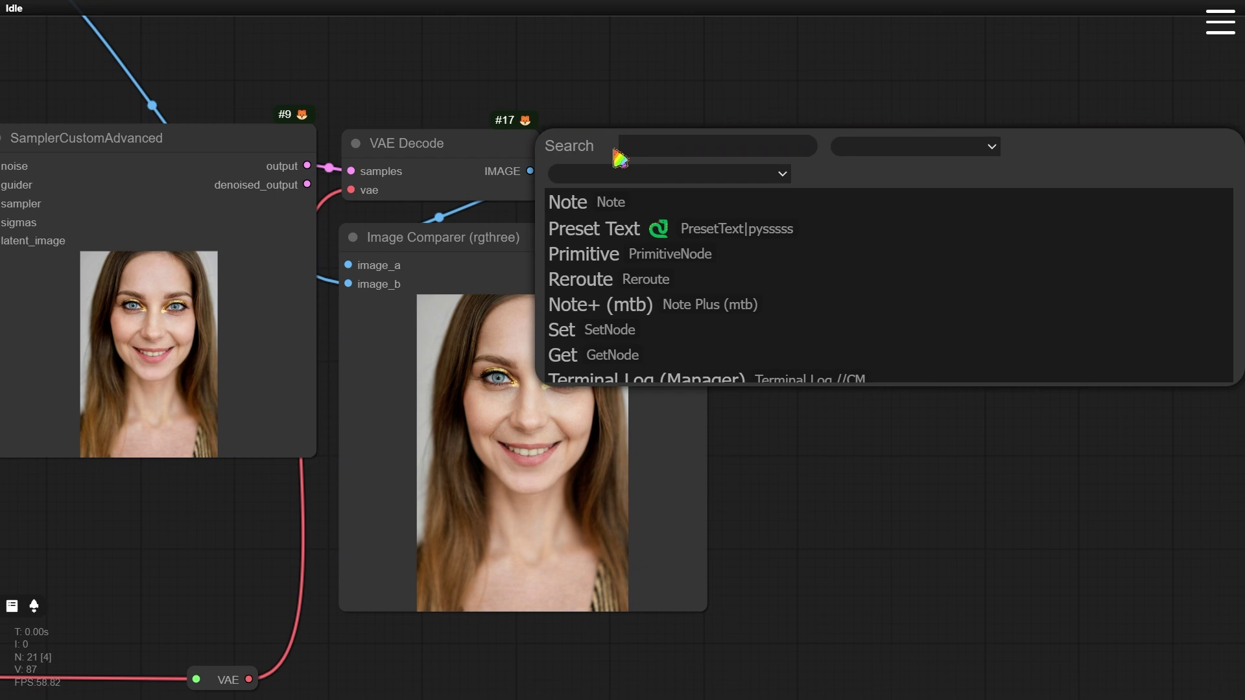
text(imageo)
key(BackSpace)
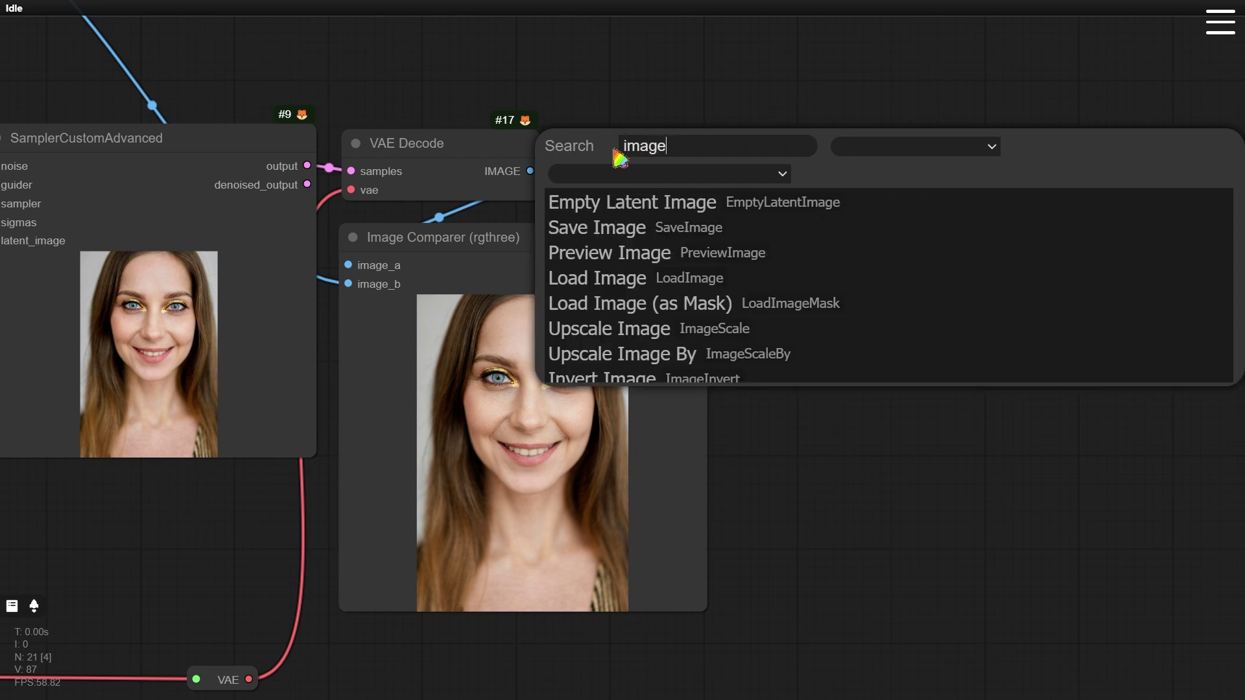
text(co)
key(Return)
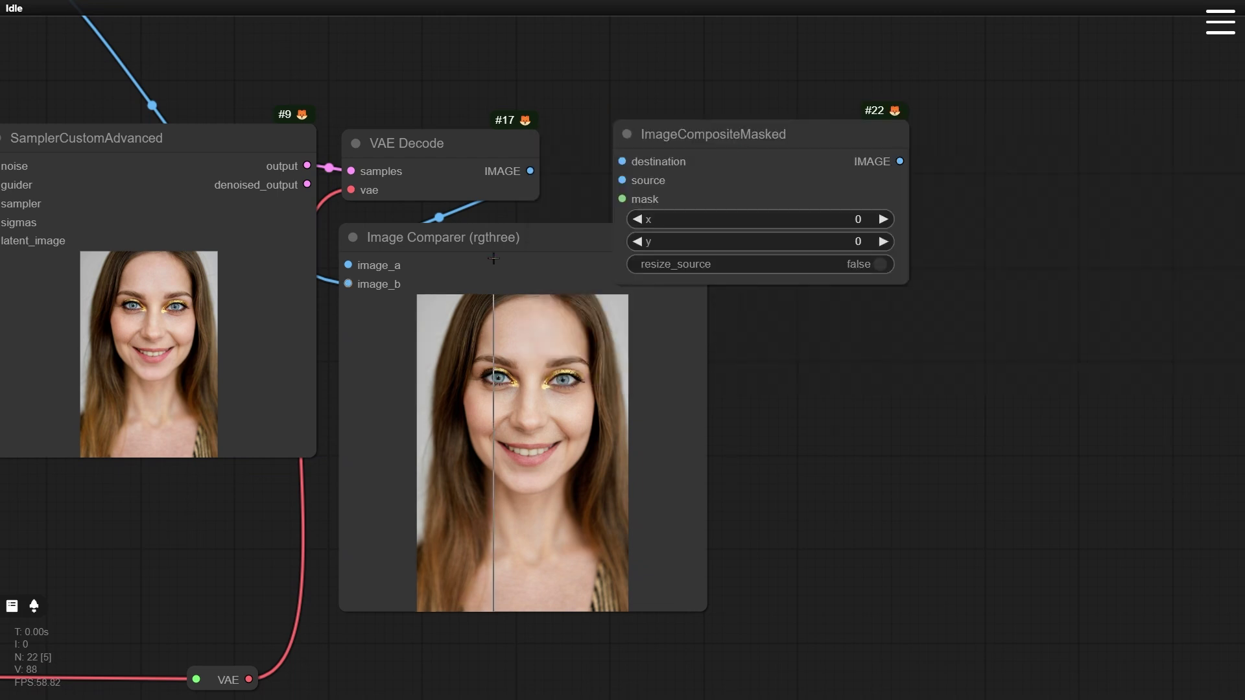
Step: Move the Image Comparer down, shrink it slightly and align ImageCompositeMasked with VAE Decode
drag(508, 225, 497, 297)
drag(678, 134, 649, 134)
drag(693, 681, 647, 641)
drag(531, 305, 531, 339)
drag(717, 134, 707, 144)
click(836, 360)
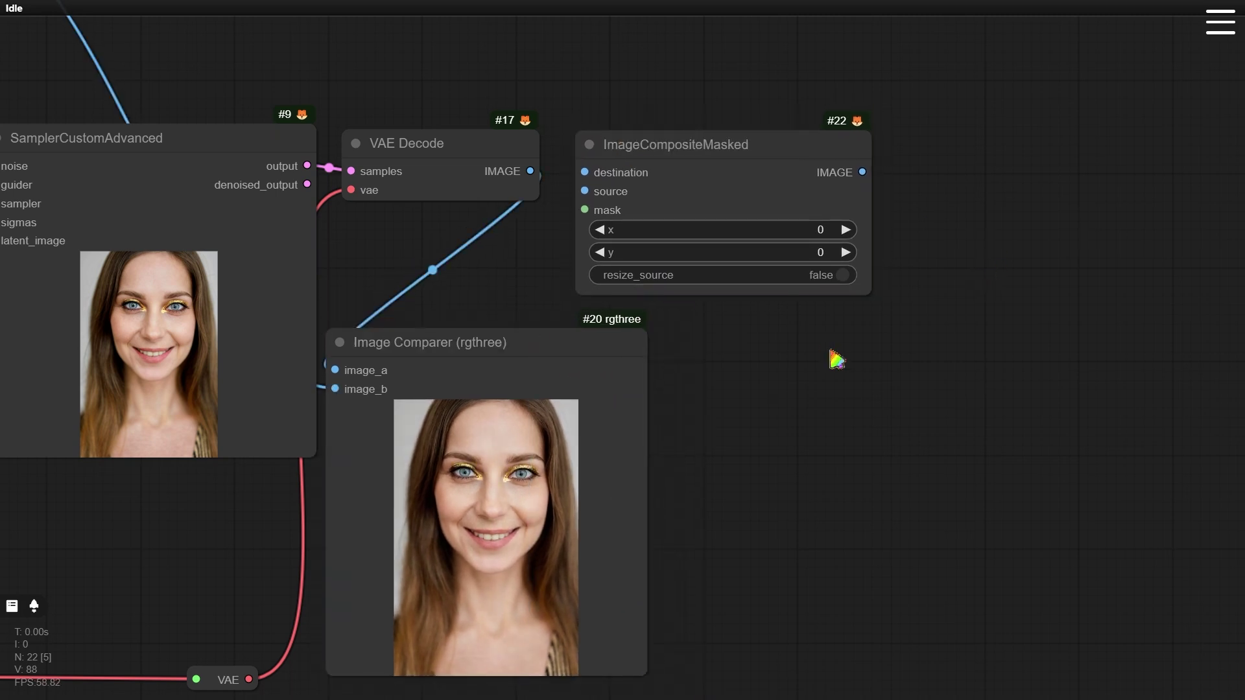
Step: Connect VAE Decode's IMAGE output to ImageCompositeMasked's source and the repositioned second IMAGE reroute to its destination
drag(584, 191, 536, 169)
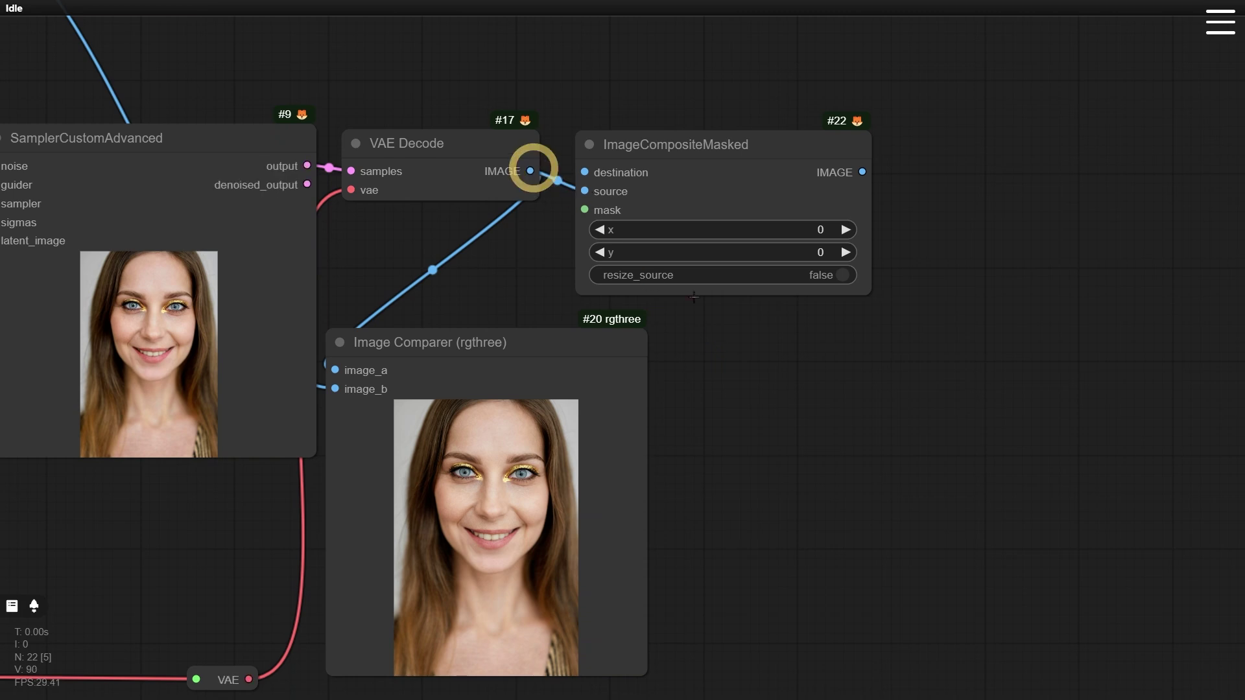
scroll(797, 363, down, 4)
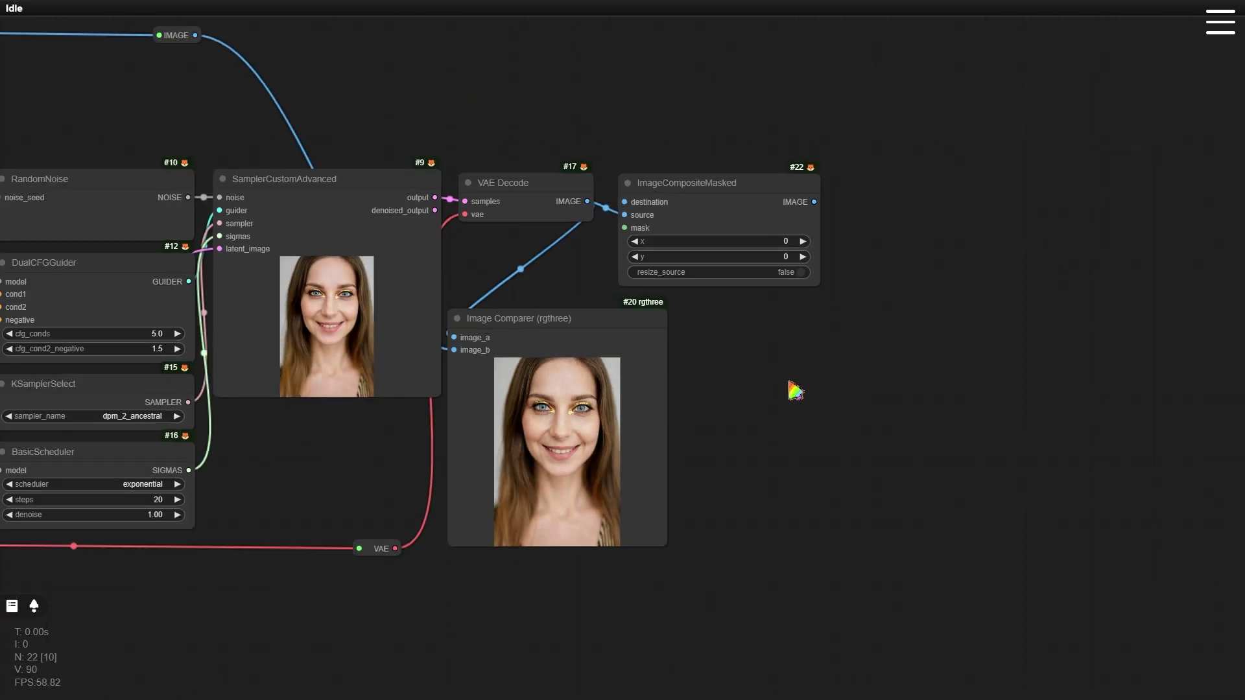
drag(186, 39, 429, 43)
drag(624, 202, 438, 40)
Step: Add a new Reroute node beneath the first IMAGE reroute above the prompts
scroll(262, 100, down, 3)
drag(263, 100, 529, 184)
click(133, 138)
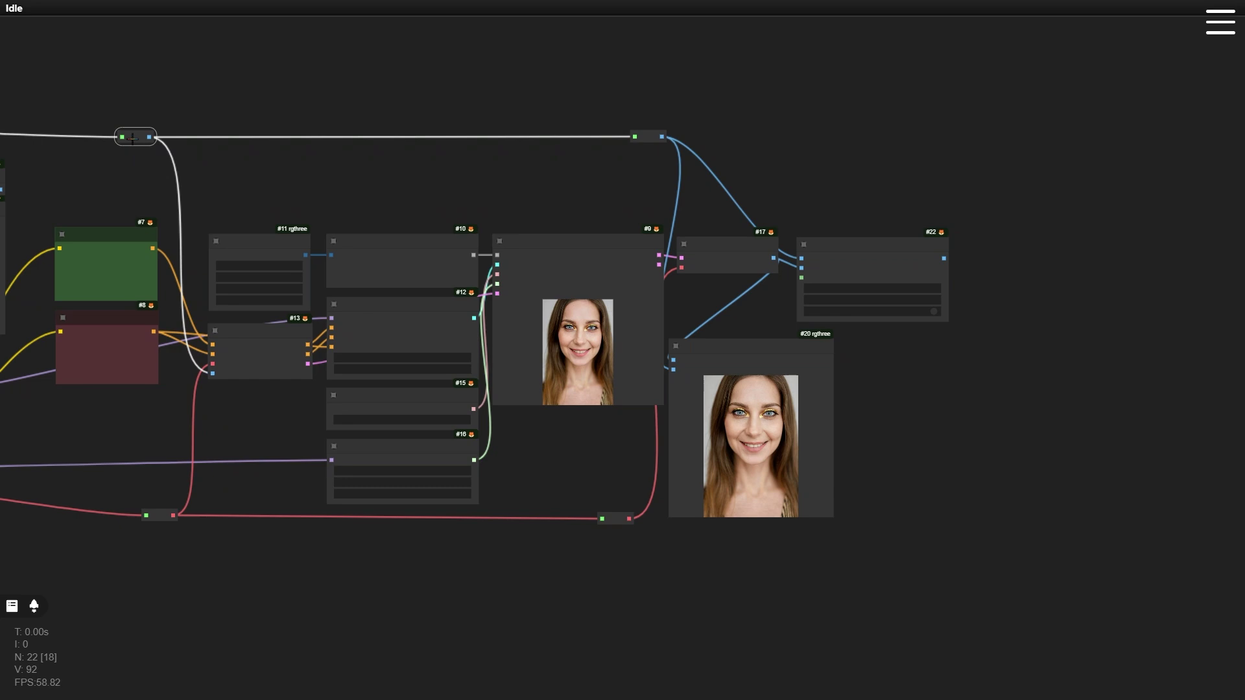
scroll(834, 272, up, 5)
scroll(886, 378, down, 4)
drag(487, 219, 919, 225)
scroll(415, 206, up, 2)
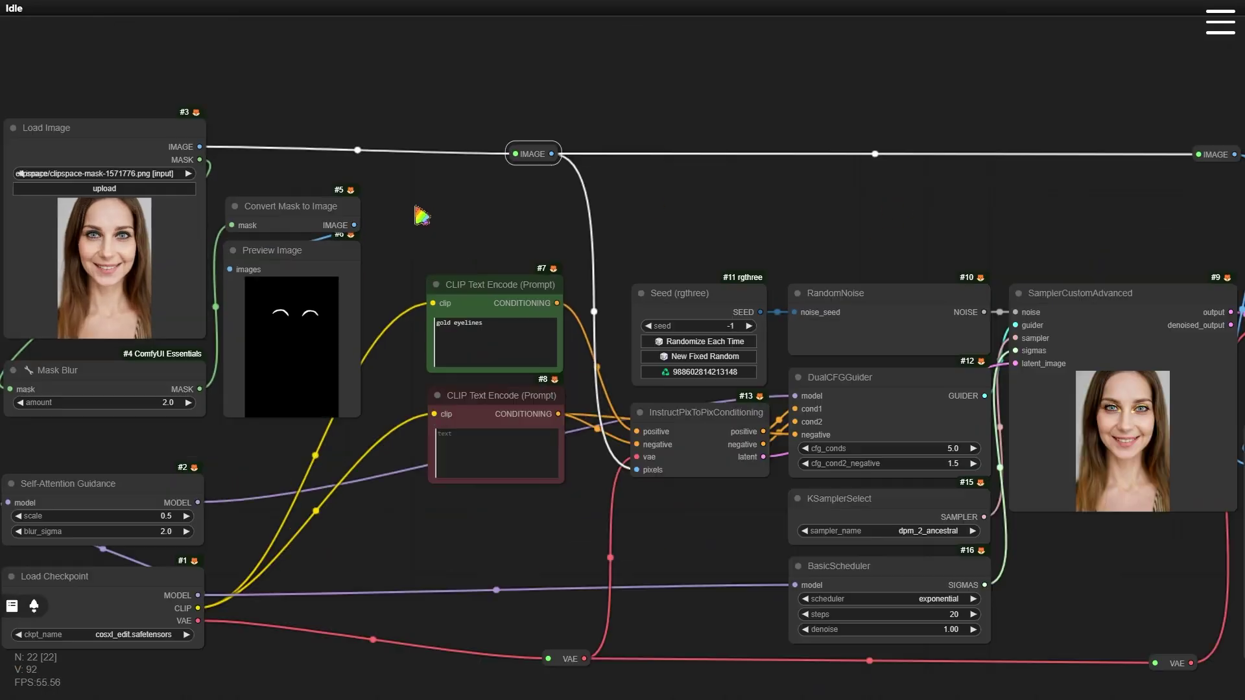
scroll(421, 216, up, 2)
double_click(543, 190)
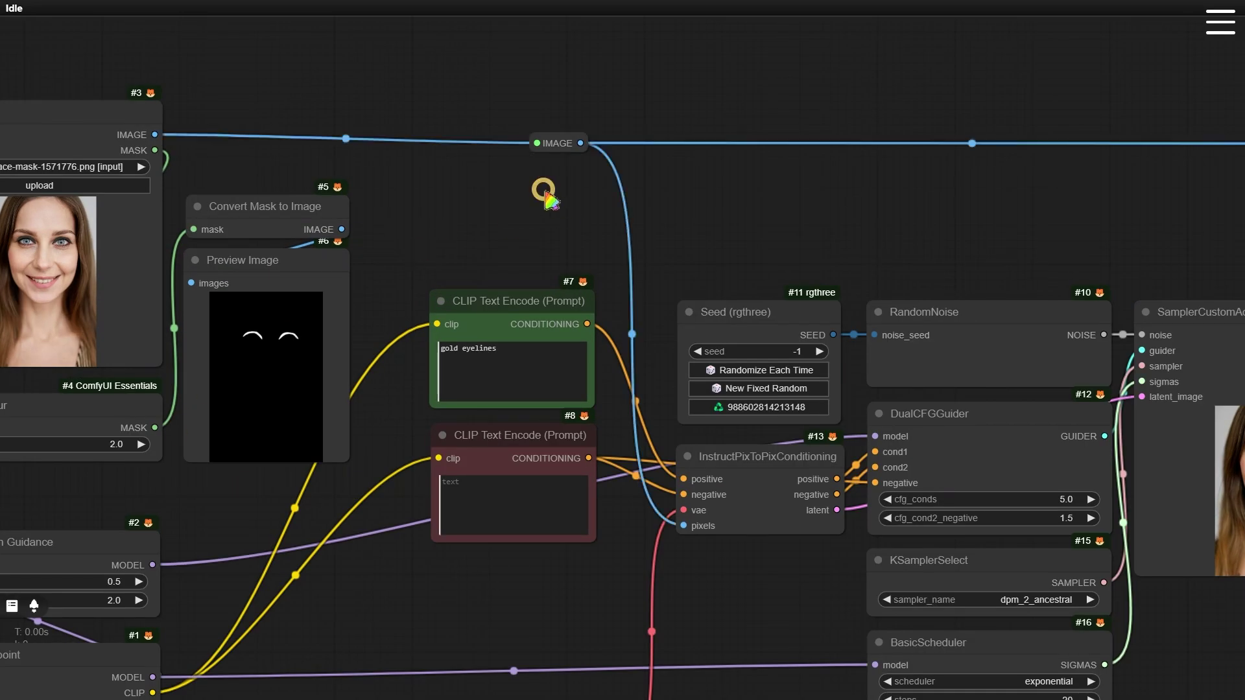
text(rer)
key(Down)
key(Down)
key(Down)
key(Return)
Step: Move the new reroute above Convert Mask to Image and connect the Mask Blur MASK output to it
drag(552, 136, 551, 127)
drag(571, 198, 214, 160)
drag(155, 427, 195, 161)
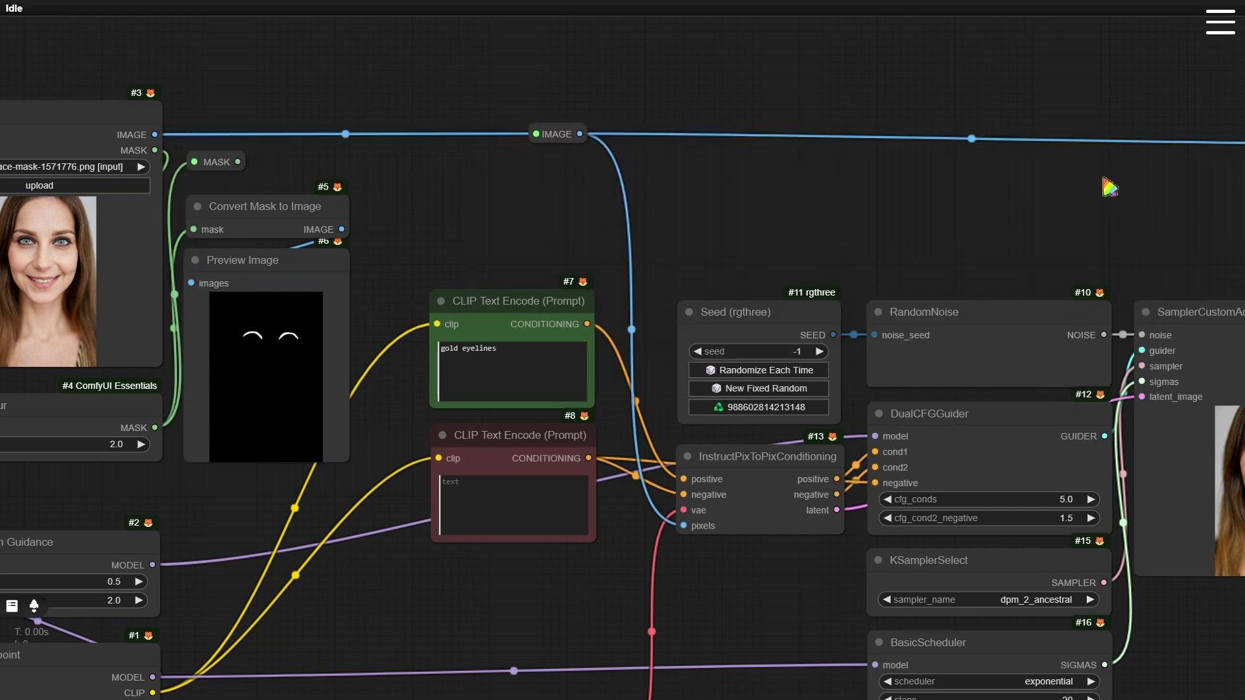
Step: Paste a second mask reroute near the second IMAGE reroute and route the blurred mask through it to ImageCompositeMasked's mask input
drag(1103, 178, 468, 155)
drag(747, 120, 747, 111)
click(935, 166)
key(ctrl+v)
drag(963, 154, 914, 142)
scroll(448, 171, down, 3)
drag(383, 200, 726, 248)
scroll(727, 248, up, 1)
drag(99, 191, 1167, 189)
drag(1180, 226, 525, 122)
scroll(525, 123, up, 2)
drag(554, 78, 608, 289)
Step: Add an Image Comparer (rgthree) node beside ImageCompositeMasked, align it and enlarge it for viewing the portrait
drag(947, 339, 781, 313)
double_click(744, 249)
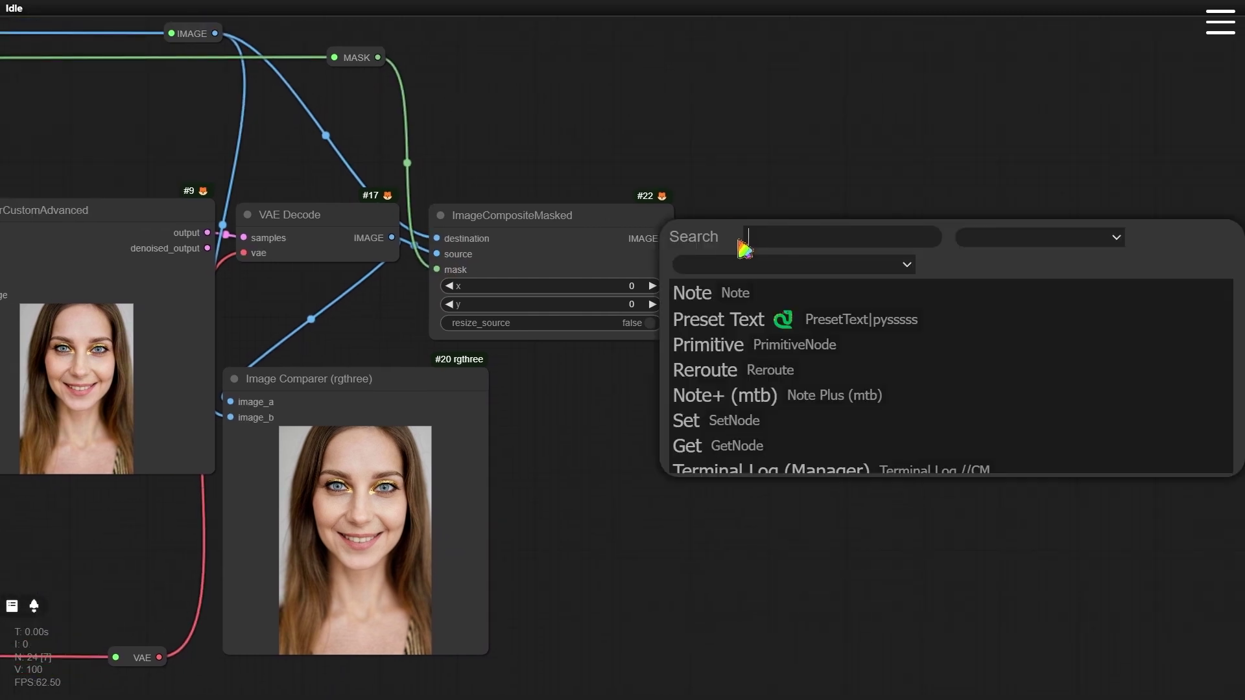
text(image comp)
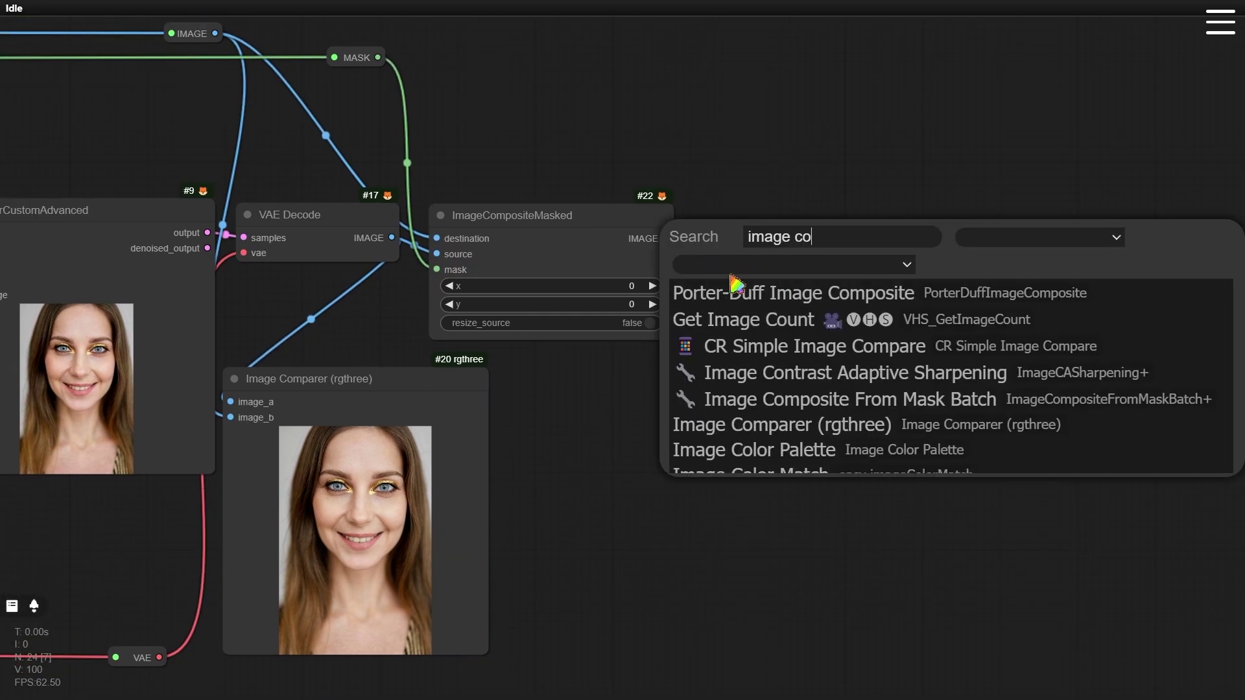
key(Down)
key(Down)
key(Down)
key(Return)
drag(803, 234, 773, 223)
drag(869, 321, 1100, 648)
click(702, 327)
Step: Connect ImageCompositeMasked's IMAGE output to the new comparer's image_a and route the original IMAGE through a pasted third reroute to image_b
drag(666, 238, 714, 239)
click(192, 33)
key(ctrl+c)
key(ctrl+v)
drag(710, 61, 626, 40)
click(279, 18)
drag(215, 33, 610, 39)
drag(653, 40, 714, 255)
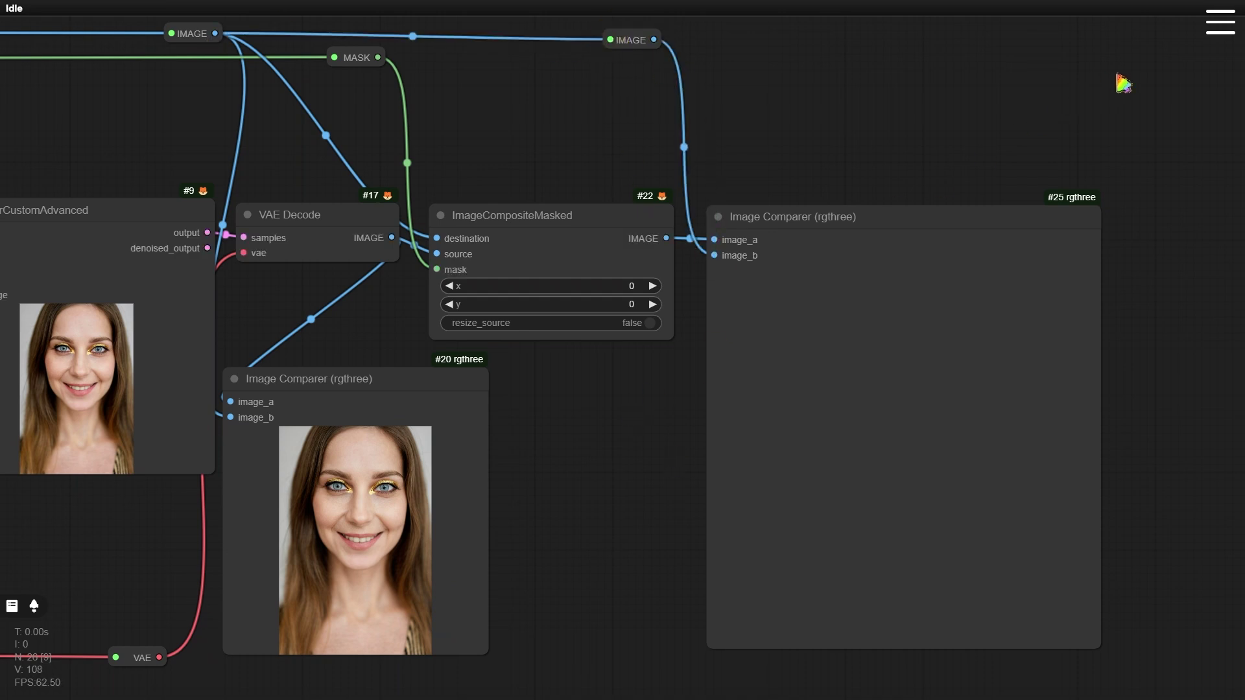
Step: Run the workflow and compare the masked composite with the original portrait in the new Image Comparer
mouse_move(1209, 39)
click(1152, 61)
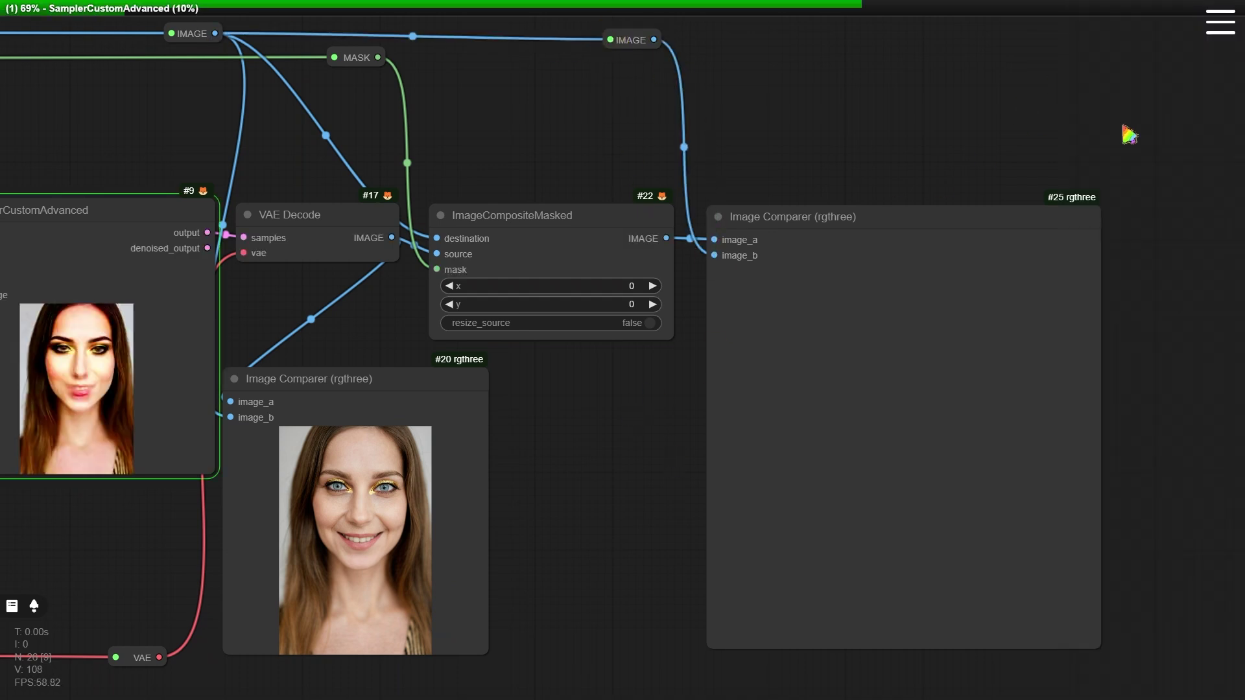
scroll(96, 514, up, 4)
drag(96, 514, 552, 554)
scroll(947, 466, up, 2)
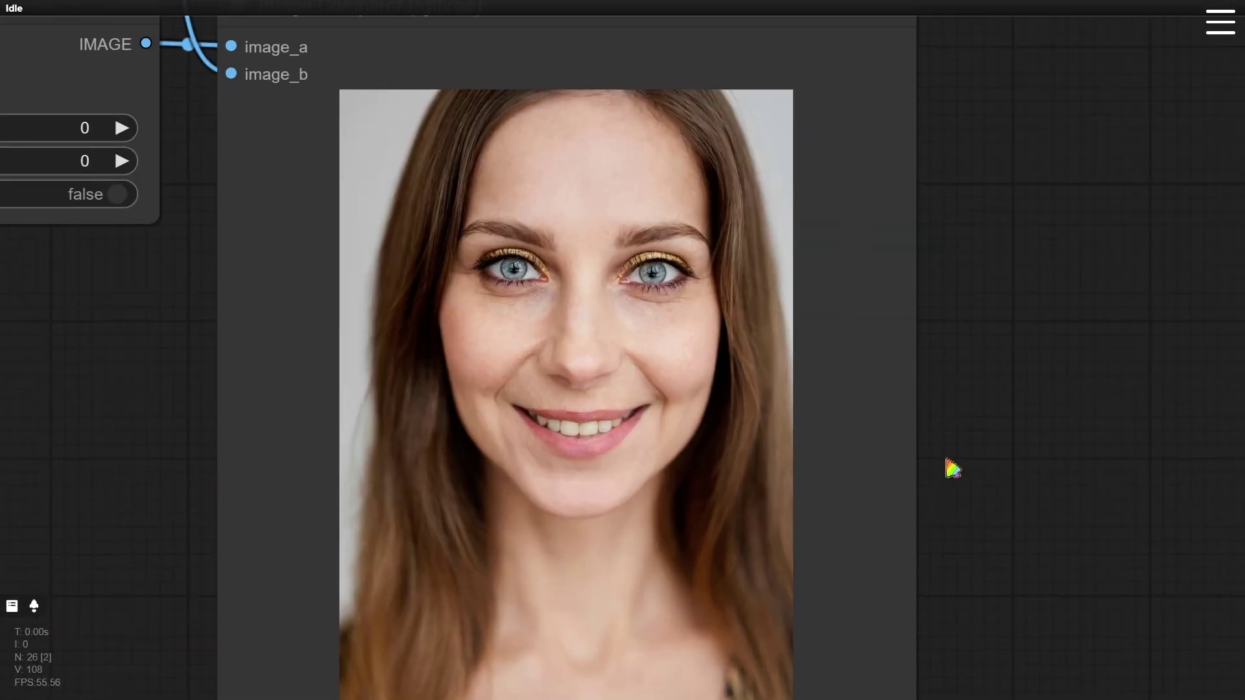
drag(947, 467, 984, 432)
scroll(806, 410, up, 2)
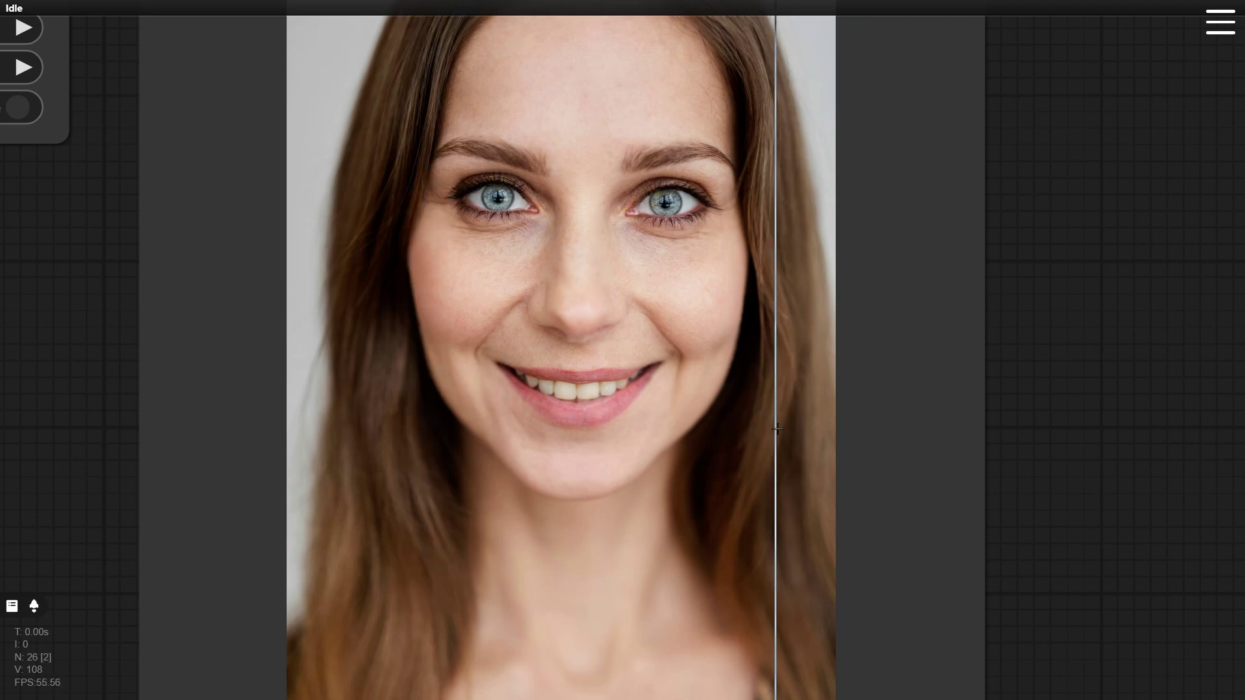
Step: Copy the composited portrait from the new Image Comparer to Clipspace
right_click(607, 265)
scroll(606, 265, down, 5)
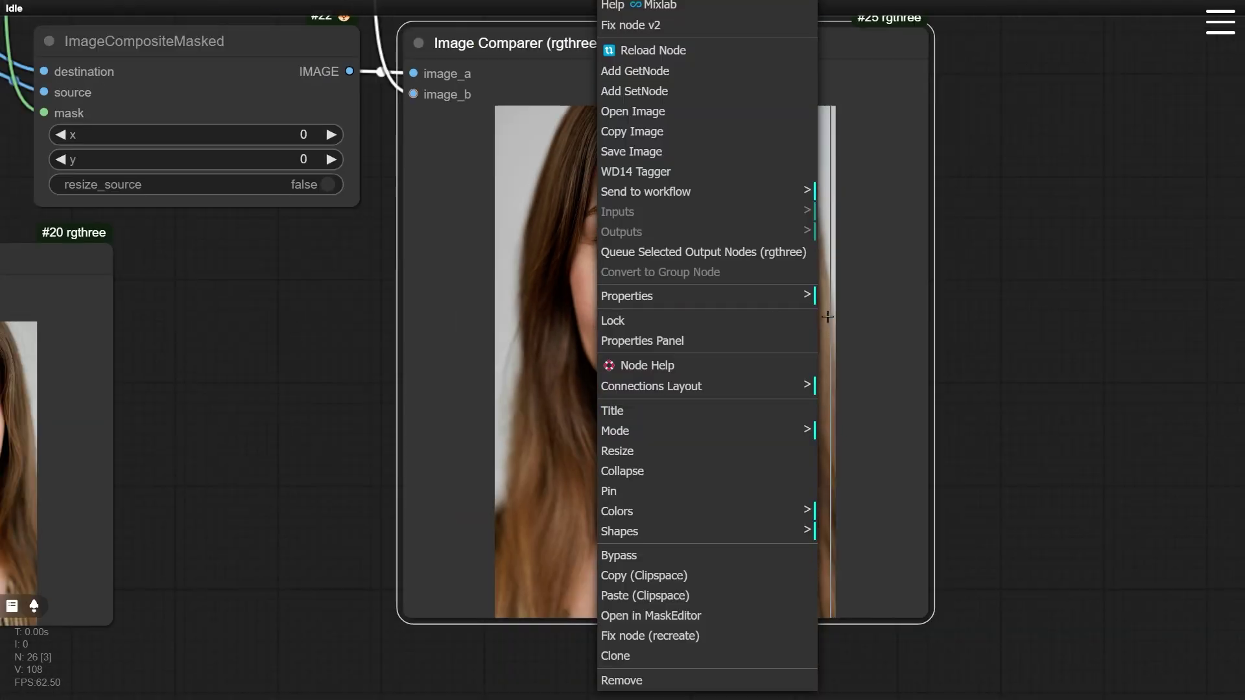
right_click(699, 285)
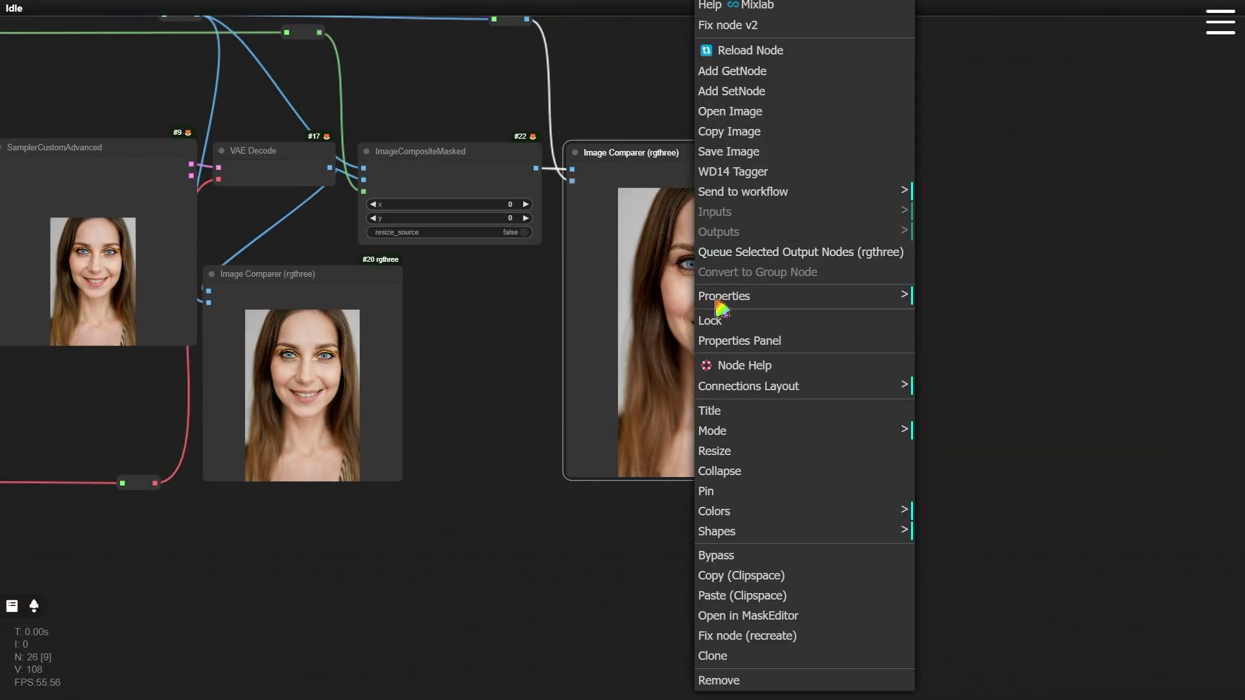
click(756, 575)
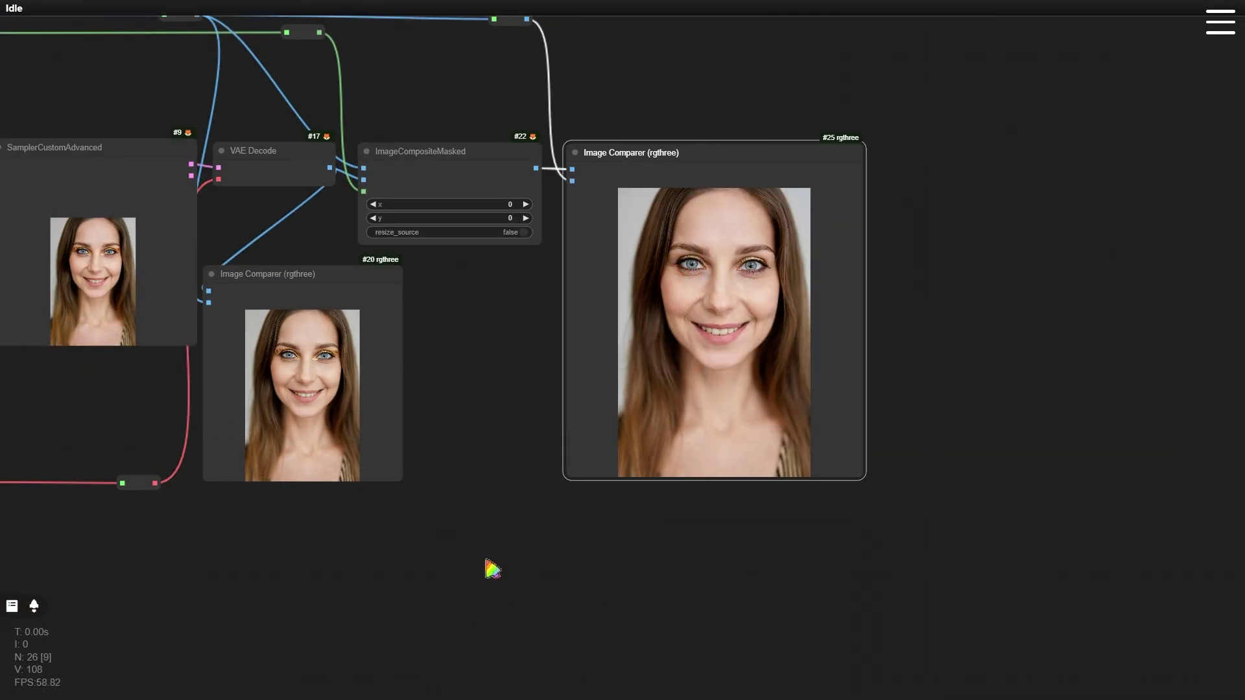
Step: Paste the Clipspace image into the Load Image node
drag(348, 577, 950, 588)
drag(302, 555, 953, 615)
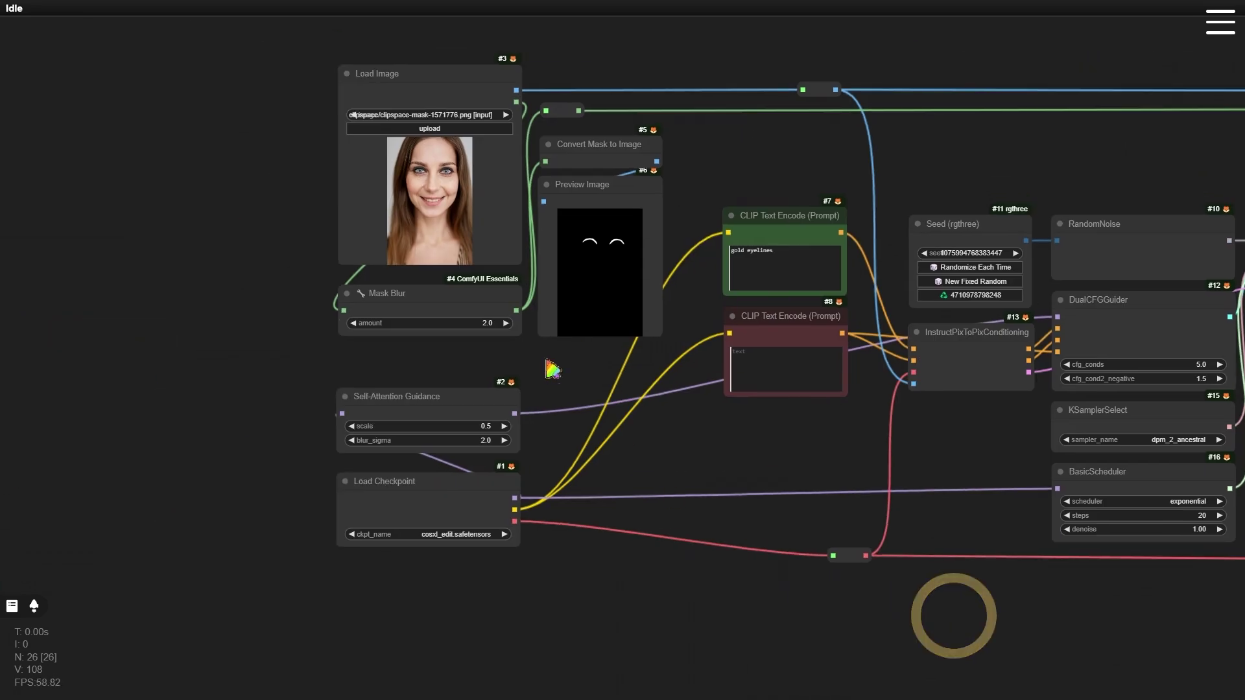
drag(534, 356, 542, 500)
scroll(252, 363, up, 4)
drag(303, 382, 188, 365)
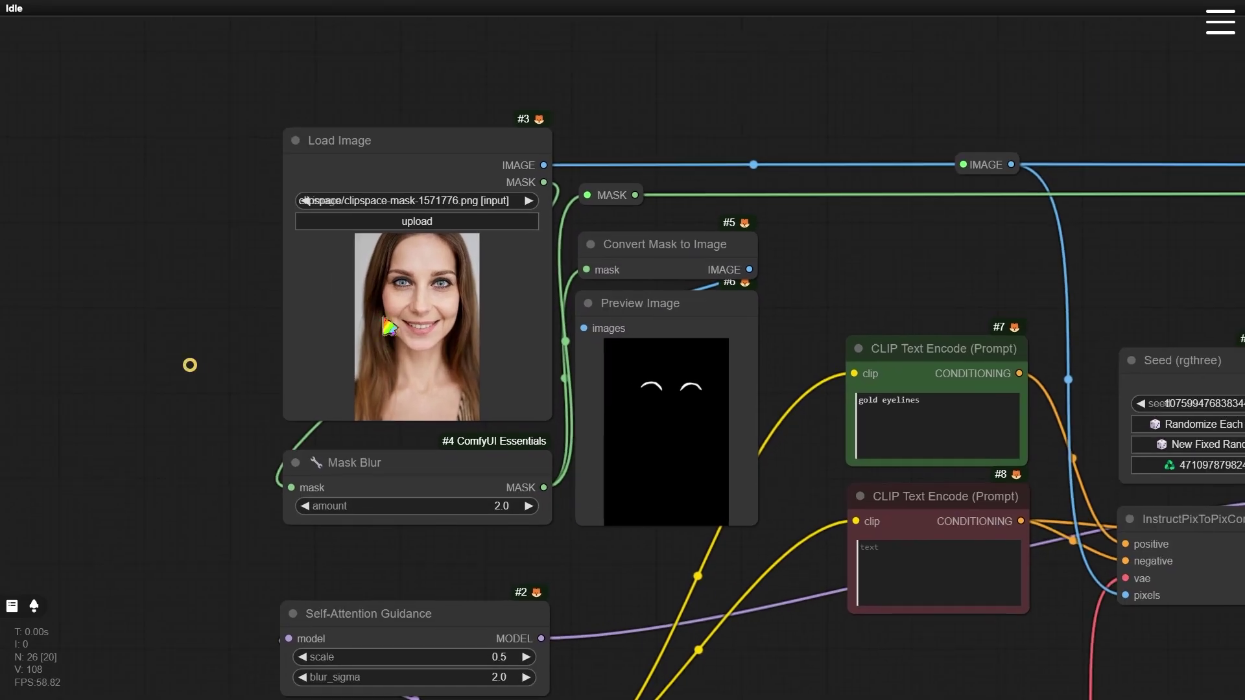
right_click(436, 278)
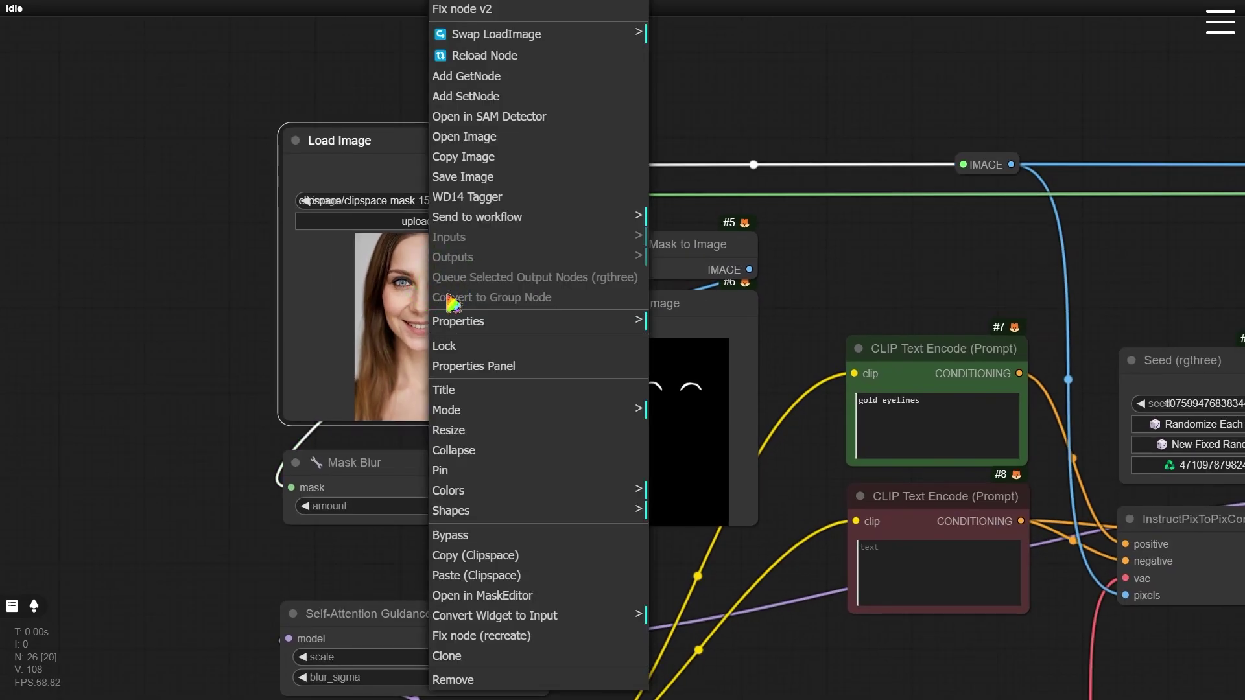
click(486, 575)
Step: Paint a mask around both eyes in Load Image's MaskEditor, save it to the node, and set the Mask Blur amount to 4.0
scroll(494, 567, up, 2)
drag(496, 552, 508, 629)
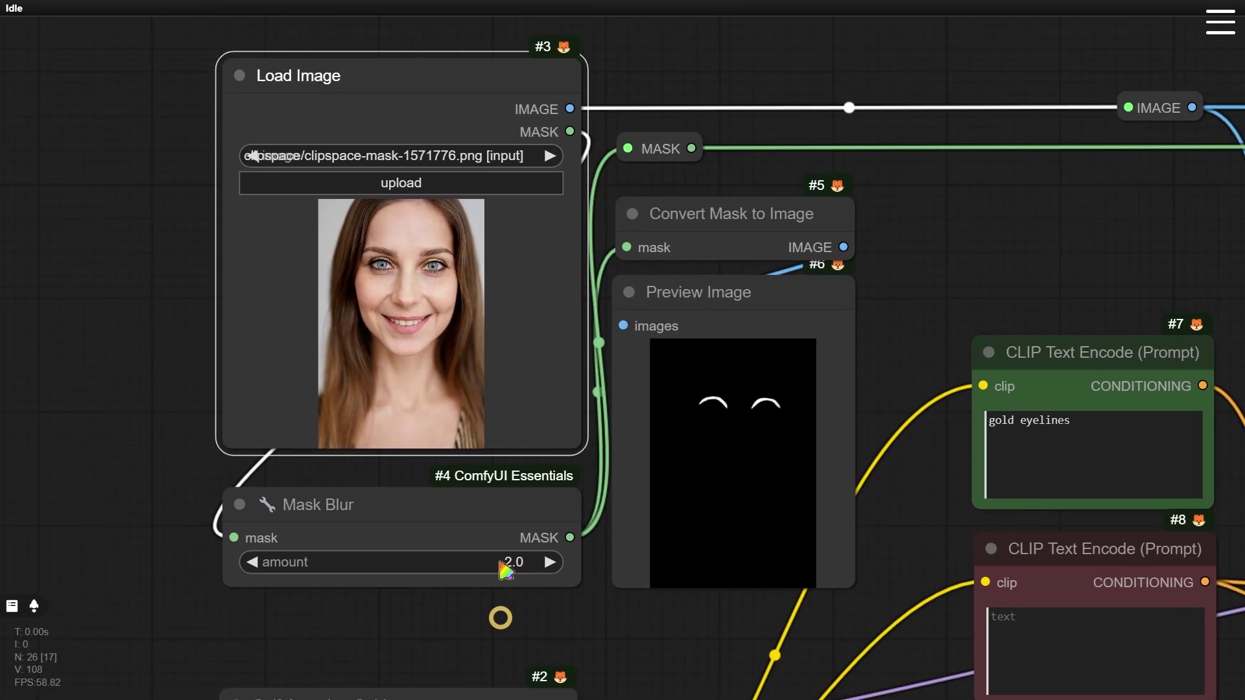
right_click(407, 251)
click(496, 595)
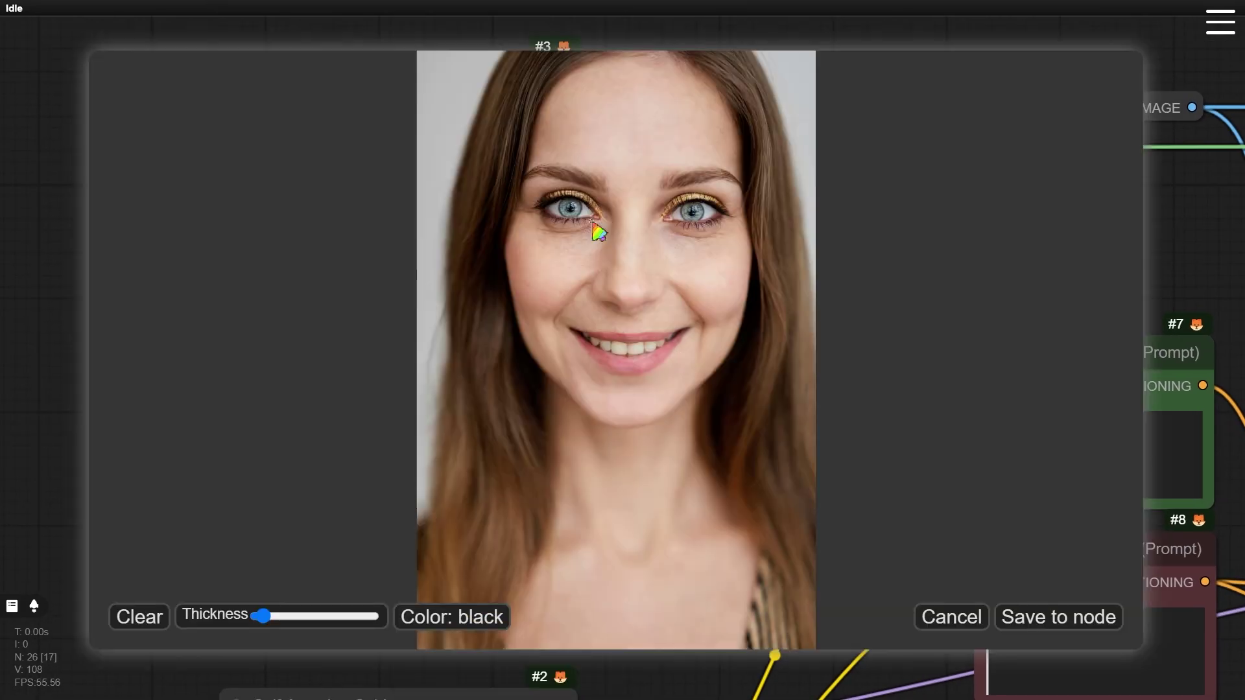
scroll(681, 356, up, 5)
mouse_move(794, 422)
mouse_down()
mouse_move(301, 367)
mouse_move(668, 481)
mouse_move(430, 278)
mouse_move(675, 292)
mouse_move(814, 403)
mouse_up()
mouse_move(278, 375)
mouse_down()
mouse_move(728, 473)
mouse_move(328, 328)
mouse_move(745, 378)
mouse_move(652, 266)
mouse_move(411, 469)
mouse_move(430, 449)
mouse_up()
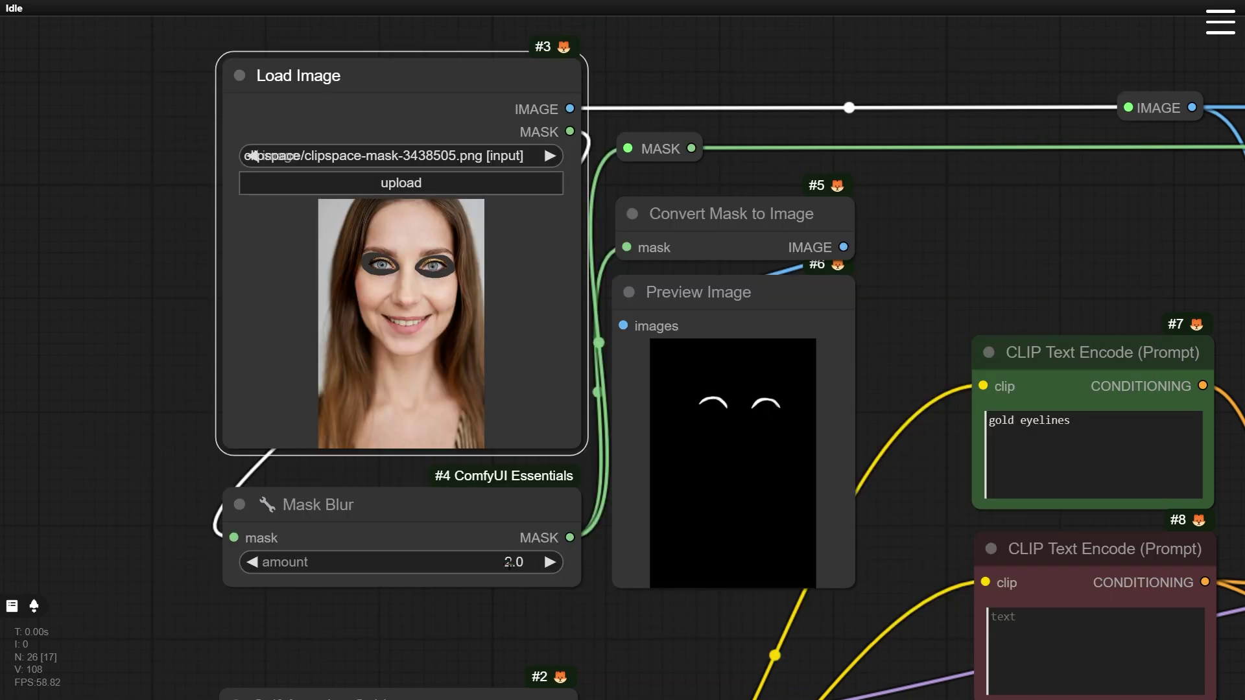
click(509, 562)
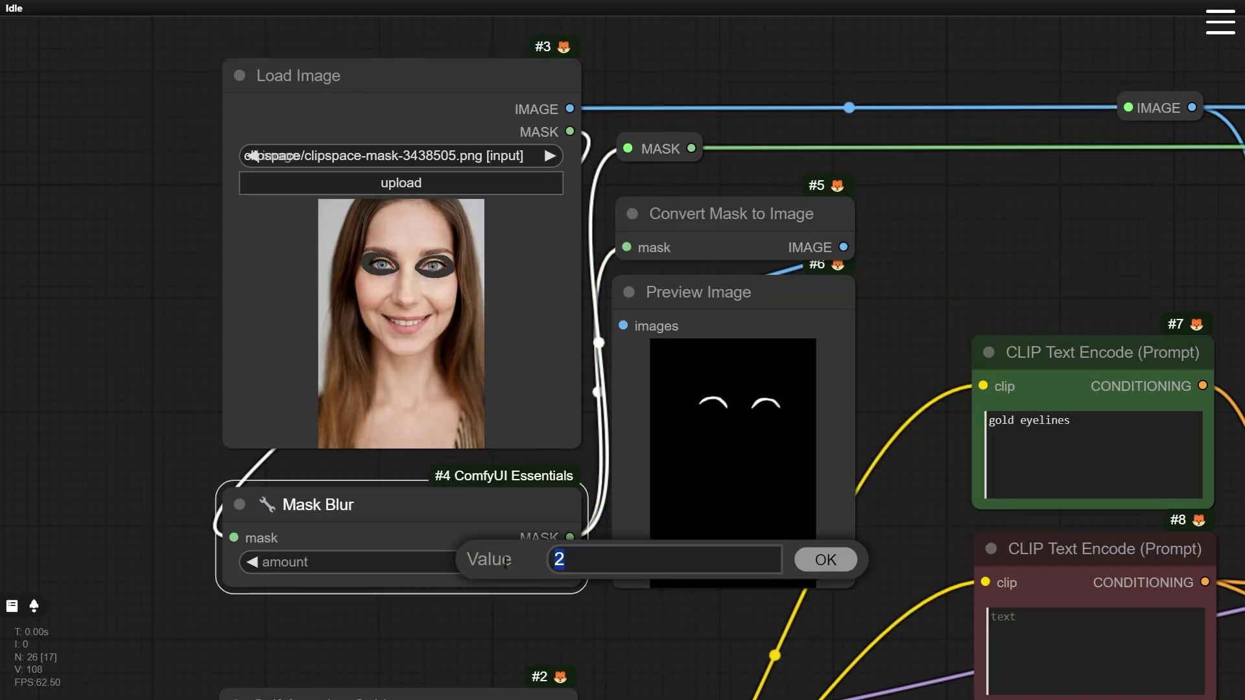
key(Return)
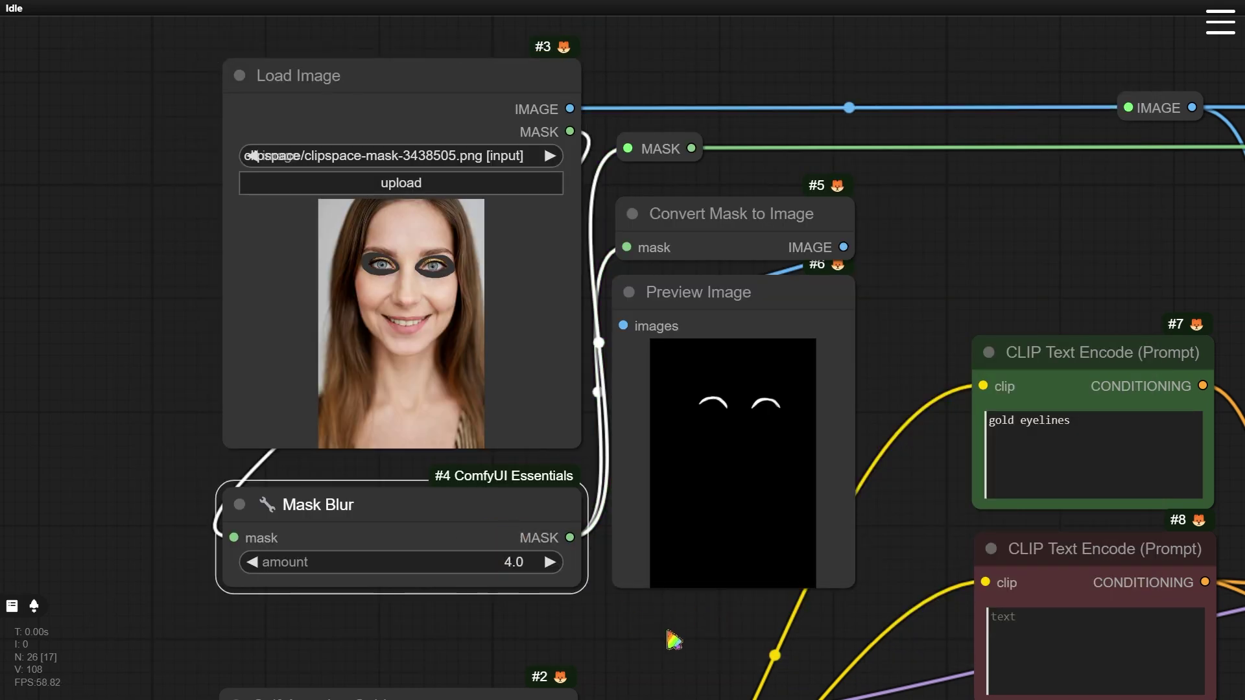
Step: Replace the positive prompt text with "electric blue eyeshadows"
drag(945, 531, 484, 476)
scroll(483, 476, up, 2)
scroll(484, 476, down, 1)
click(656, 408)
key(ctrl+a)
text(elec)
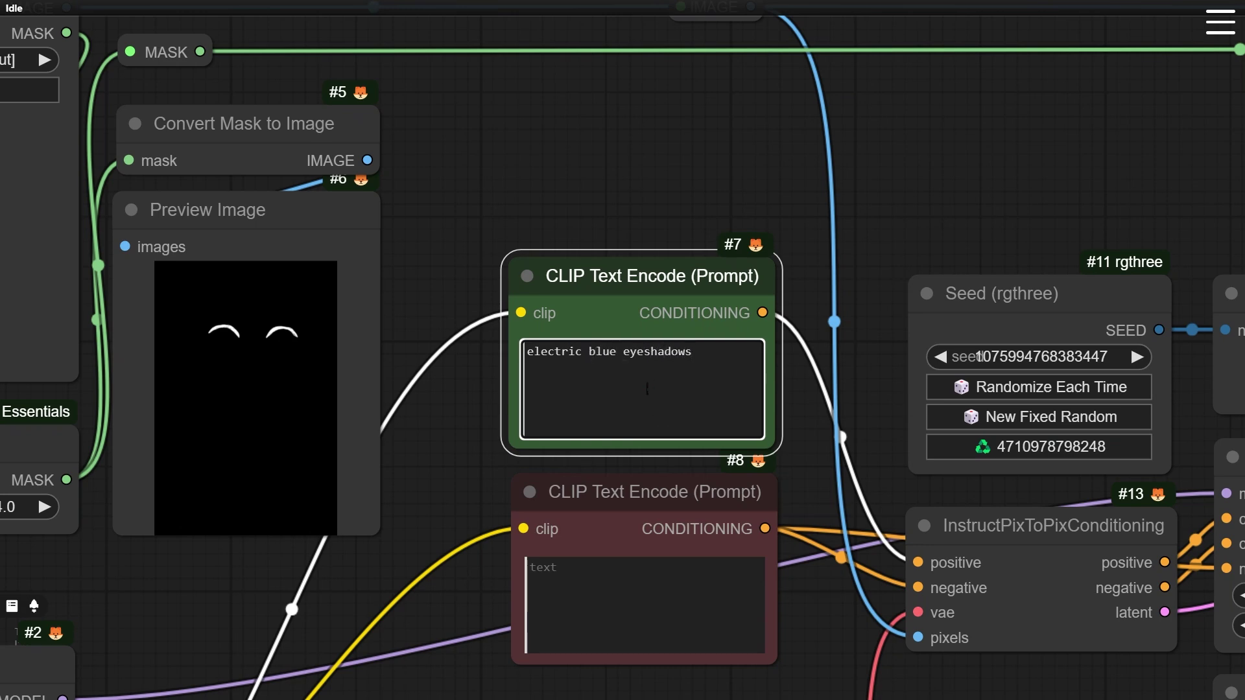
Step: Set DualCFGGuider's cfg_conds to 3.0 and cfg_cond2_negative to 1.2
drag(817, 614, 1, 382)
click(703, 361)
text(3)
key(Return)
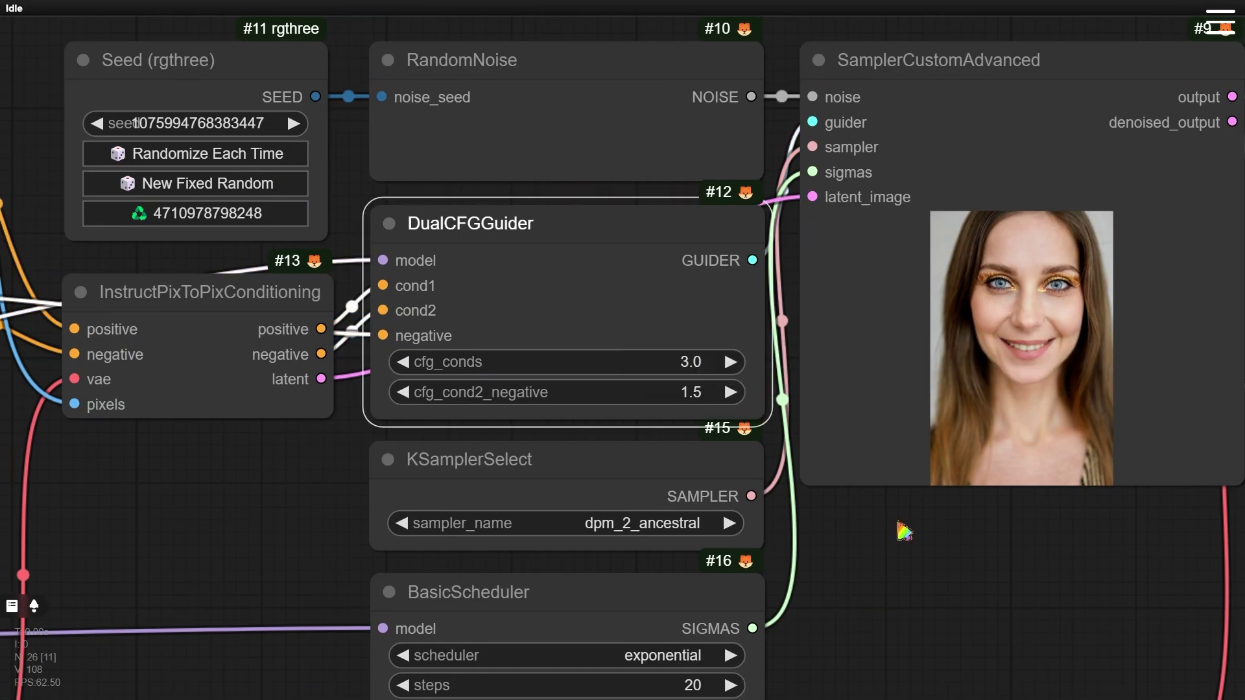
drag(904, 530, 630, 476)
scroll(631, 475, down, 2)
click(459, 360)
key(Return)
click(459, 361)
text(1.2)
key(Return)
click(715, 497)
Step: Run the workflow with the eyeshadow prompt and examine the composited result in the large Image Comparer
scroll(717, 499, down, 3)
drag(752, 513, 545, 488)
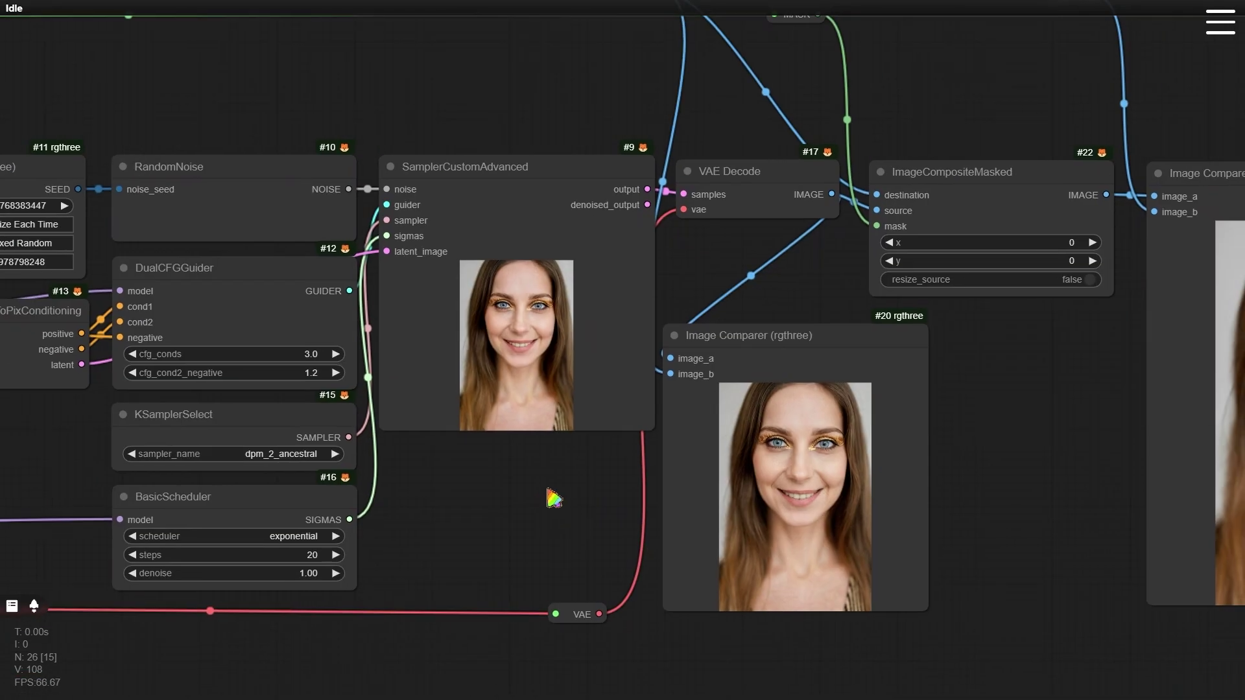
click(1216, 26)
click(1167, 64)
click(1225, 19)
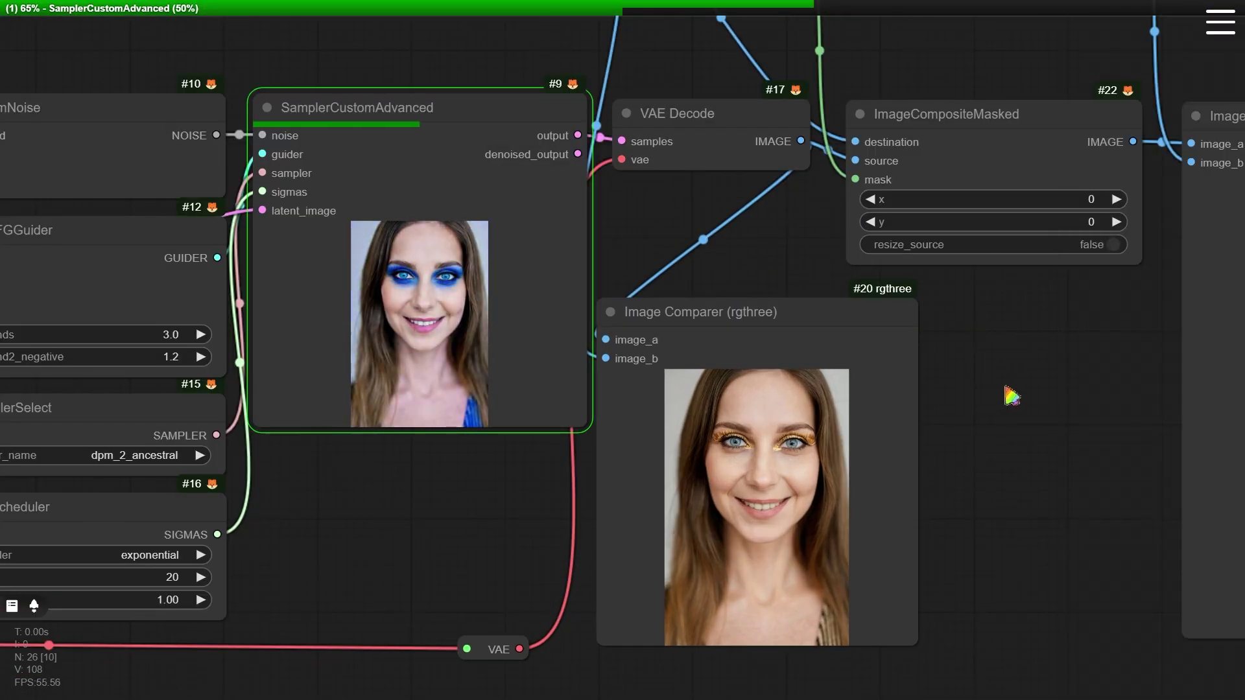
drag(1083, 504, 239, 502)
scroll(860, 472, up, 3)
scroll(862, 471, up, 1)
drag(862, 471, 1000, 473)
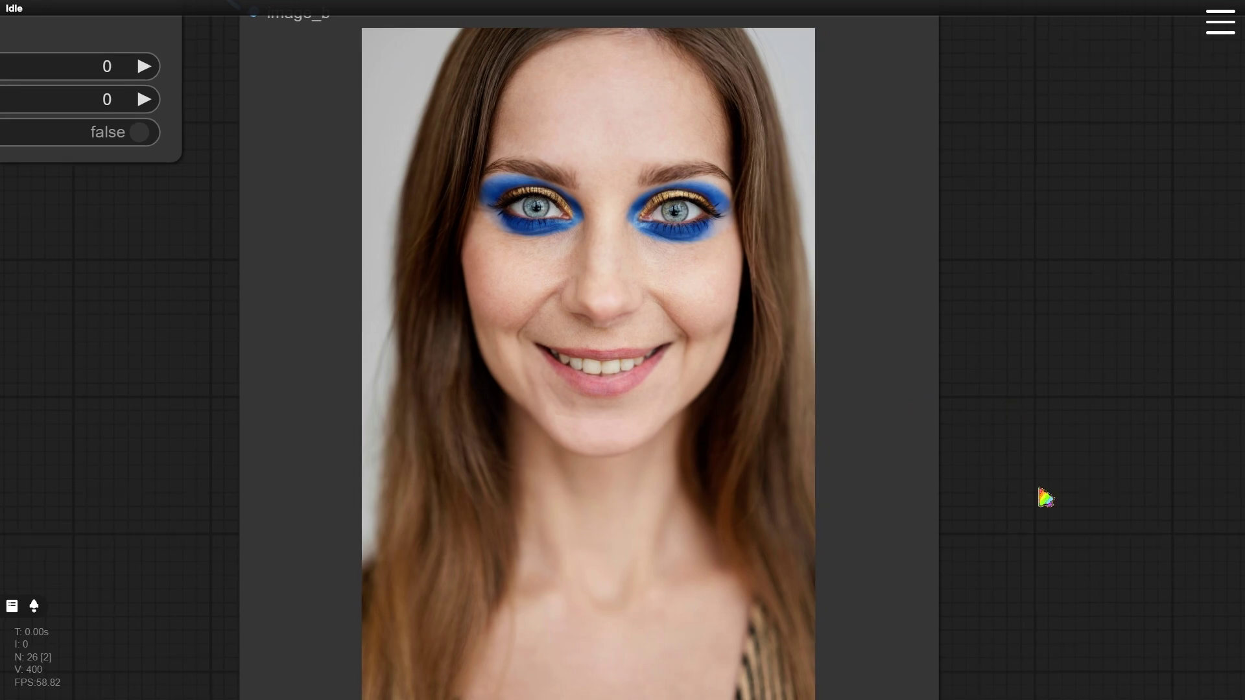
scroll(1047, 497, down, 9)
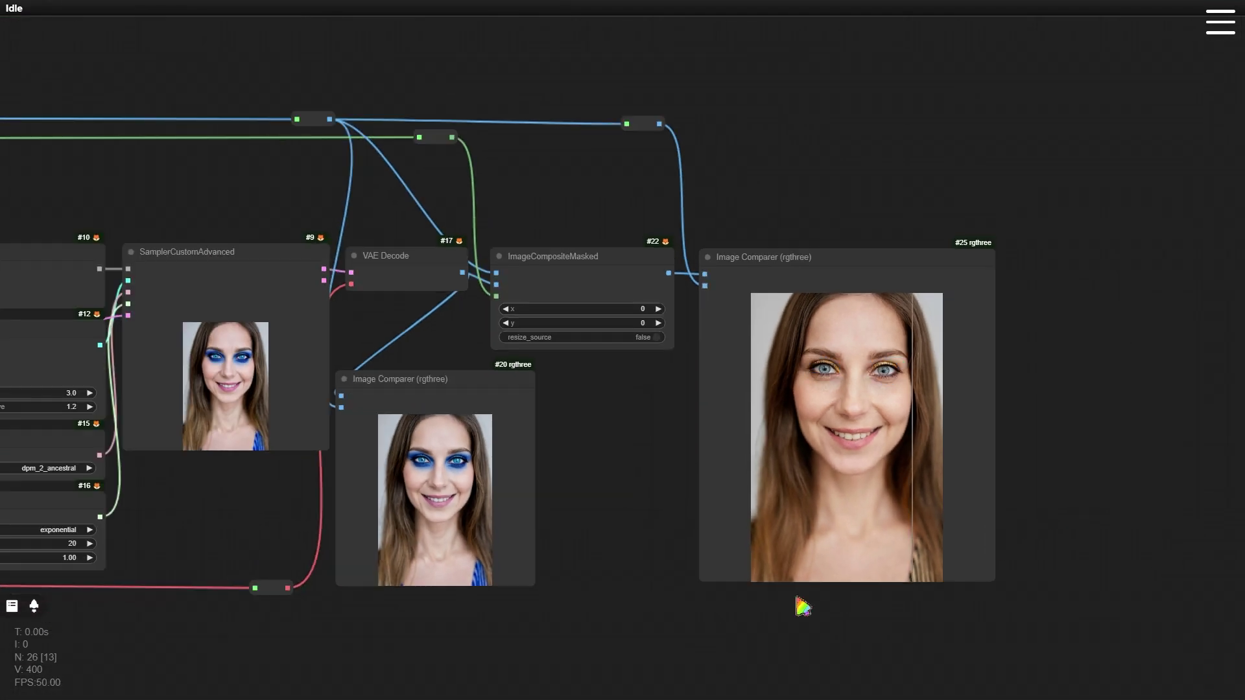
Step: Add a FaceParse(FaceParsing) node below the workflow, fed by new FaceParsingModelLoader, FaceParsingProcessorLoader and ImageCropWithBBox nodes
drag(804, 603, 995, 429)
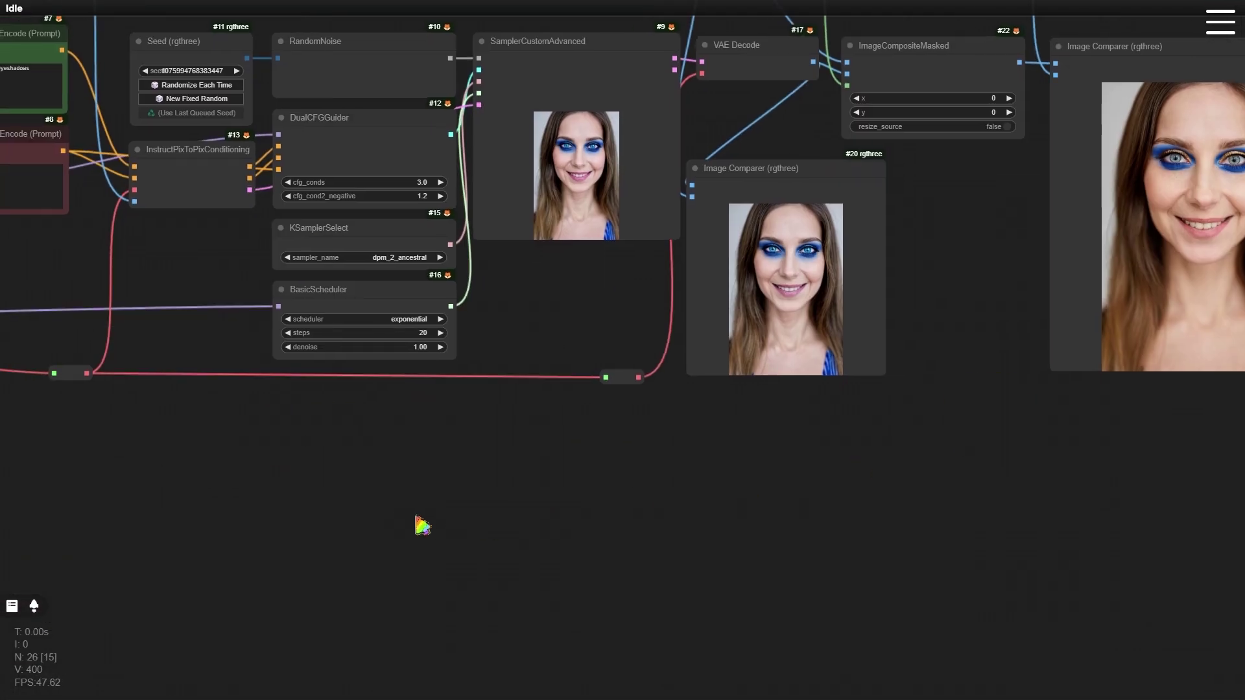
drag(395, 516, 914, 469)
drag(420, 402, 522, 350)
drag(562, 408, 492, 320)
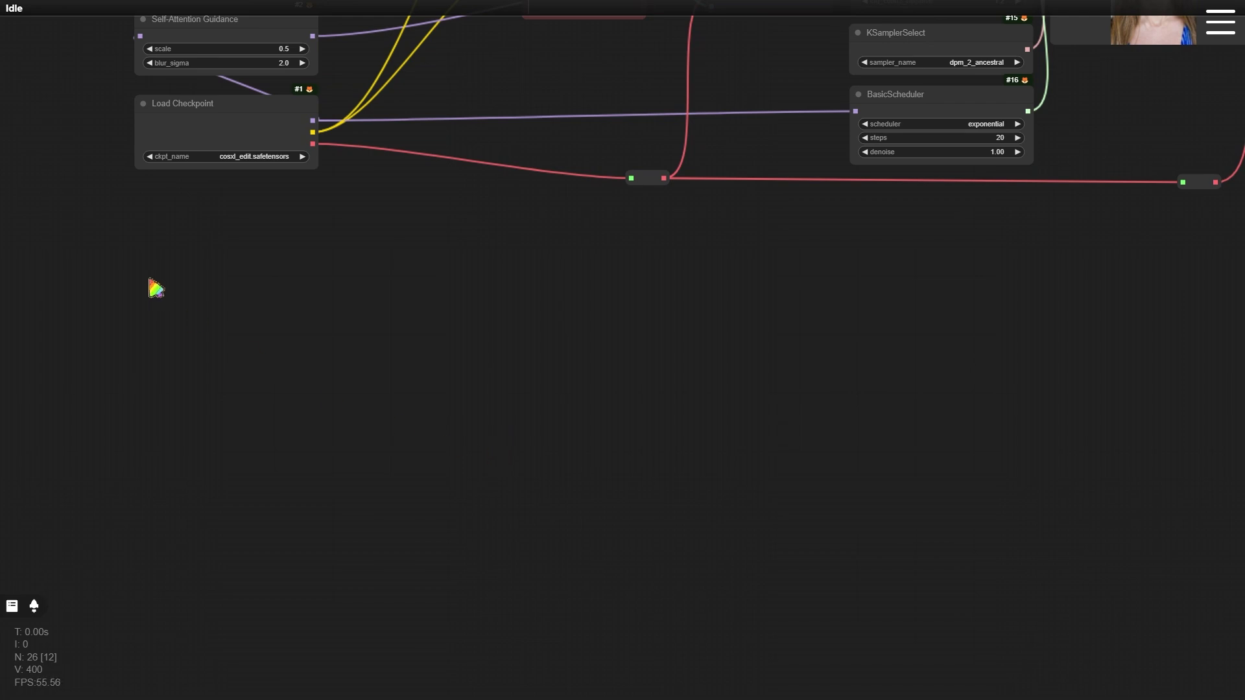
scroll(233, 410, up, 4)
double_click(647, 338)
text(f)
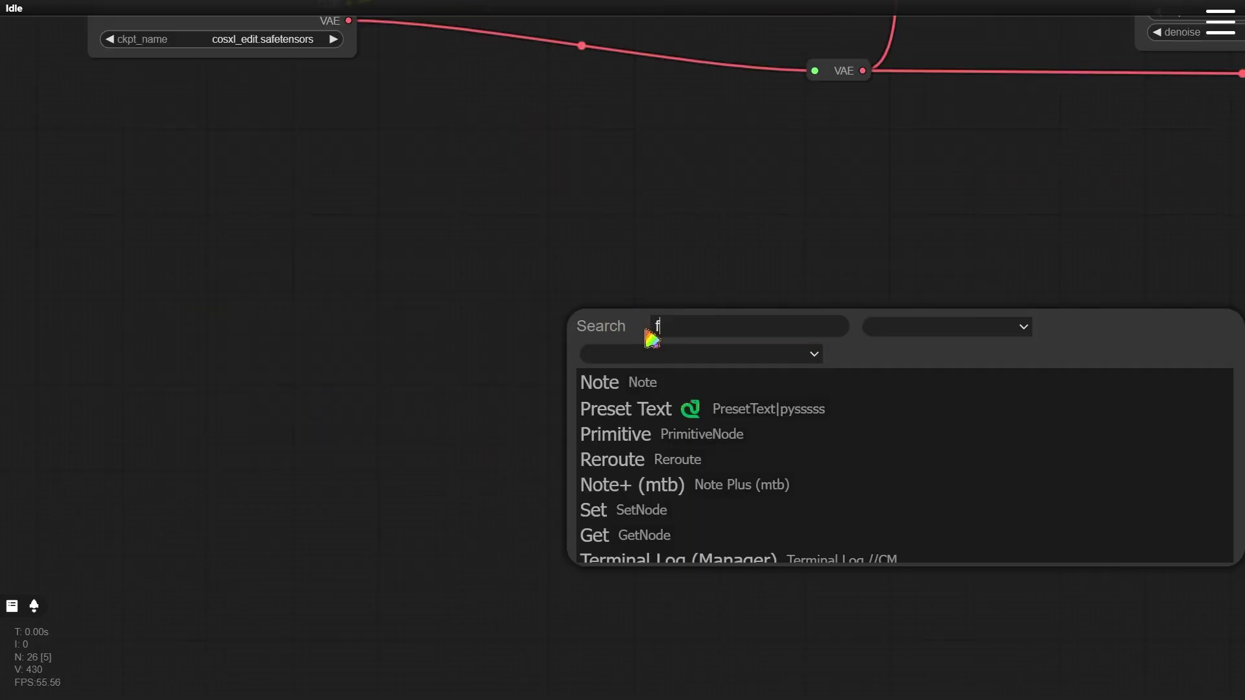
text(acepars)
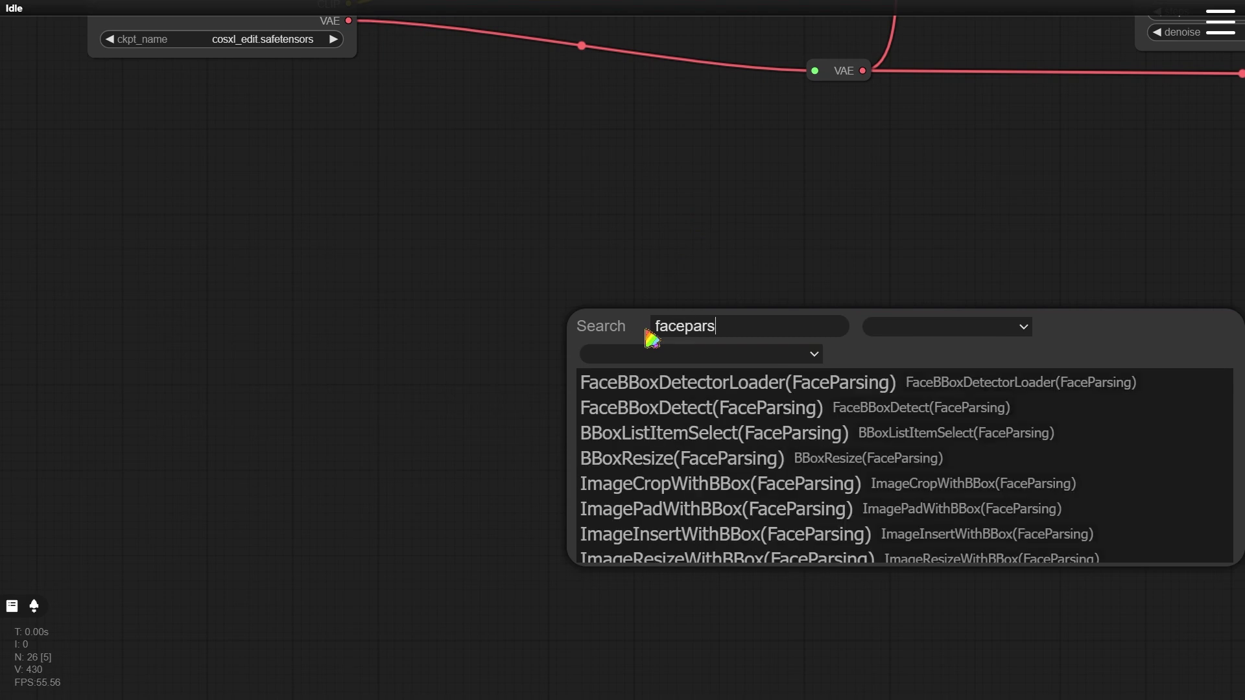
text(e)
key(Return)
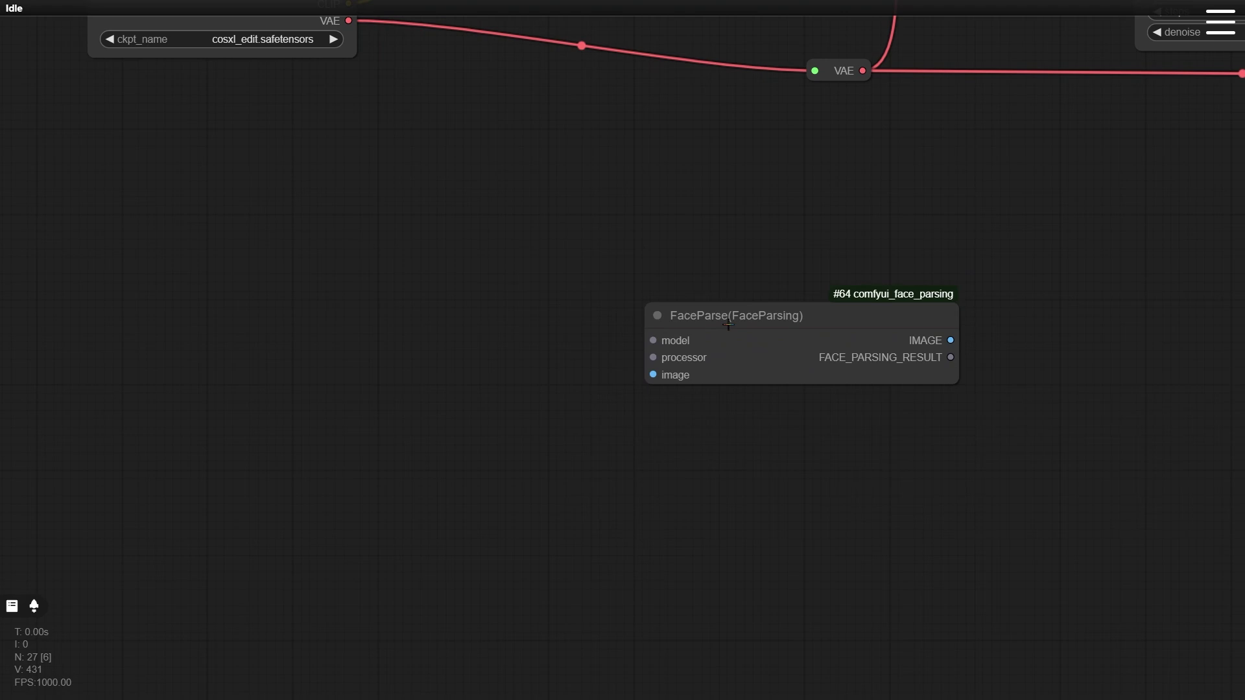
drag(644, 340, 467, 356)
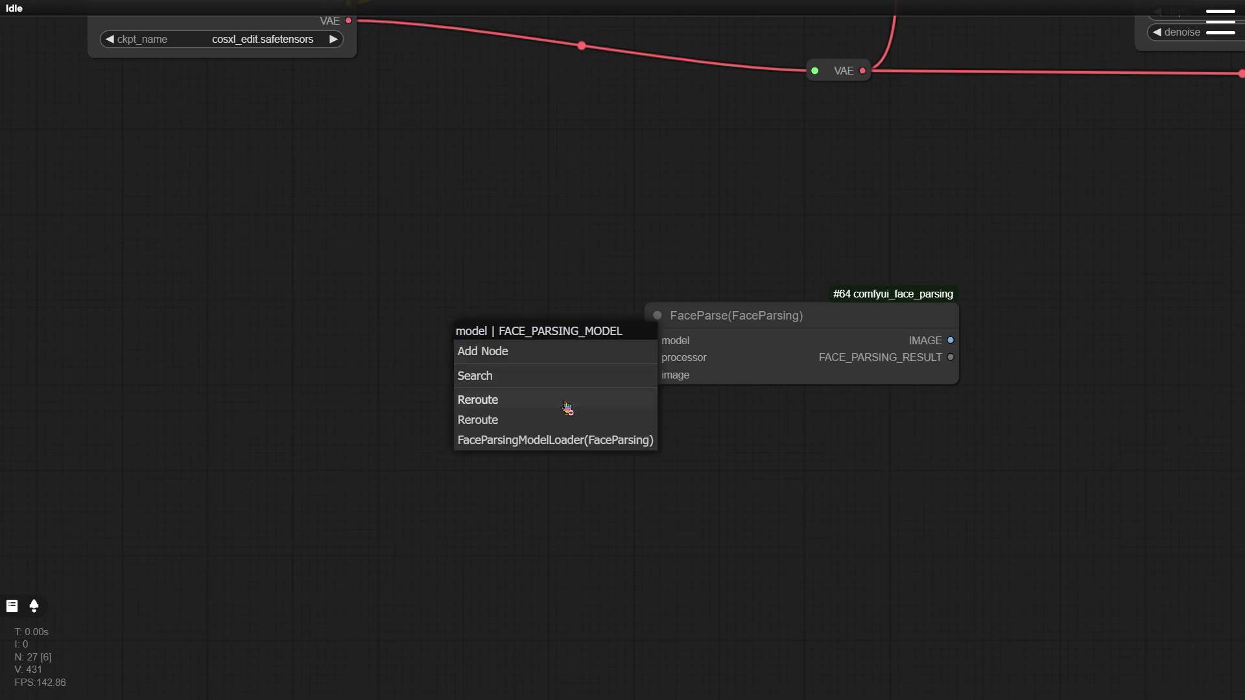
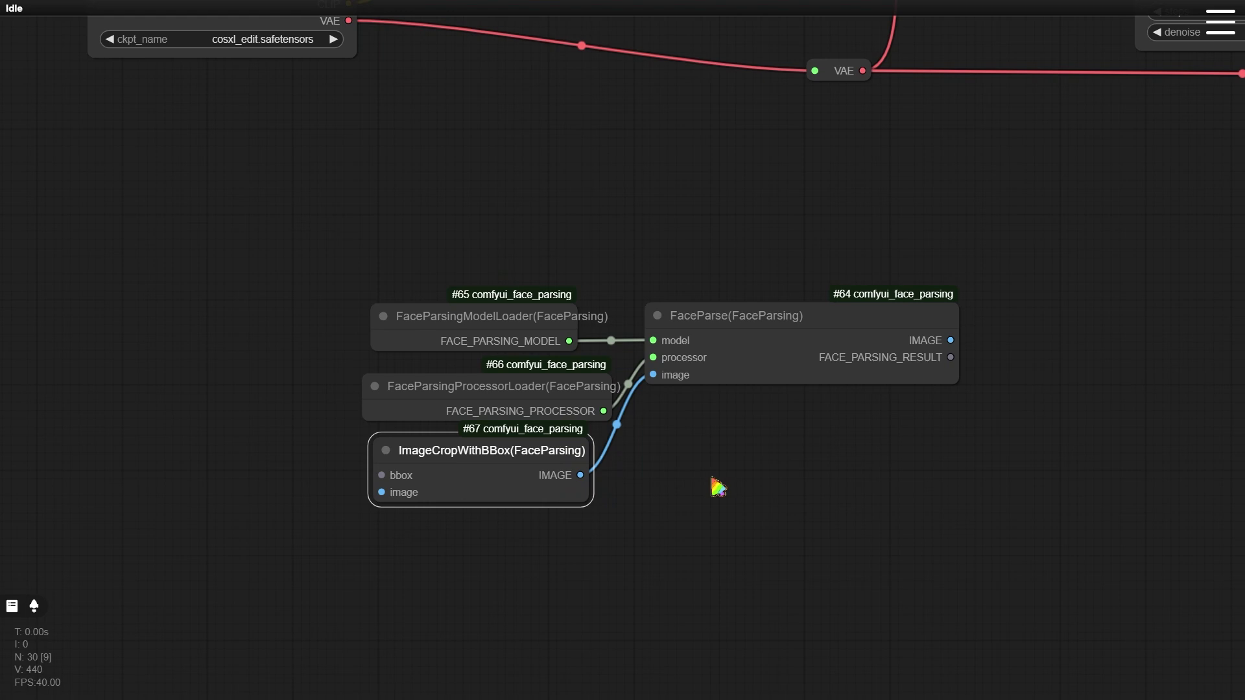
Step: Add a BBoxListItemSelect(FaceParsing) node before ImageCropWithBBox and connect its BBOX output to the bbox input
click(384, 524)
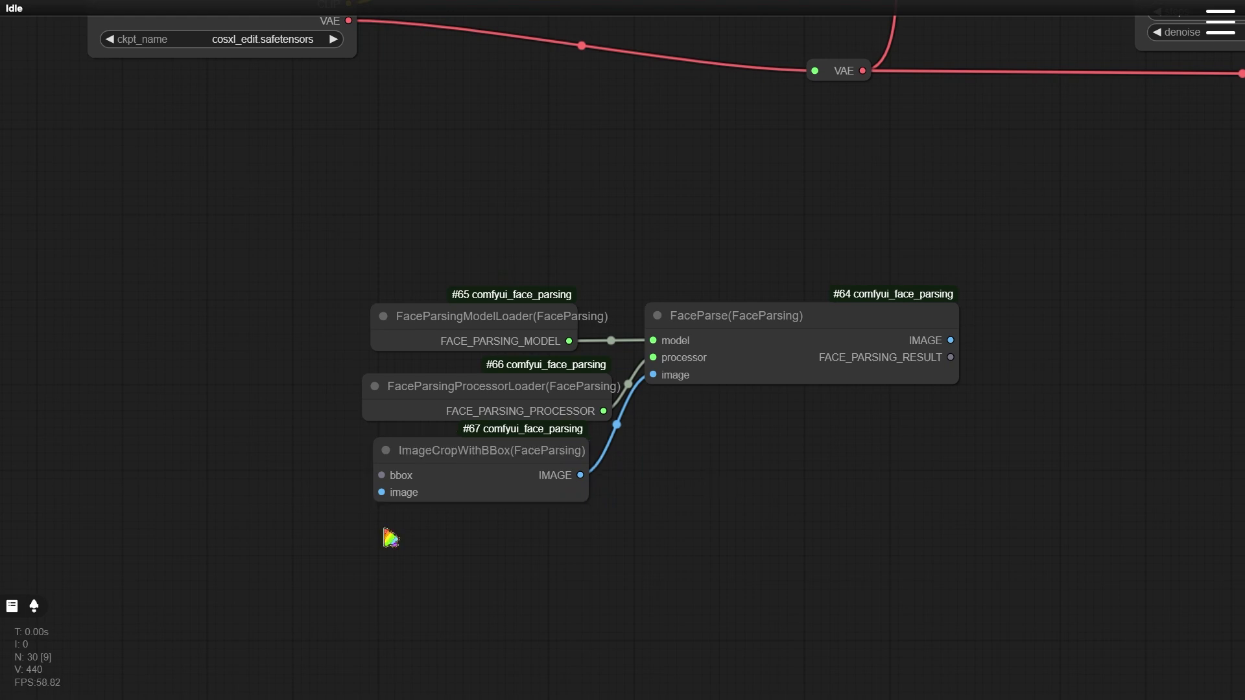
double_click(384, 535)
text(bboxli)
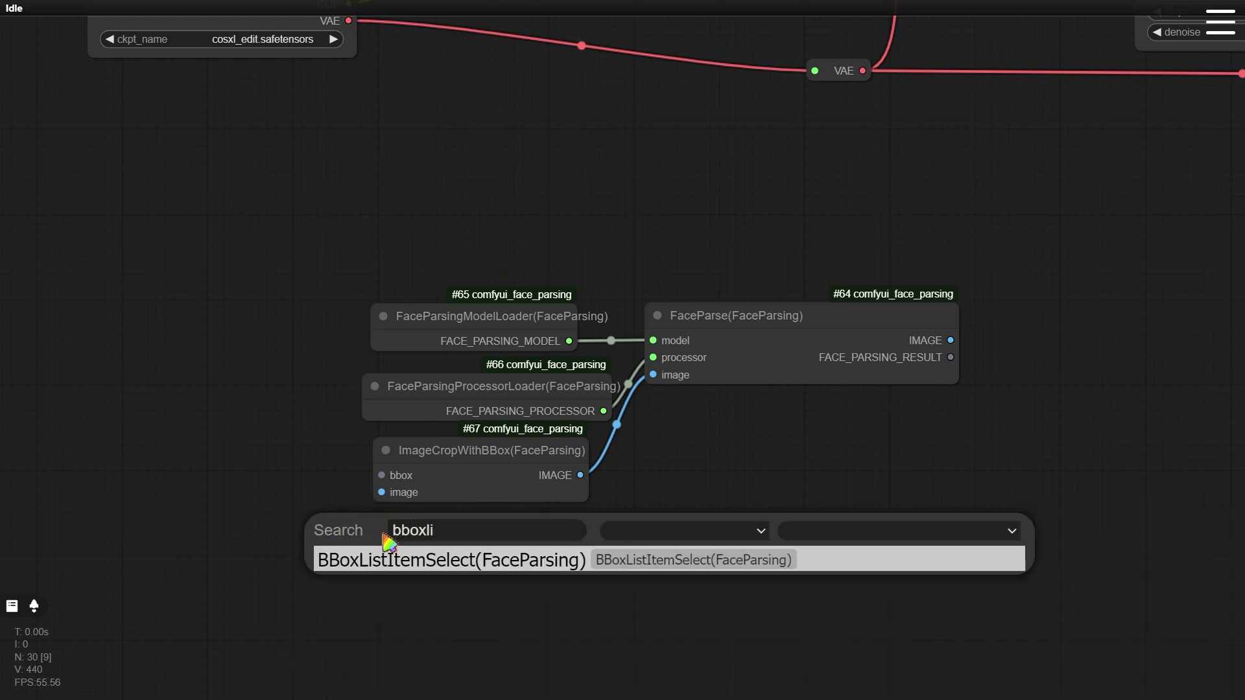
key(Return)
drag(442, 536, 118, 465)
drag(321, 475, 382, 475)
click(466, 582)
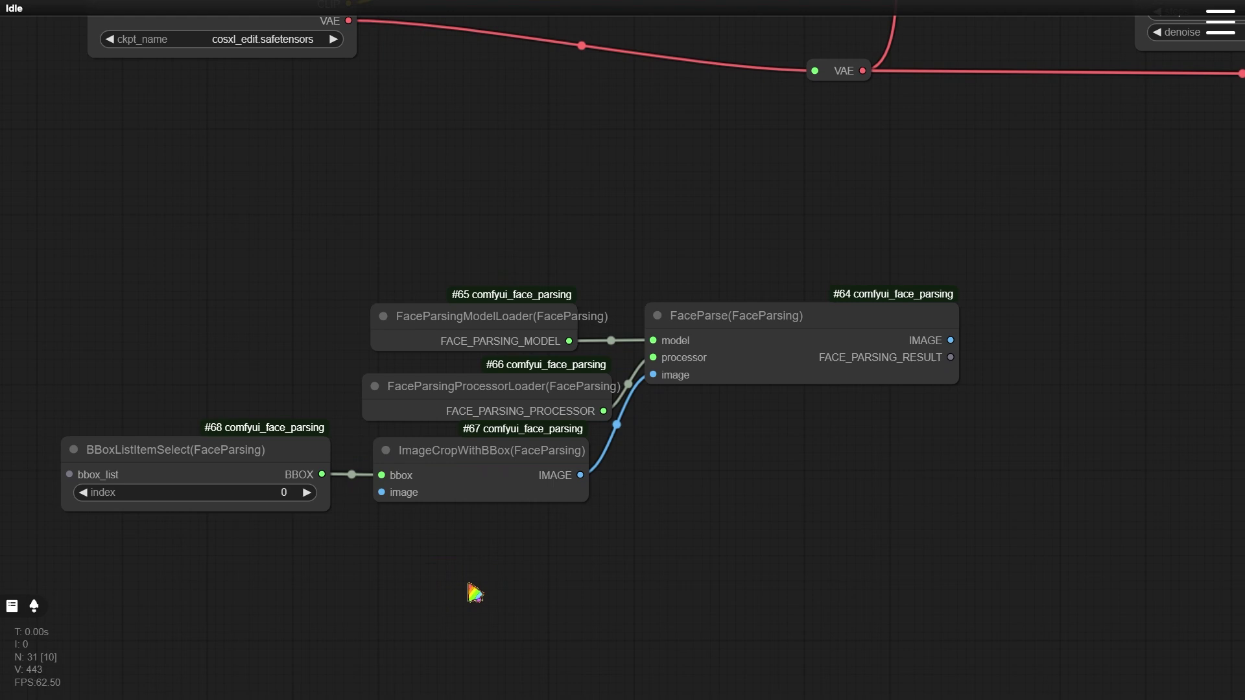
Step: Add a FaceBBoxDetect(FaceParsing) node before BBoxListItemSelect, with its BBOX_LIST output connected to the bbox_list input
drag(356, 578, 636, 561)
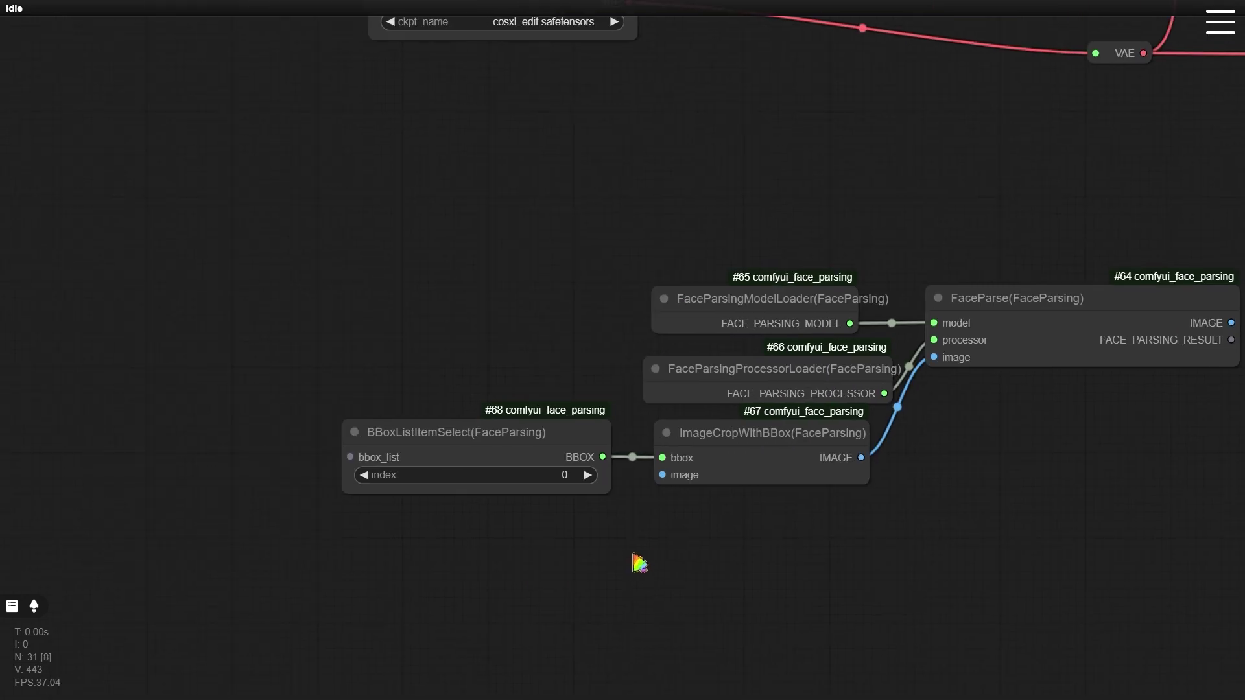
drag(357, 456, 253, 461)
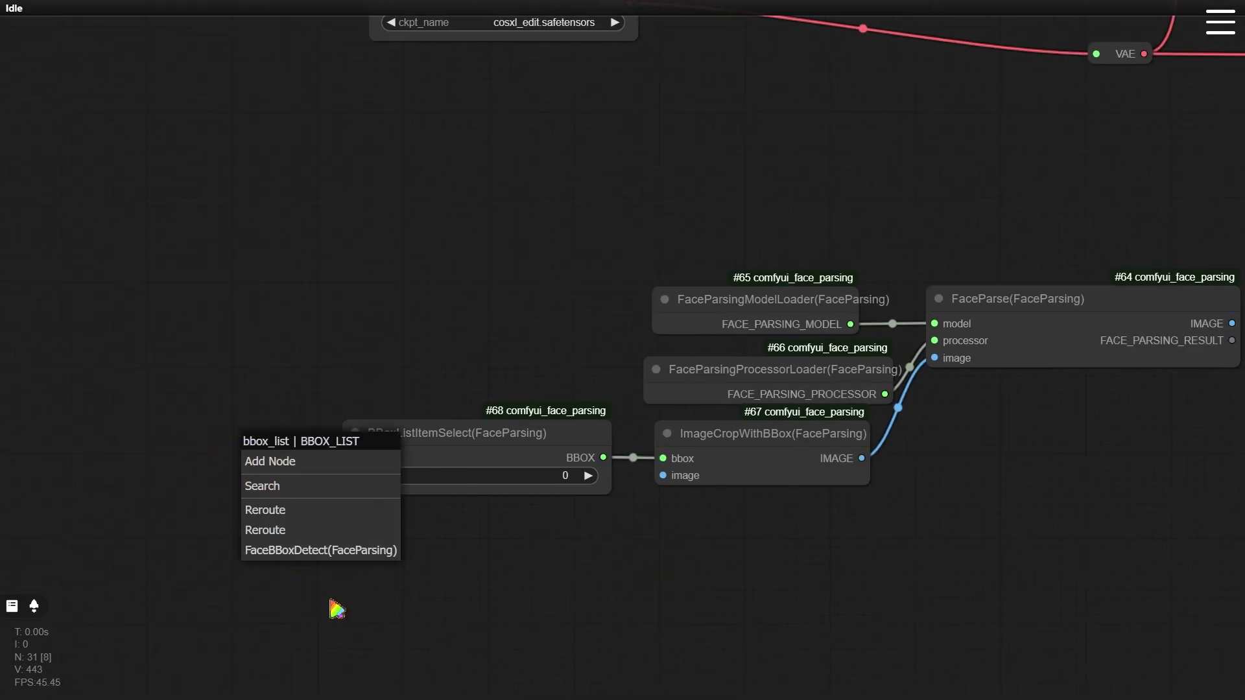
click(329, 553)
drag(418, 456, 216, 452)
drag(430, 586, 483, 593)
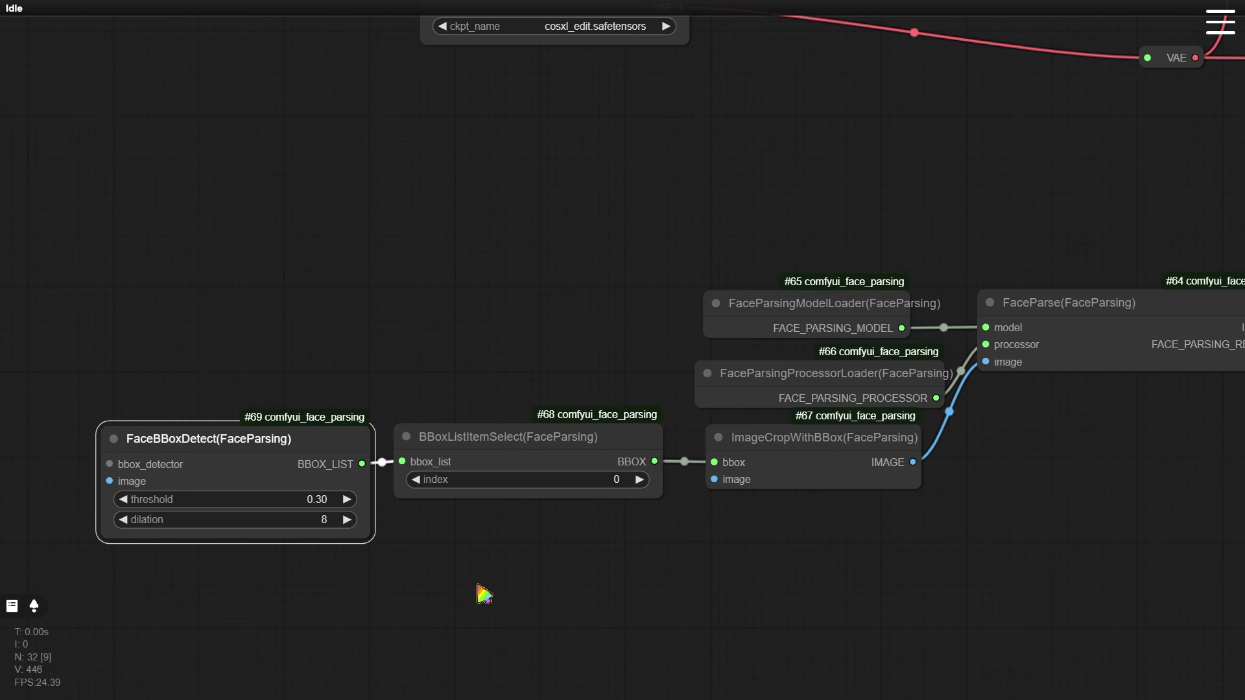
drag(439, 592, 613, 555)
Step: Add a FaceBBoxDetectorLoader(FaceParsing) node using bbox/face_yolov8n_v2.pt and connect it to FaceBBoxDetect's bbox_detector input
drag(426, 503, 544, 544)
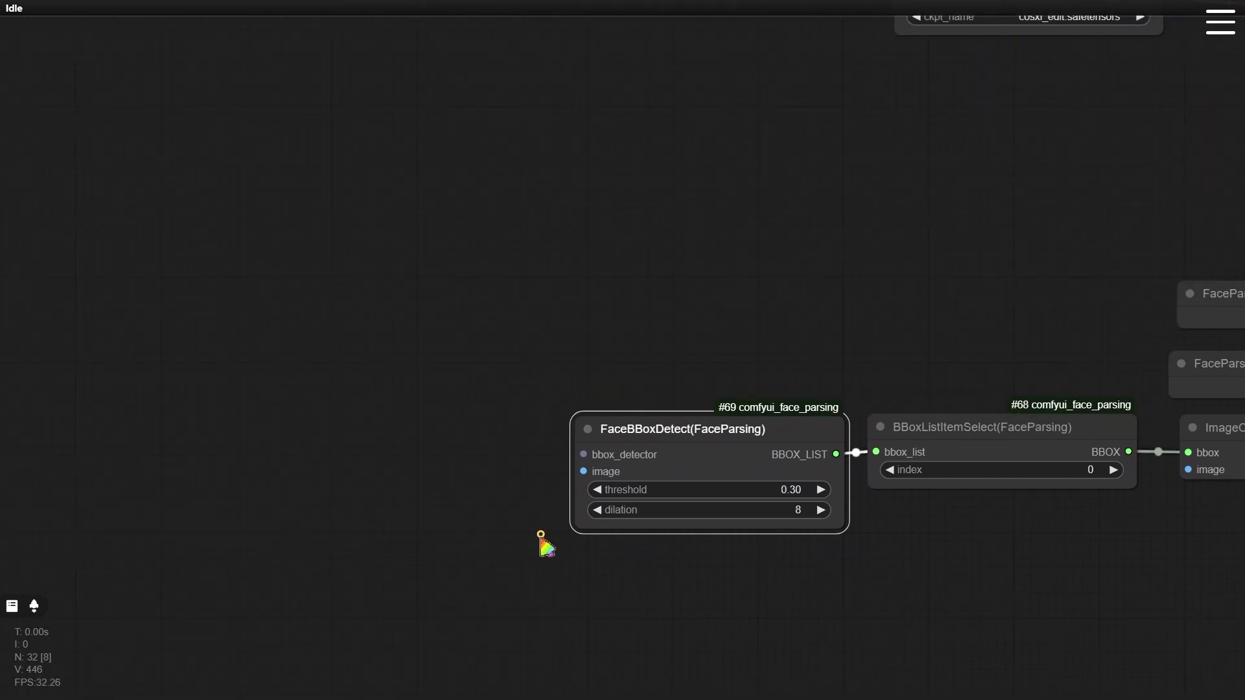
scroll(541, 554, up, 3)
click(314, 472)
double_click(306, 461)
text(facebb)
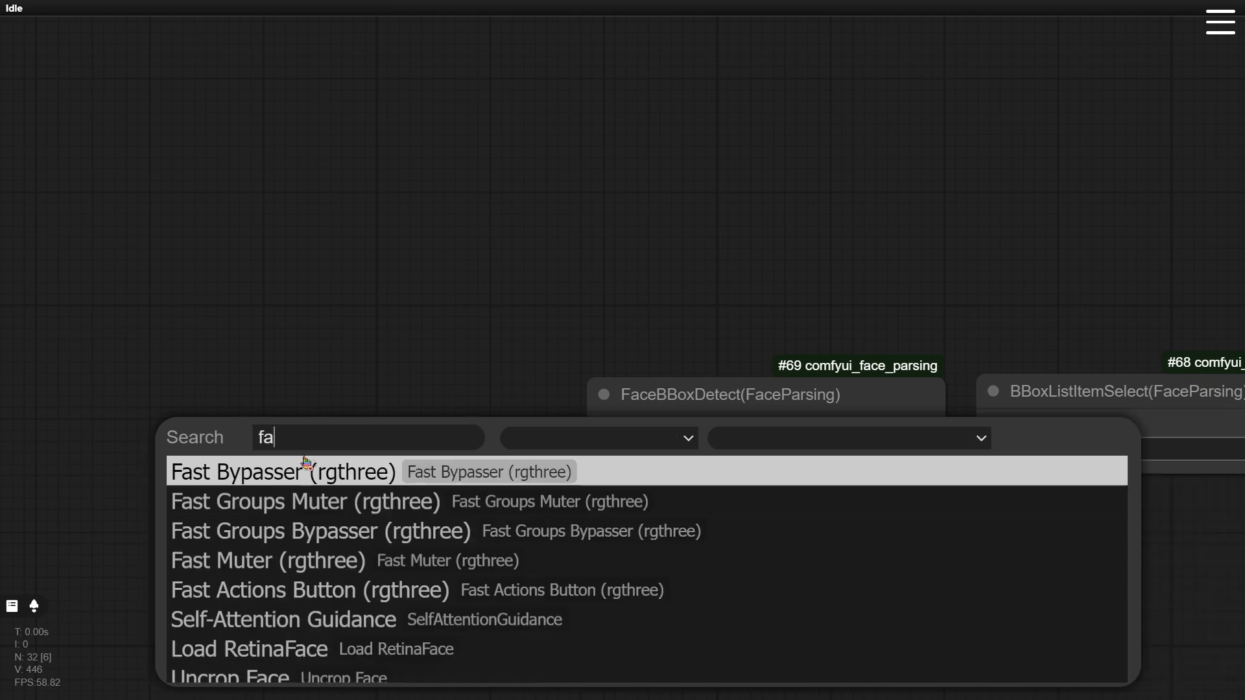
key(Return)
drag(304, 455, 171, 407)
drag(525, 428, 594, 426)
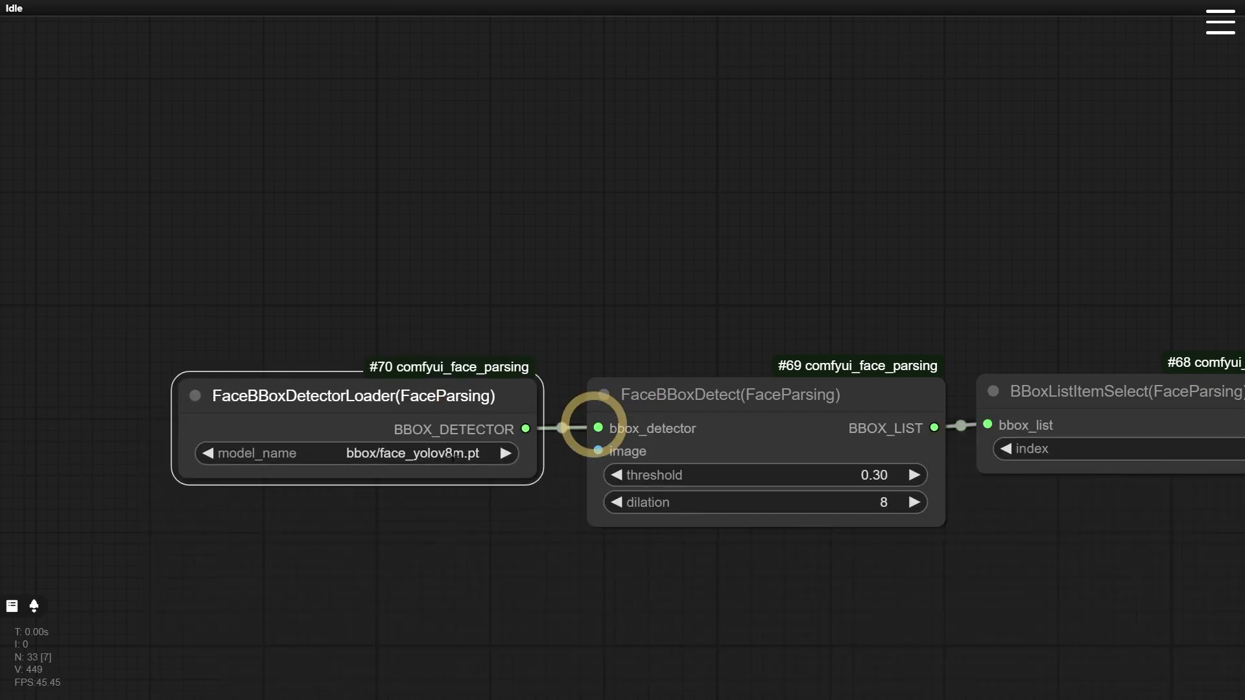
click(479, 445)
click(542, 497)
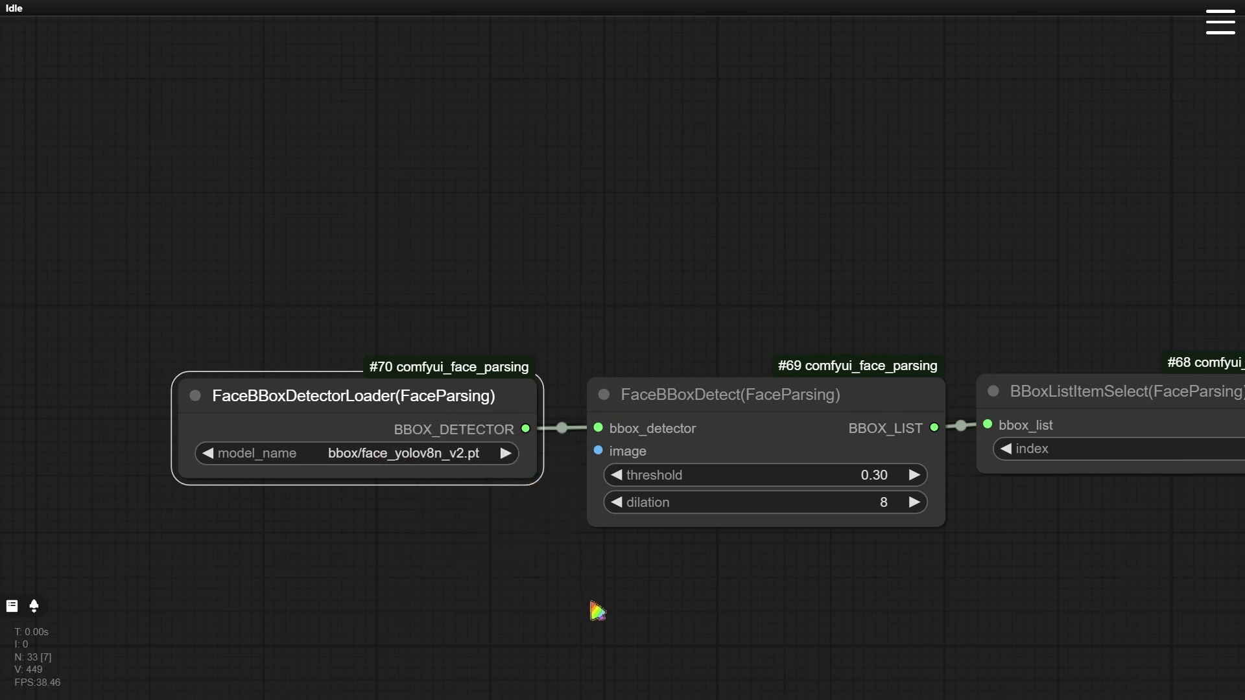
click(592, 604)
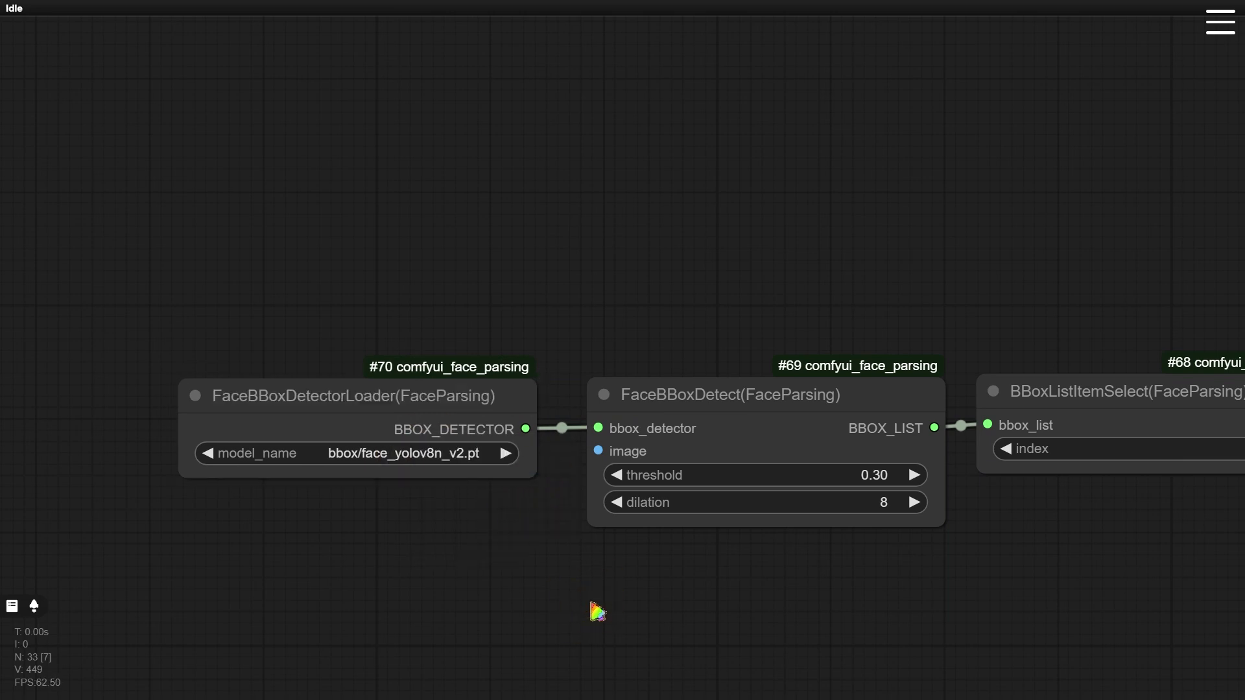
Step: Stack the FaceBBoxDetect and FaceBBoxDetectorLoader nodes in a column beneath BBoxListItemSelect
scroll(592, 605, down, 6)
drag(770, 630, 490, 563)
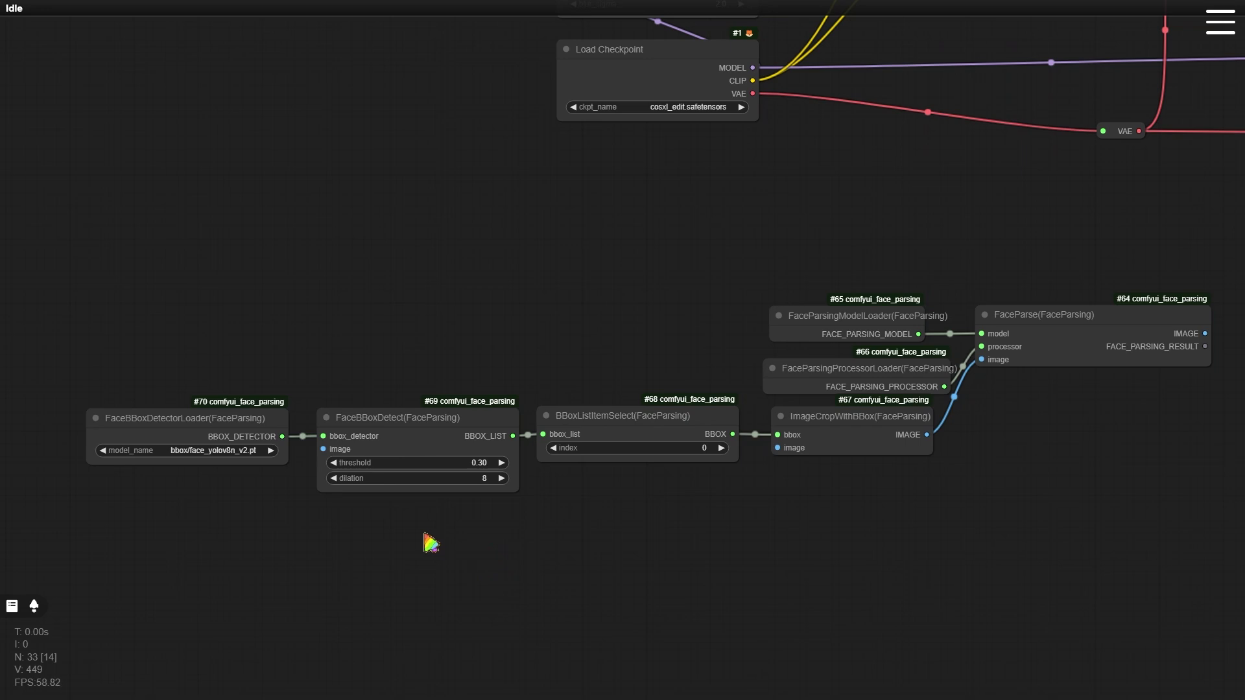
drag(423, 533, 244, 471)
scroll(614, 422, down, 3)
scroll(615, 422, up, 2)
drag(321, 373, 524, 438)
drag(98, 367, 509, 526)
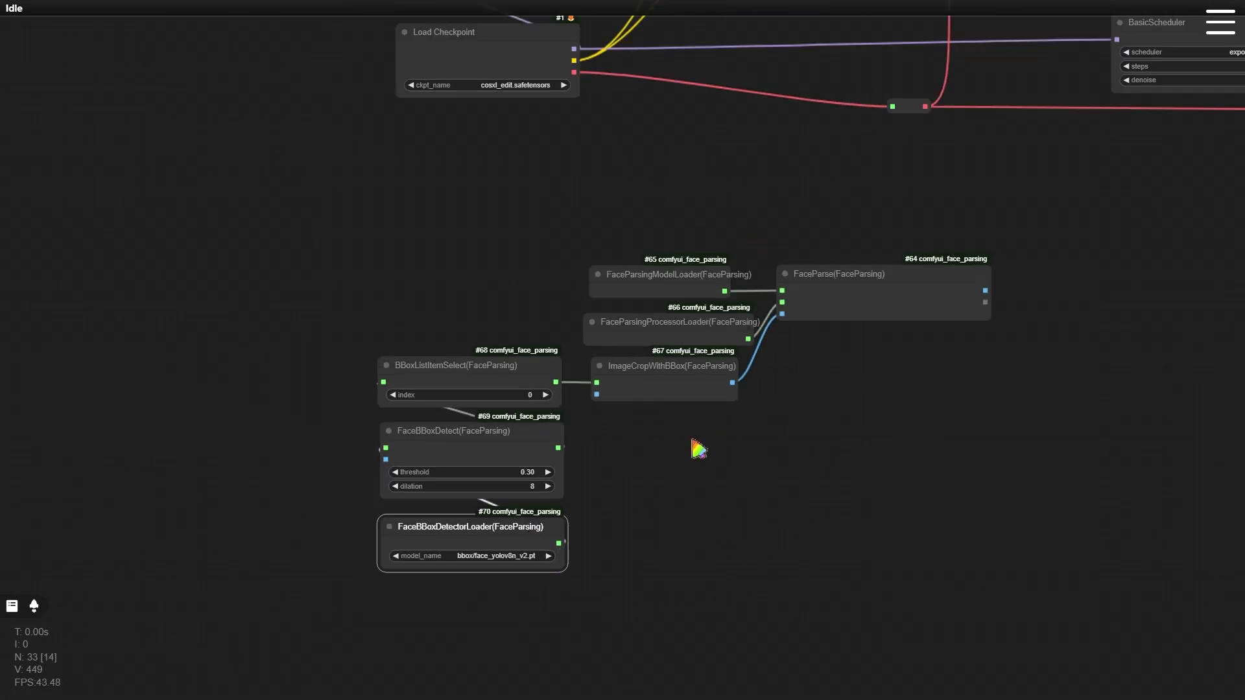
Step: Complete the column by stacking ImageCropWithBBox, both FaceParsing loaders and FaceParse above BBoxListItemSelect, and lower the whole stack
drag(661, 378, 455, 319)
drag(674, 322, 476, 259)
drag(690, 278, 491, 218)
drag(837, 274, 435, 141)
ctrl+drag(305, 117, 683, 609)
shift+drag(493, 430, 507, 537)
click(778, 487)
Step: Add Preview Image nodes for the IMAGE outputs of FaceParse and ImageCropWithBBox, side by side, and try to run the workflow
scroll(765, 491, up, 2)
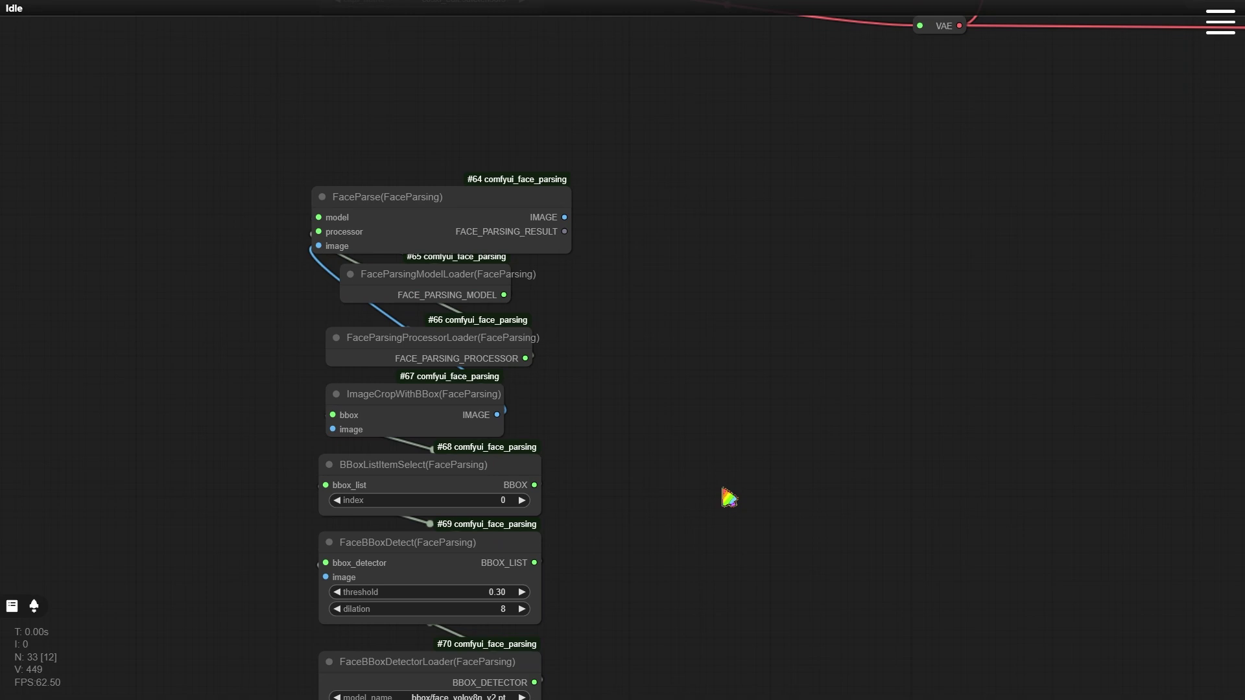
drag(564, 218, 650, 190)
click(695, 385)
drag(747, 230, 751, 381)
click(565, 581)
drag(497, 414, 818, 203)
click(855, 366)
drag(905, 236, 907, 381)
click(957, 438)
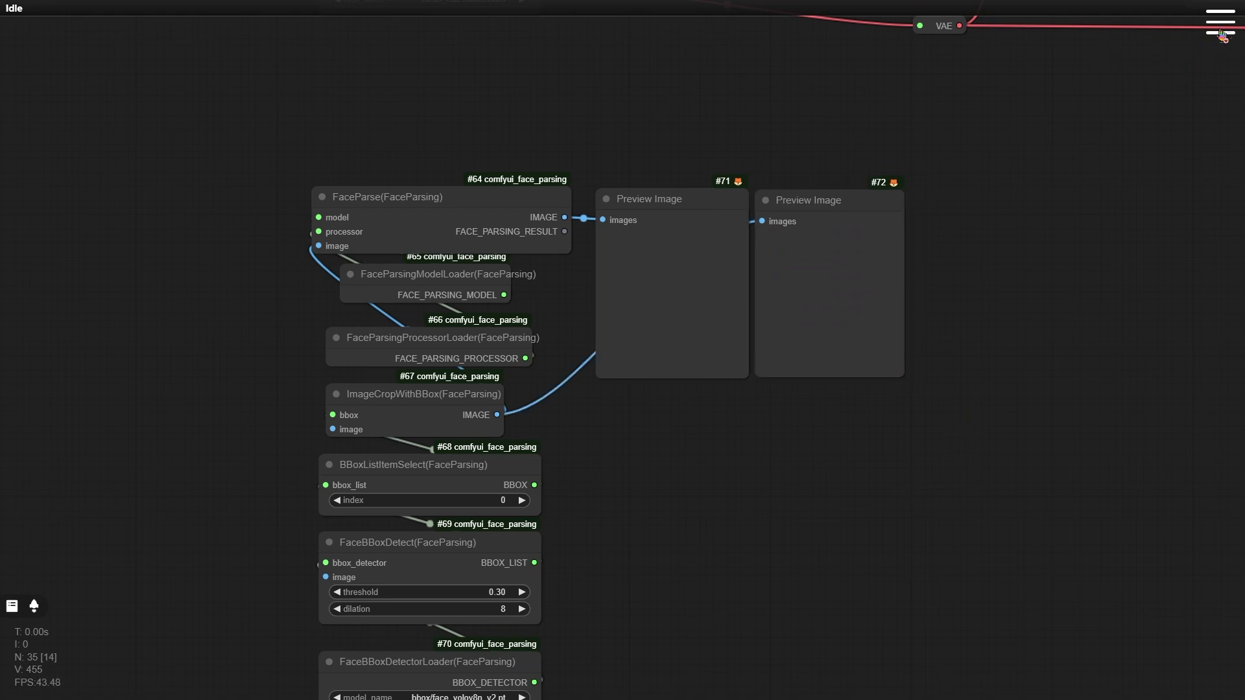
click(1220, 21)
click(1150, 65)
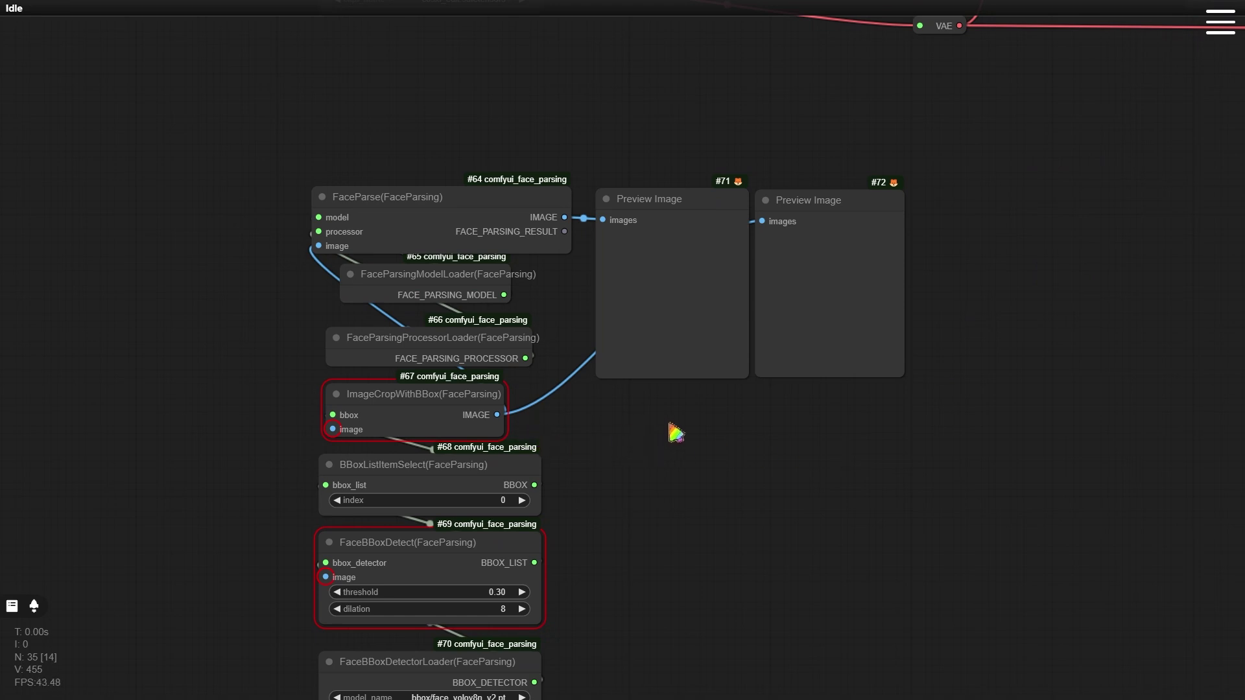
Step: Add a Reroute node below the makeup workflow, fed by ImageCompositeMasked's IMAGE output
scroll(619, 431, down, 4)
drag(1006, 423, 719, 508)
scroll(721, 508, down, 3)
drag(980, 400, 629, 456)
scroll(831, 398, up, 6)
drag(831, 398, 897, 528)
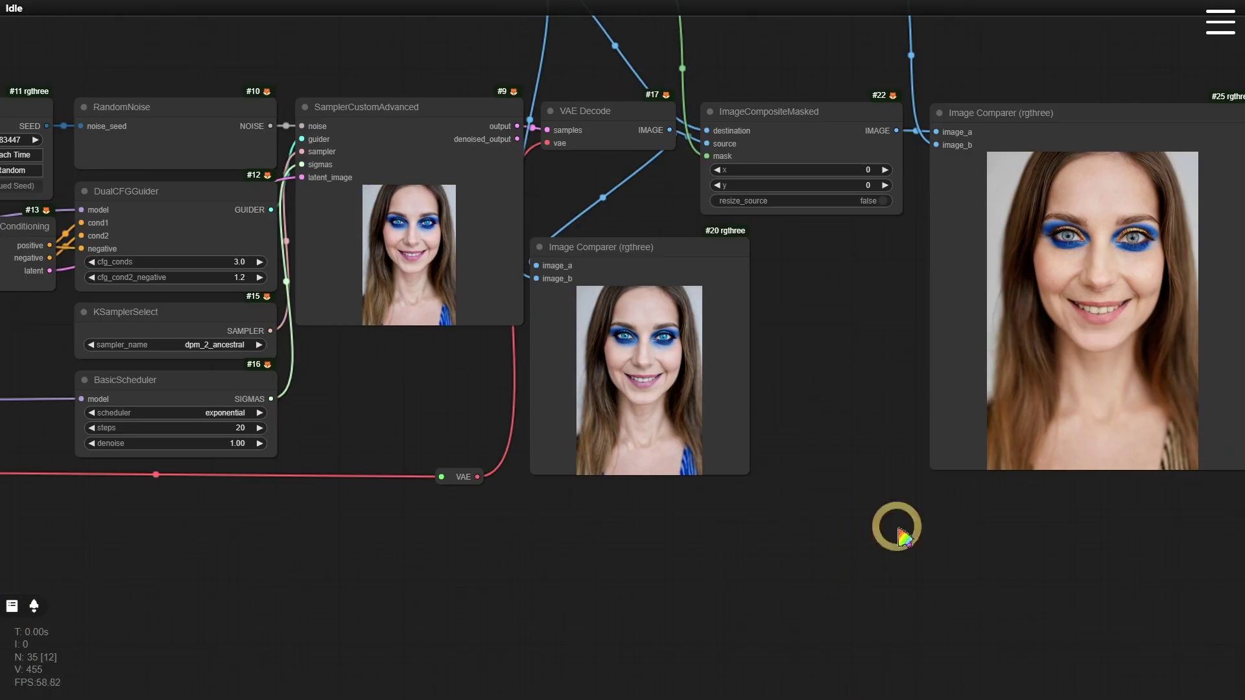
scroll(892, 524, down, 3)
drag(781, 573, 977, 453)
scroll(716, 420, up, 3)
drag(1047, 394, 700, 402)
double_click(727, 462)
text(rer)
key(Return)
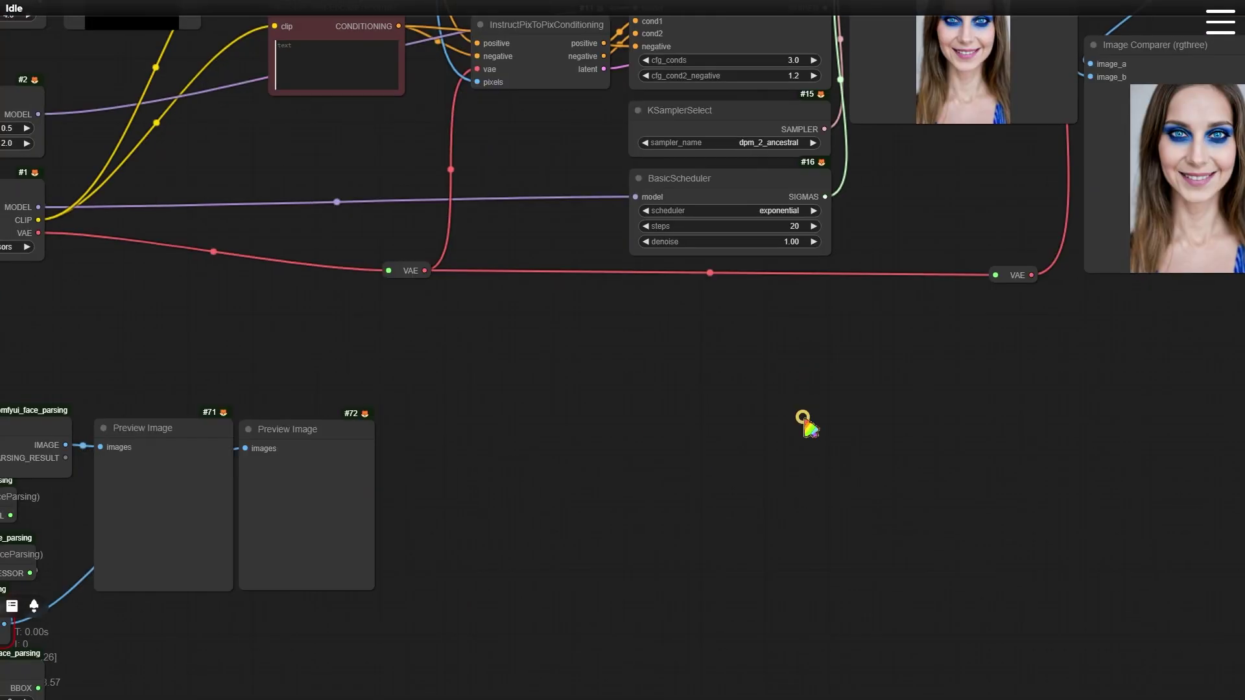
Step: Paste a second Reroute just above FaceParse and connect the first Reroute's output to it
drag(804, 422, 888, 380)
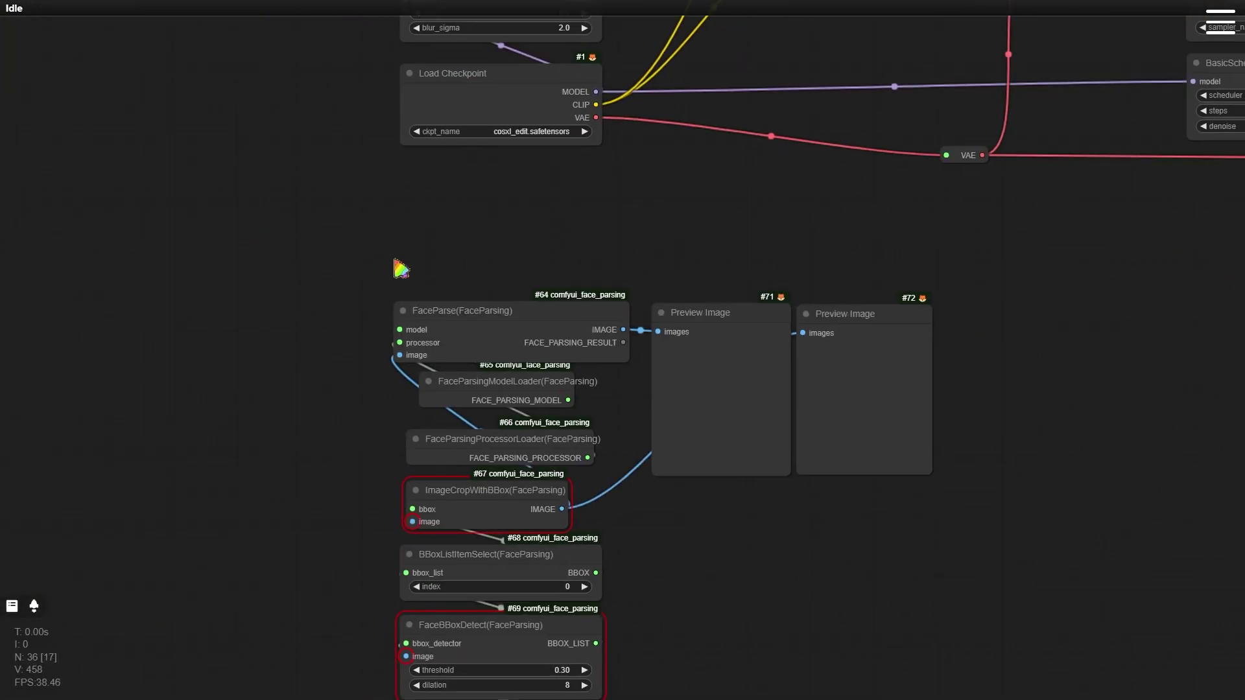
key(ctrl+v)
drag(438, 266, 422, 269)
scroll(1057, 240, down, 4)
drag(1056, 241, 619, 313)
drag(1209, 246, 171, 332)
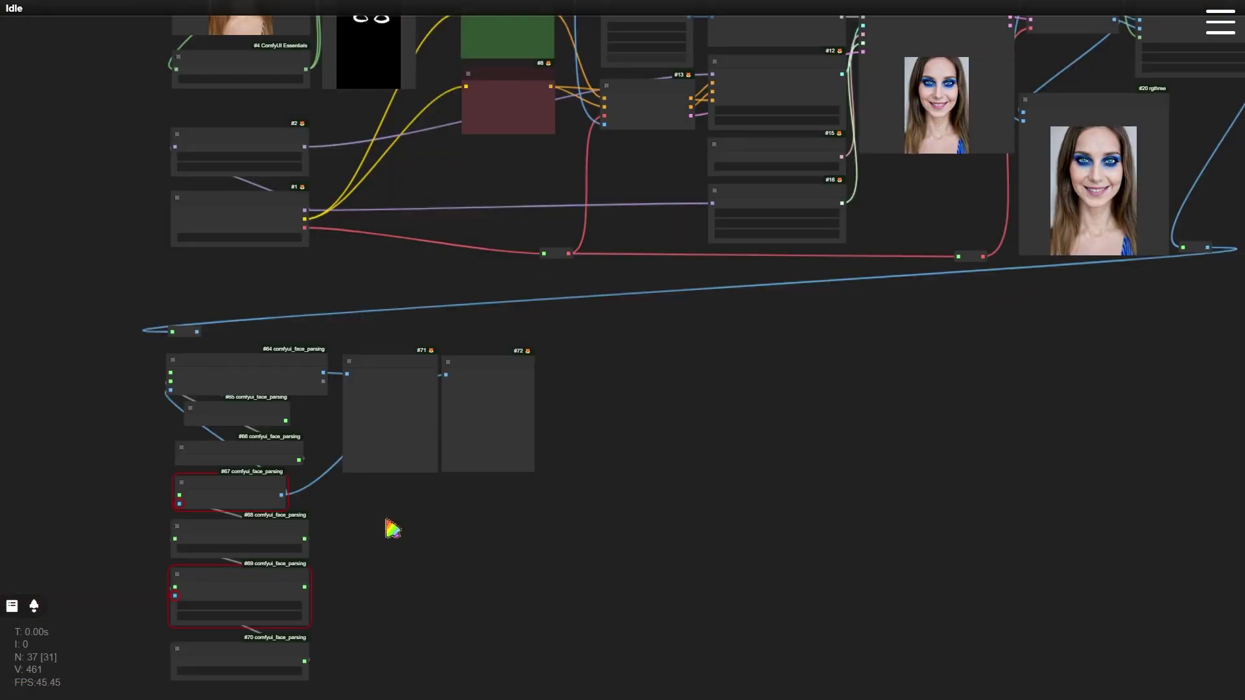
scroll(387, 515, up, 2)
drag(387, 515, 631, 406)
scroll(631, 406, up, 3)
drag(295, 115, 231, 111)
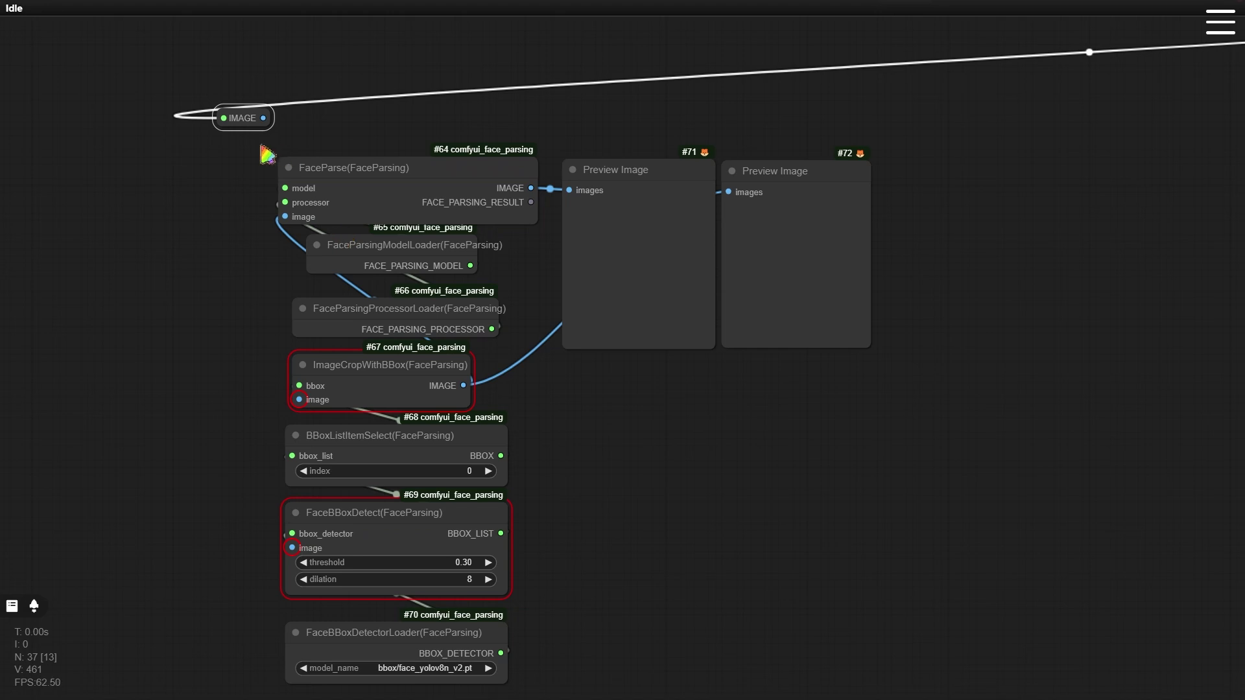
Step: Connect the Reroute by FaceParse to the image inputs of ImageCropWithBBox and FaceBBoxDetect, and shift the first Reroute slightly down
drag(226, 171, 256, 228)
drag(298, 175, 248, 176)
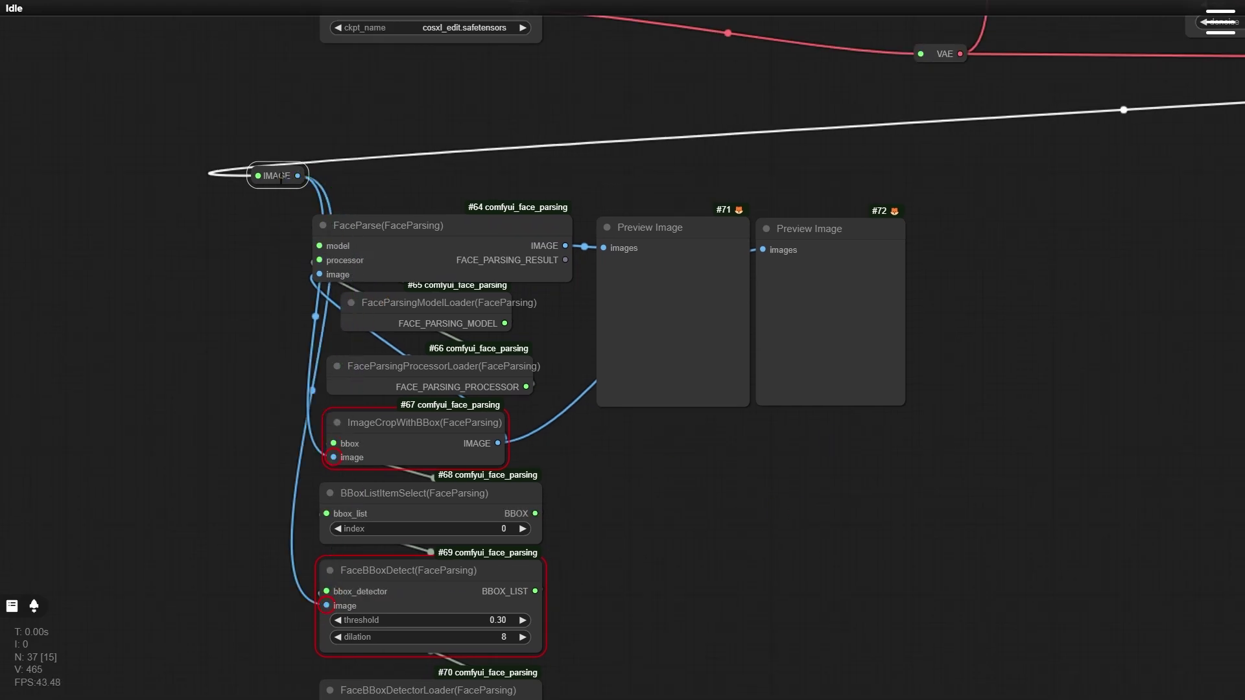
scroll(886, 445, down, 5)
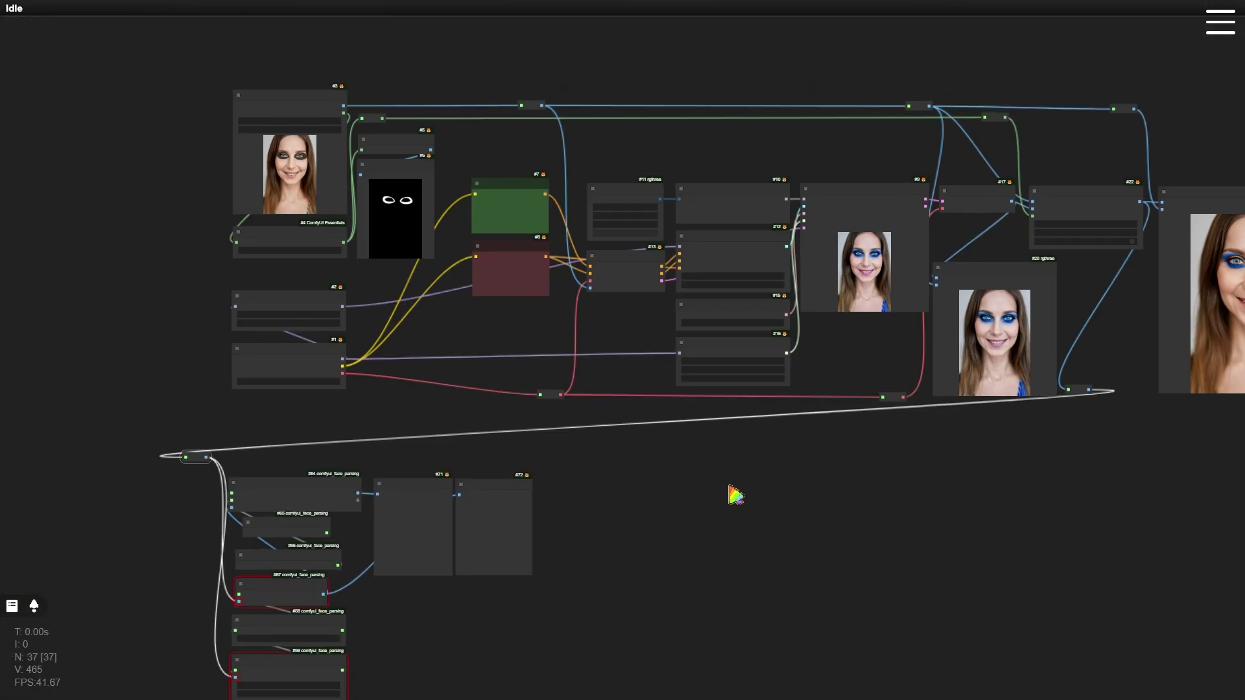
click(1078, 391)
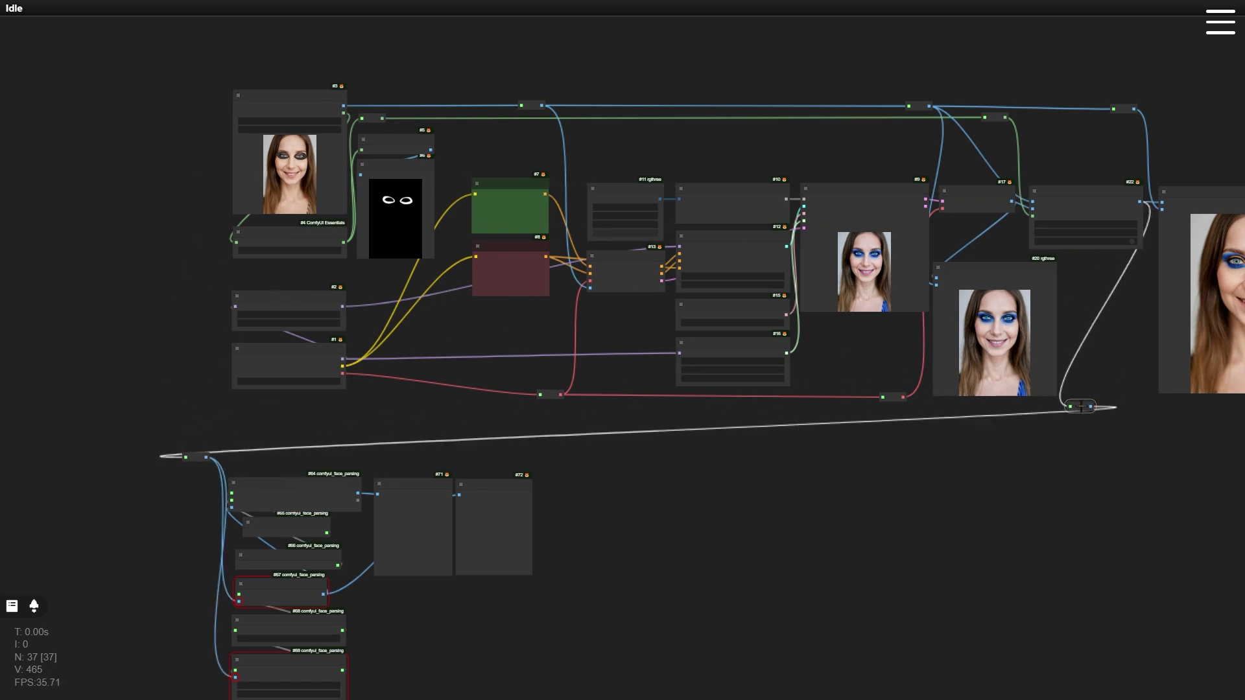
click(571, 557)
Step: Run the workflow and examine the face segmentation and cropped face in the two Preview Image nodes
scroll(570, 557, up, 6)
drag(570, 557, 759, 459)
click(1210, 29)
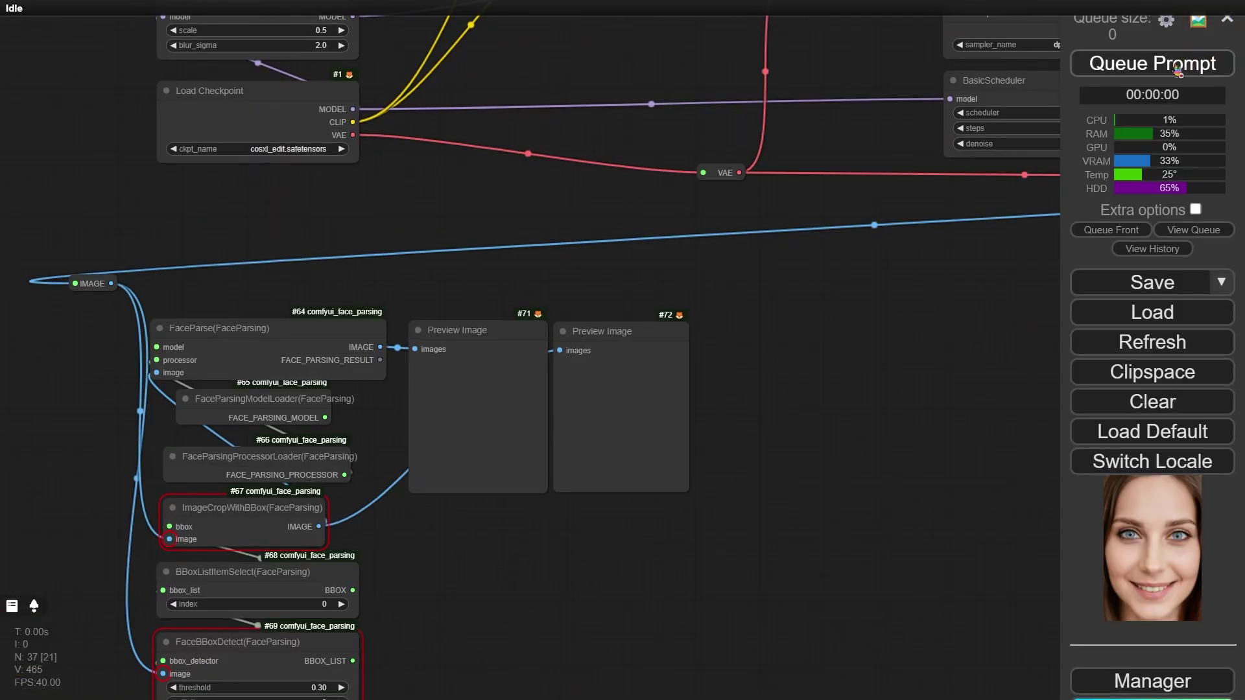
click(1172, 68)
drag(818, 487, 809, 412)
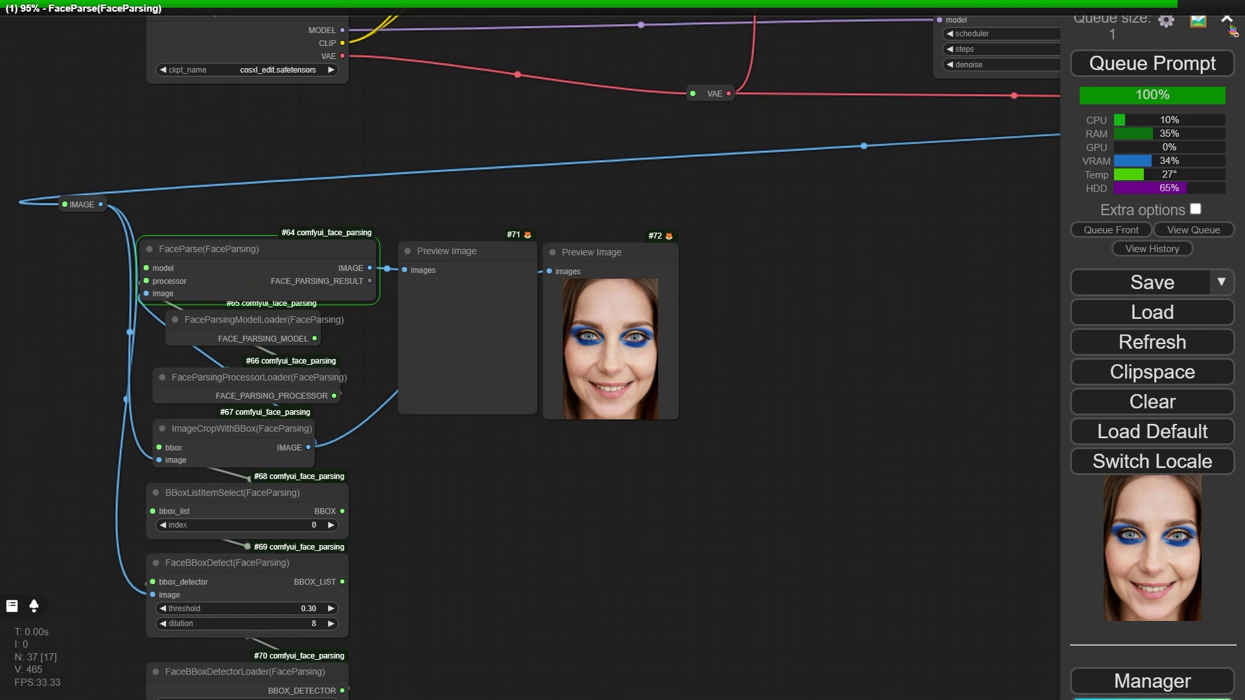
click(1225, 18)
scroll(778, 422, up, 2)
scroll(777, 417, up, 2)
drag(583, 518, 838, 387)
scroll(934, 433, down, 2)
scroll(844, 396, down, 1)
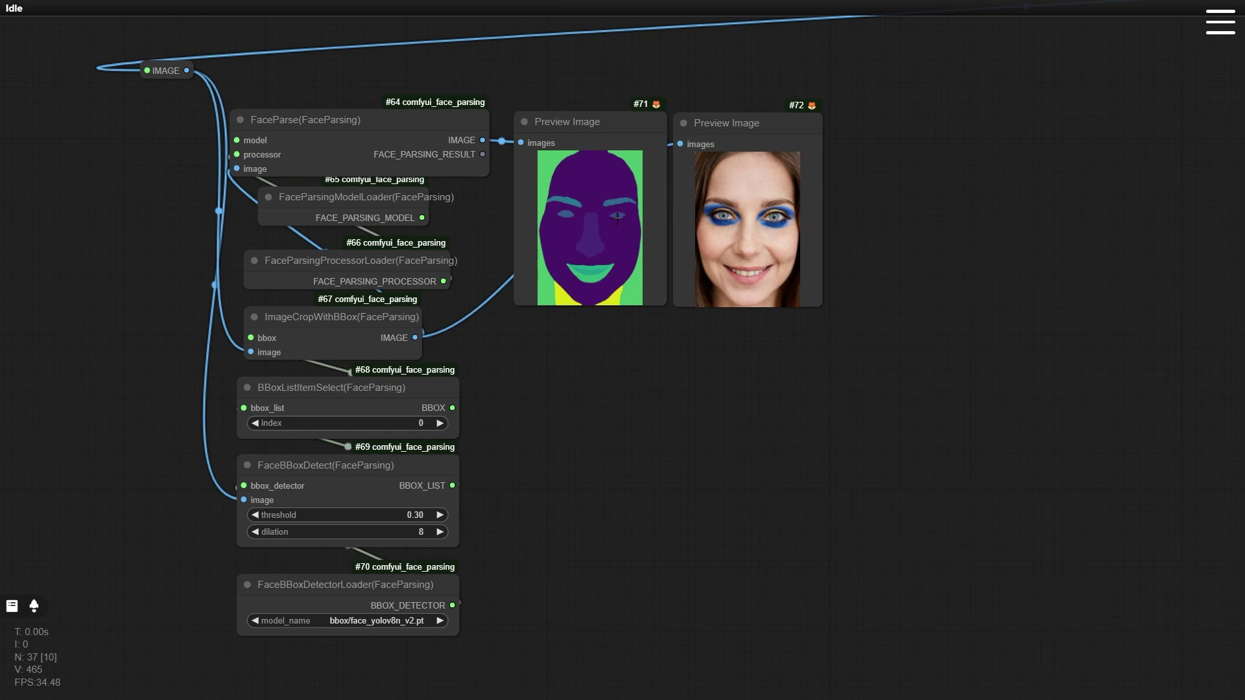
Step: Add a FaceParsingResultsParser(FaceParsing) node from FaceParse's FACE_PARSING_RESULT output and place it below the segmentation preview
drag(485, 155, 597, 364)
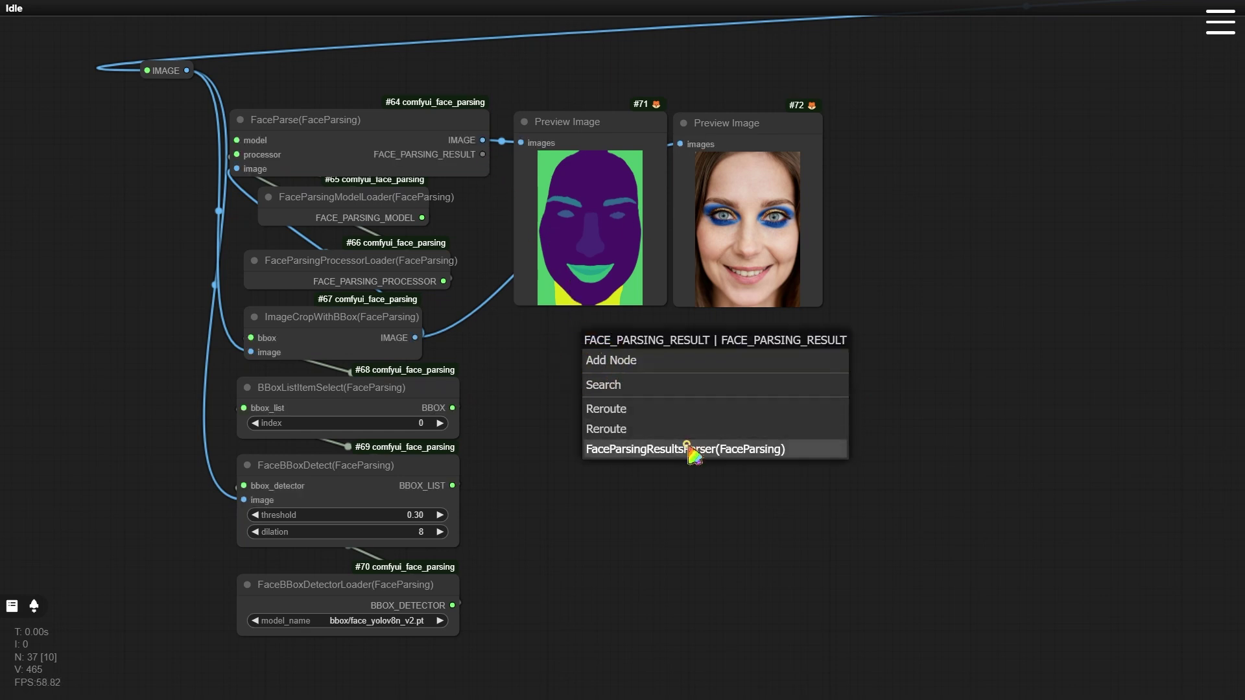
click(691, 370)
drag(744, 353, 667, 335)
click(826, 382)
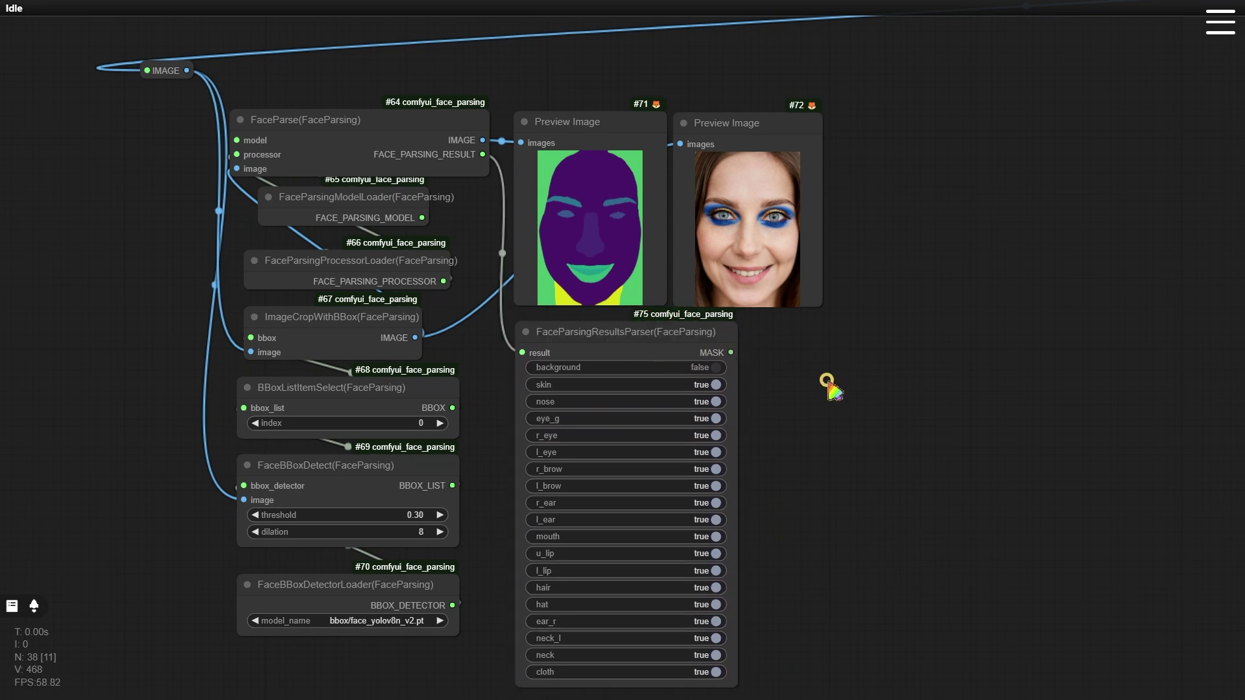
Step: Set every region option of FaceParsingResultsParser to false except skin
click(699, 401)
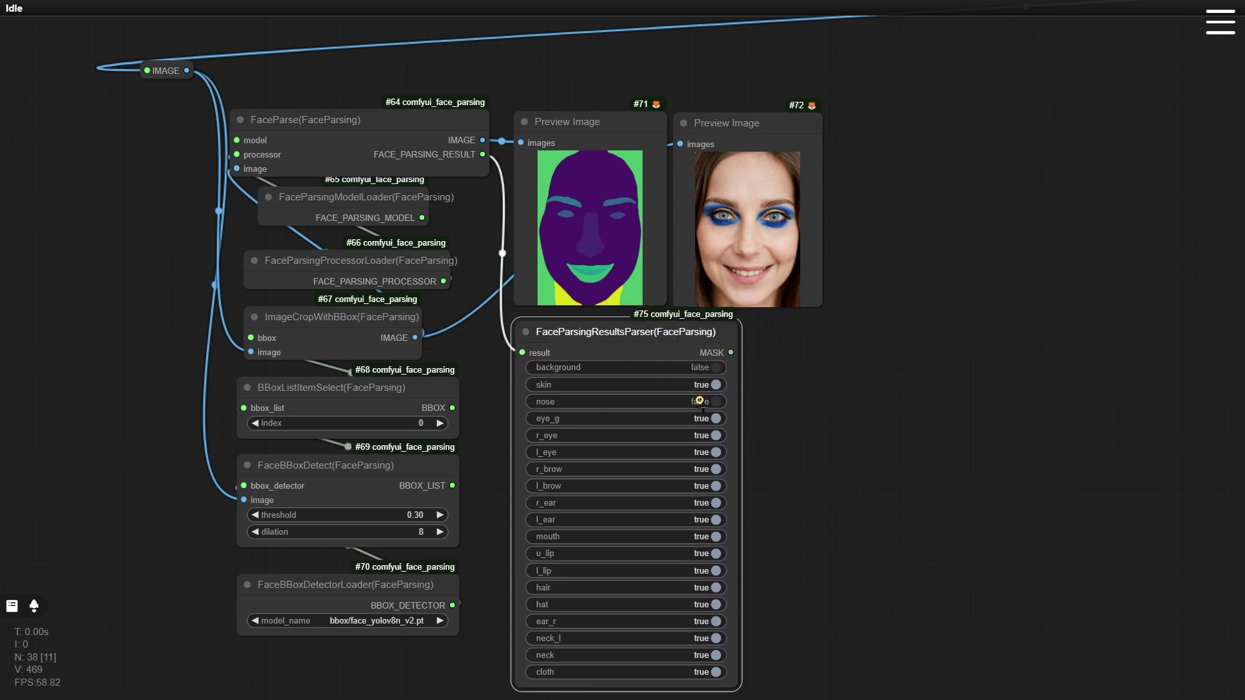
click(701, 419)
click(704, 435)
click(704, 452)
click(704, 469)
click(704, 485)
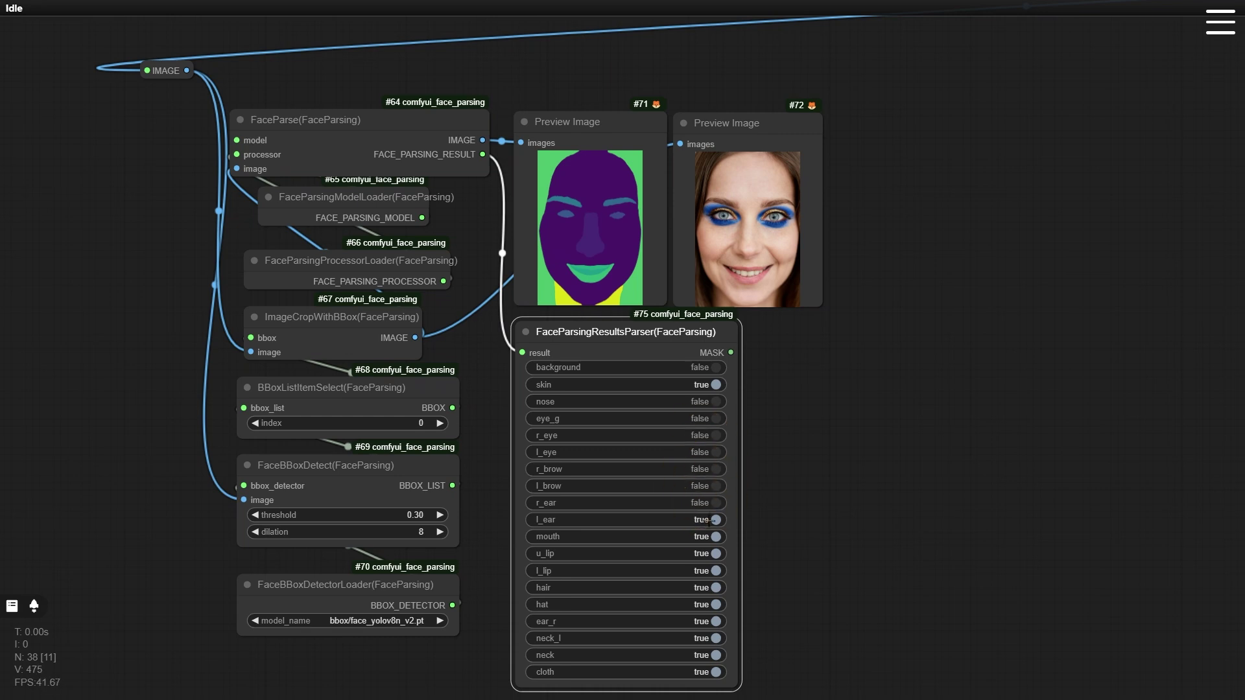
click(708, 520)
click(704, 536)
click(708, 571)
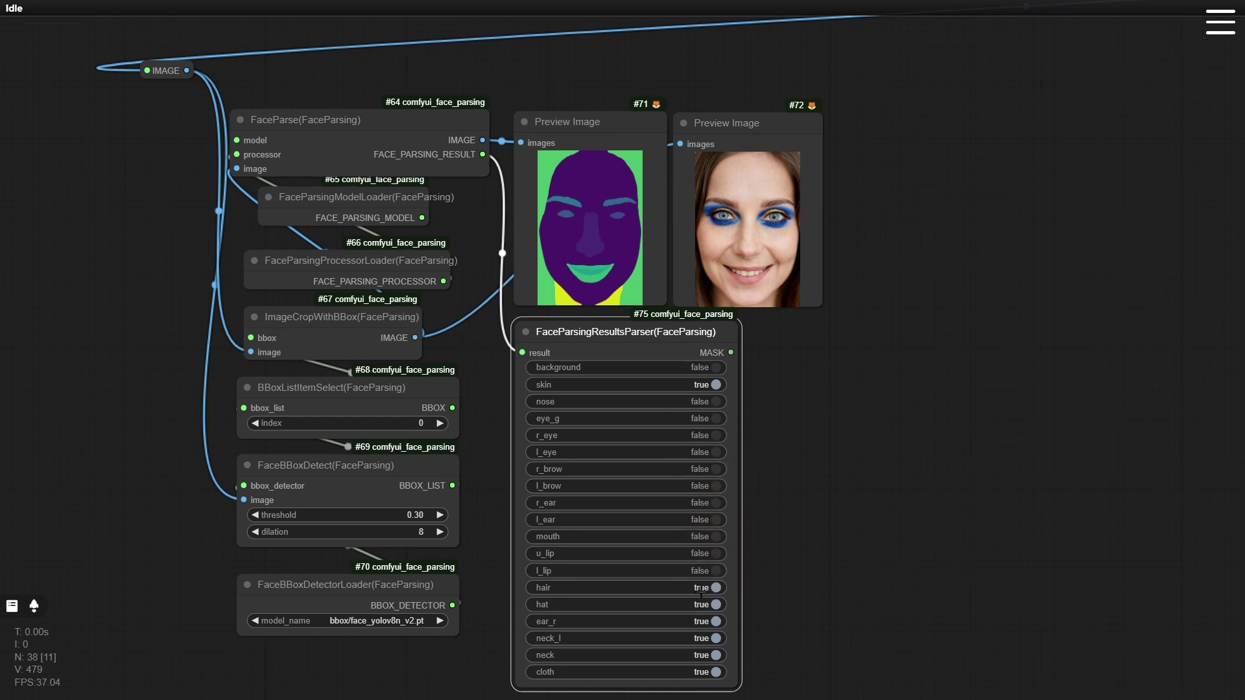
click(714, 621)
click(713, 638)
click(713, 655)
click(713, 671)
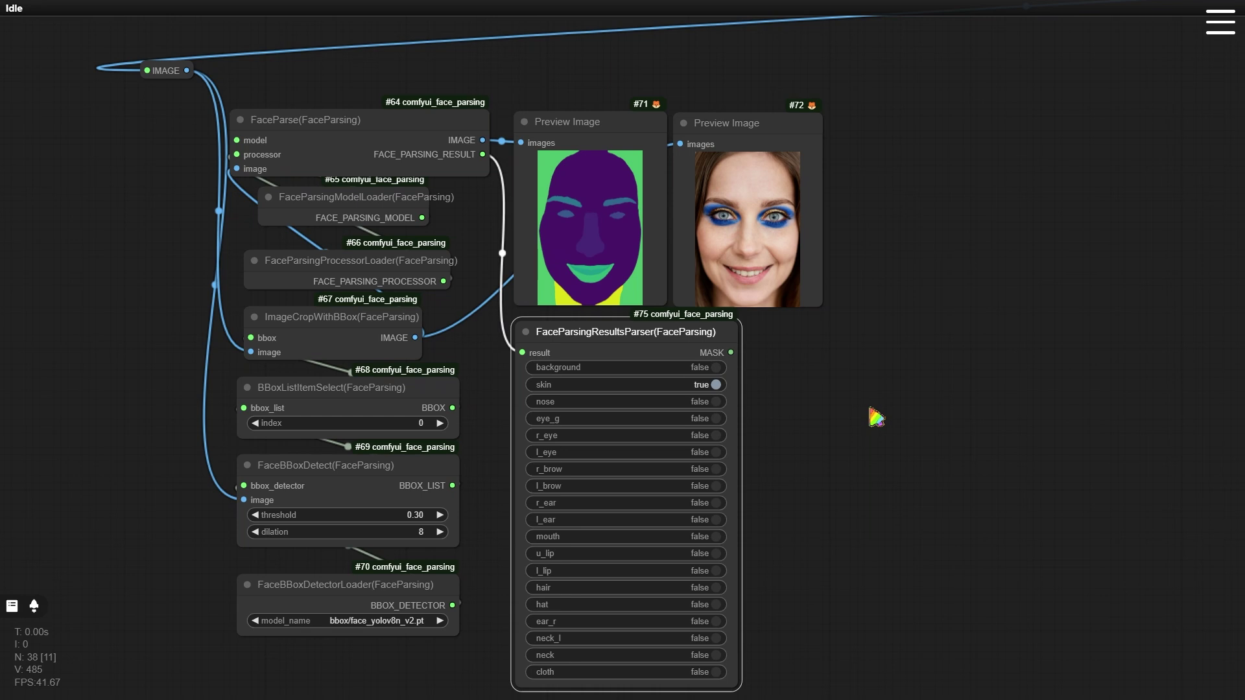
Step: Add a GrowMaskWithBlur node beside FaceParsingResultsParser and connect the parser's MASK output to its mask input
double_click(792, 359)
text(grow)
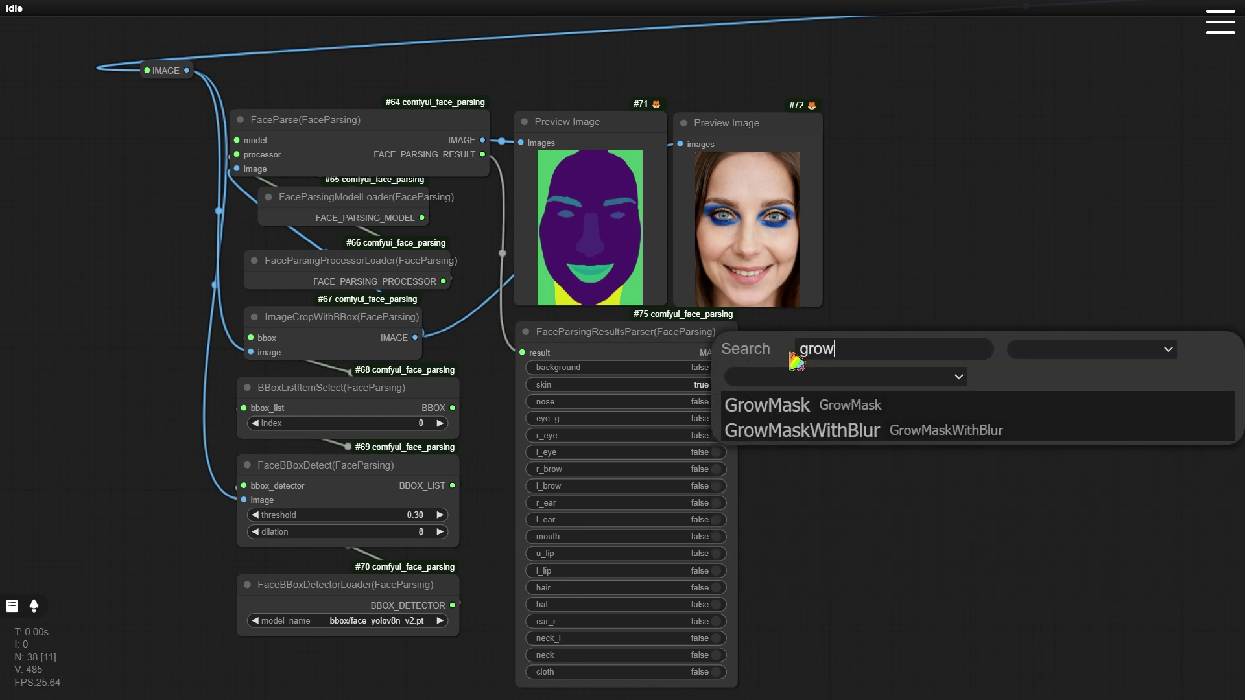
key(Down)
key(Return)
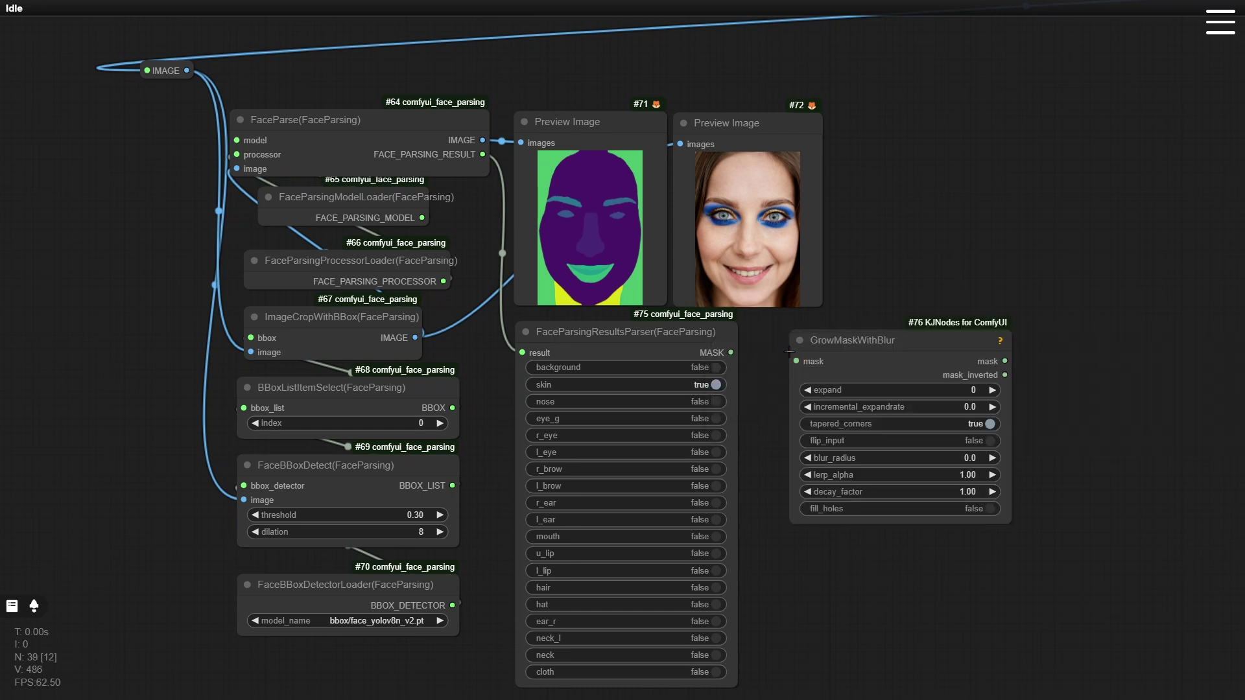
drag(795, 338, 794, 339)
drag(731, 353, 769, 353)
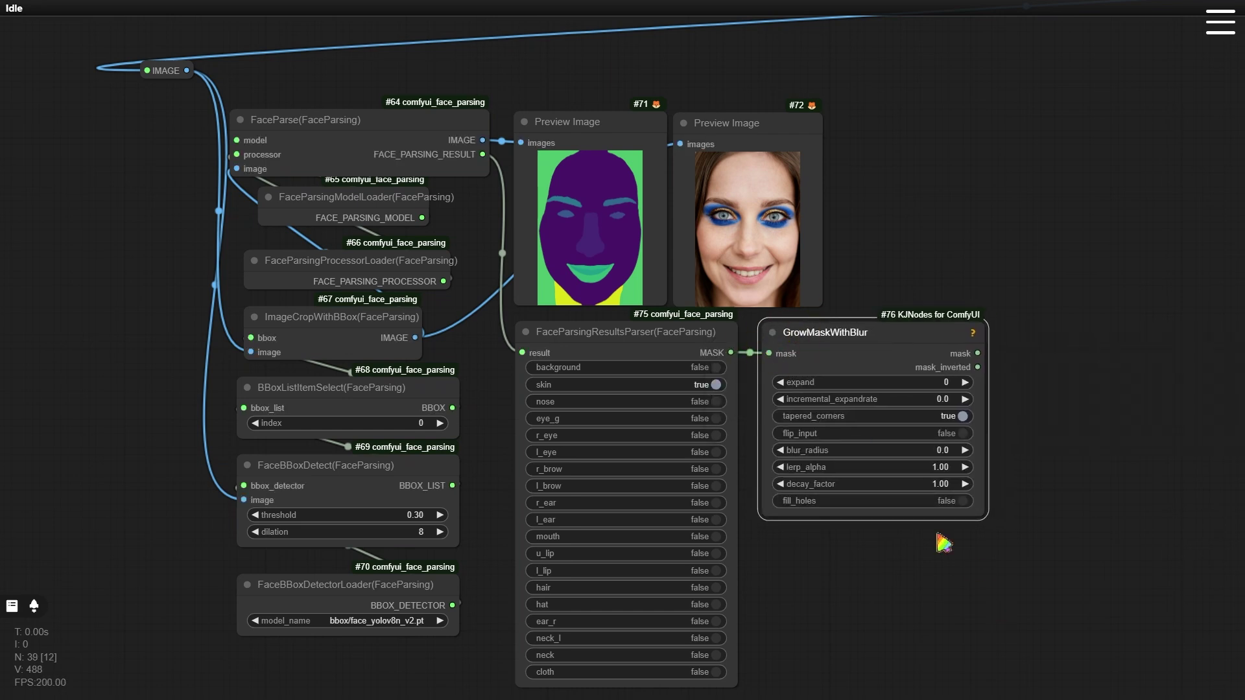
click(963, 553)
Step: Set GrowMaskWithBlur's expand to -4 and blur_radius to 4.0
click(950, 382)
text(-4)
key(Return)
click(946, 450)
text(4)
key(Return)
Step: Add a Convert Mask to Image node below GrowMaskWithBlur and connect the mask output to it
double_click(790, 543)
text(mask)
key(Return)
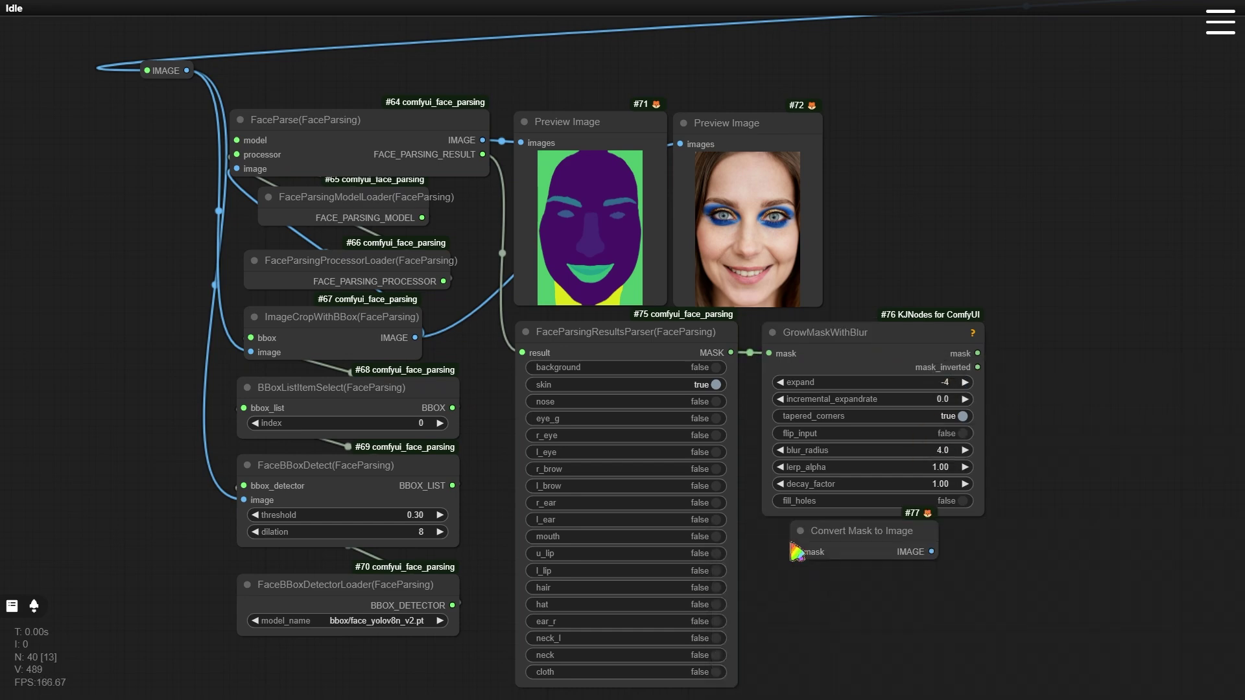
drag(977, 353, 796, 551)
drag(836, 533, 815, 537)
Step: Add a Preview Image node fed by Convert Mask to Image, place it alongside and enlarge it
drag(1017, 617, 905, 493)
drag(798, 432, 896, 579)
click(920, 551)
drag(936, 563, 859, 396)
drag(963, 440, 962, 568)
click(971, 605)
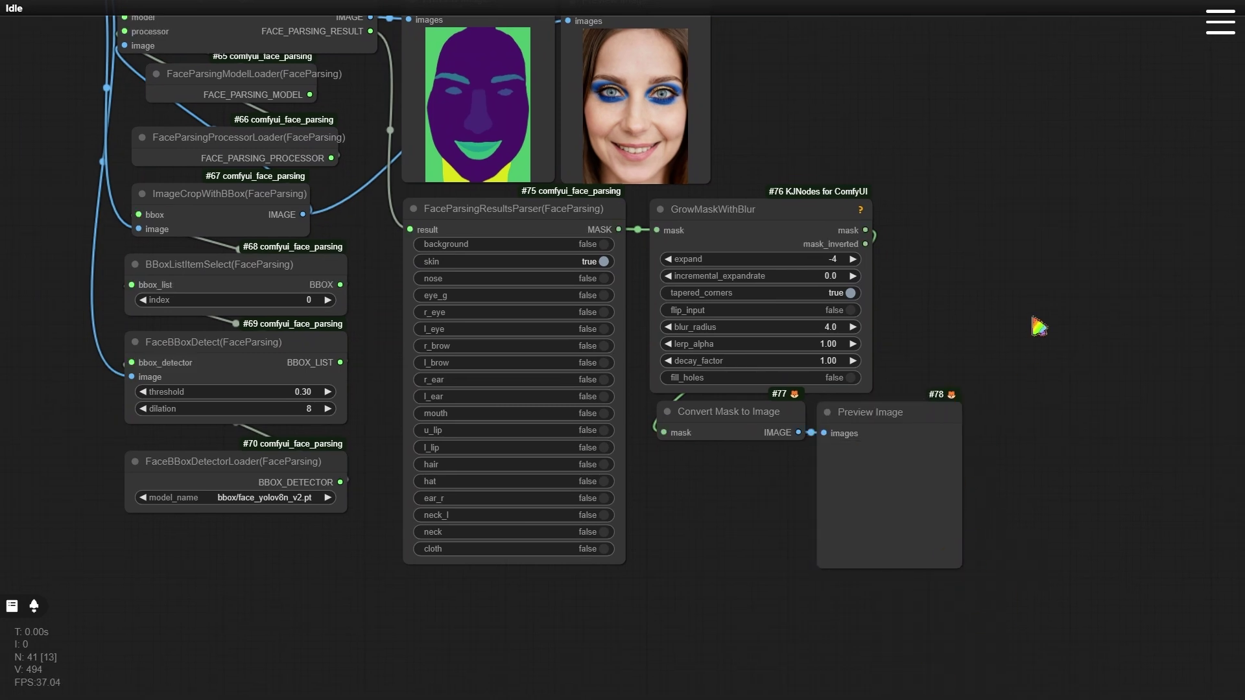
Step: Run the workflow to render the blurred skin mask in the new preview
click(1223, 31)
click(1177, 63)
click(1071, 293)
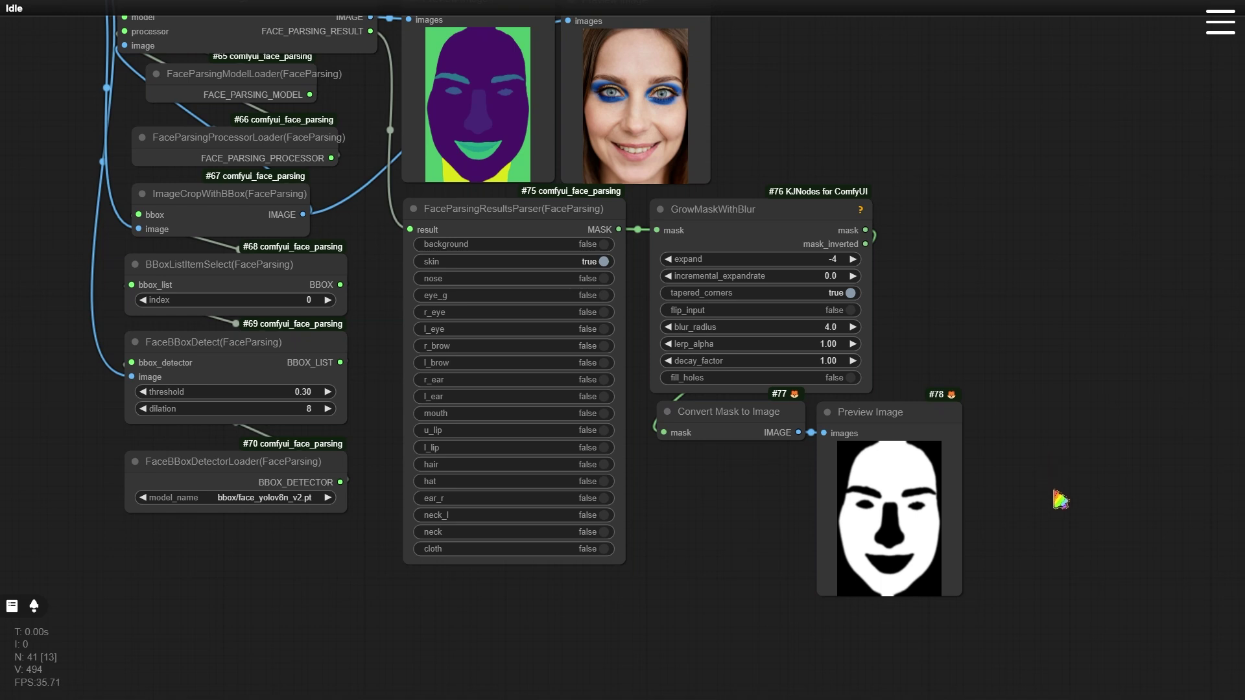
Step: Add a Load Checkpoint node above GrowMaskWithBlur, beside the cropped portrait preview
drag(1050, 473, 906, 561)
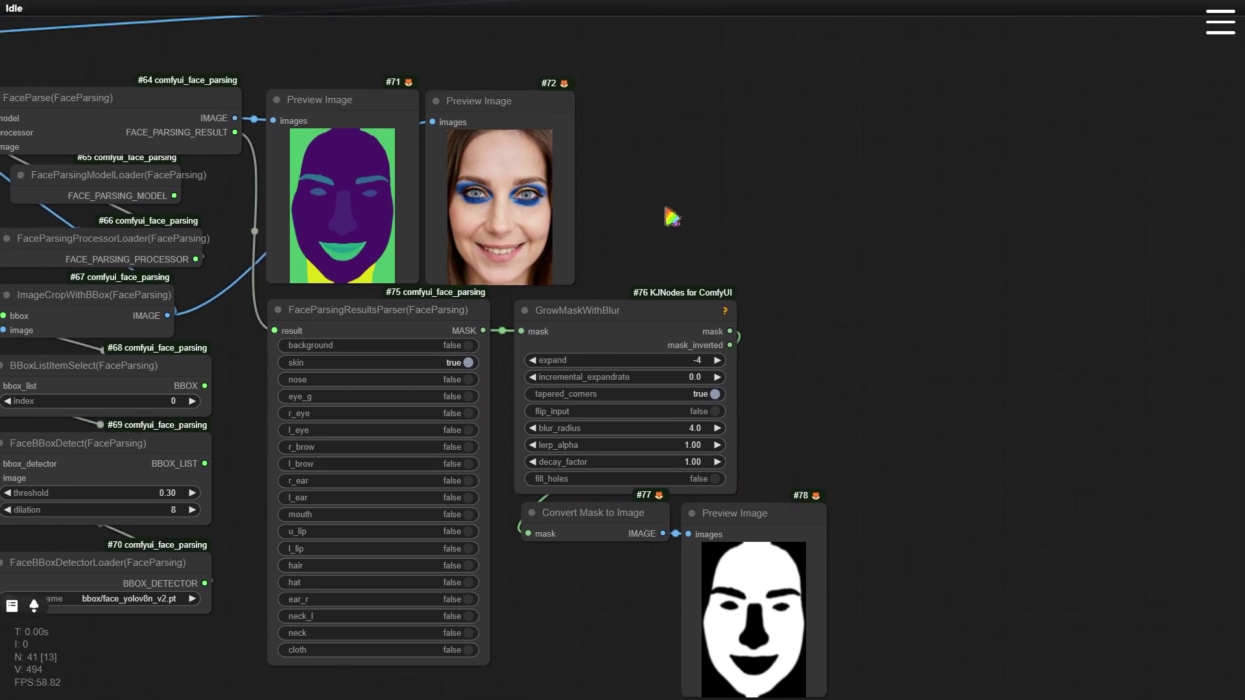
double_click(671, 215)
text(check)
key(Return)
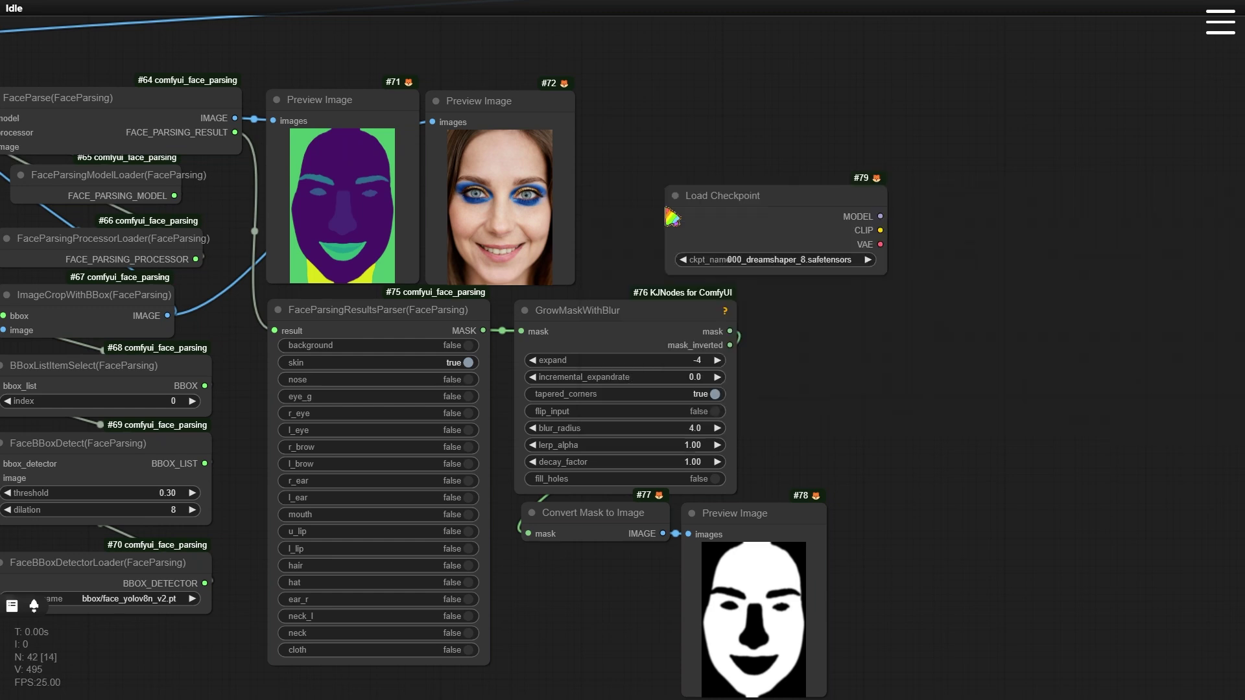
drag(743, 198, 681, 102)
Step: Set Load Checkpoint's model to dreamshaperXL_lightningDPMSDE.safetensors
click(715, 166)
click(733, 162)
click(718, 170)
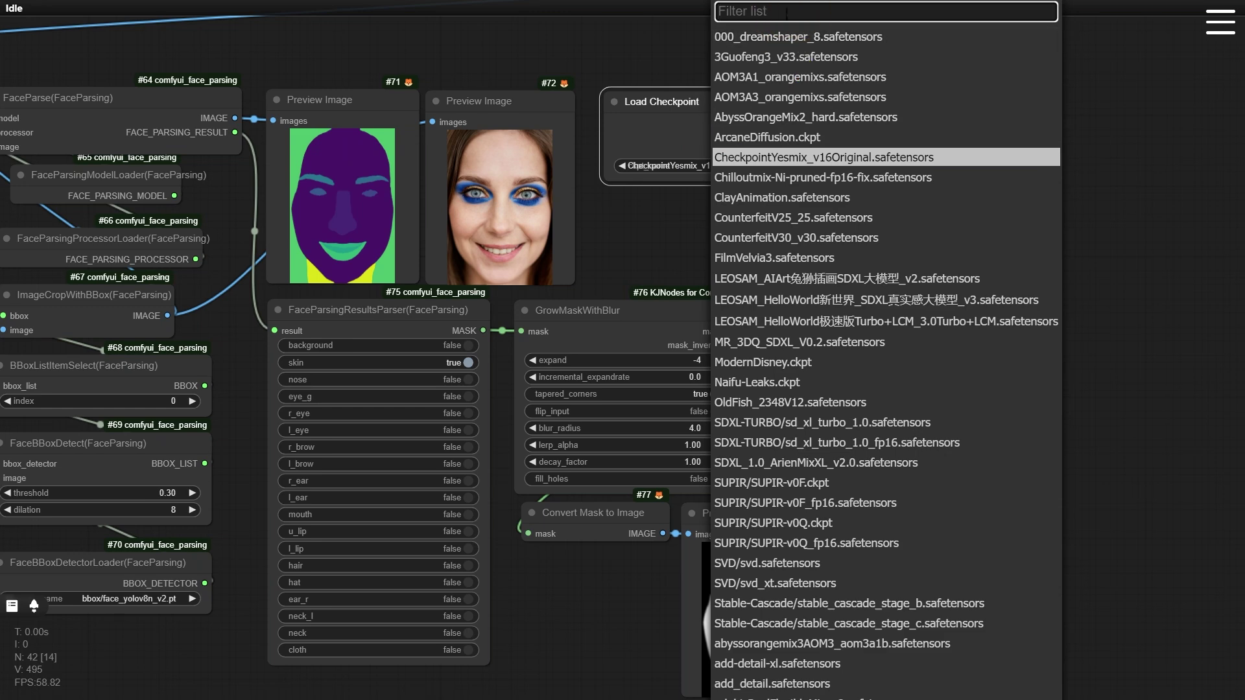
text(dream)
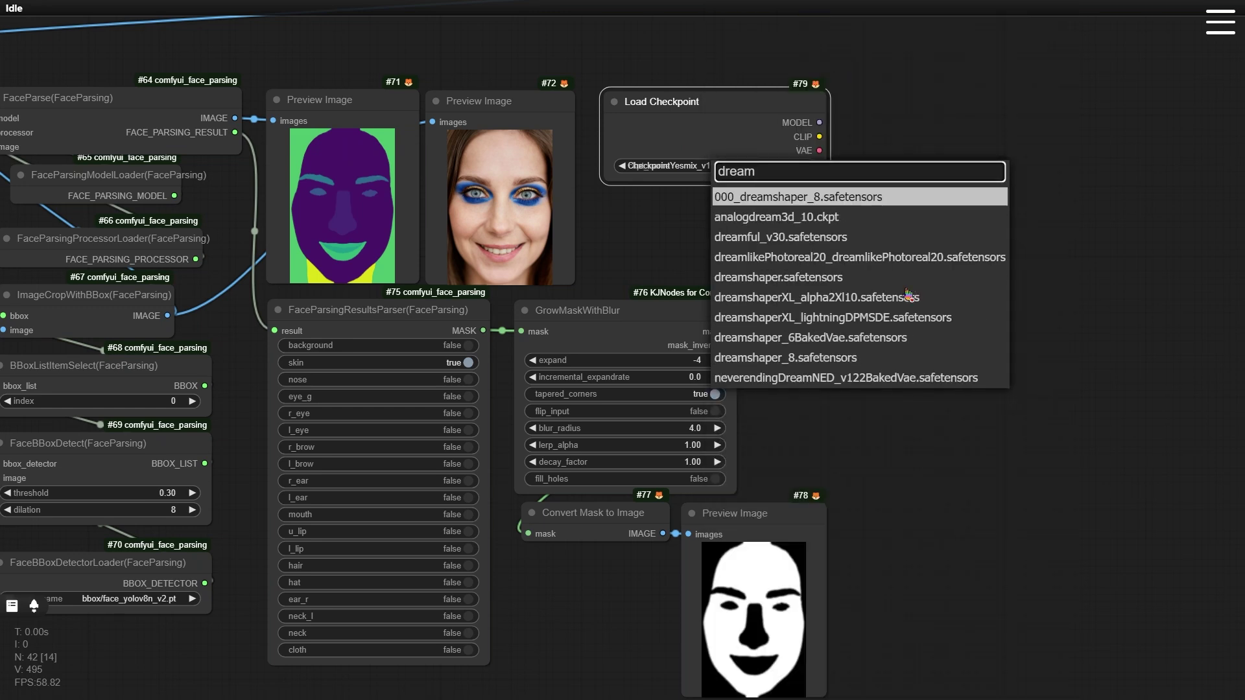
click(883, 318)
click(885, 246)
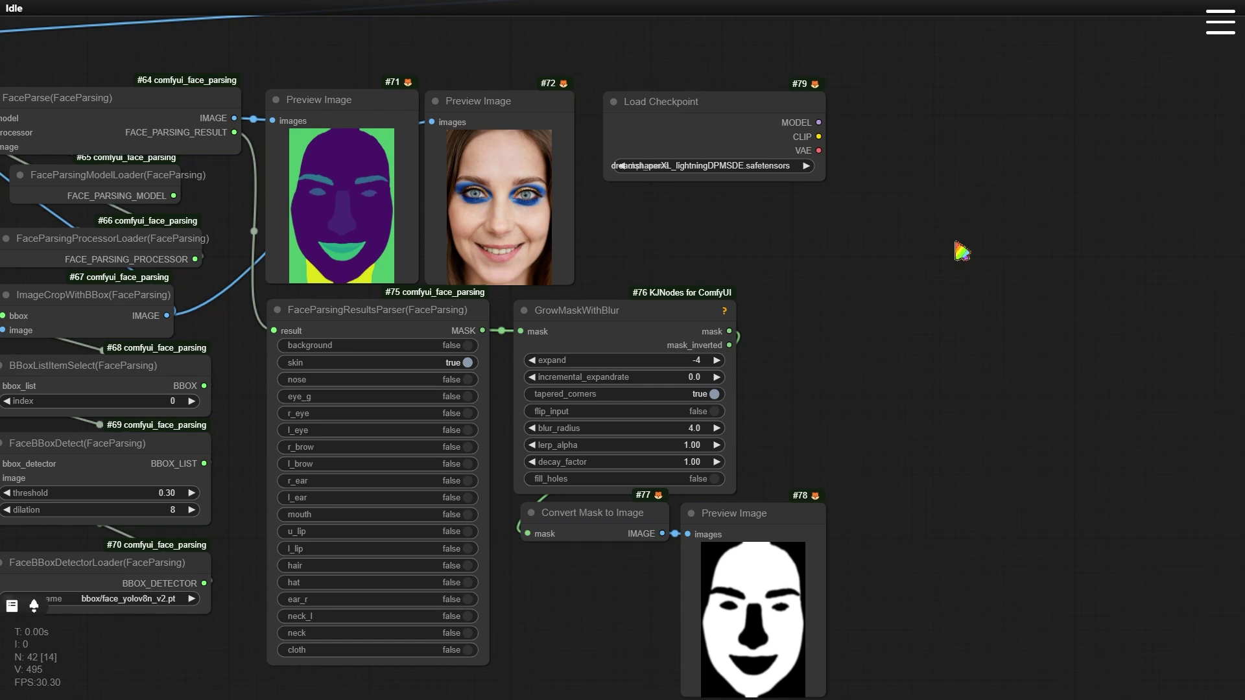
Step: Paste copies of the positive and negative CLIP Text Encode nodes beside Load Checkpoint, and set the positive prompt to "(smooth skin:1.5)"
drag(955, 243, 947, 557)
scroll(948, 557, down, 2)
drag(677, 122, 693, 328)
scroll(693, 328, up, 3)
click(606, 108)
ctrl+click(607, 243)
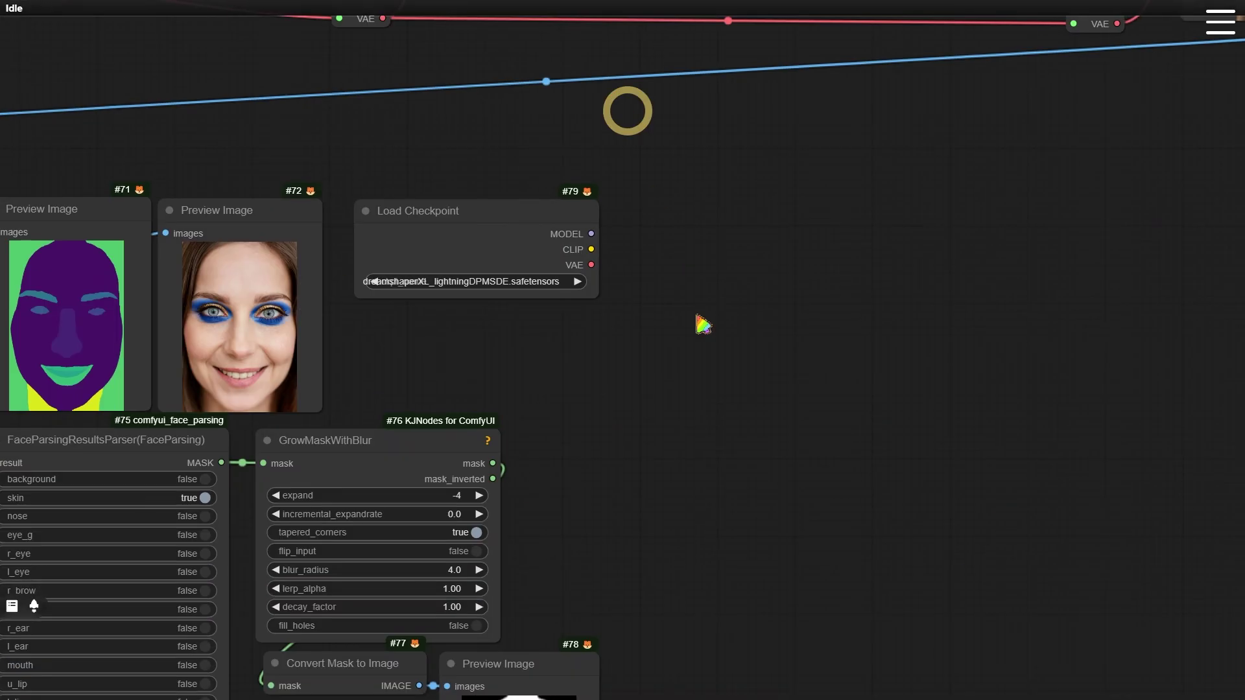
key(ctrl+v)
drag(893, 325, 703, 233)
click(871, 332)
triple_click(655, 267)
text(smot)
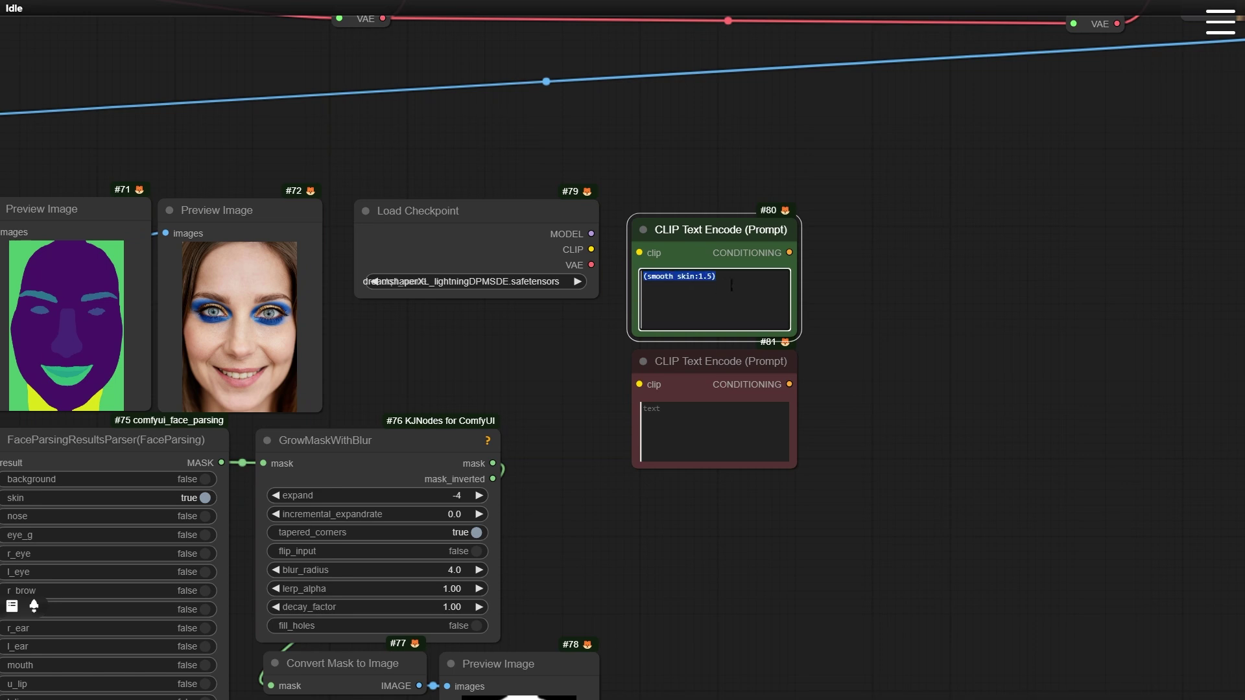
Step: Add a KSampler node and place it beside the two new prompt nodes
drag(862, 372, 681, 250)
double_click(648, 237)
text(ksam)
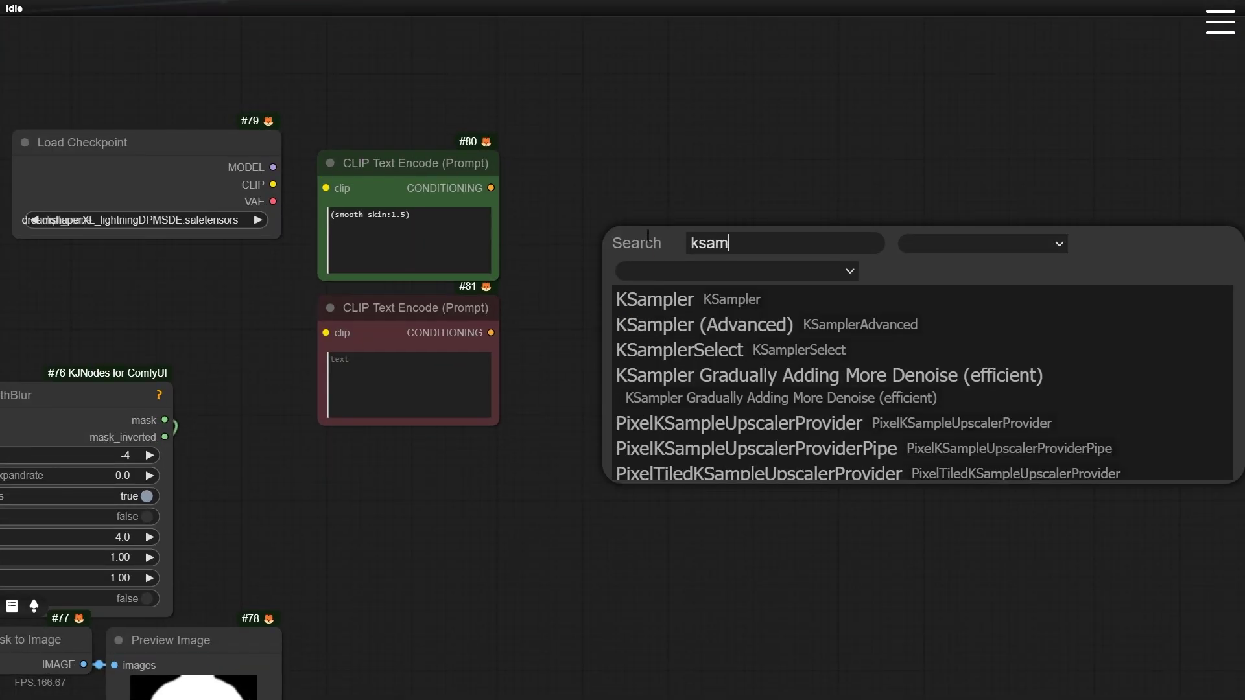
key(Return)
drag(801, 228, 669, 147)
click(951, 363)
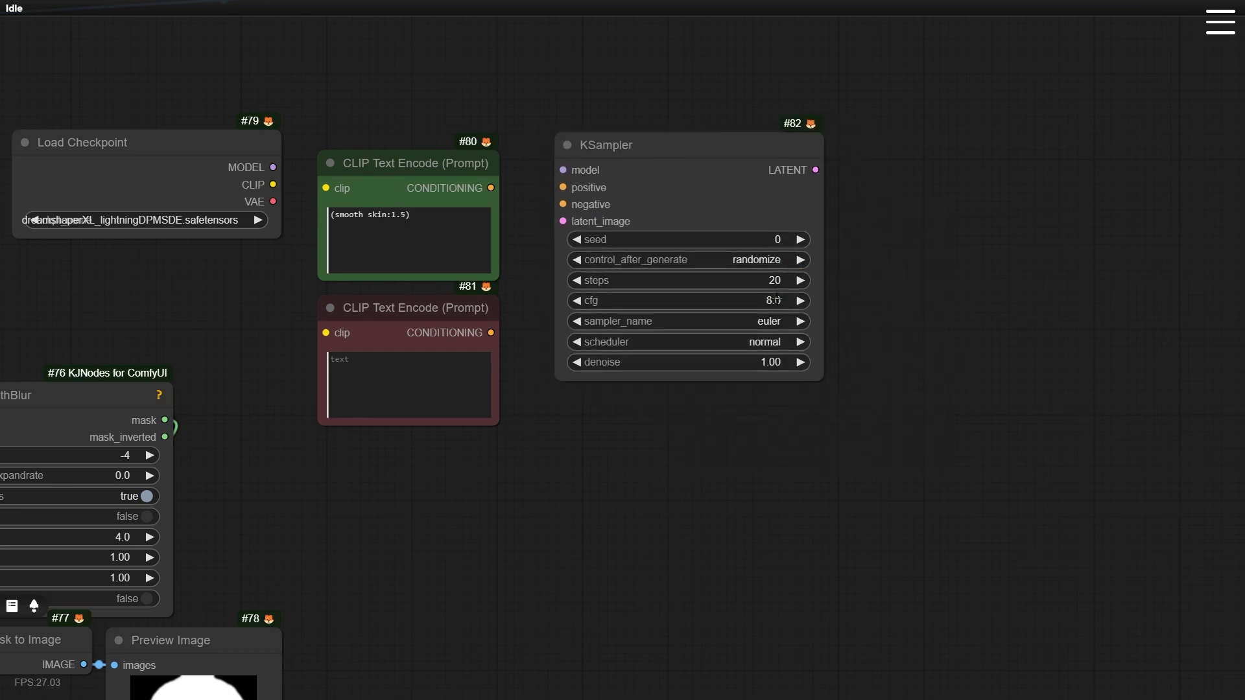
Step: Set the new KSampler's steps to 3, cfg to 2.0 and sampler_name to dpmpp_2m_sde
click(779, 280)
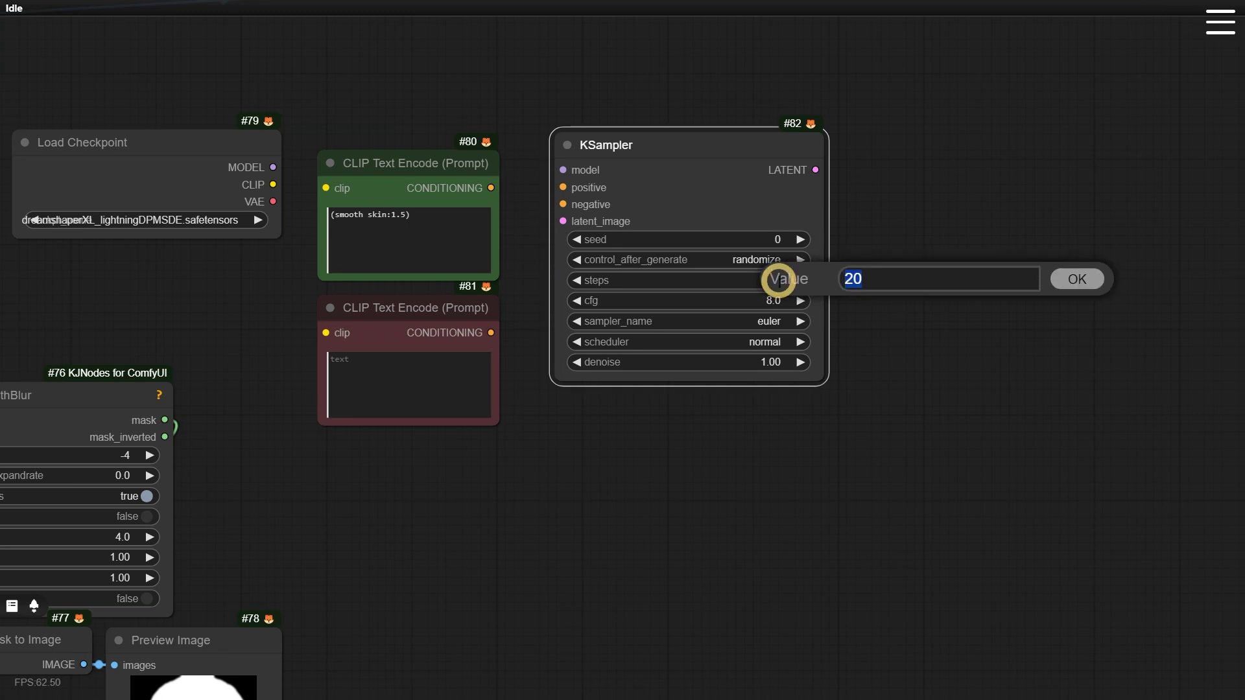
key(Return)
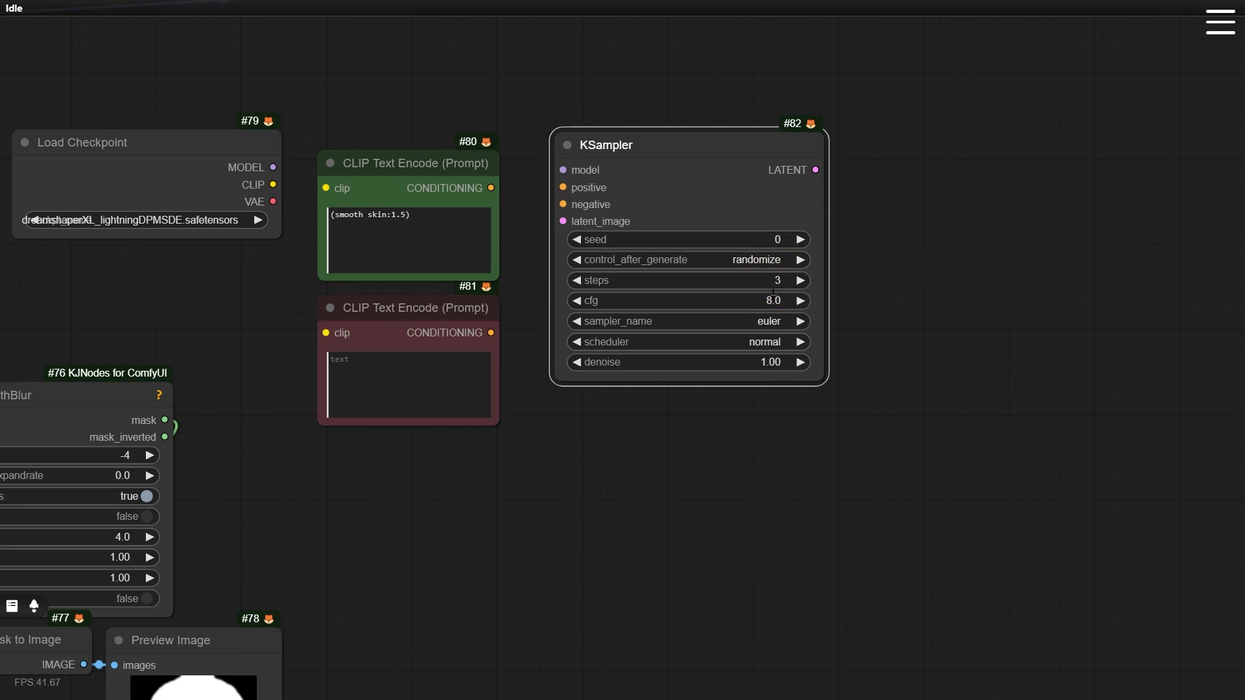
click(774, 301)
text(2)
key(Return)
click(770, 321)
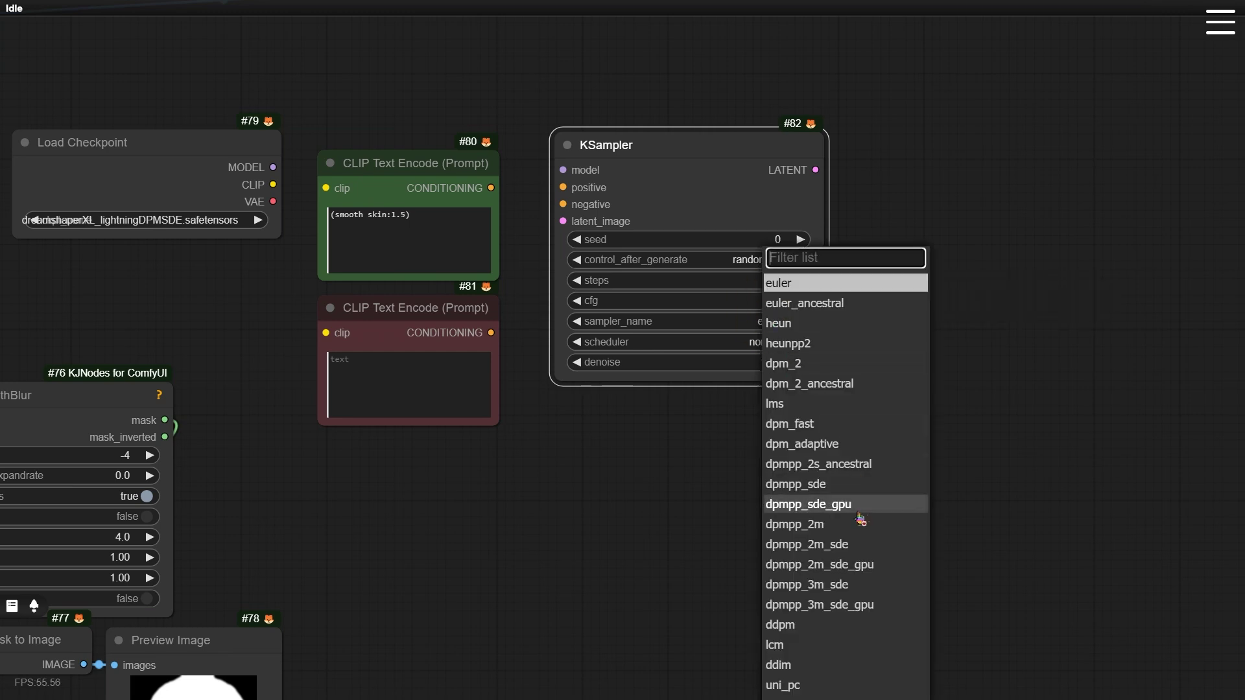
click(858, 544)
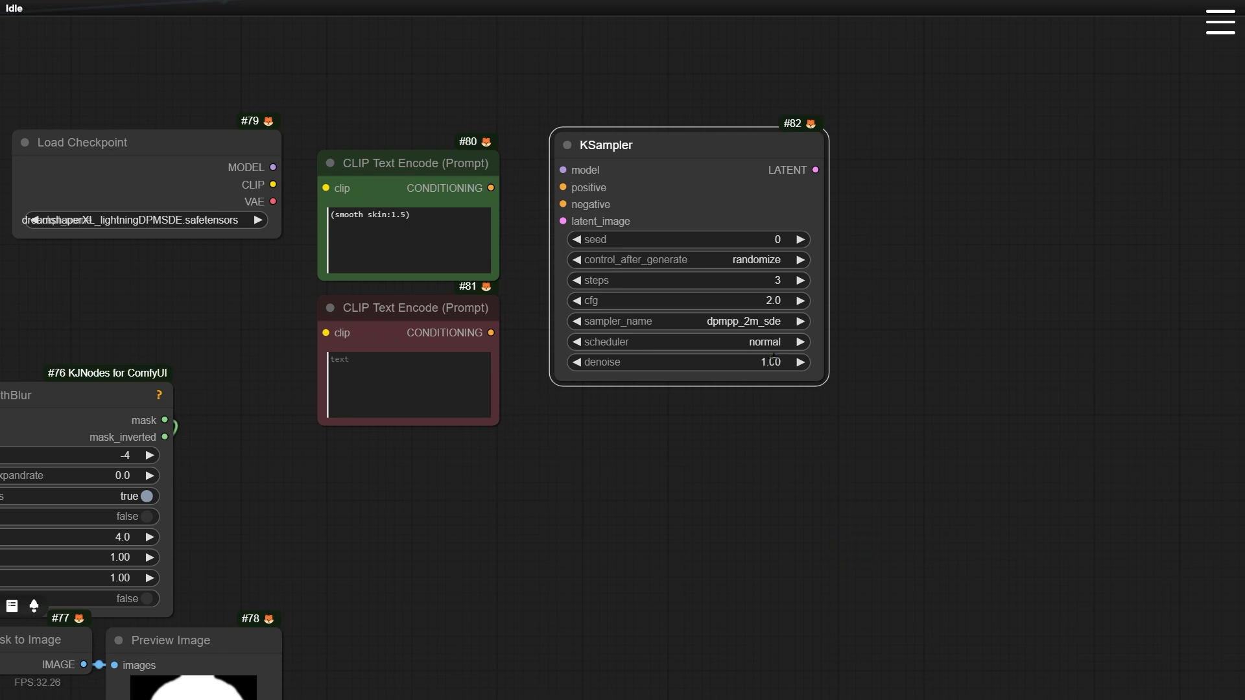
Step: Set the new KSampler's scheduler to karras and denoise to 0.40
click(772, 344)
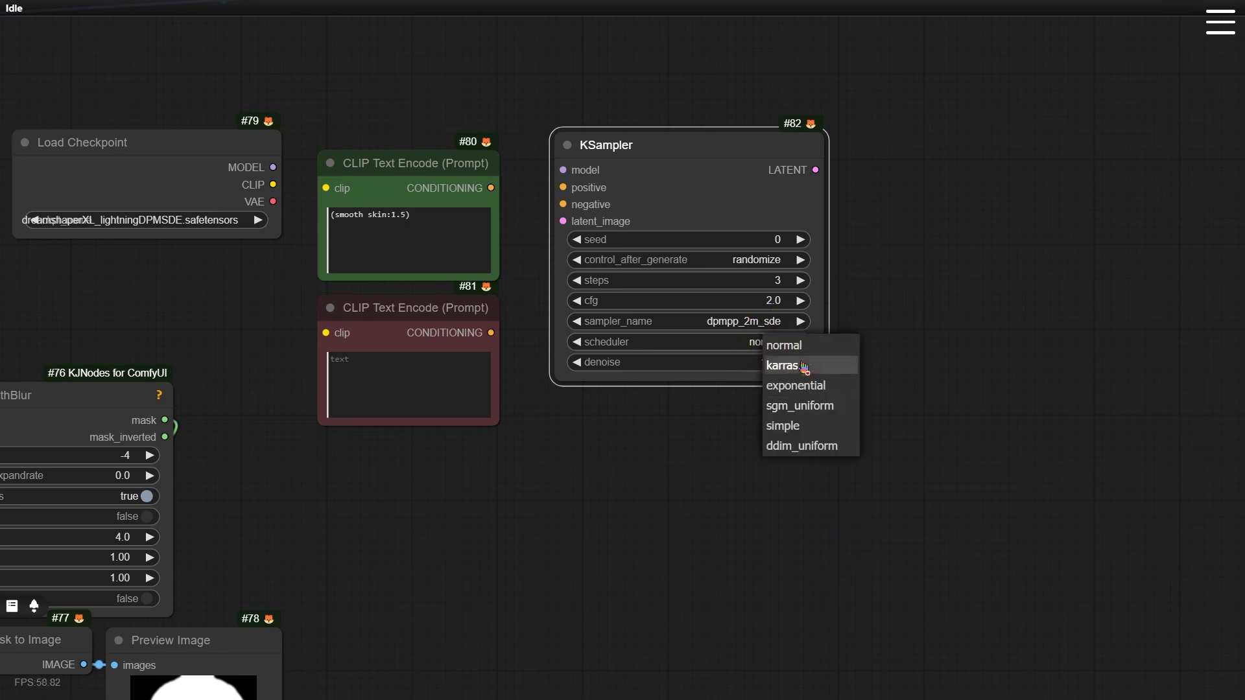
click(791, 365)
click(810, 467)
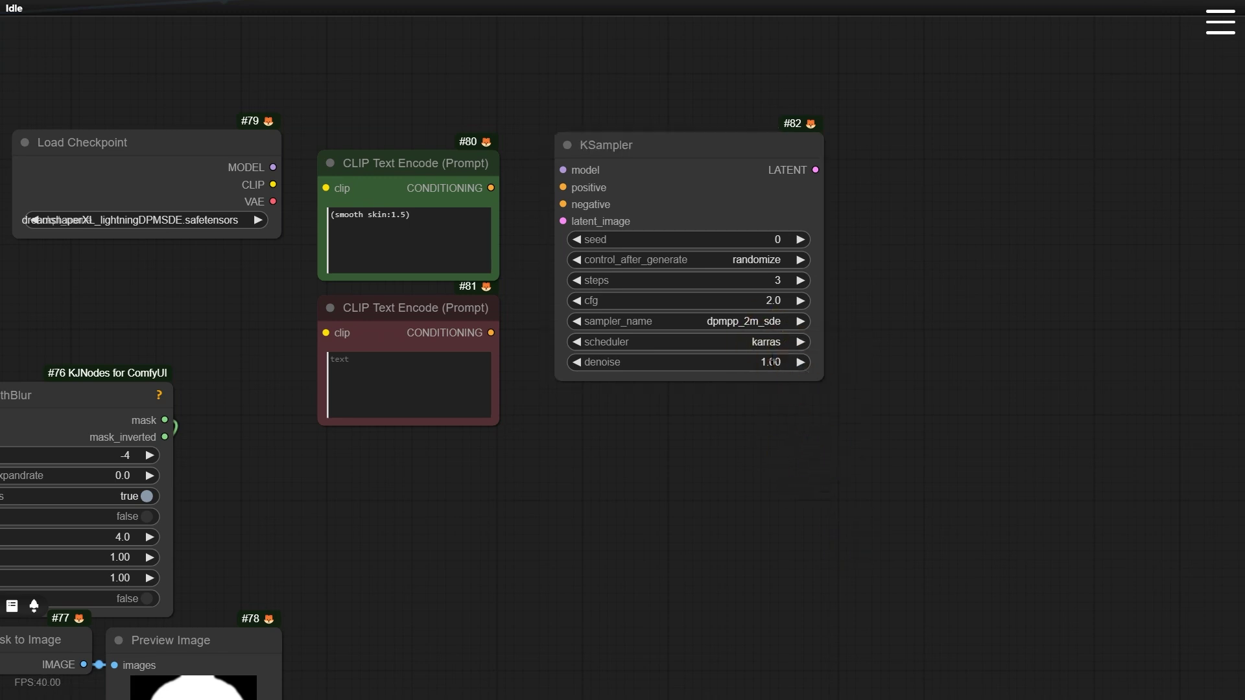
click(772, 361)
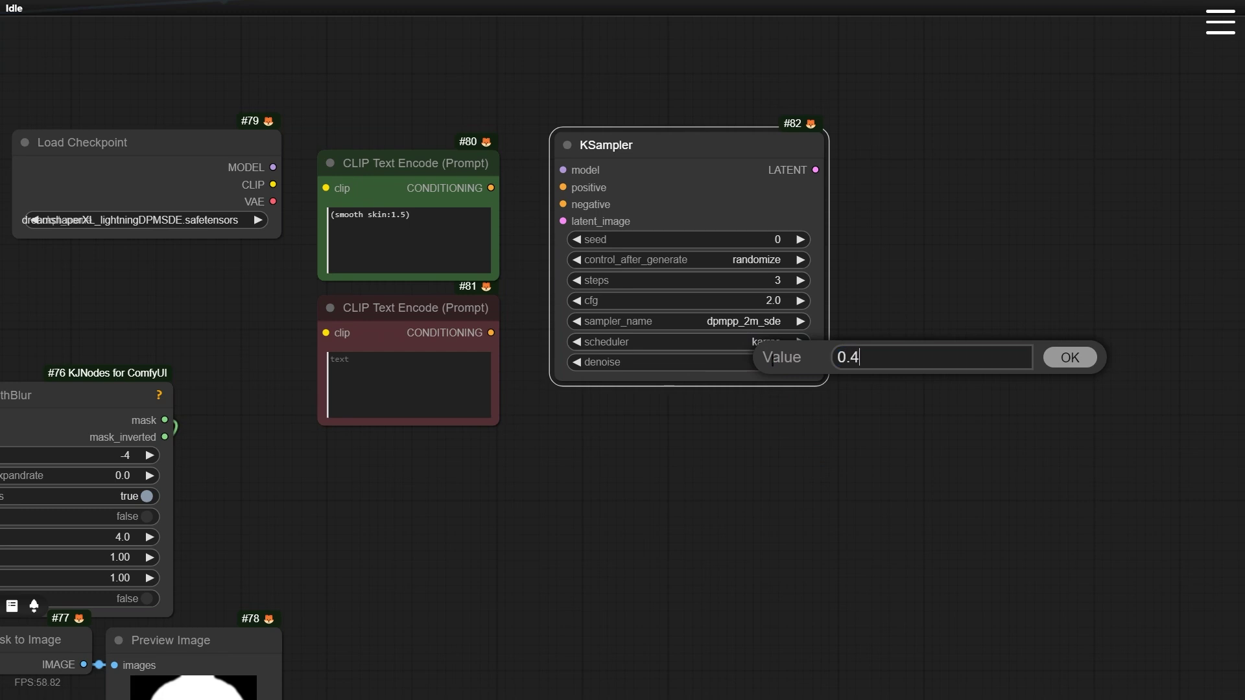
key(Return)
click(742, 423)
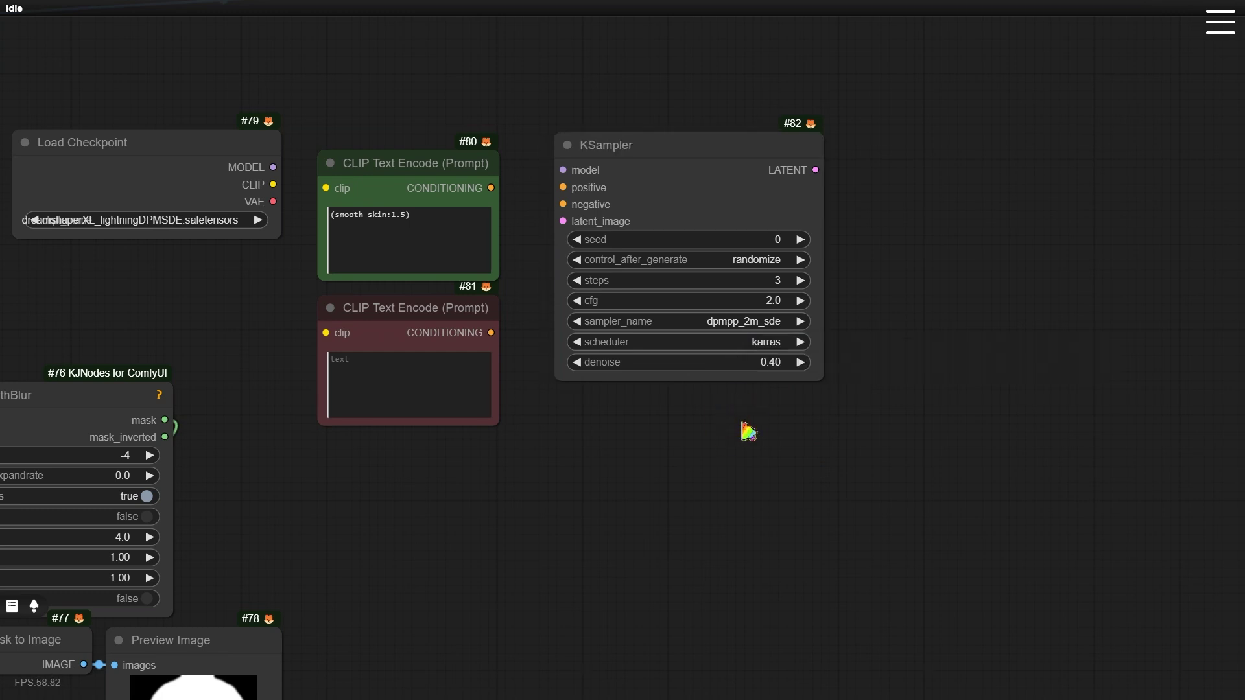
Step: Wire the checkpoint's MODEL to KSampler and CLIP to both prompts, and connect the prompts to KSampler's positive and negative inputs
drag(273, 184, 563, 170)
drag(490, 188, 563, 187)
drag(491, 332, 562, 204)
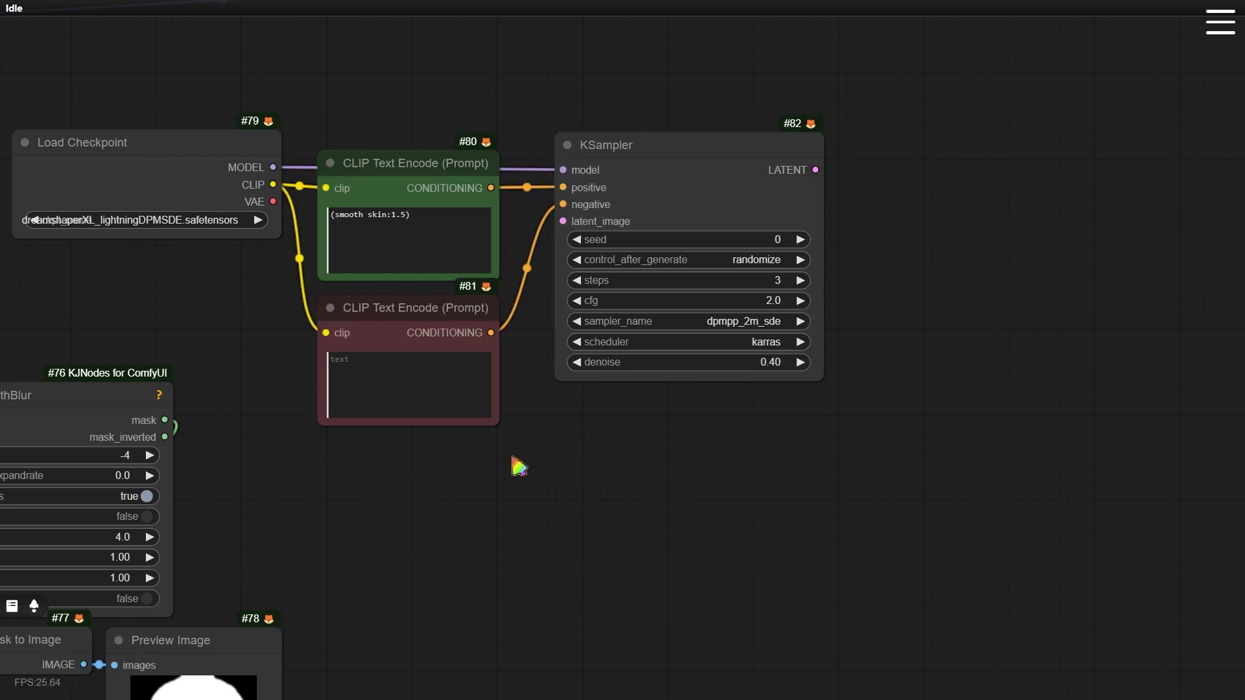
Step: Add a VAE Encode node below the negative prompt node
double_click(339, 473)
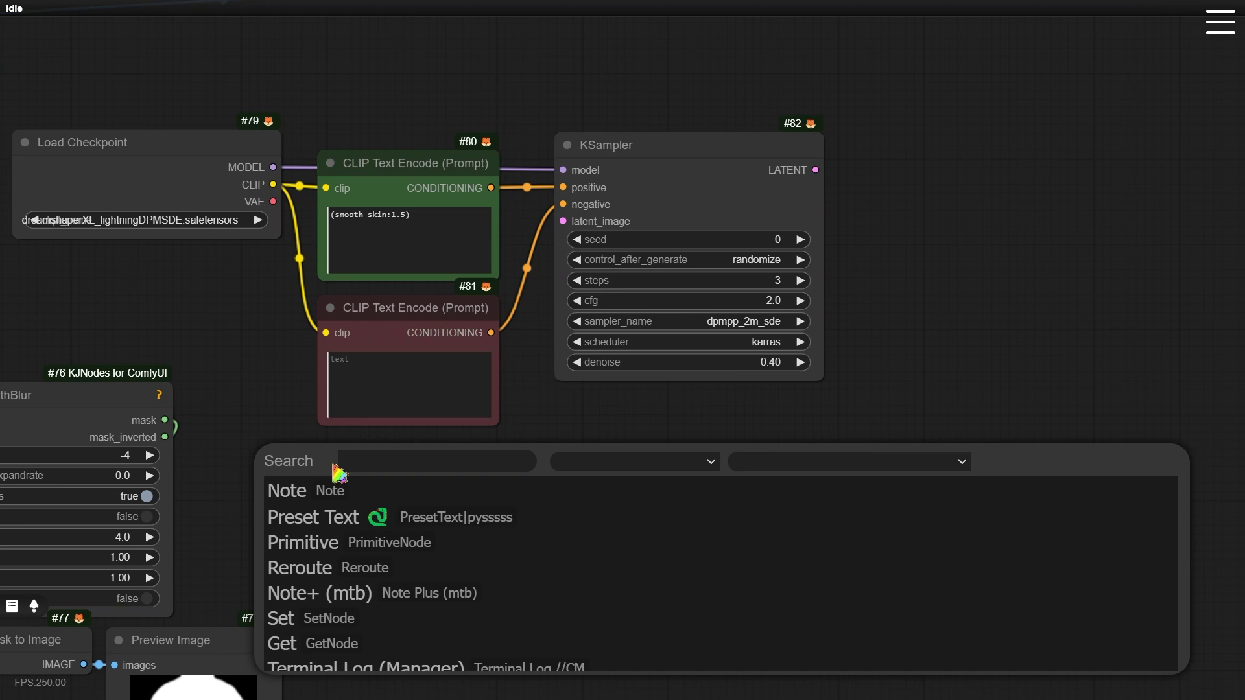
text(vae)
key(Down)
key(Down)
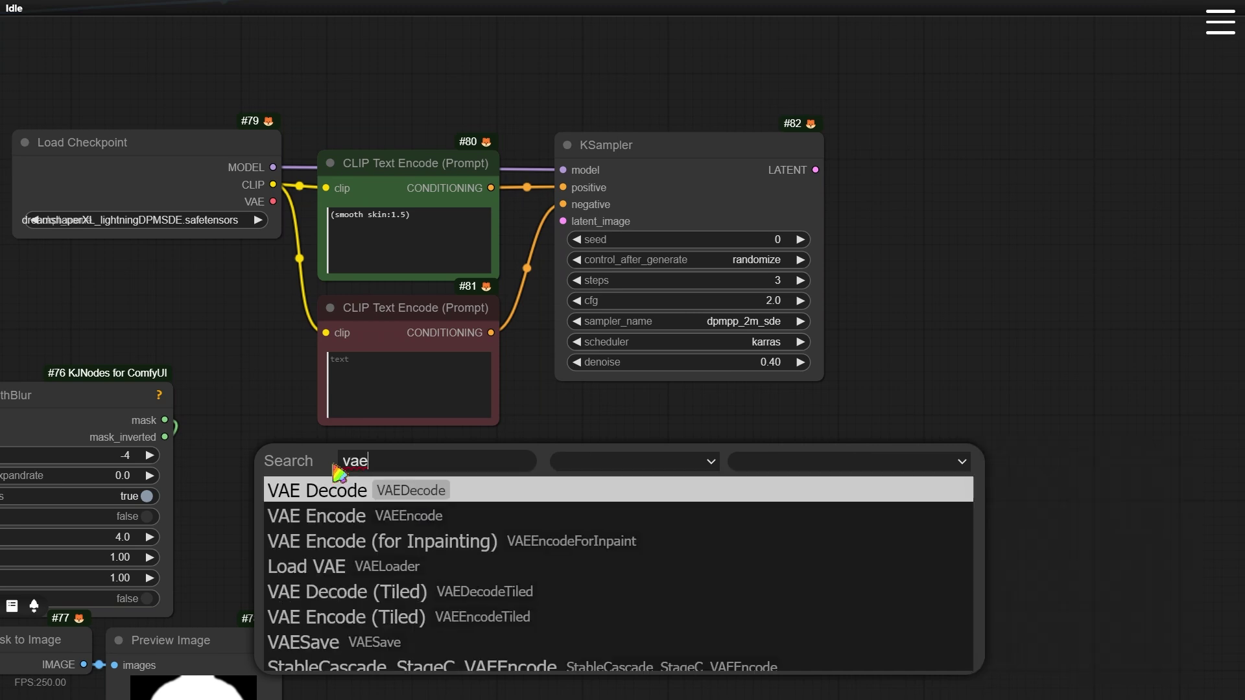
key(Return)
drag(369, 447, 359, 472)
Step: Add a Reroute above the face previews fed by ImageCropWithBBox's IMAGE output, and place a duplicate of it above Load Checkpoint
drag(94, 297, 704, 319)
scroll(703, 319, down, 2)
double_click(461, 148)
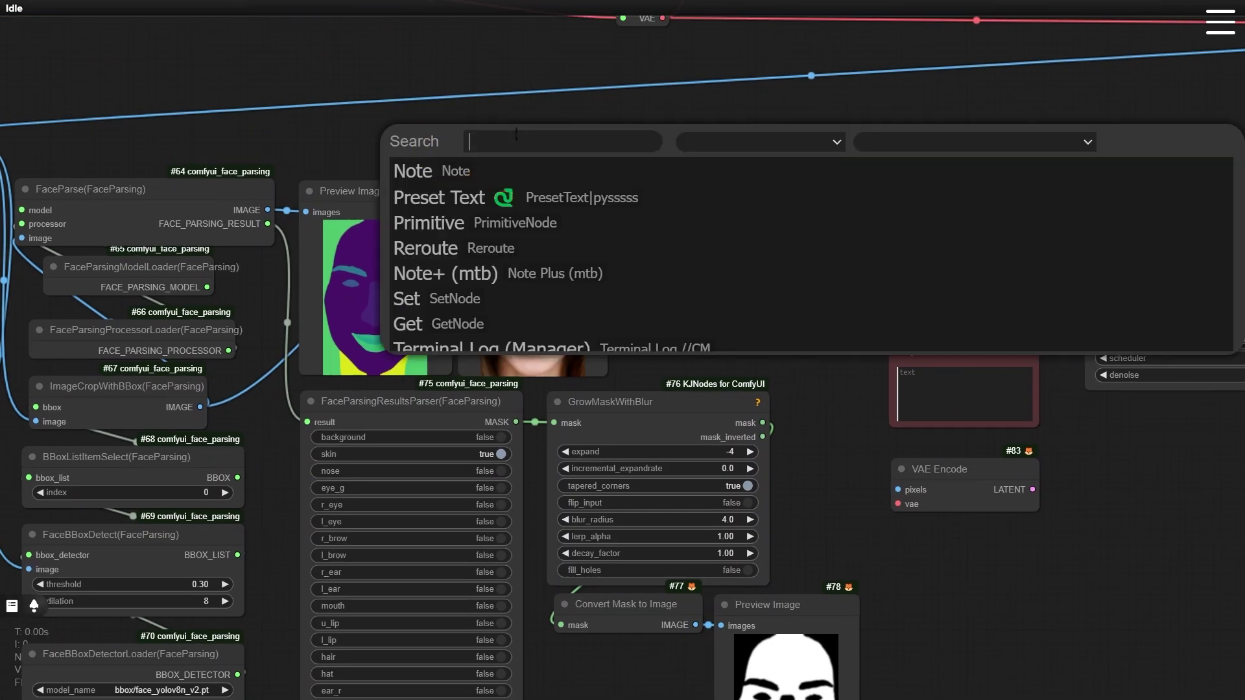
text(rer)
key(Return)
drag(480, 155, 429, 153)
drag(199, 407, 465, 214)
click(429, 146)
alt+drag(429, 146, 801, 151)
Step: Connect the rerouted cropped image to VAE Encode's pixels input and the checkpoint's VAE output to its vae input
drag(841, 151, 855, 500)
click(1102, 521)
scroll(1102, 520, up, 2)
scroll(1155, 454, up, 1)
drag(1172, 508, 1164, 497)
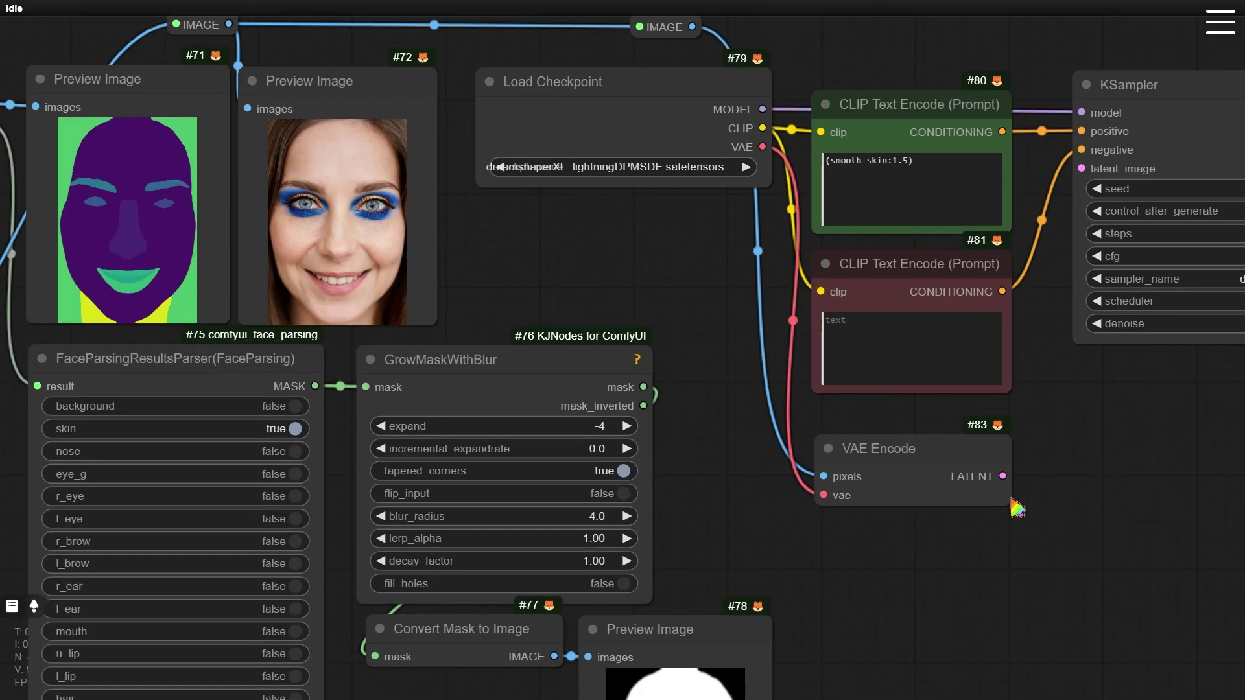
Step: Add a Set Latent Noise Mask node fed by VAE Encode and GrowMaskWithBlur's mask, and connect its output to KSampler's latent_image
double_click(827, 555)
text(set la)
click(840, 634)
drag(1002, 476, 823, 570)
drag(643, 387, 823, 589)
drag(1002, 571, 1082, 169)
Step: Add a VAE Decode node below KSampler, fed by its LATENT output and the checkpoint's VAE
drag(1139, 442, 600, 431)
drag(788, 102, 516, 404)
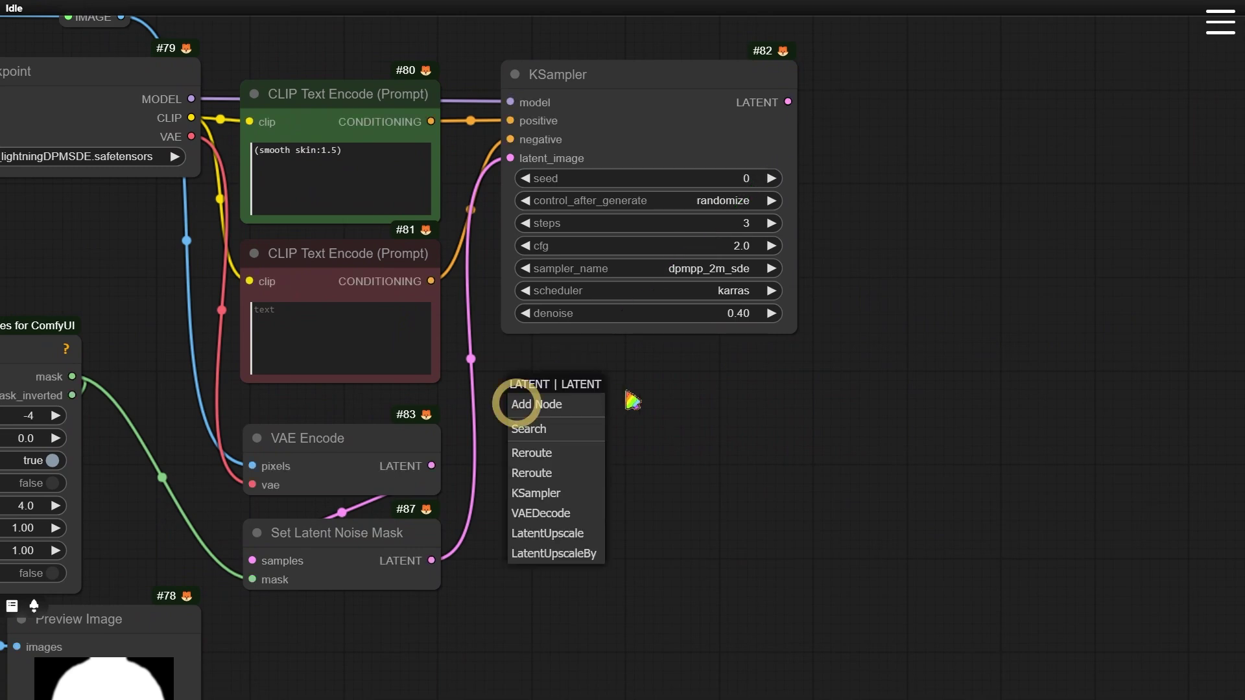
click(561, 518)
drag(600, 391, 647, 370)
drag(604, 493, 801, 405)
scroll(801, 405, down, 2)
drag(468, 114, 772, 341)
Step: Add an Image Comparer (rgthree) node beside KSampler, enlarge it and connect VAE Decode's IMAGE output to image_a
drag(1061, 126, 756, 216)
double_click(737, 193)
text(image comp)
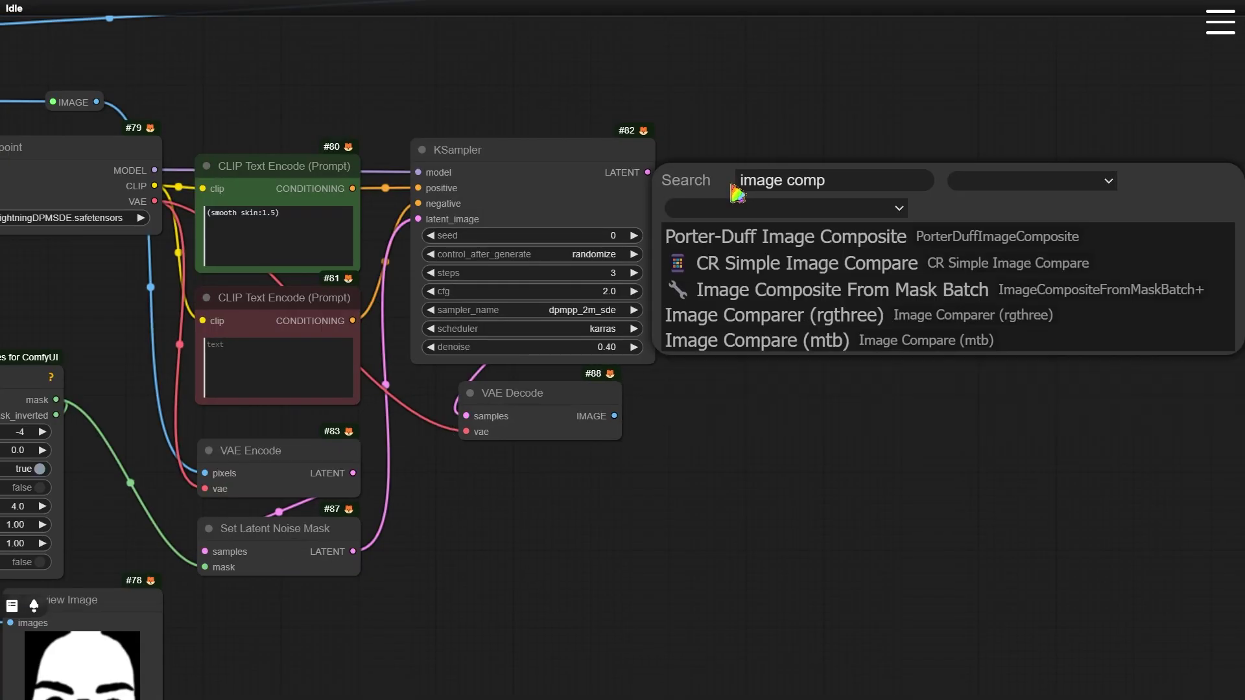
click(774, 315)
drag(818, 174, 765, 148)
drag(841, 248, 1129, 611)
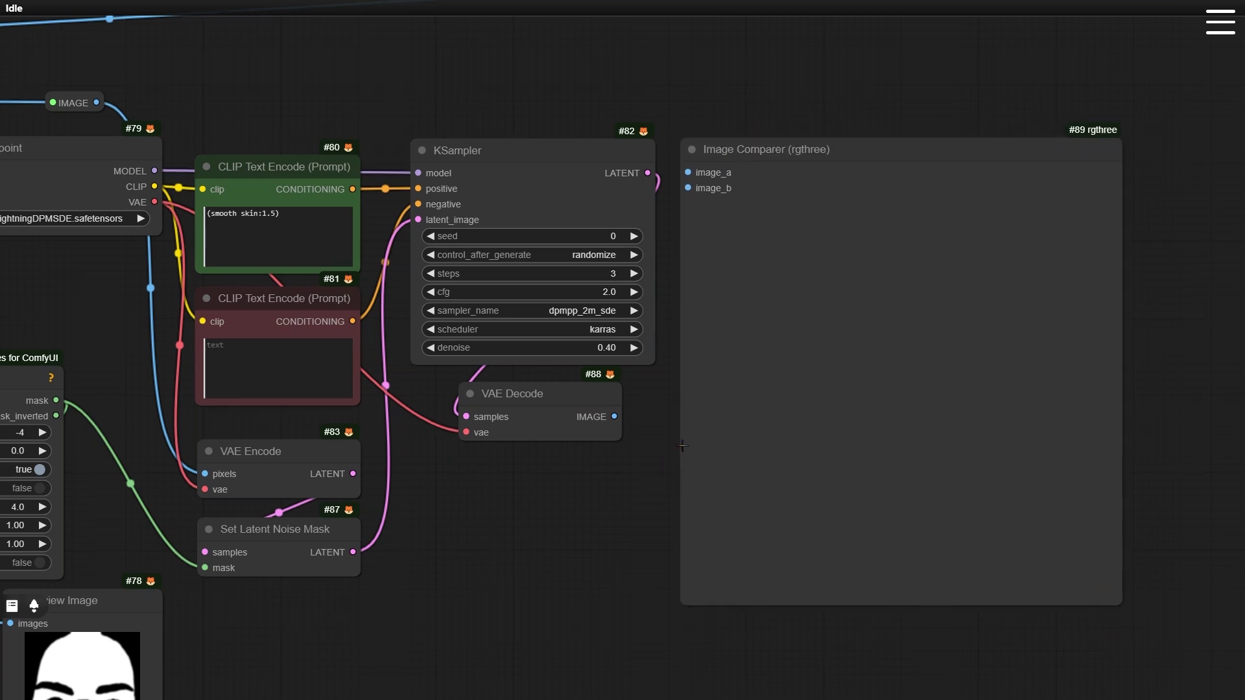
drag(614, 418, 688, 172)
Step: Paste another Reroute above KSampler to carry the original cropped image, and connect it to Image Comparer's image_b
scroll(639, 286, down, 5)
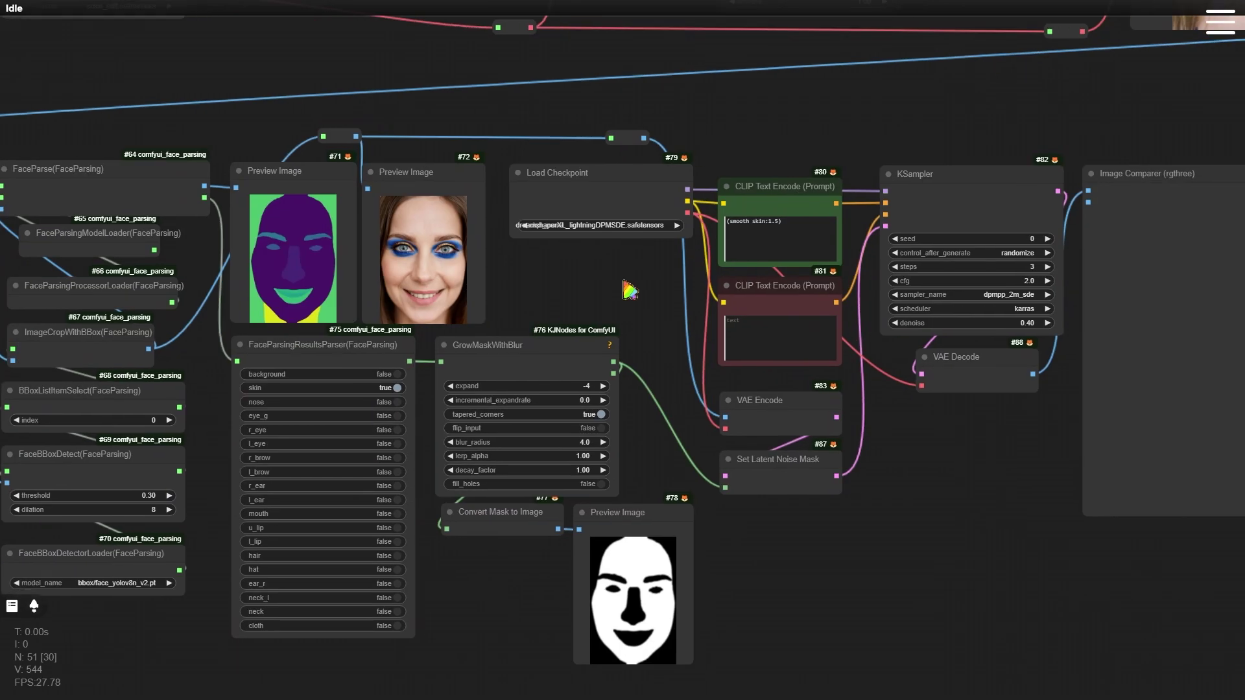
scroll(592, 292, up, 7)
key(ctrl+v)
drag(959, 434, 894, 78)
drag(1196, 480, 642, 486)
drag(345, 85, 671, 98)
drag(104, 95, 750, 188)
Step: Run the workflow to generate the smoothed-skin portrait and view it in Image Comparer
drag(615, 571, 520, 538)
scroll(520, 544, down, 3)
drag(520, 545, 651, 491)
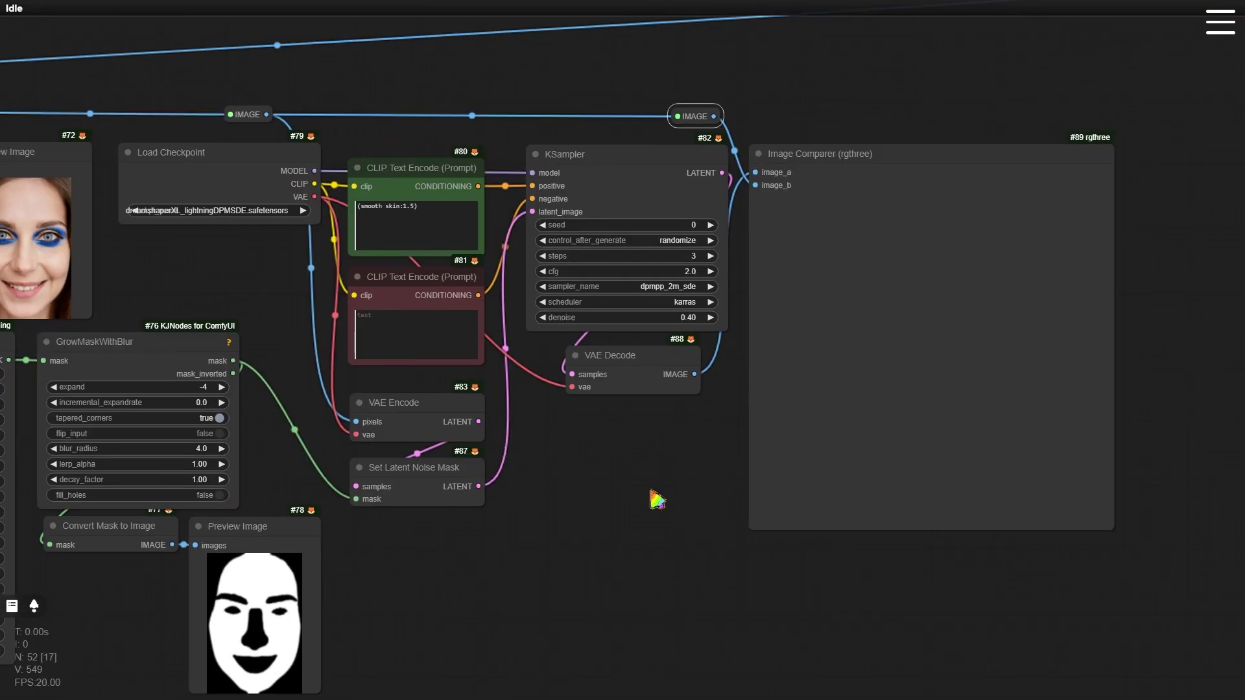
mouse_move(1220, 23)
click(1148, 61)
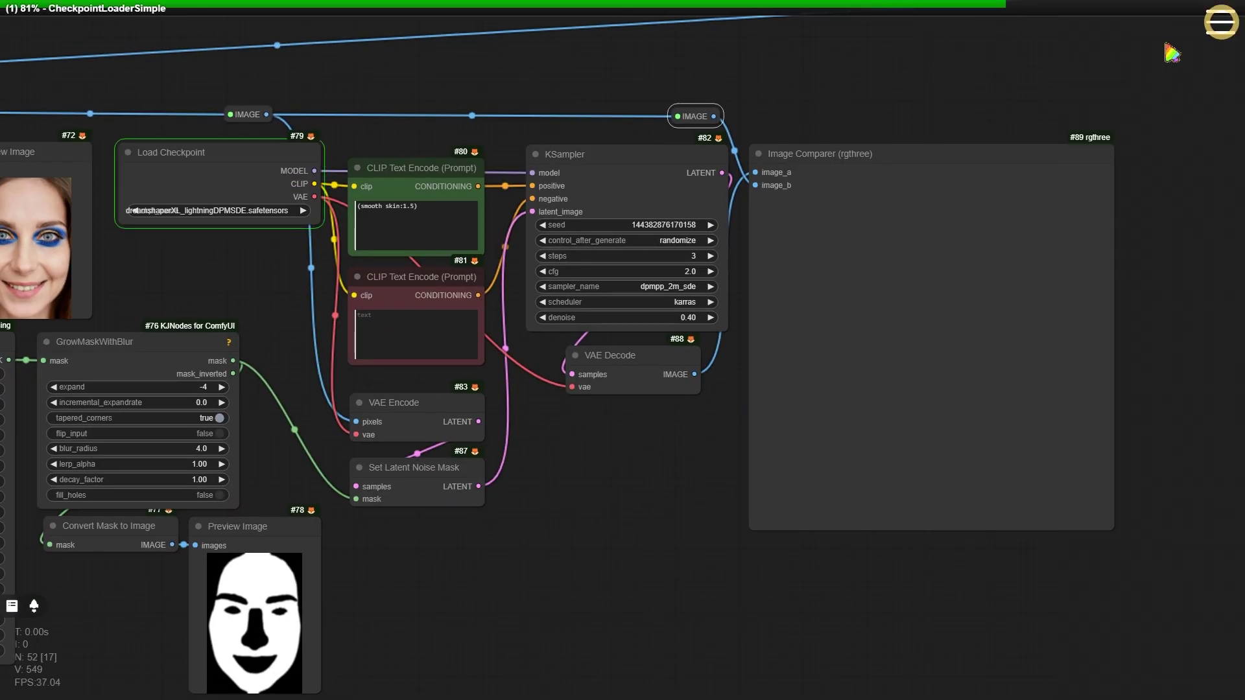
drag(710, 561, 701, 550)
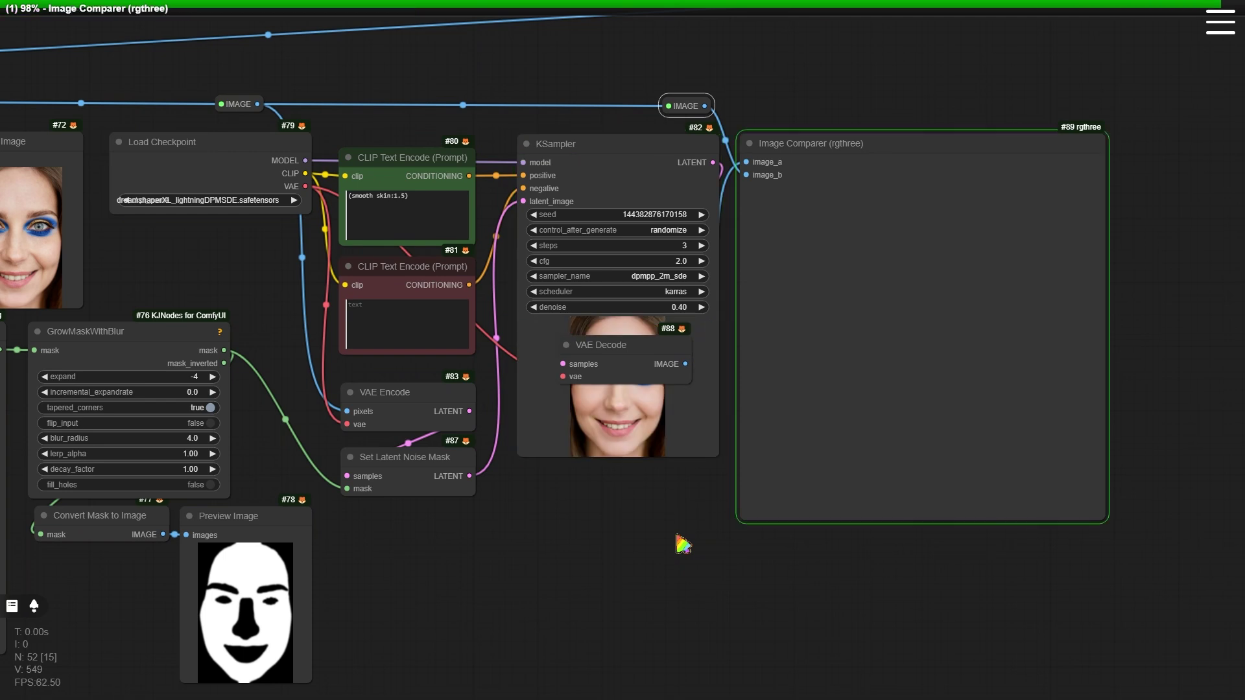
scroll(1005, 591, up, 4)
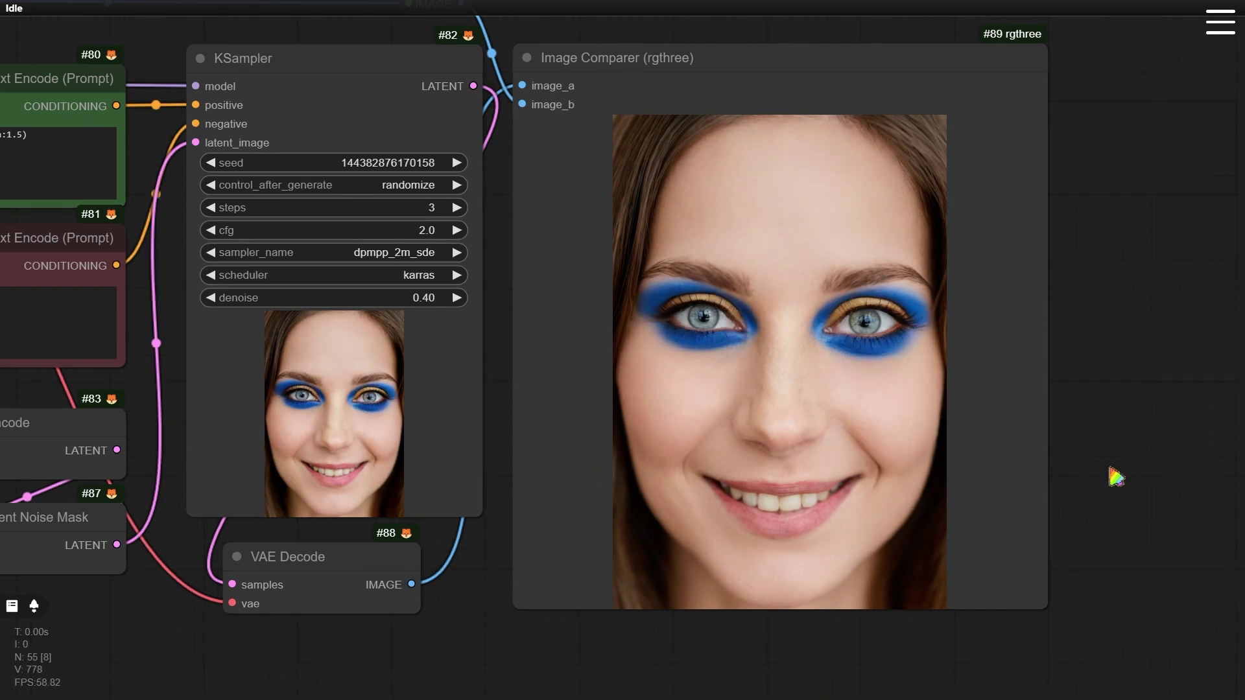
Step: Add a ColorAdjust(FaceParsing) node and place it beside Image Comparer
drag(1116, 476, 544, 506)
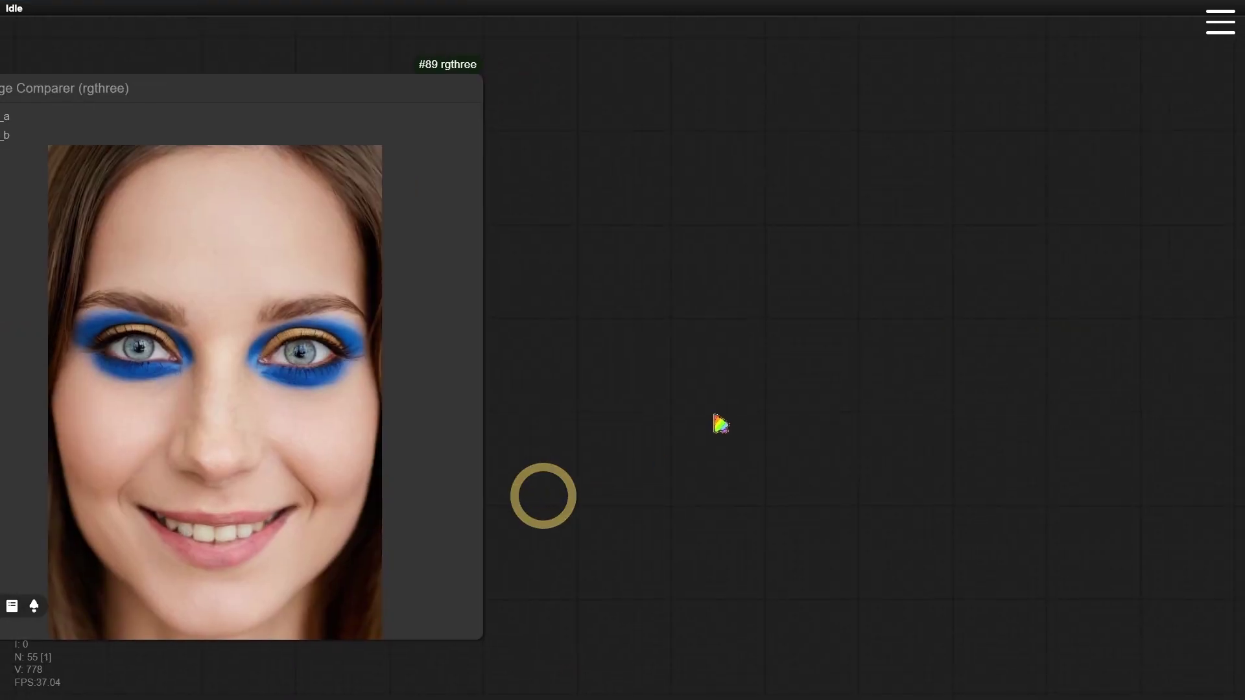
scroll(703, 426, down, 4)
drag(784, 422, 662, 369)
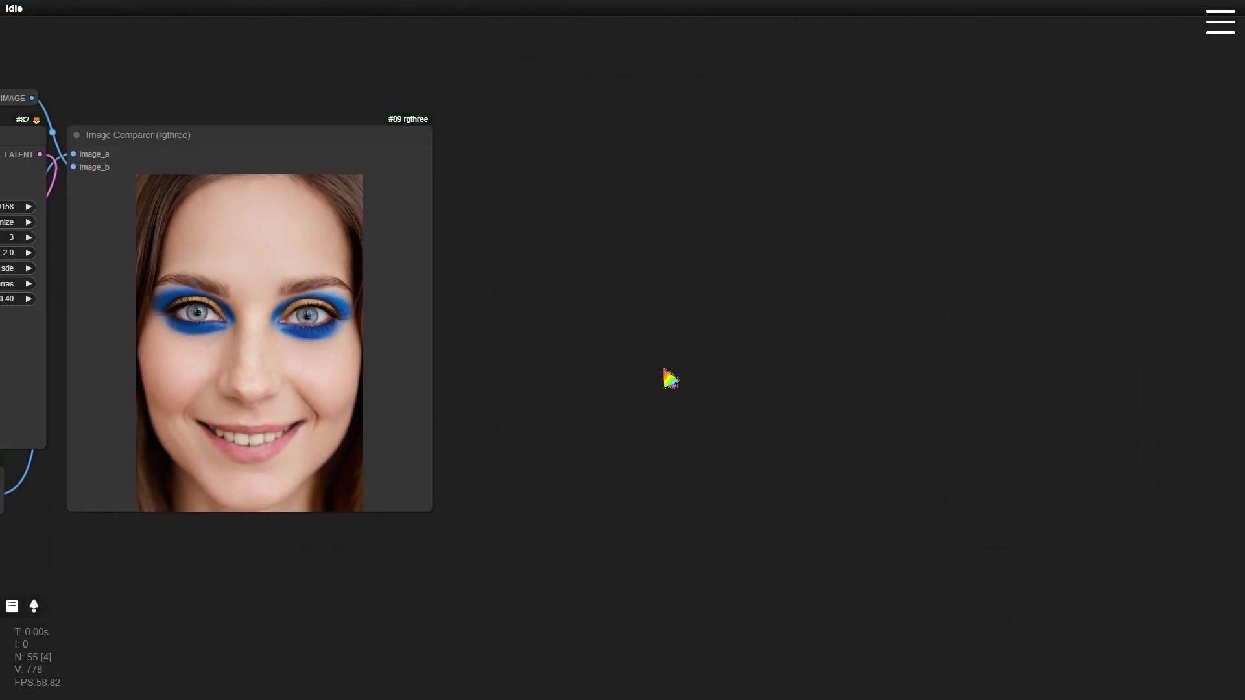
double_click(512, 146)
text(colo)
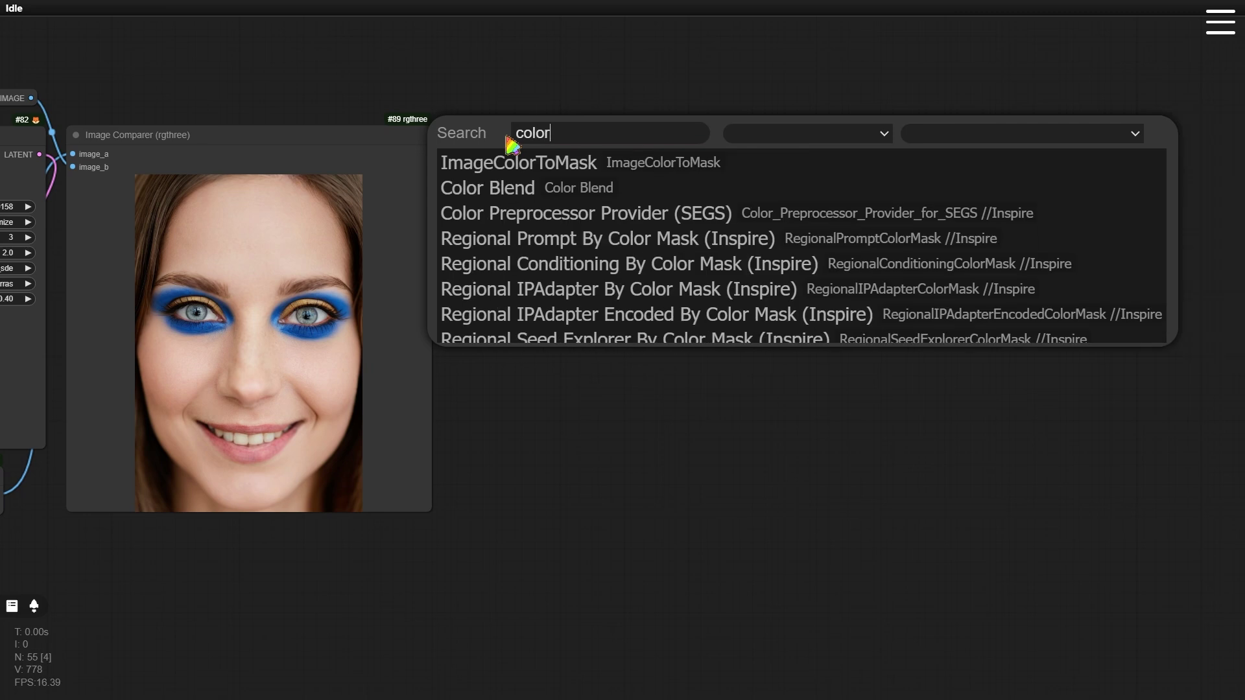
text(ra)
key(Return)
drag(562, 133, 544, 138)
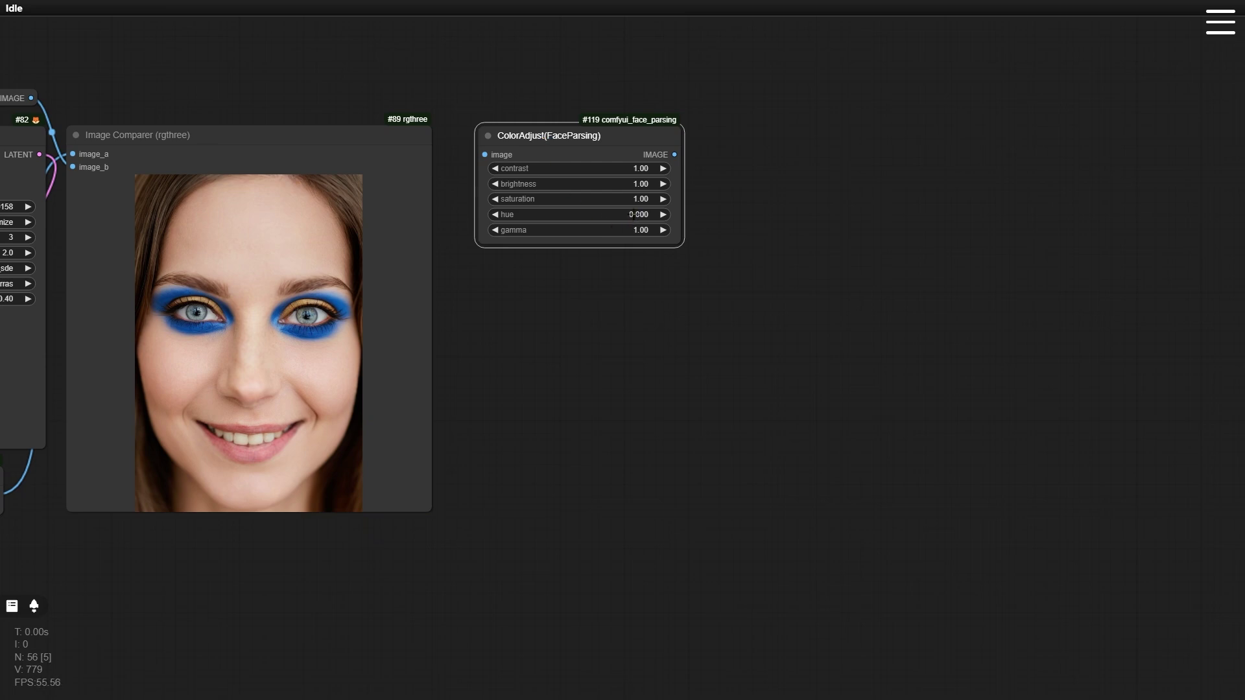
Step: Set the ColorAdjust(FaceParsing) hue to -0.047, attach a Preview Image node to its IMAGE output and enlarge the preview
click(633, 215)
text(-0.05)
key(Return)
drag(674, 154, 764, 143)
click(790, 377)
drag(846, 162, 839, 289)
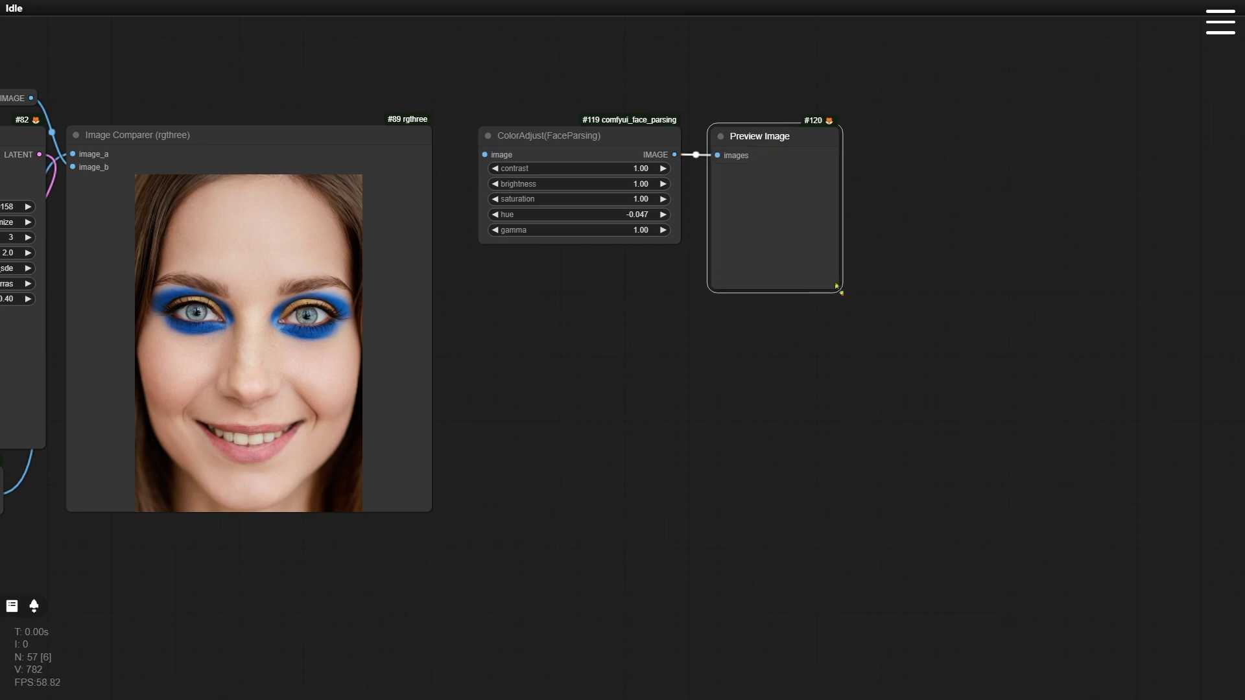
Step: Connect VAE Decode's IMAGE output to ColorAdjust's image input and set KSampler's control_after_generate to fixed
drag(619, 276, 882, 260)
drag(262, 478, 749, 138)
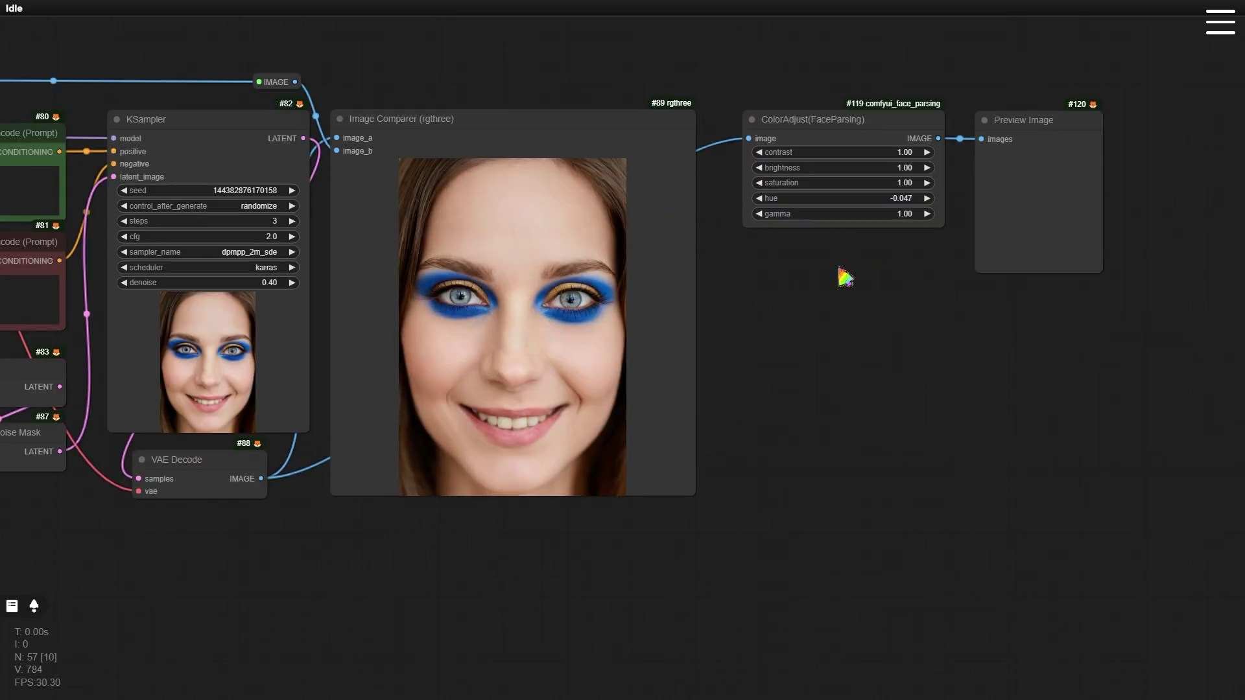
drag(783, 305, 906, 311)
click(413, 212)
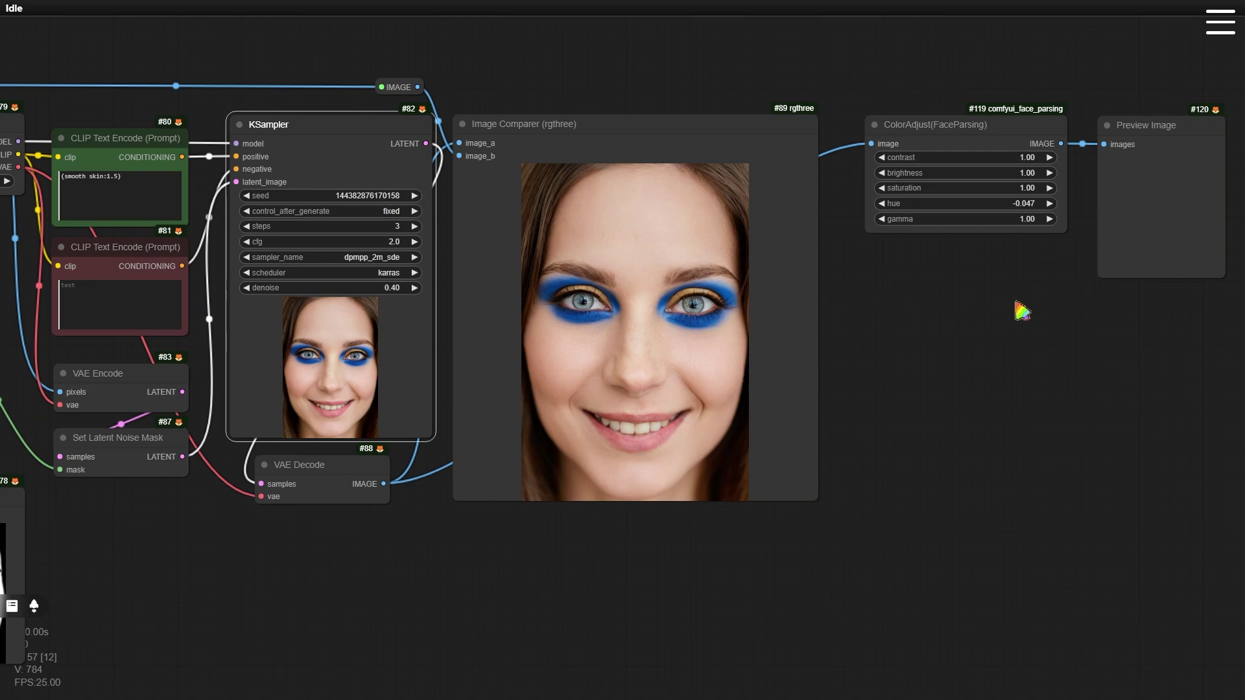
Step: Run the workflow and inspect the hue-shifted portrait in the Preview Image node beside ColorAdjust
drag(1021, 311, 900, 308)
click(1220, 30)
click(1153, 63)
click(1220, 21)
scroll(1120, 303, up, 7)
drag(1119, 303, 1013, 483)
scroll(1020, 317, up, 4)
drag(1020, 317, 1017, 384)
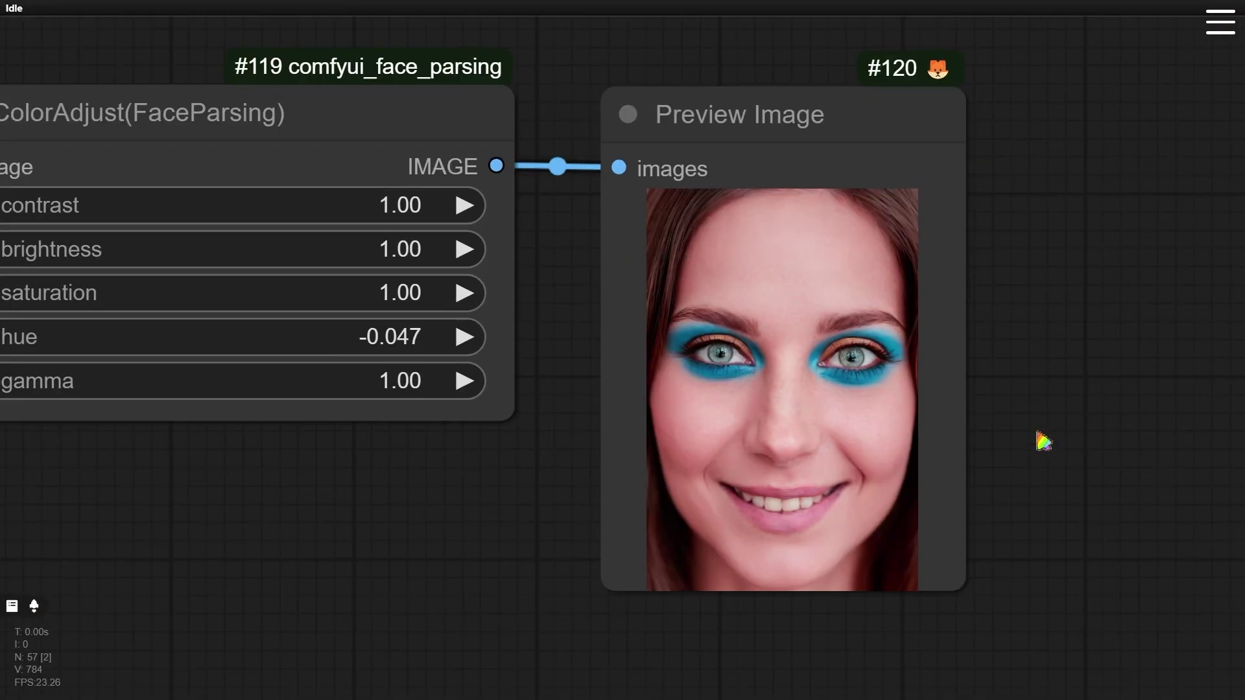
scroll(1038, 434, down, 4)
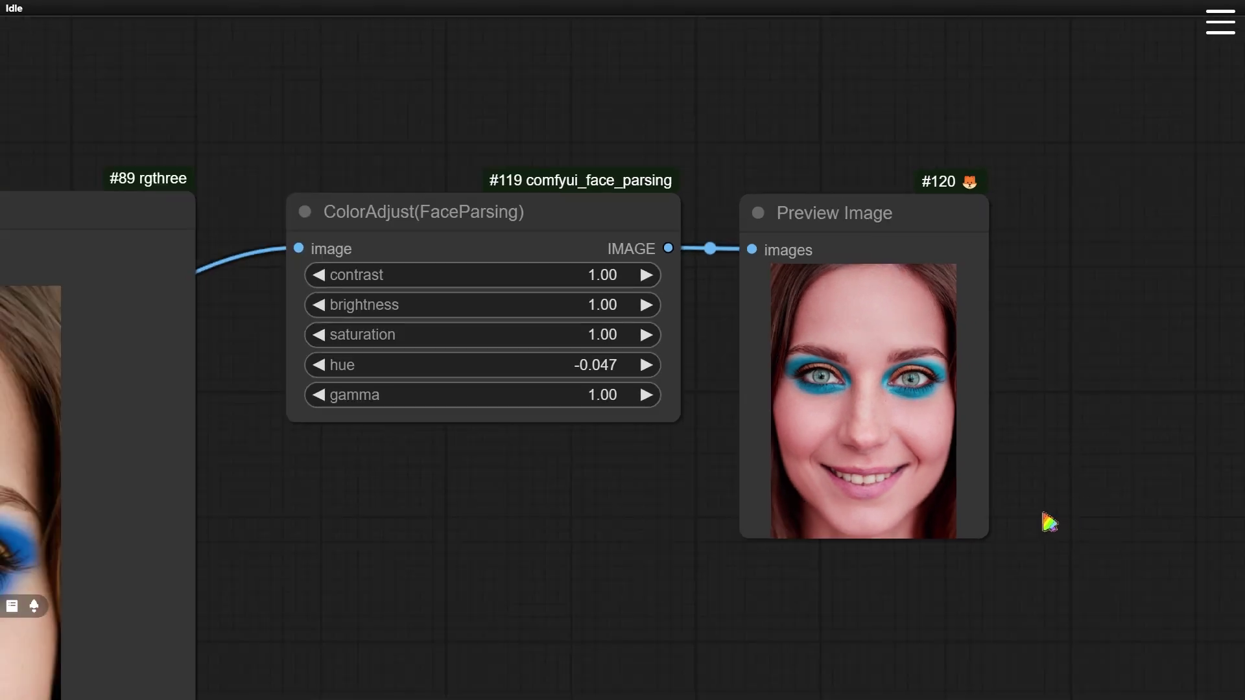
scroll(1014, 519, down, 3)
scroll(869, 389, down, 5)
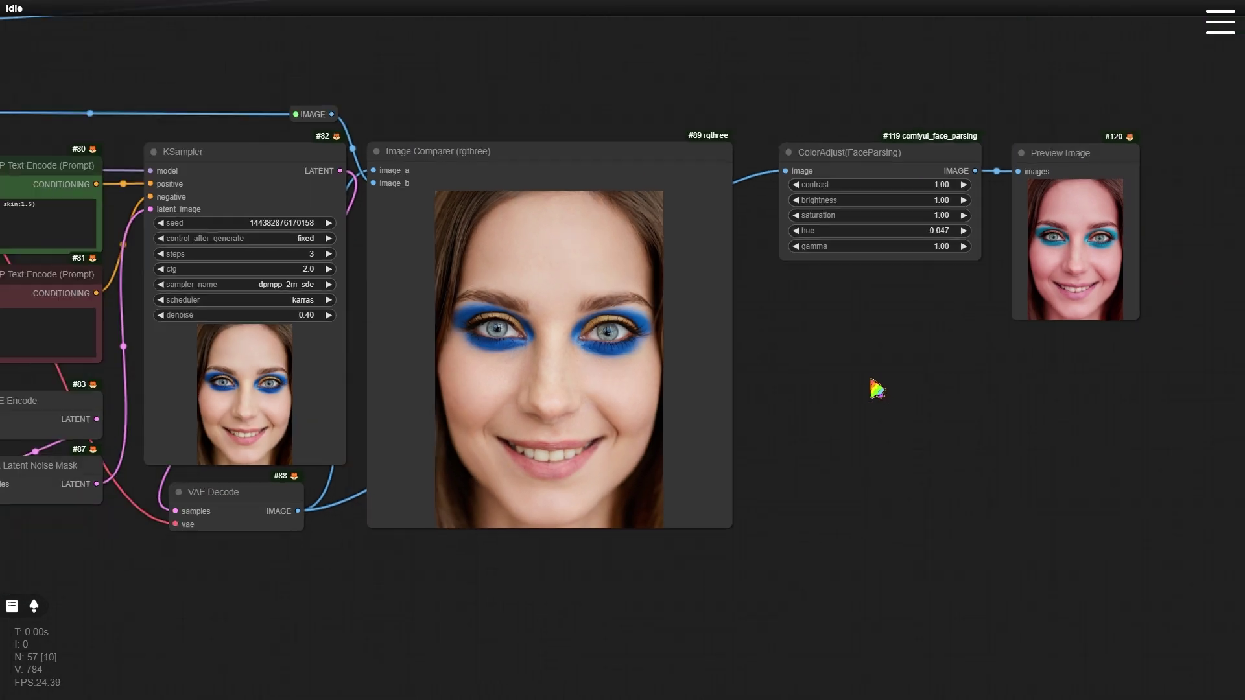
Step: Duplicate the FaceParsingResultsParser, GrowMaskWithBlur, Convert Mask to Image and mask Preview Image nodes, and place the copies below ColorAdjust
drag(363, 586, 808, 555)
scroll(551, 605, up, 4)
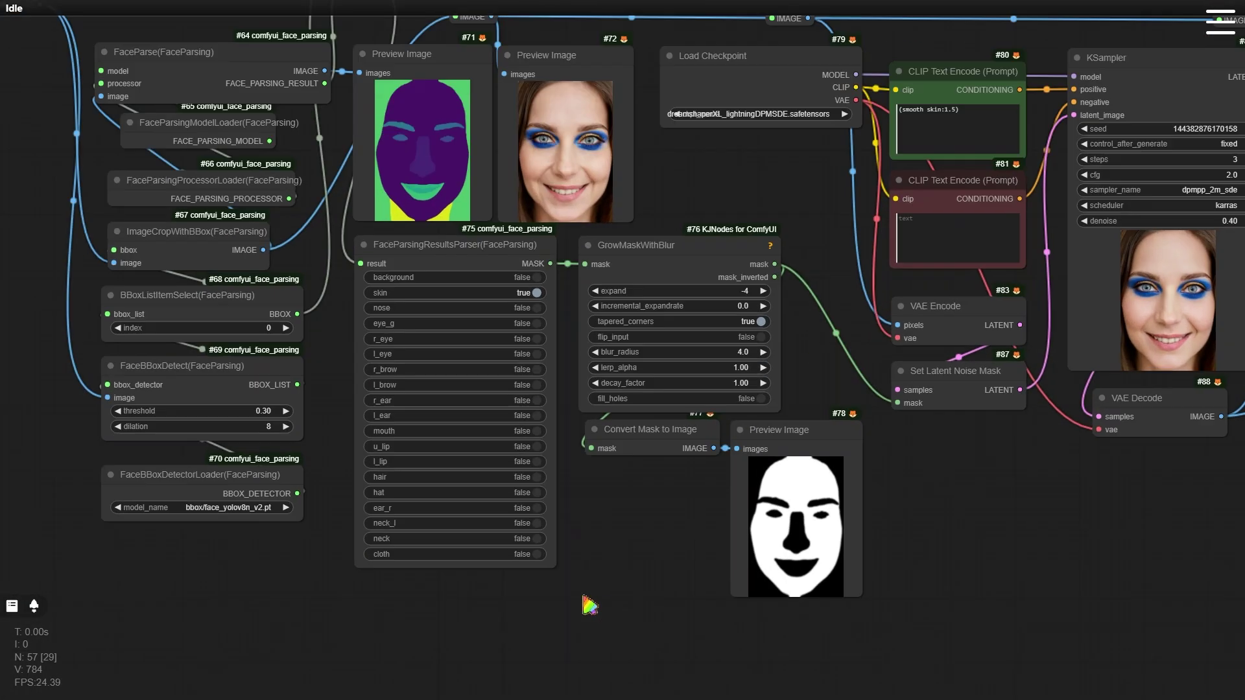
drag(815, 597, 380, 241)
click(1081, 519)
drag(1081, 520, 98, 562)
drag(920, 446, 523, 448)
key(ctrl+v)
drag(574, 343, 428, 296)
click(861, 339)
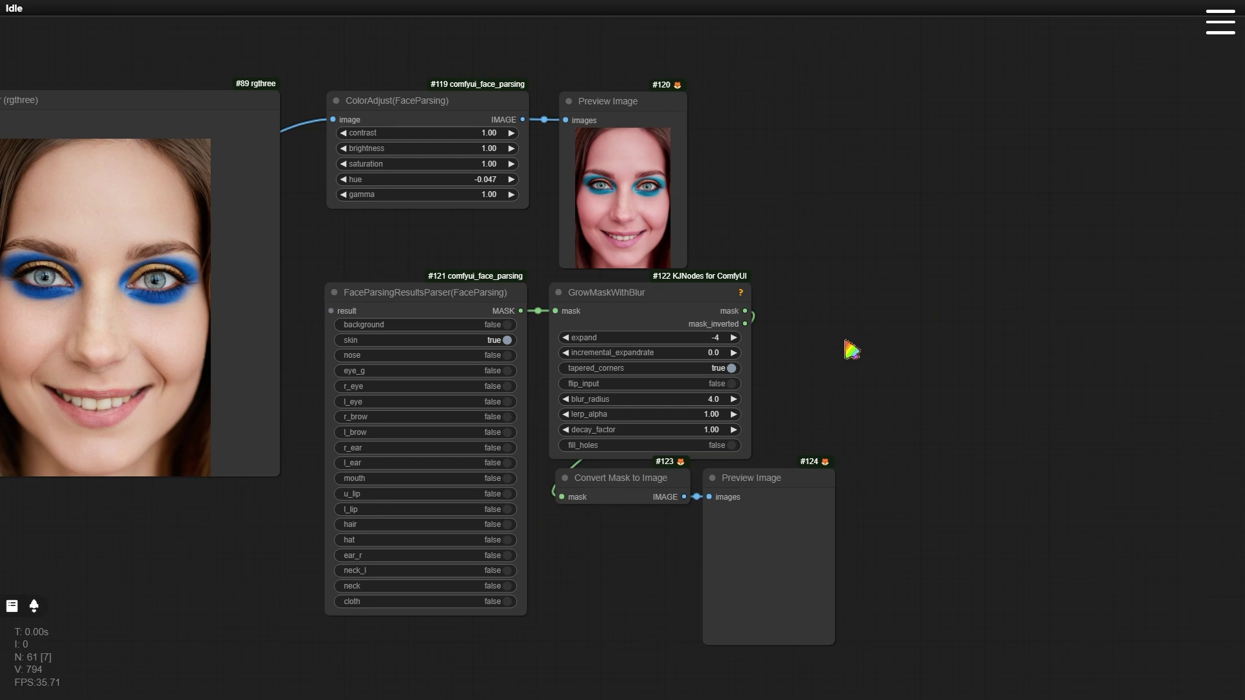
Step: In the duplicated FaceParsingResultsParser, turn off skin and turn on u_lip and l_lip
scroll(850, 348, up, 2)
drag(514, 597, 638, 528)
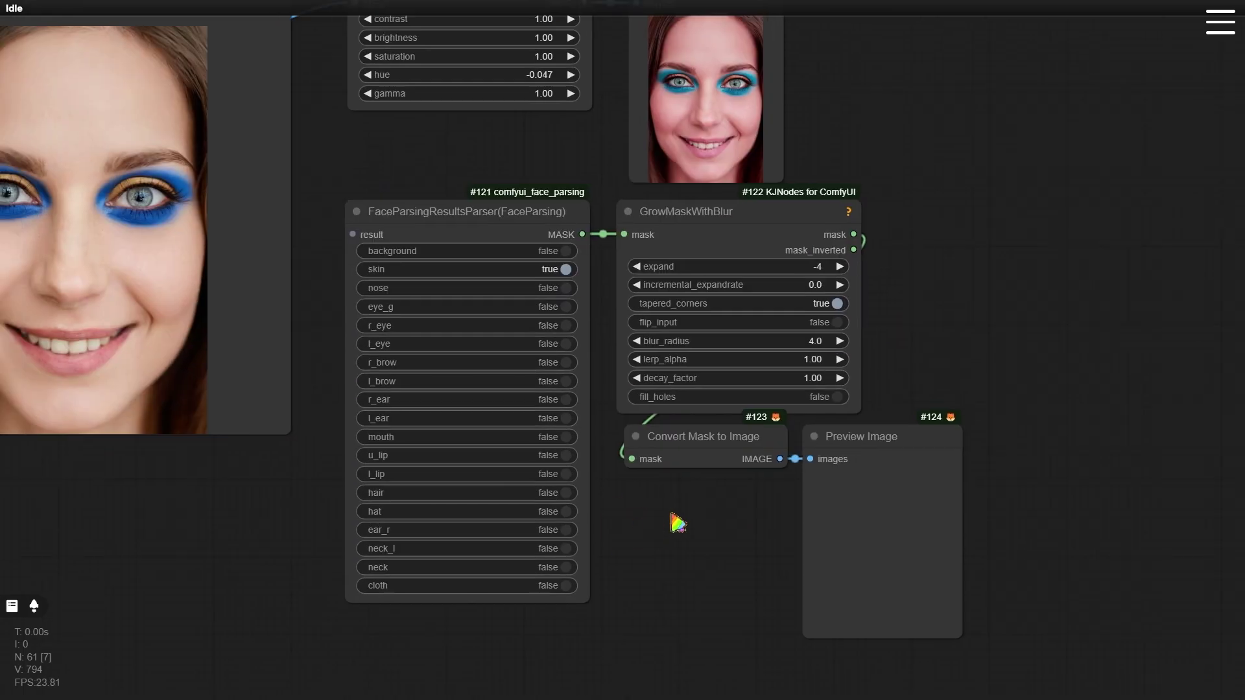
click(555, 276)
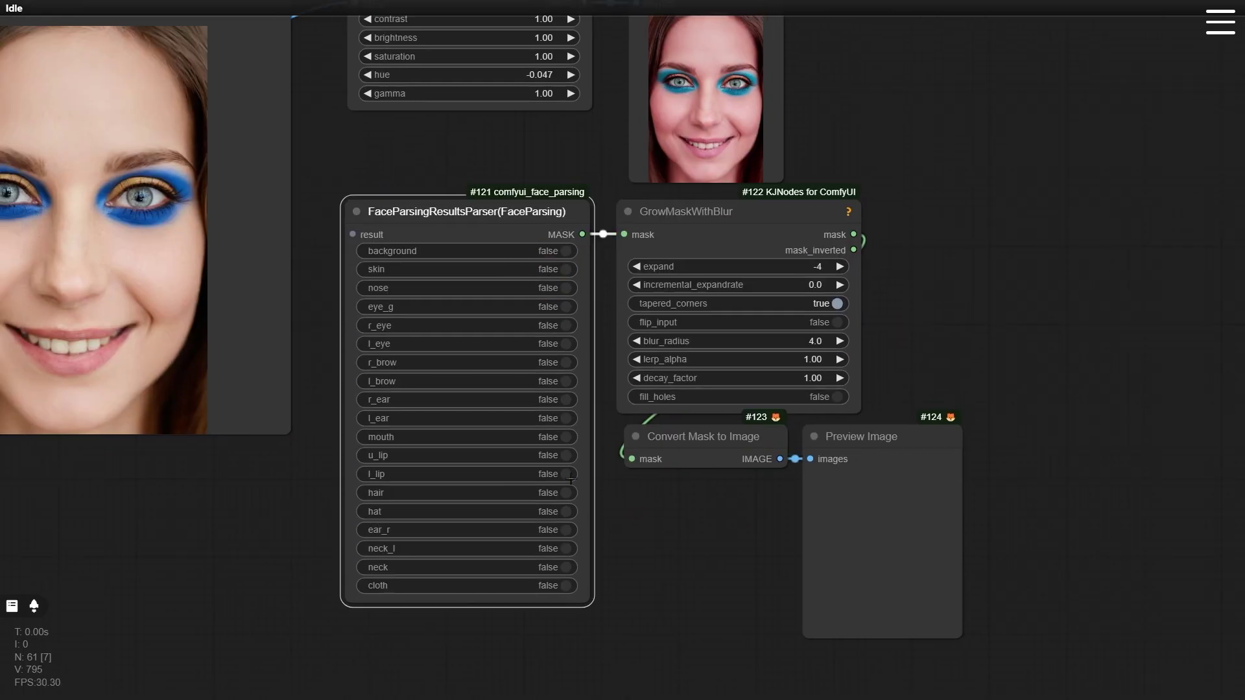
Step: Paste a Reroute above Image Comparer to carry FACE_PARSING_RESULT, and connect it to the result input of the duplicated FaceParsingResultsParser
drag(670, 499, 822, 578)
scroll(801, 559, down, 7)
scroll(239, 221, up, 5)
click(117, 223)
drag(709, 183, 508, 165)
drag(920, 183, 848, 134)
key(ctrl+v)
drag(775, 171, 768, 435)
drag(600, 165, 948, 193)
scroll(948, 193, down, 5)
scroll(261, 189, up, 5)
drag(692, 178, 418, 171)
scroll(418, 171, down, 3)
drag(64, 180, 996, 176)
scroll(1008, 197, up, 3)
scroll(1004, 199, up, 2)
drag(1147, 414, 638, 180)
drag(928, 541, 772, 535)
Step: Set the duplicated GrowMaskWithBlur node's expand to 2 and blur_radius to 2.0
scroll(778, 544, right, 3)
scroll(800, 289, up, 2)
click(800, 290)
text(2)
click(1096, 286)
click(786, 385)
text(2)
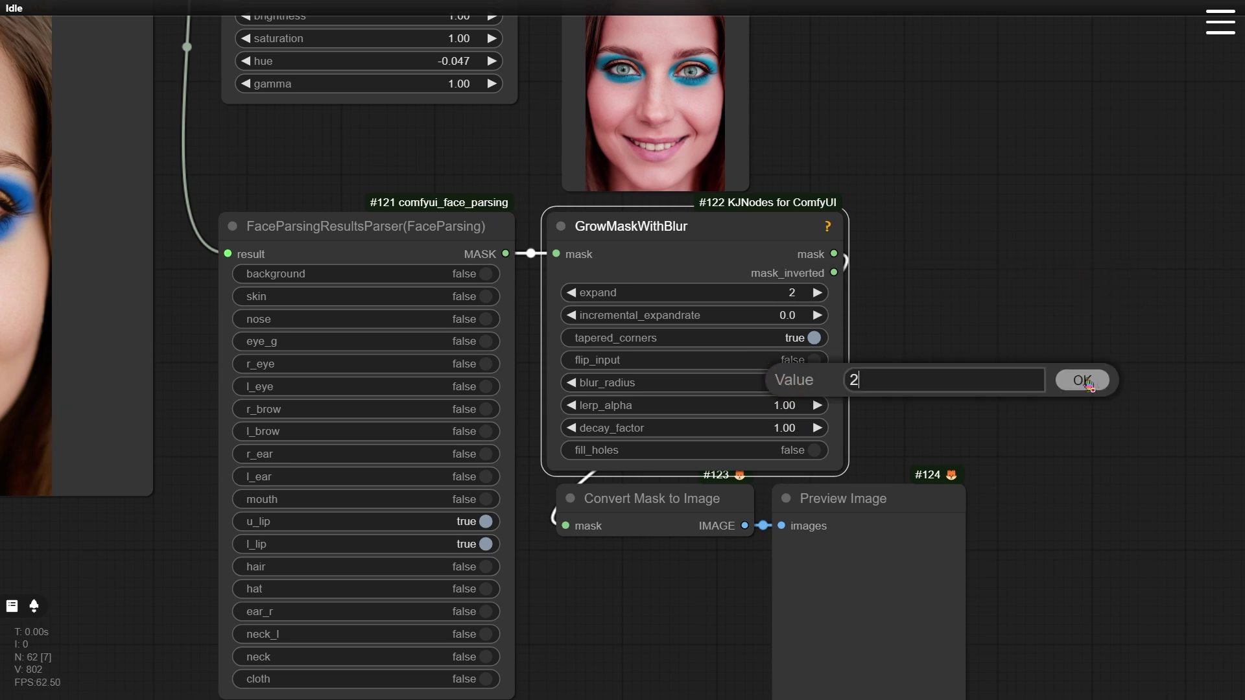
click(1081, 381)
Step: Run the workflow to generate the lip mask and view it in the duplicated mask preview
drag(1010, 556, 986, 490)
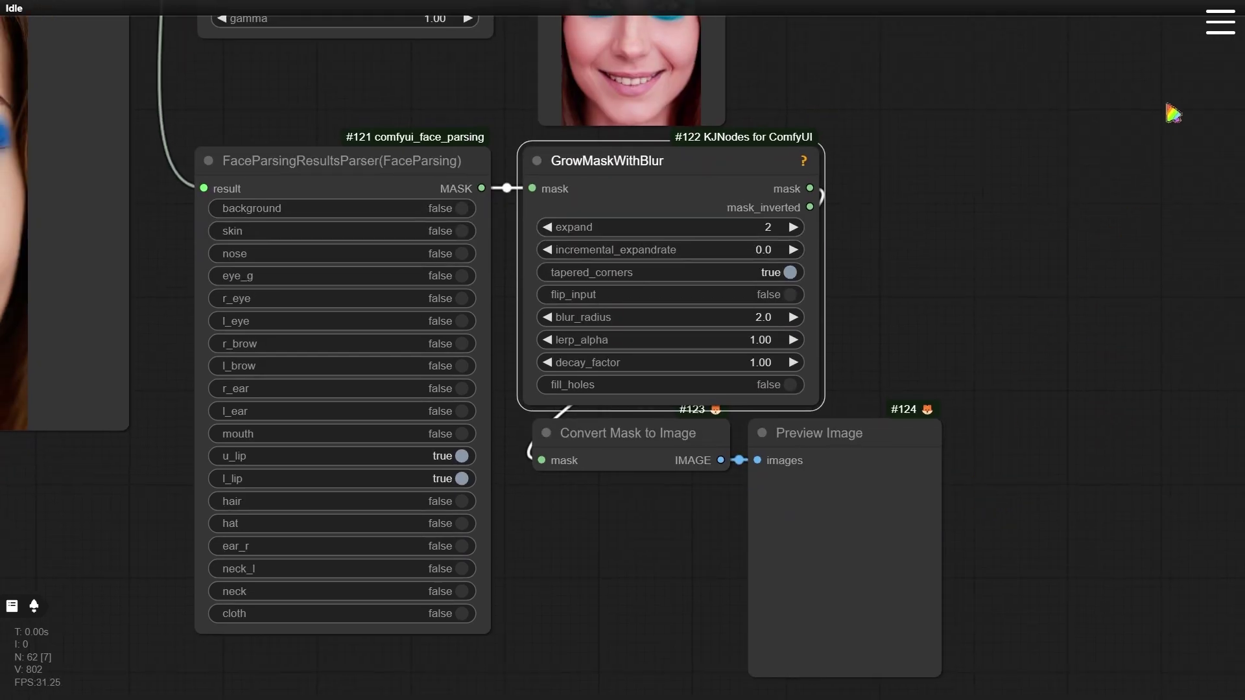
click(1225, 30)
click(1208, 63)
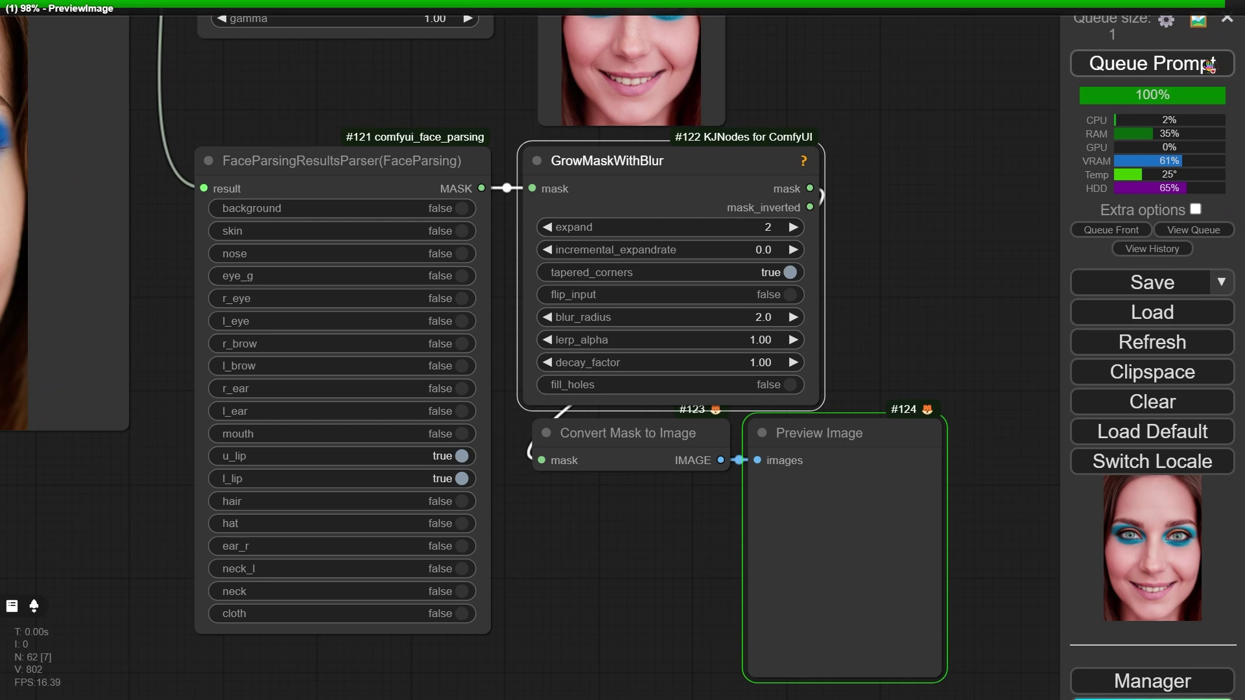
click(1225, 25)
drag(1047, 395, 678, 418)
scroll(678, 441, down, 4)
Step: Add an ImageCompositeMasked node beside the color-adjusted preview and connect ColorAdjust's IMAGE output to its source input
double_click(612, 100)
text(imageco)
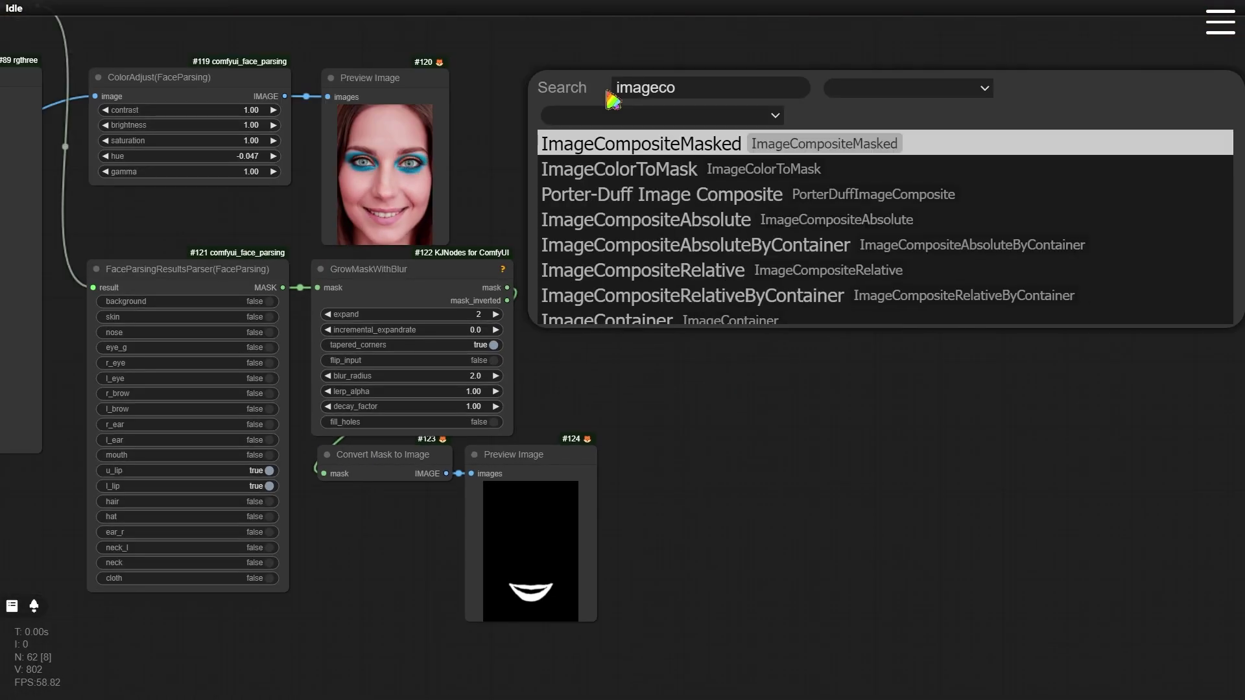
key(Return)
drag(699, 82, 653, 80)
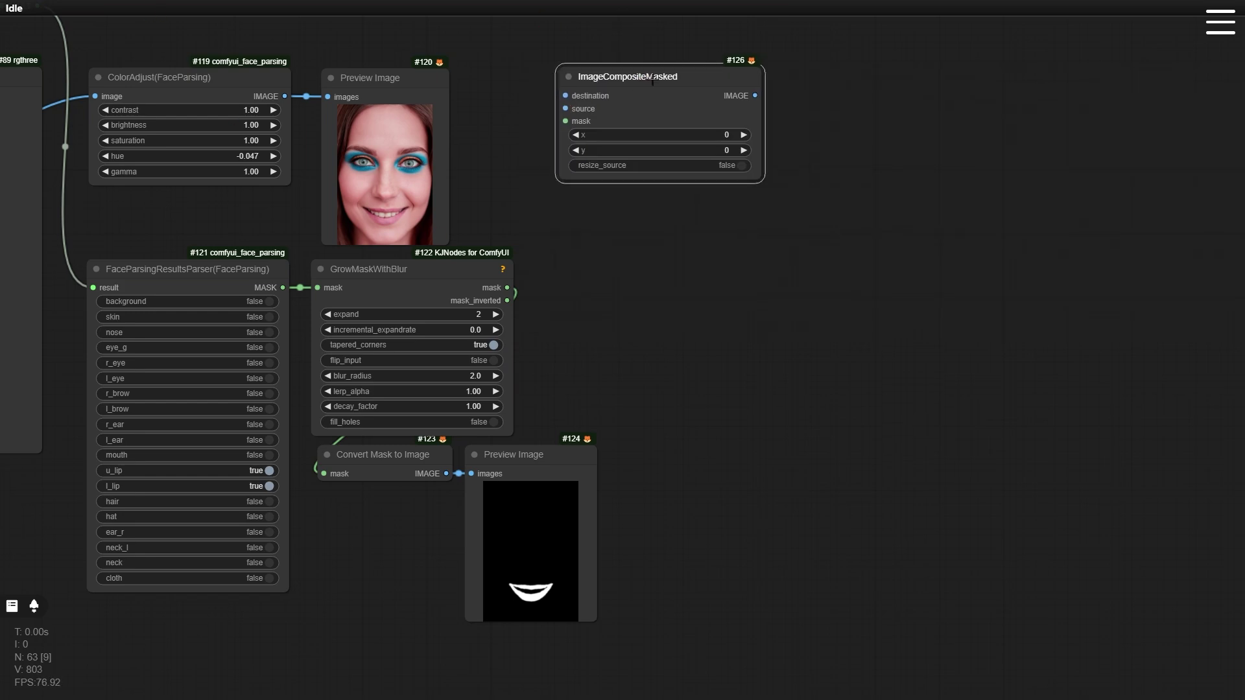
drag(285, 96, 566, 108)
Step: Add a Reroute above Image Comparer and pass the VAE Decode image through it to ColorAdjust's image input
scroll(602, 278, down, 3)
drag(602, 279, 1198, 312)
scroll(616, 151, up, 3)
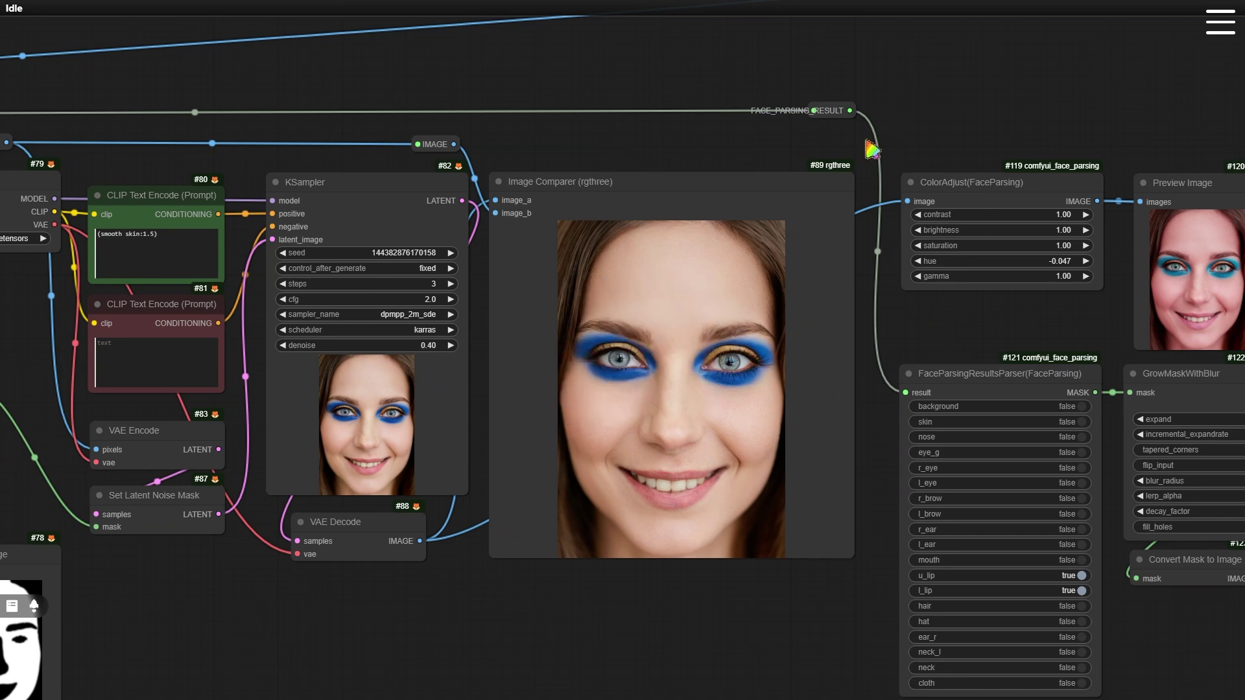
double_click(831, 150)
text(rer)
key(Return)
drag(907, 201, 814, 145)
scroll(1023, 135, up, 3)
drag(792, 148, 866, 223)
drag(836, 188, 407, 209)
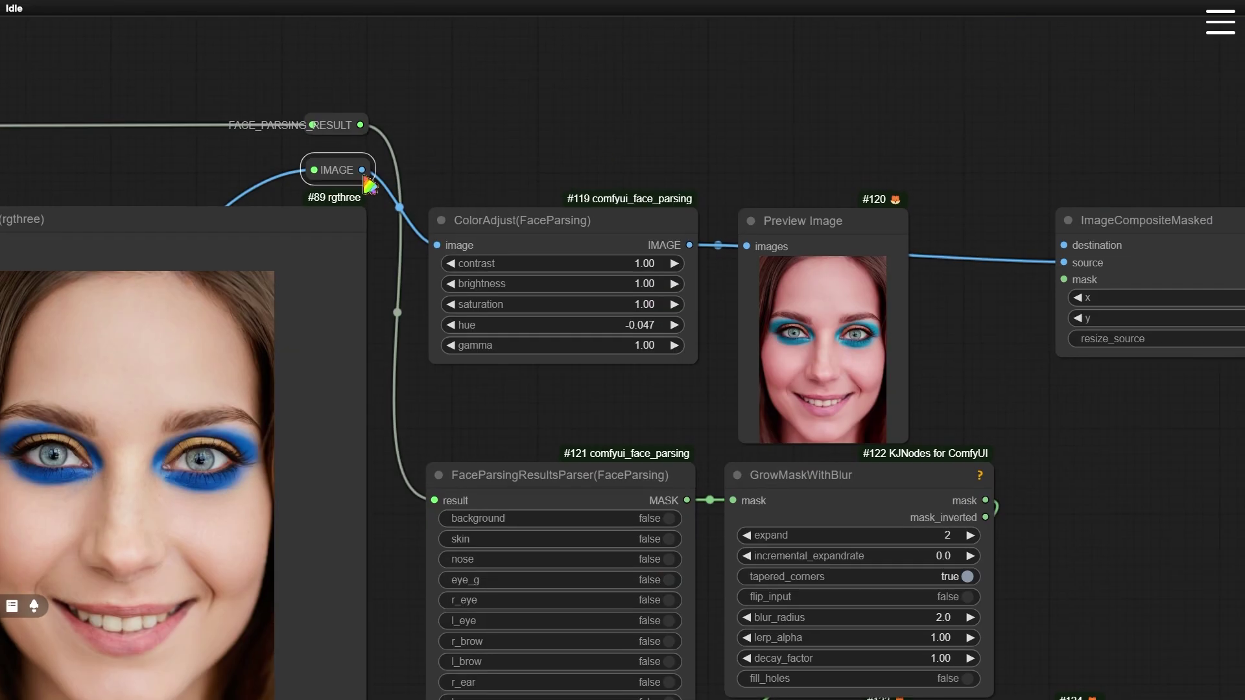
Step: Paste a Reroute carrying the smoothed image into ImageCompositeMasked's destination, and connect the lip GrowMaskWithBlur mask output to its mask input
key(ctrl+v)
drag(752, 143, 979, 179)
drag(361, 170, 958, 183)
drag(1064, 245, 1006, 183)
drag(1097, 440, 851, 339)
drag(739, 400, 819, 178)
Step: Attach a Preview Image node to ImageCompositeMasked's IMAGE output, place it below that node and enlarge it
drag(1100, 308, 917, 279)
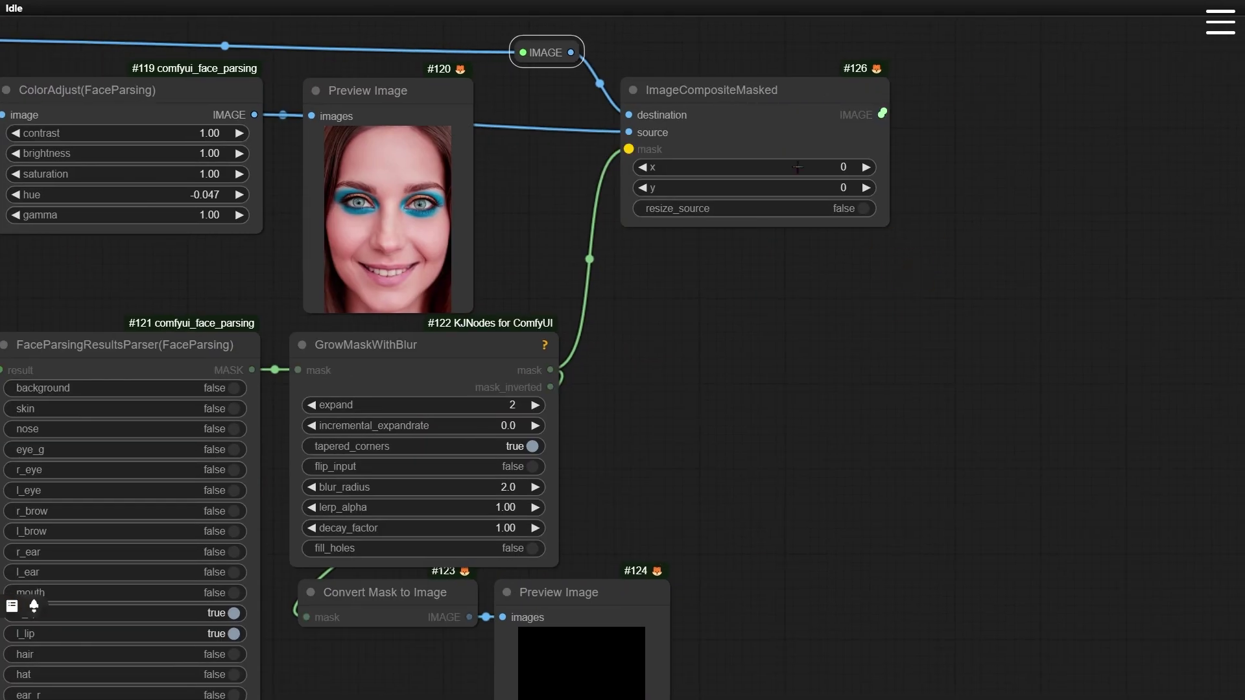
drag(881, 115, 619, 236)
click(680, 417)
drag(804, 289, 860, 509)
drag(804, 389, 819, 393)
click(1019, 300)
Step: Run the workflow and inspect the composited portrait with recolored lips in the new preview
mouse_move(1211, 40)
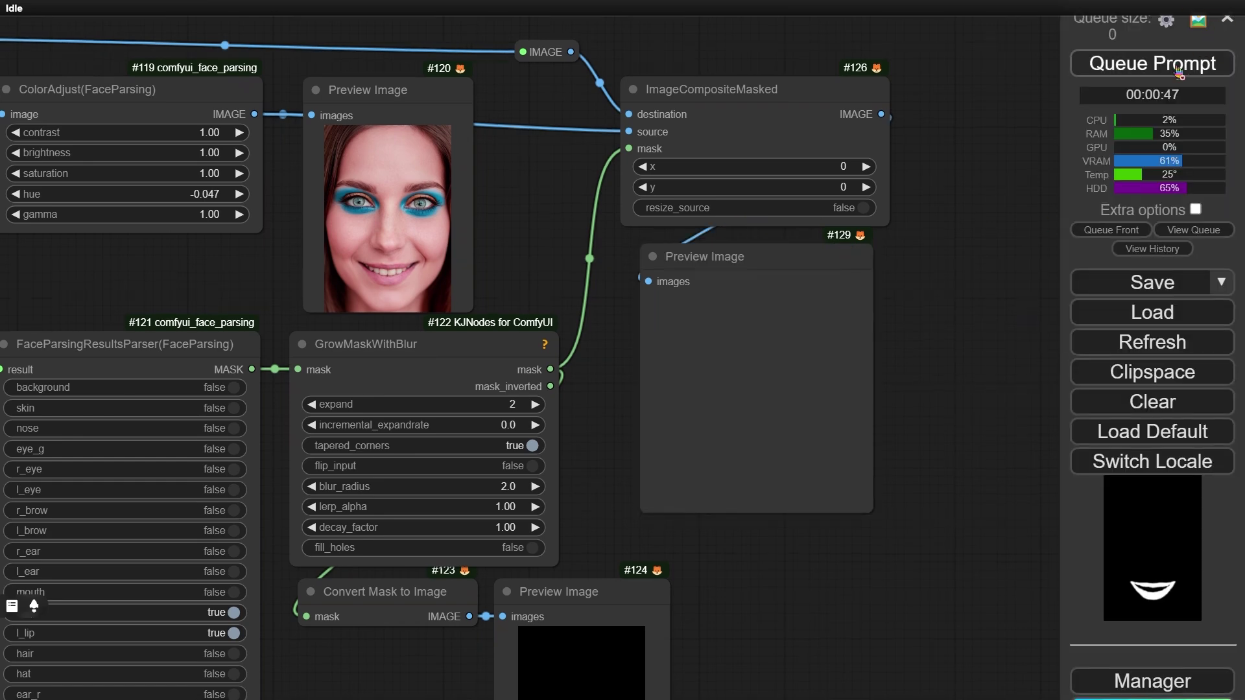
click(1152, 65)
scroll(928, 415, up, 7)
drag(900, 329, 1076, 334)
drag(1076, 334, 1106, 359)
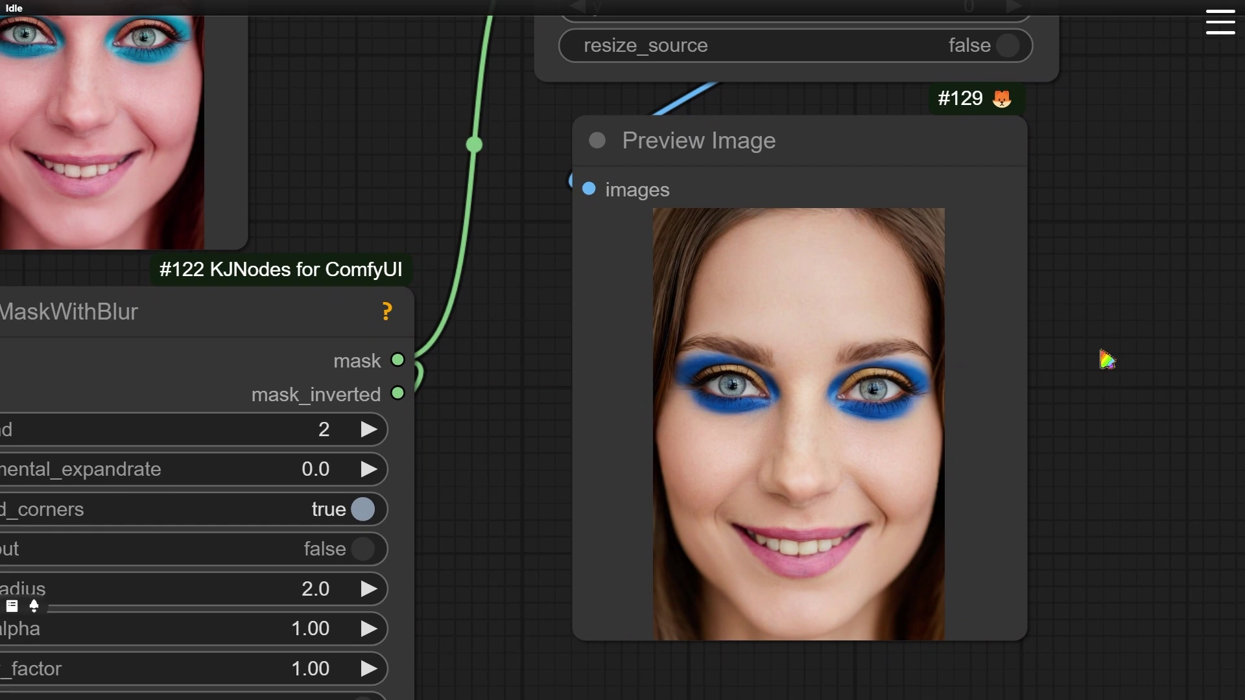
scroll(1101, 355, down, 8)
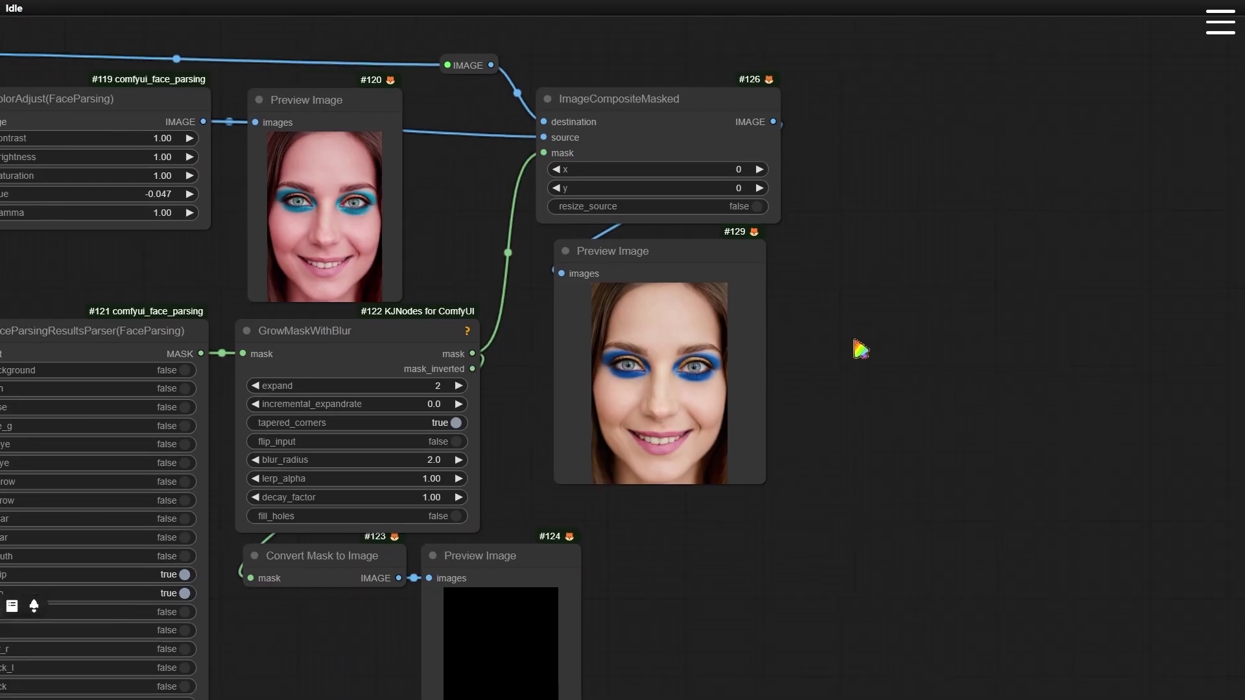
Step: Straighten the Reroute above ImageCompositeMasked and add an ImageInsertWithBBox(FaceParsing) node to the side of it
drag(954, 207, 842, 272)
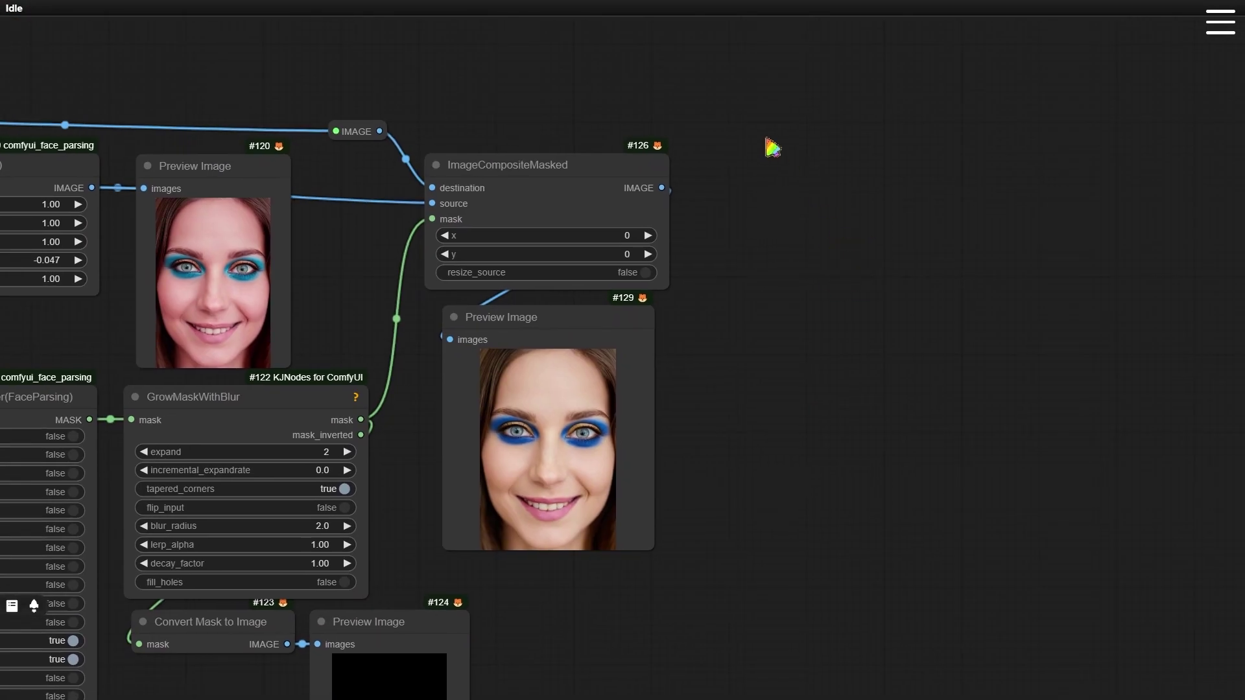
double_click(739, 131)
drag(352, 128, 351, 116)
double_click(785, 115)
text(imm)
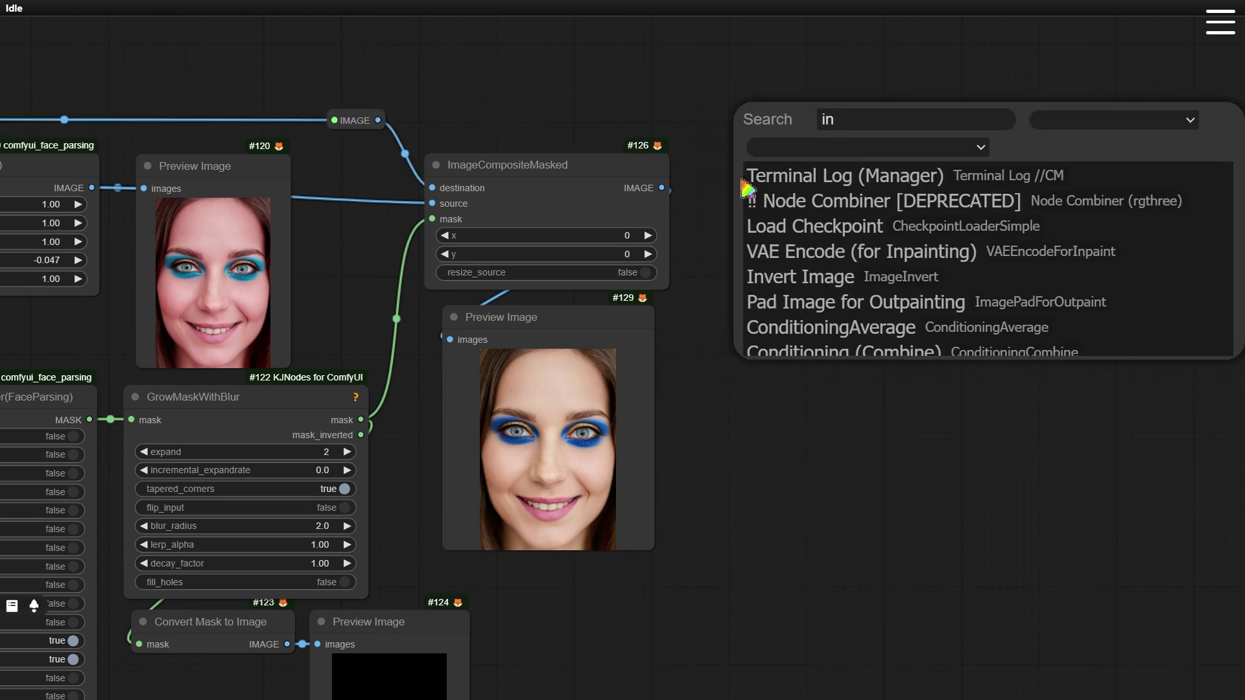
key(BackSpace)
text(ageins)
key(Down)
key(Return)
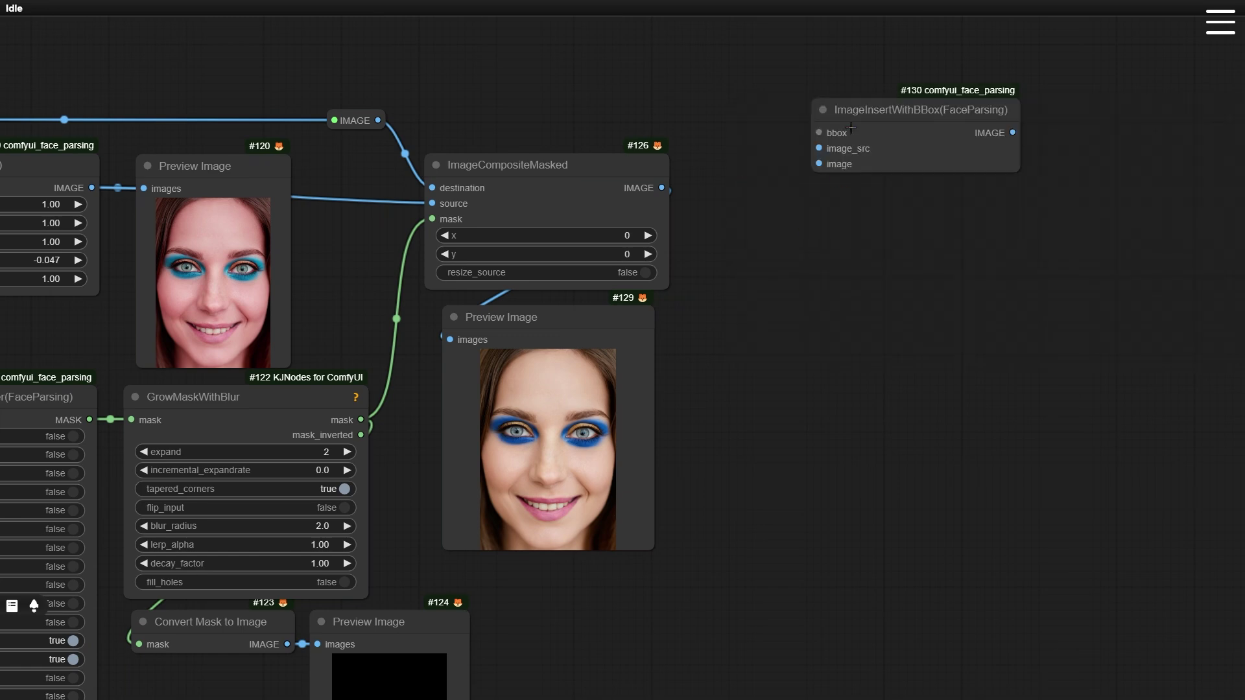
Step: Reposition the ImageInsertWithBBox(FaceParsing) node beside ImageCompositeMasked and paste a Reroute above it
drag(833, 170, 761, 171)
scroll(826, 301, down, 7)
drag(213, 279, 843, 285)
drag(117, 234, 712, 229)
scroll(711, 230, up, 6)
drag(930, 132, 632, 168)
mouse_move(449, 155)
mouse_down()
mouse_move(456, 132)
mouse_move(448, 151)
mouse_up()
drag(846, 142, 419, 178)
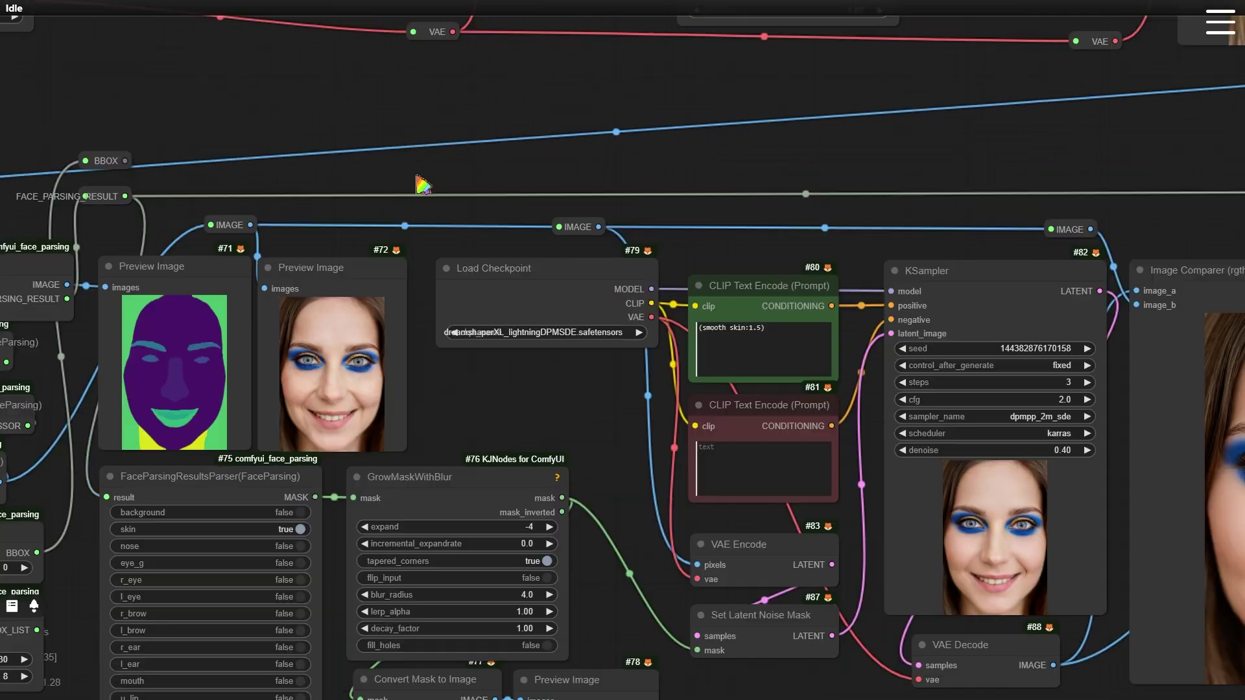
scroll(418, 178, down, 6)
drag(972, 152, 383, 183)
scroll(849, 218, up, 7)
scroll(836, 242, down, 6)
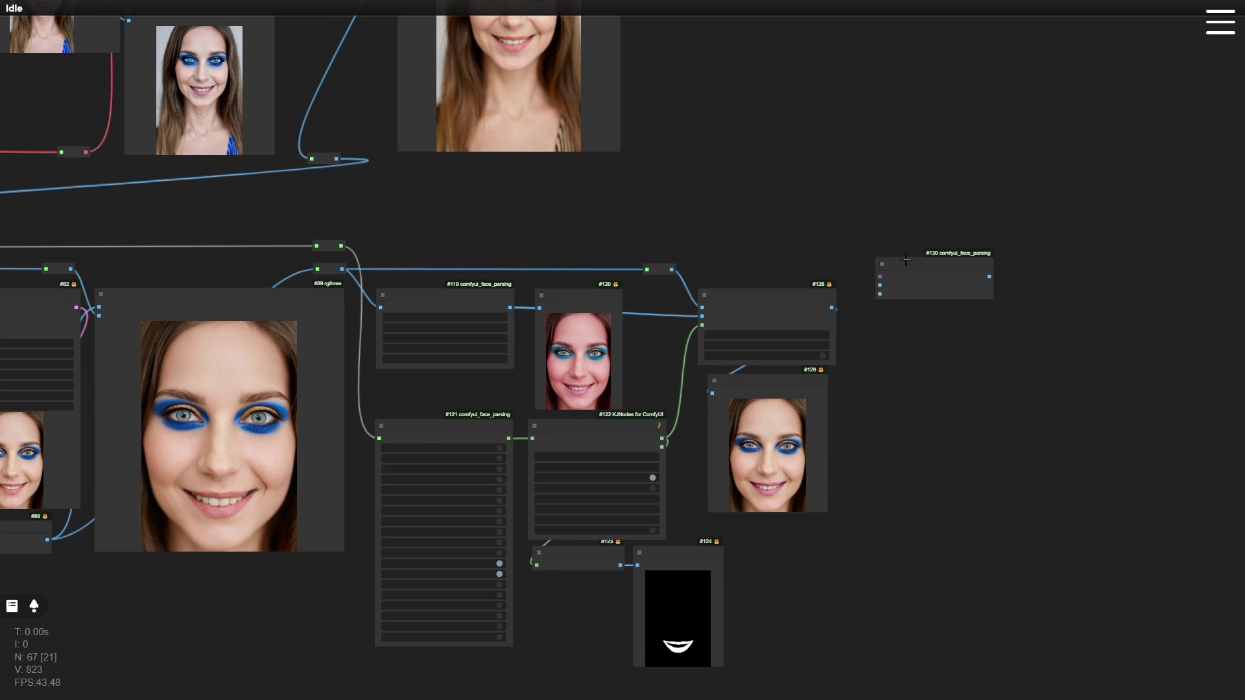
drag(908, 261, 899, 291)
click(828, 256)
key(ctrl+v)
drag(883, 237, 846, 238)
Step: Connect the BBOX Reroute near the face-parsing nodes through the pasted Reroute to ImageInsertWithBBox's bbox input
scroll(613, 216, down, 3)
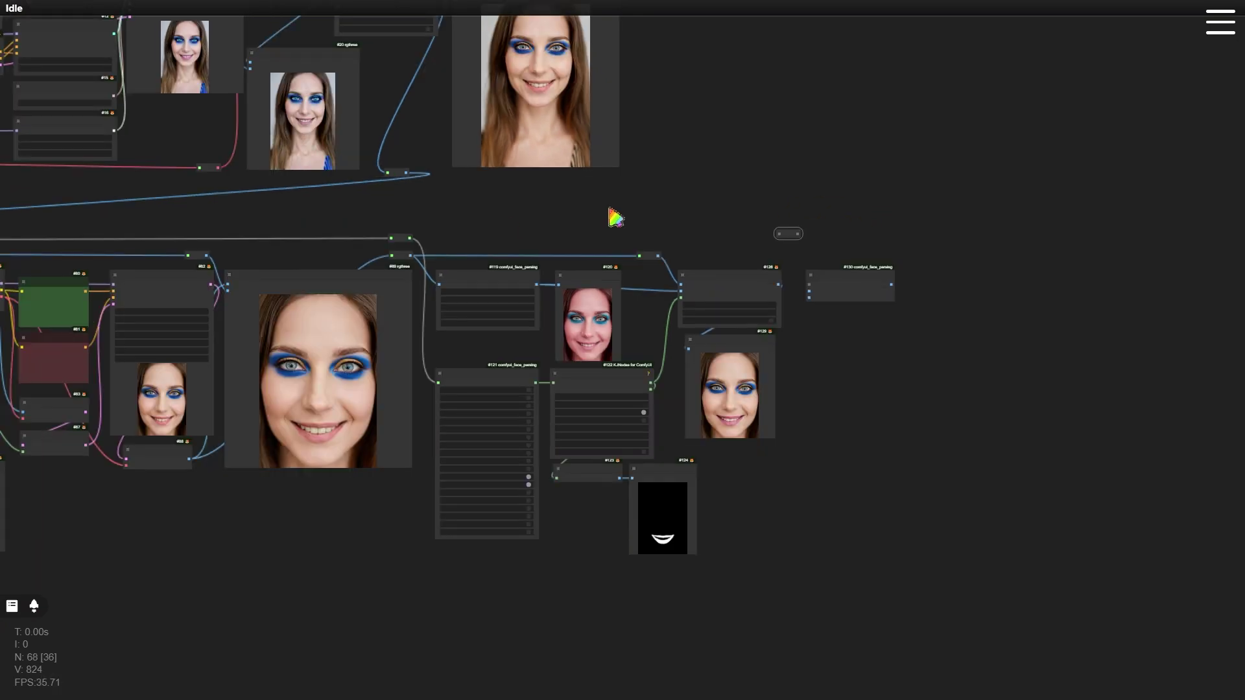
drag(493, 211, 942, 190)
drag(204, 202, 1077, 181)
scroll(110, 135, up, 12)
drag(110, 135, 563, 118)
drag(347, 263, 348, 279)
scroll(945, 166, down, 4)
drag(944, 167, 194, 214)
scroll(555, 206, up, 4)
drag(562, 185, 613, 367)
Step: Connect the full-portrait IMAGE Reroute to ImageInsertWithBBox's image_src and ImageCompositeMasked's IMAGE output to its image input
scroll(797, 224, down, 4)
scroll(797, 223, down, 1)
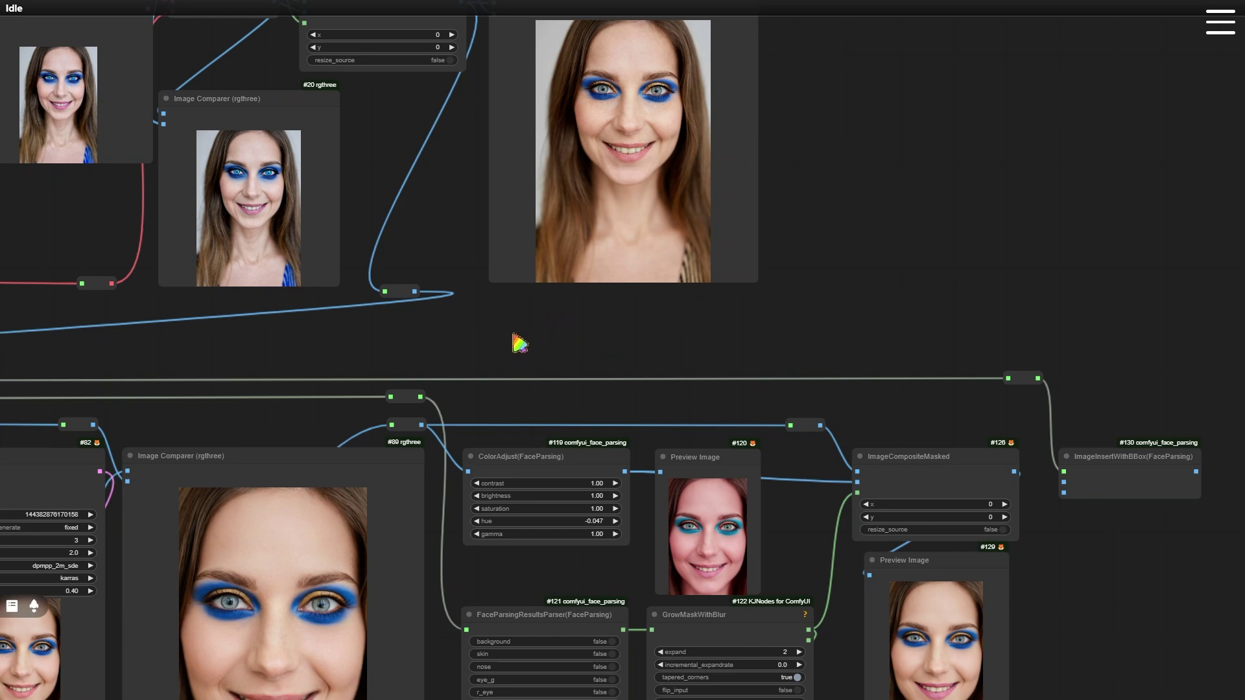
scroll(520, 344, up, 7)
scroll(533, 328, down, 5)
drag(199, 247, 983, 478)
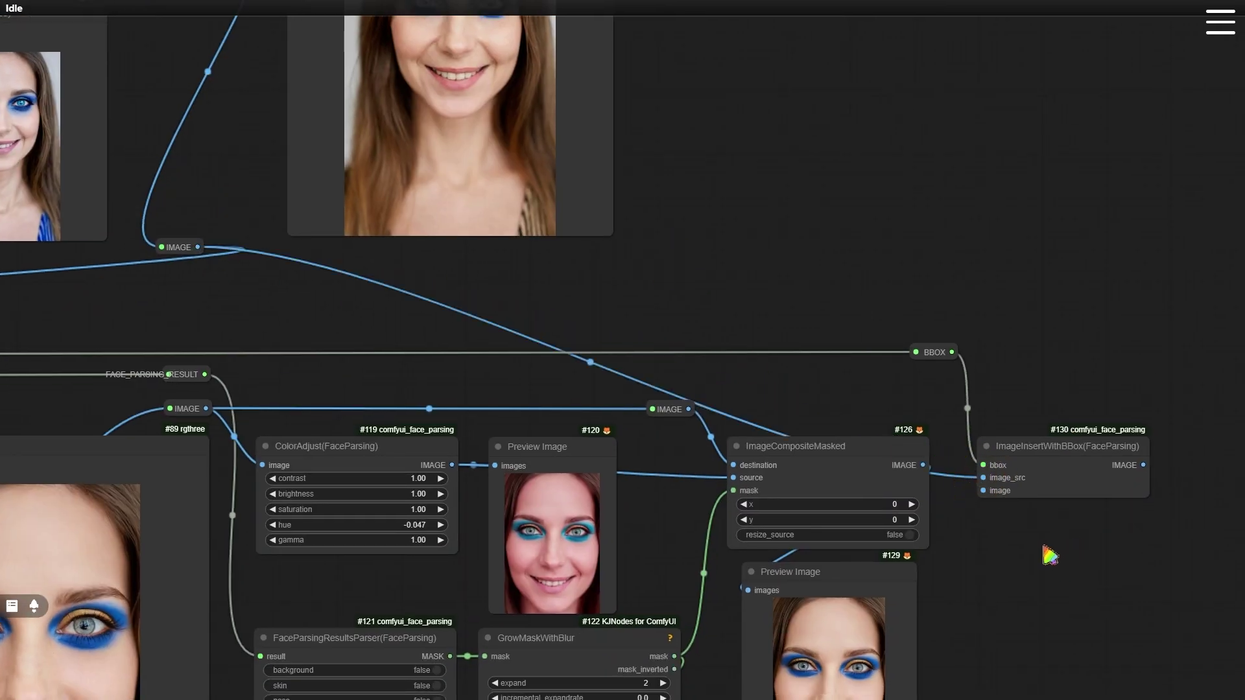
scroll(752, 448, up, 5)
drag(985, 567, 791, 414)
drag(691, 251, 786, 292)
Step: Add an Image Comparer (rgthree) node, place it beside ImageInsertWithBBox and enlarge it
drag(1085, 385, 587, 302)
scroll(586, 303, down, 3)
double_click(624, 241)
text(image comp)
key(Down)
key(Down)
key(Down)
key(Down)
key(Return)
drag(713, 230, 677, 173)
drag(750, 278, 1138, 677)
scroll(415, 578, down, 3)
drag(414, 583, 450, 320)
drag(993, 390, 1091, 512)
drag(494, 250, 453, 490)
scroll(492, 408, up, 7)
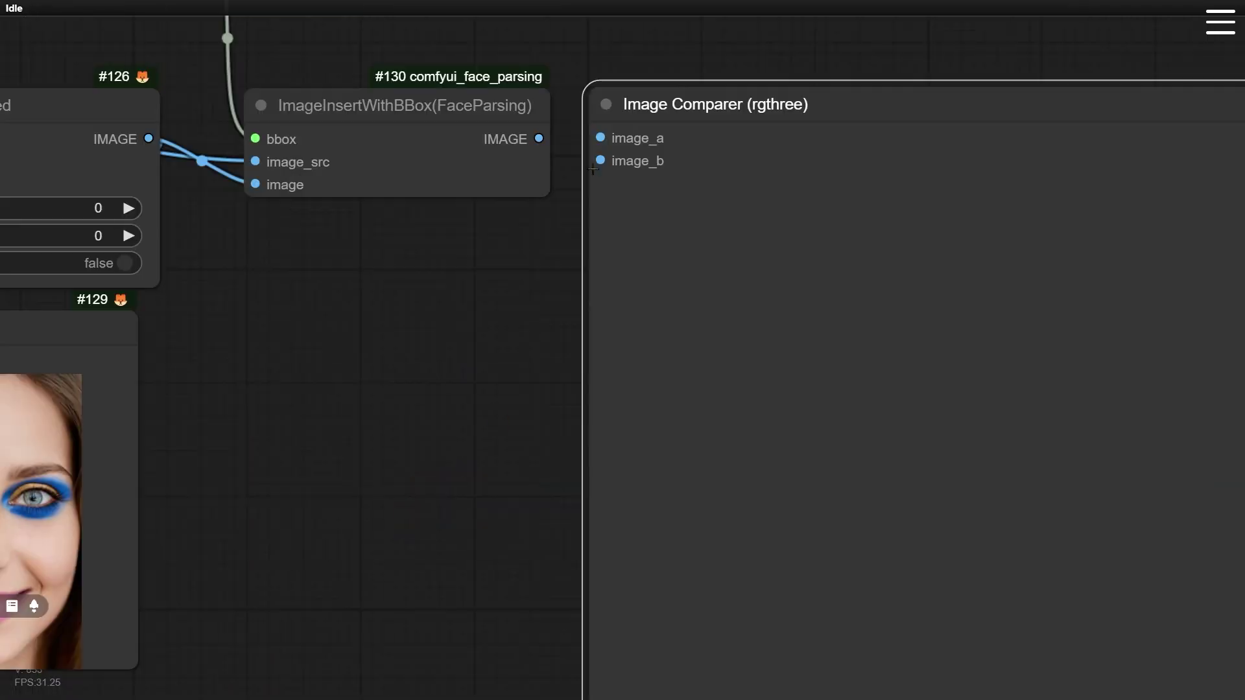
Step: Connect ImageInsertWithBBox's IMAGE output to the new Image Comparer's image_a and the original portrait's upper Reroute to its image_b
drag(538, 138, 601, 138)
scroll(471, 305, down, 5)
drag(469, 130, 609, 648)
scroll(522, 236, down, 3)
drag(505, 134, 972, 648)
scroll(518, 317, down, 2)
drag(1199, 486, 528, 370)
scroll(528, 369, up, 3)
scroll(626, 74, down, 3)
drag(456, 83, 551, 539)
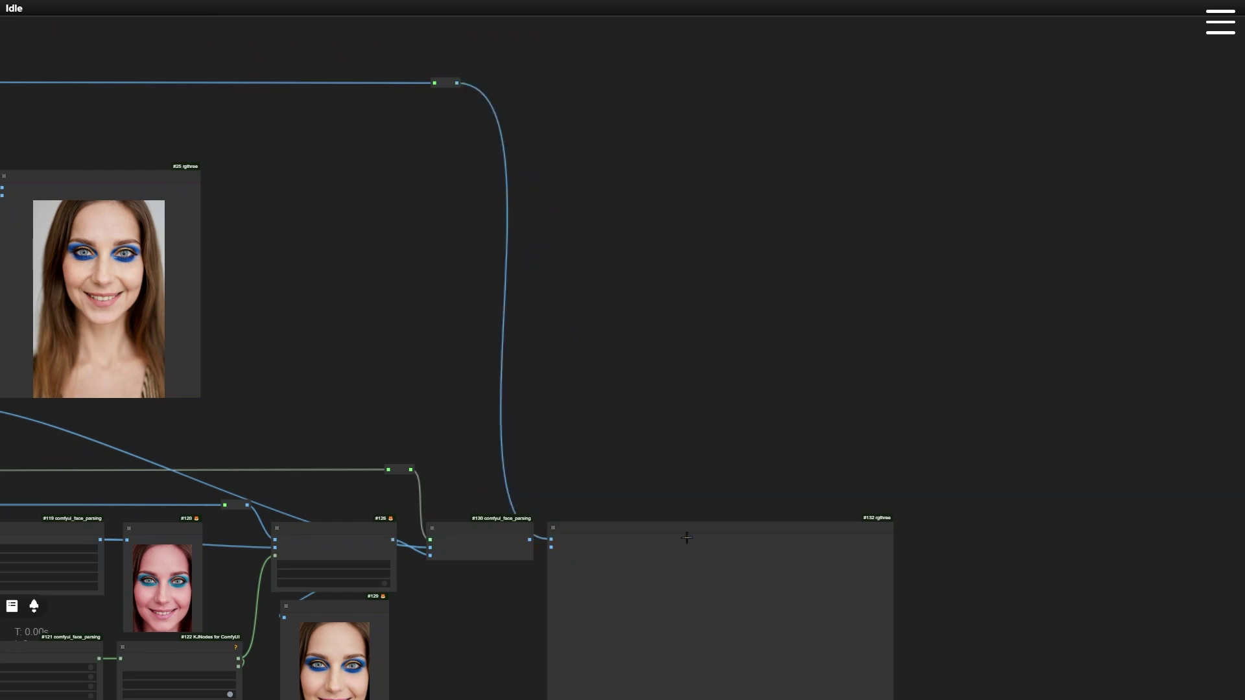
Step: Queue the workflow and inspect the full portrait in the new Image Comparer
drag(658, 466, 505, 186)
scroll(506, 187, up, 2)
drag(886, 386, 1042, 361)
click(1219, 22)
click(1164, 64)
click(1220, 23)
scroll(1044, 460, up, 7)
scroll(974, 517, left, 8)
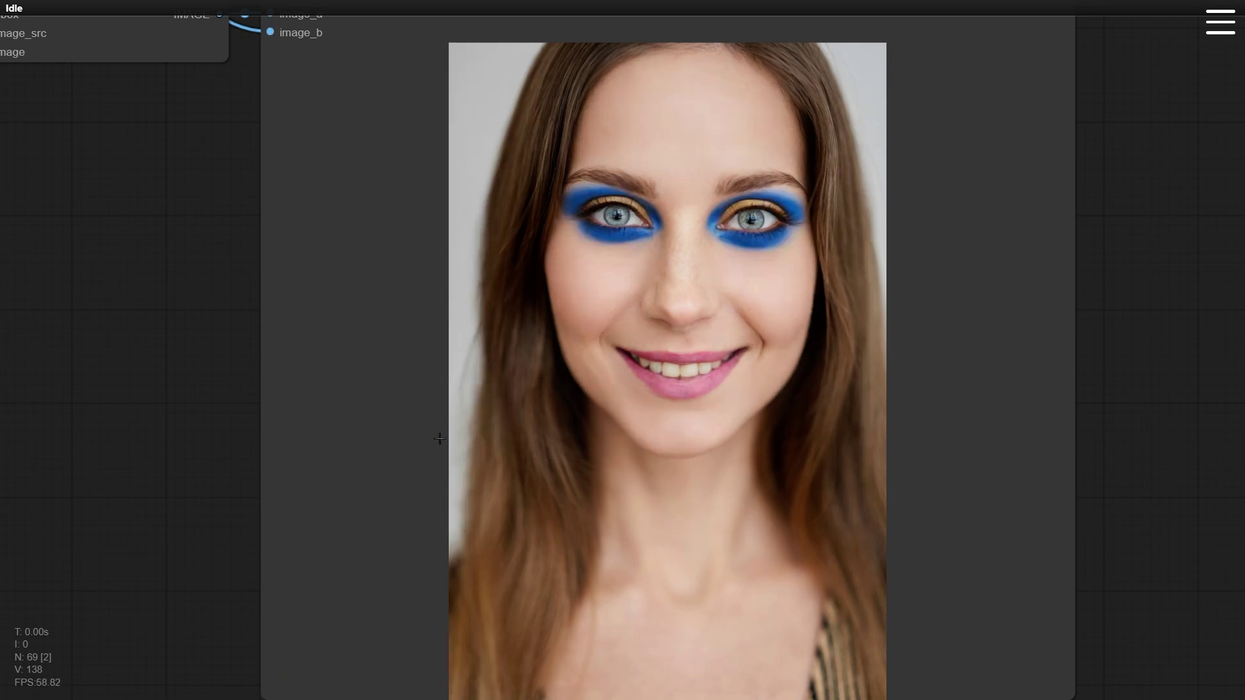
Step: Add a group titled "Advanced" on the empty canvas beside the face-parsing nodes
scroll(434, 438, down, 6)
drag(255, 605, 766, 583)
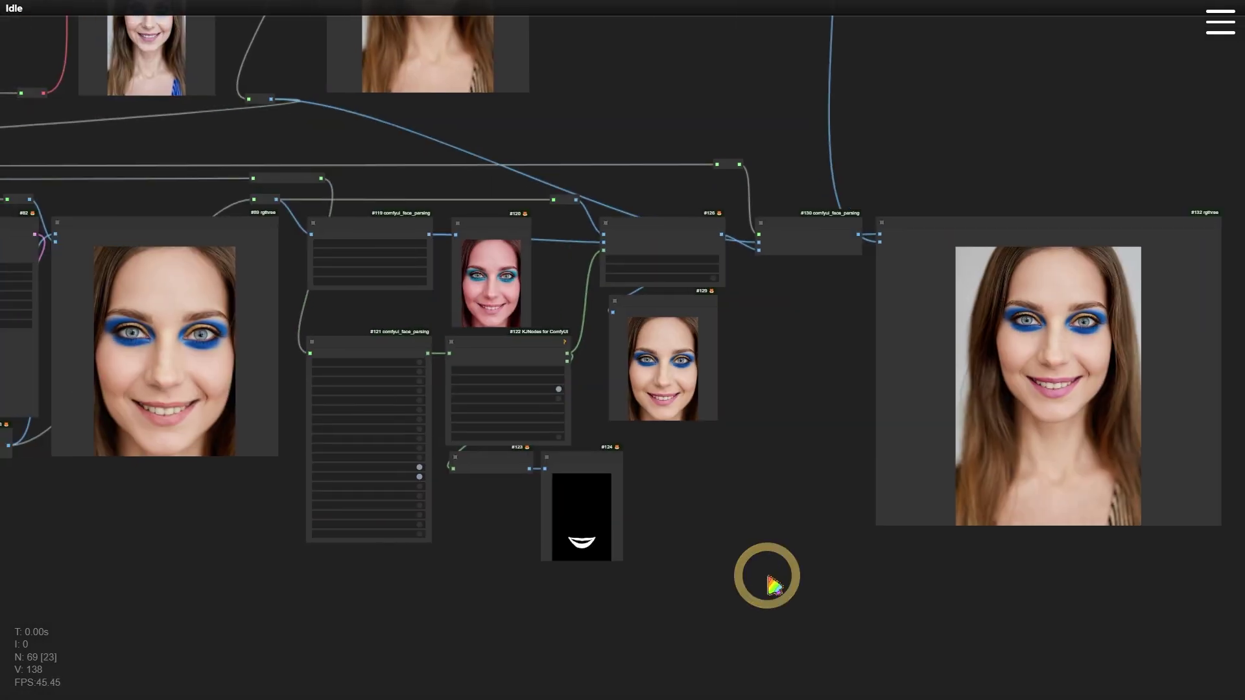
scroll(739, 570, down, 6)
drag(233, 547, 841, 535)
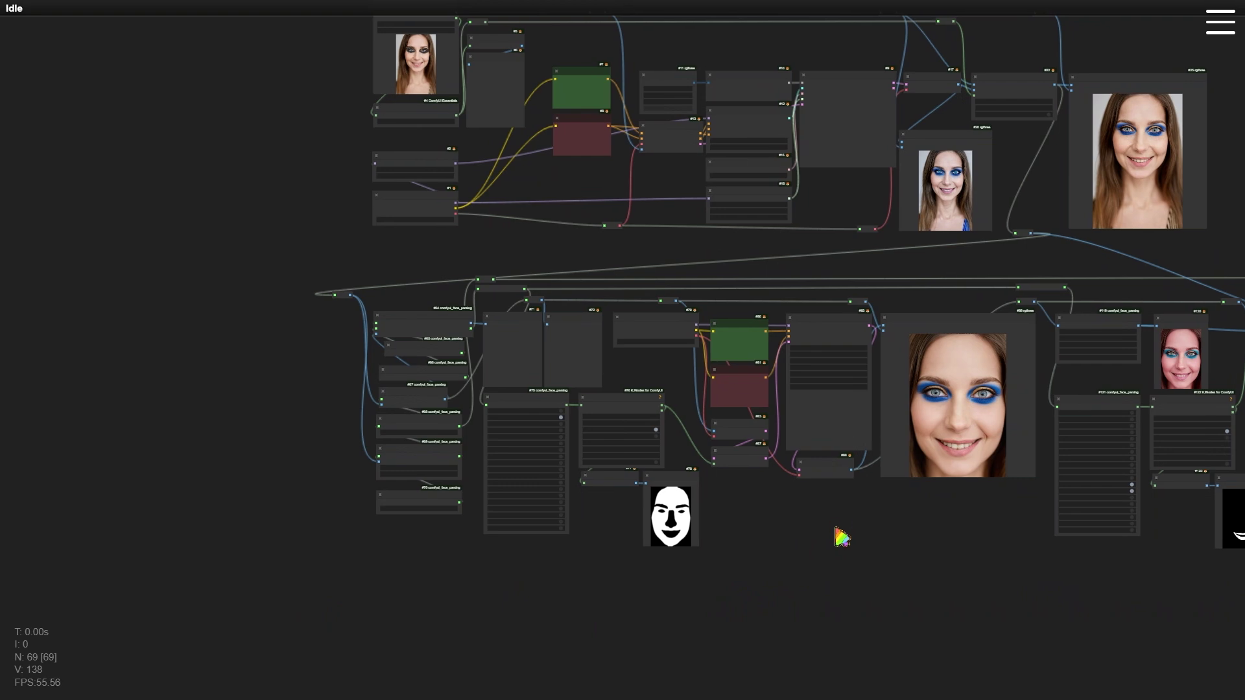
scroll(269, 350, up, 5)
scroll(350, 313, down, 3)
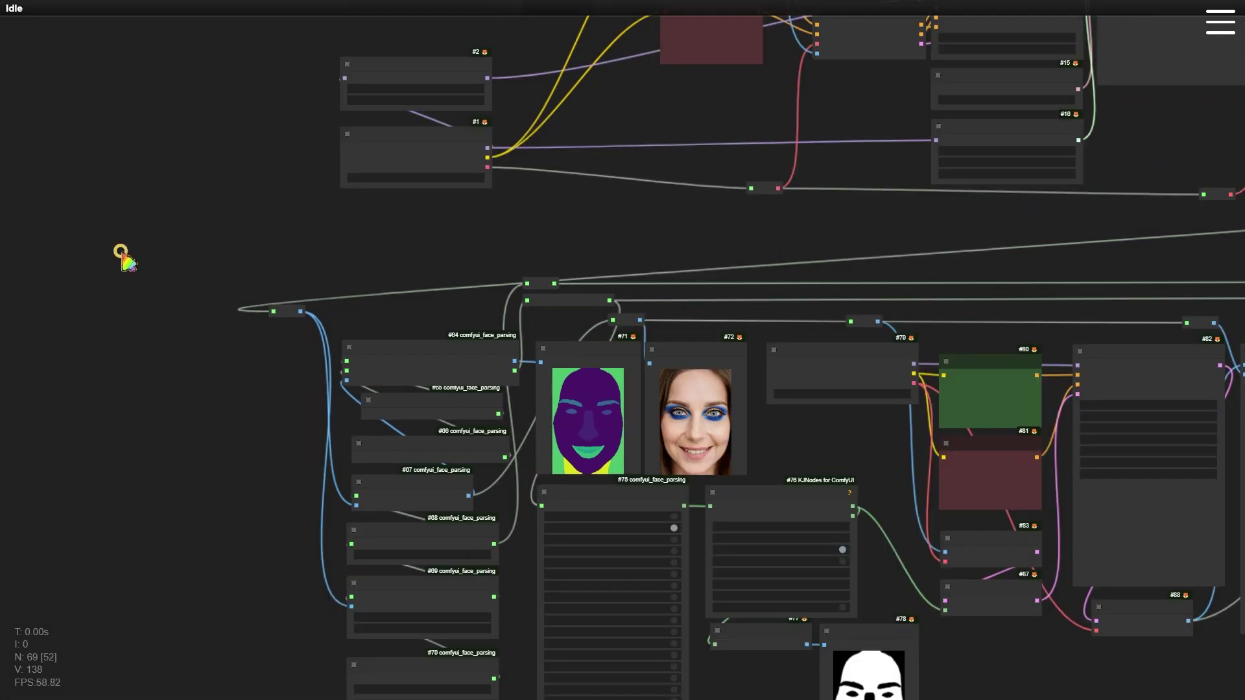
right_click(121, 254)
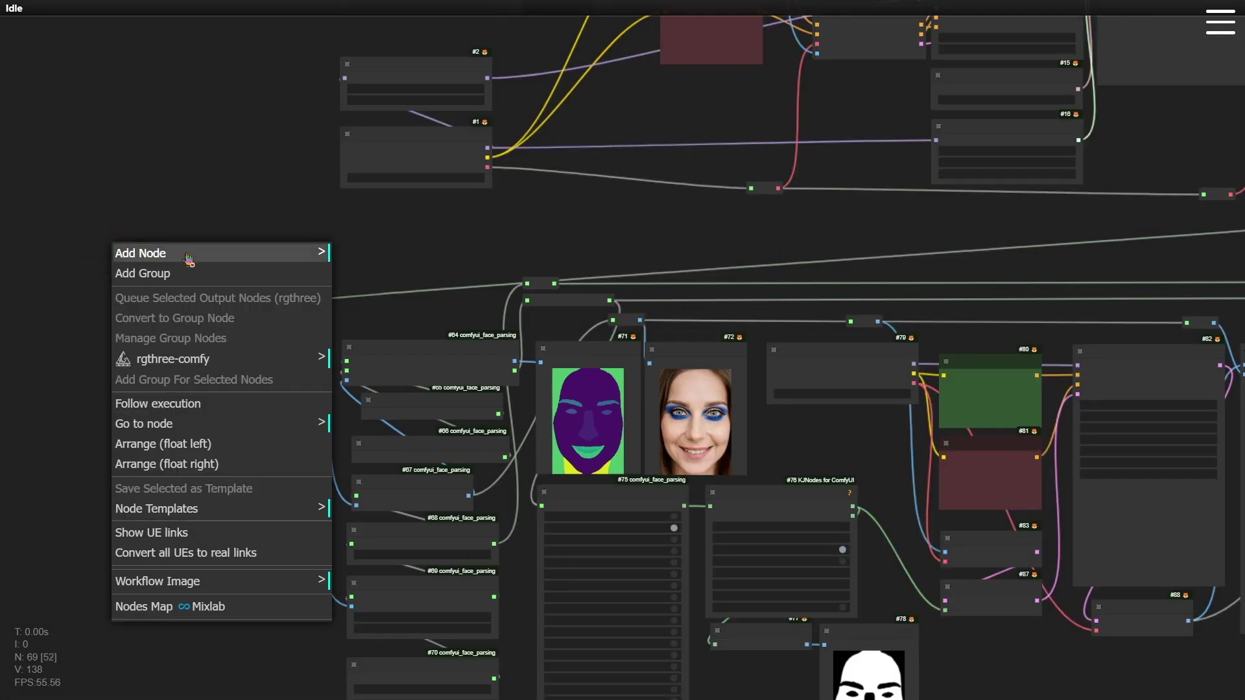
click(198, 274)
text(Advanced)
key(Return)
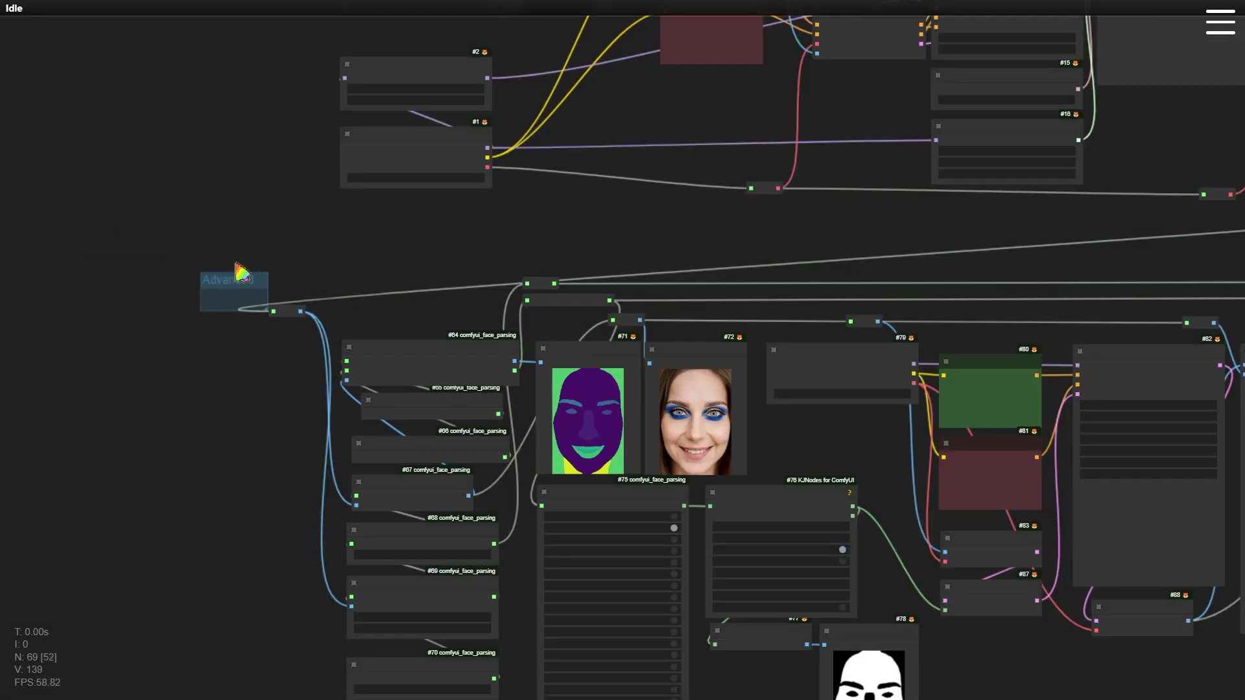
Step: Stretch the Advanced group over the whole lower row of nodes and fit it to those nodes
scroll(207, 332, down, 3)
scroll(207, 332, down, 2)
drag(134, 268, 1108, 486)
right_click(550, 437)
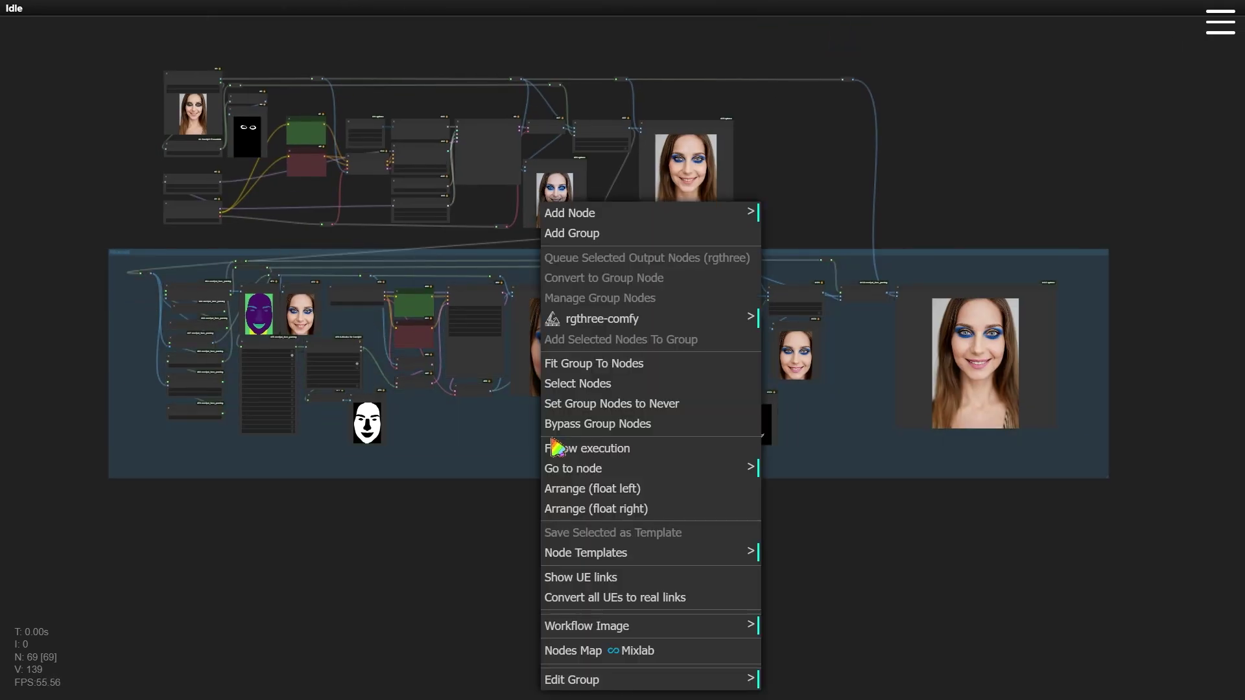
click(593, 362)
Step: Add a Fast Groups Muter (rgthree) node and place it just above the Advanced group's title, beside Load Checkpoint
scroll(104, 238, up, 10)
scroll(164, 231, down, 3)
drag(129, 222, 468, 377)
scroll(512, 422, up, 5)
drag(512, 423, 250, 367)
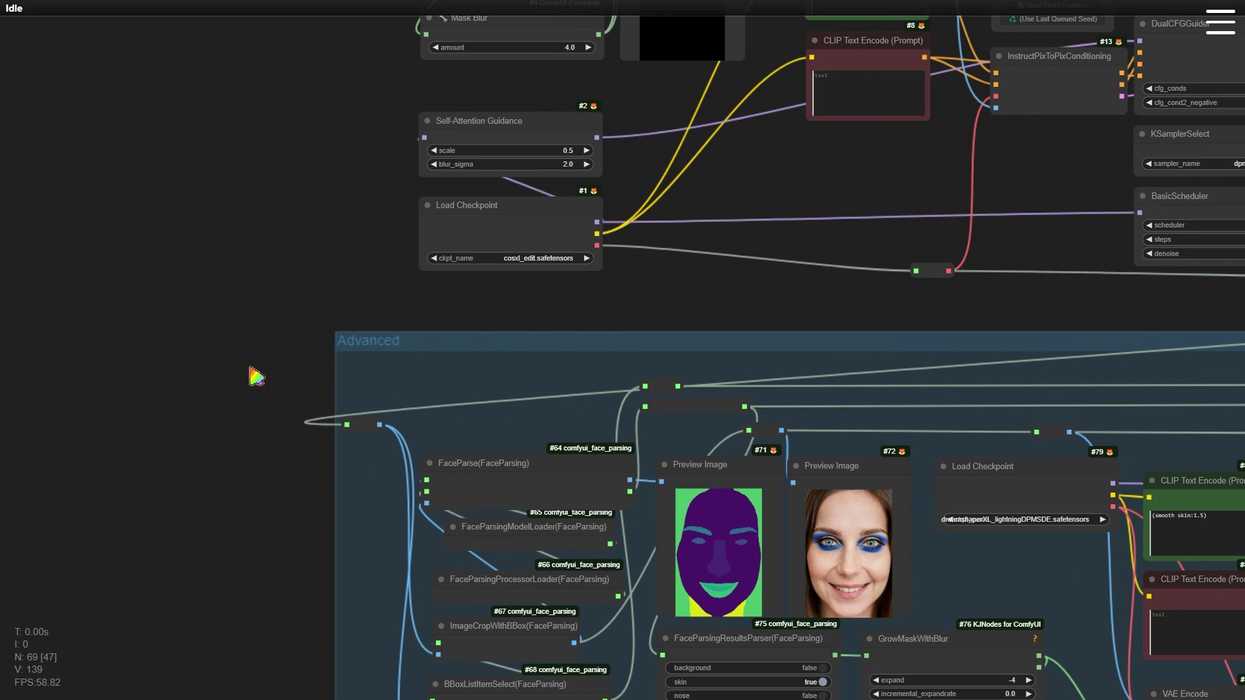
double_click(356, 285)
text(fast)
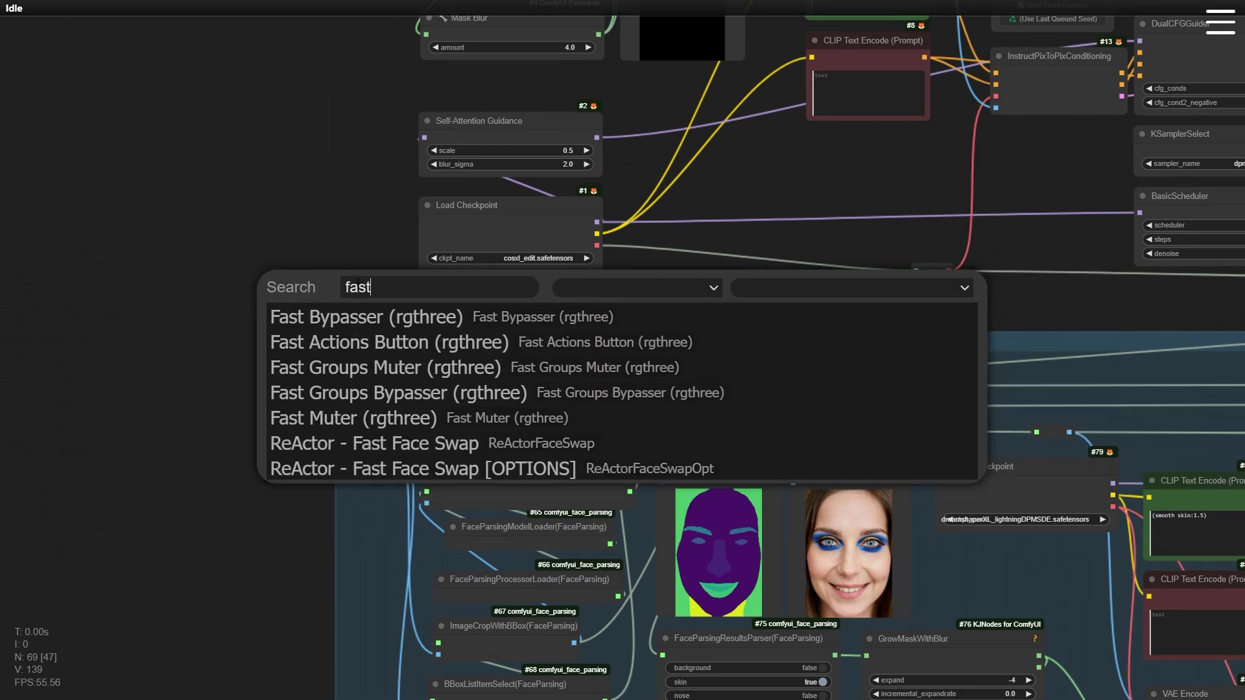
click(393, 369)
drag(389, 281, 333, 264)
drag(337, 324, 168, 284)
scroll(168, 284, down, 3)
Step: Toggle the Advanced group off and back on with the Fast Groups Muter to test it
click(187, 260)
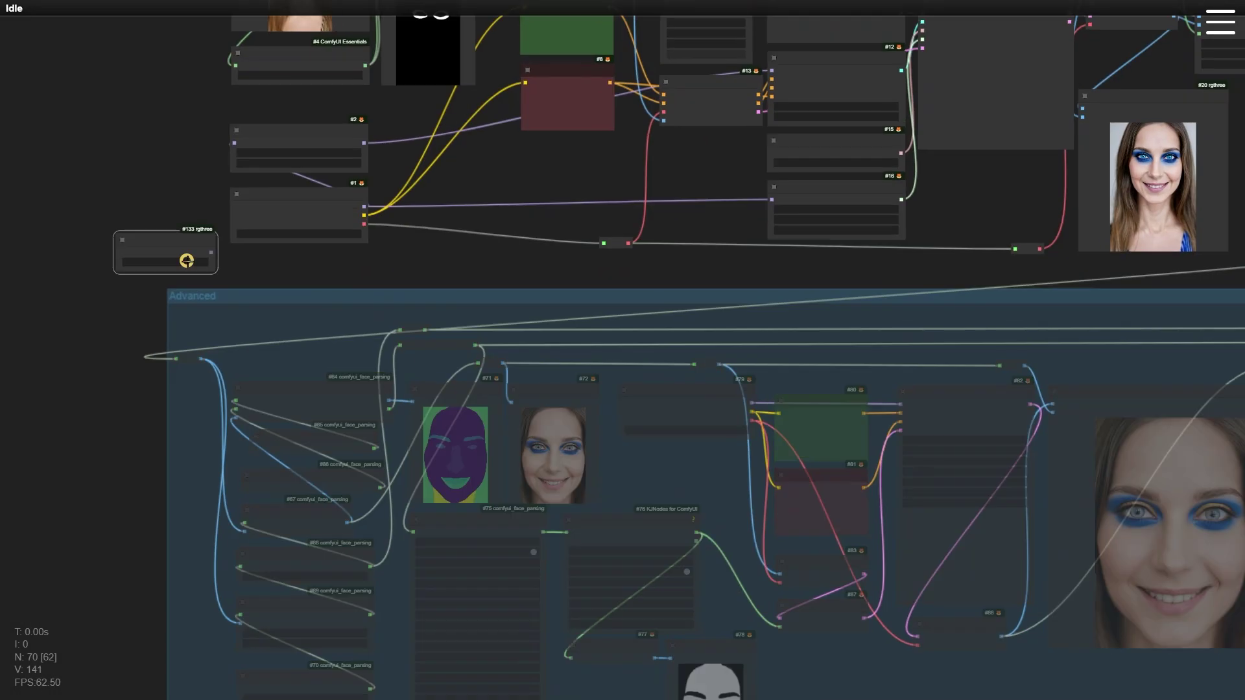
click(187, 262)
click(188, 262)
click(189, 261)
click(187, 261)
drag(592, 286, 379, 217)
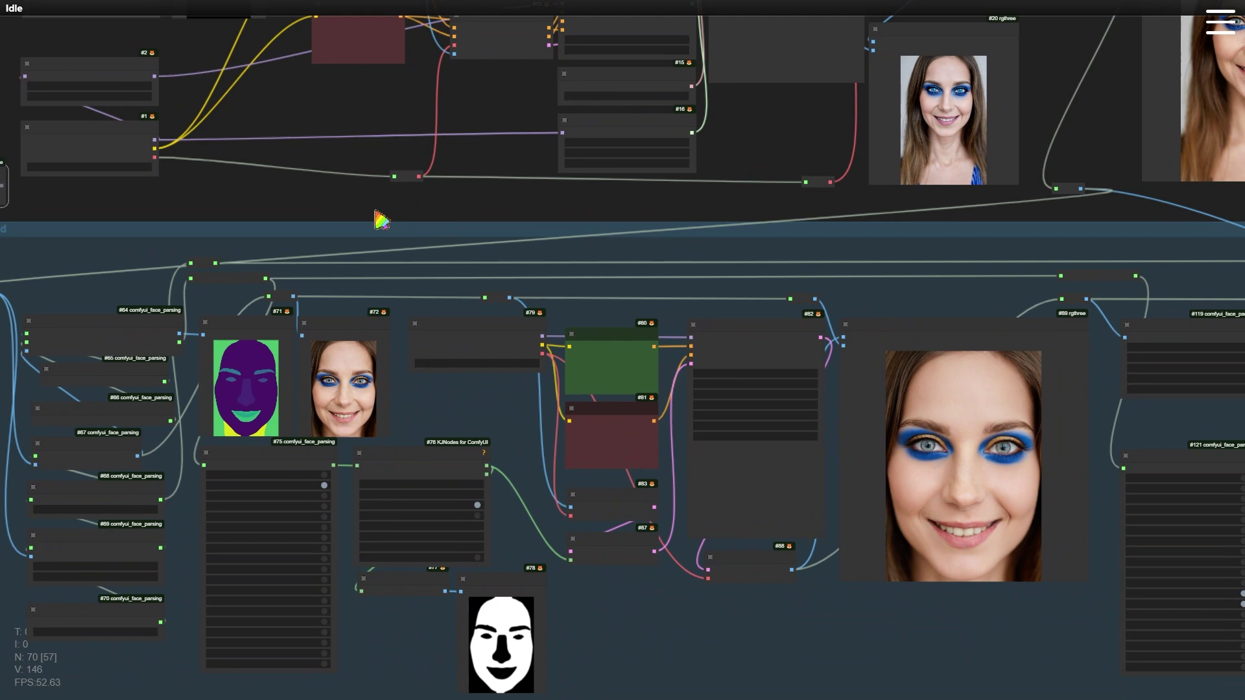
scroll(381, 220, down, 3)
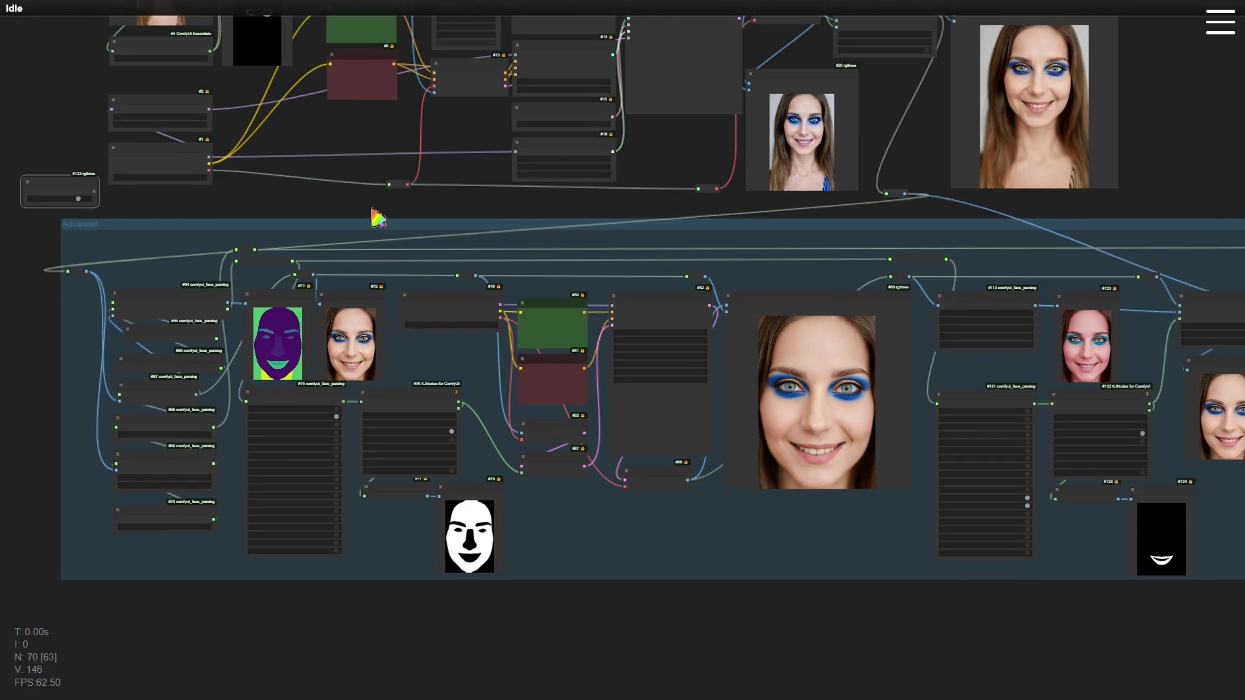
drag(860, 628, 631, 590)
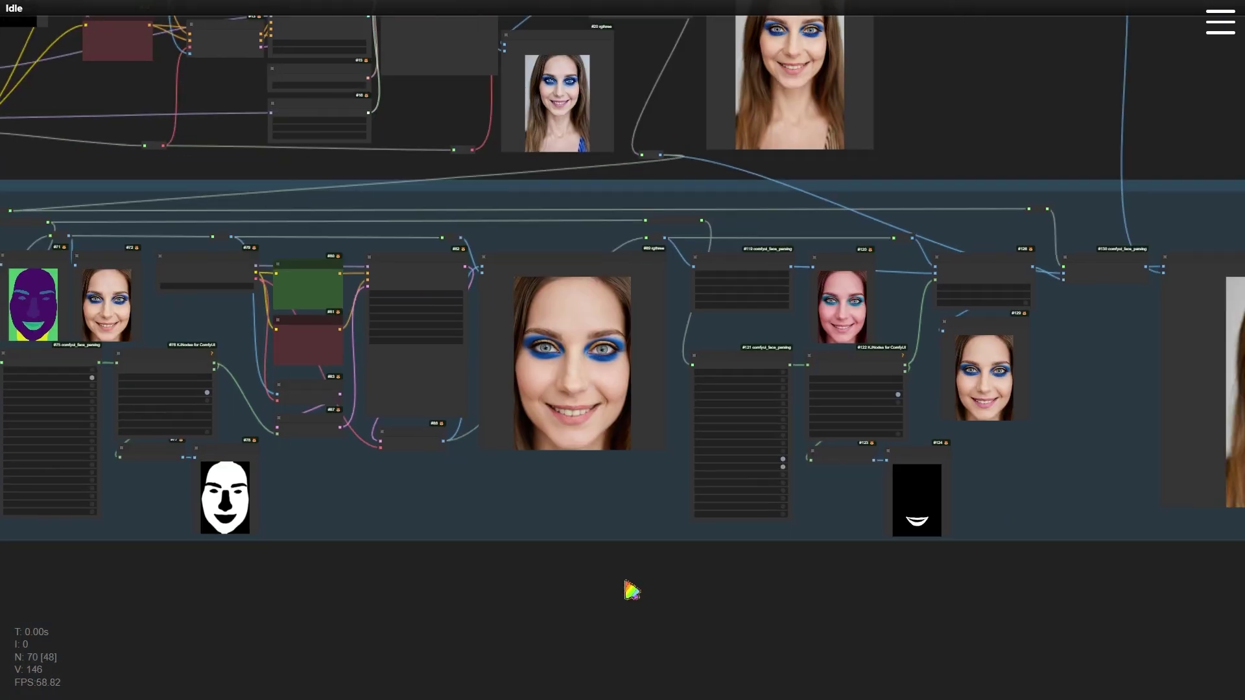
scroll(713, 581, down, 3)
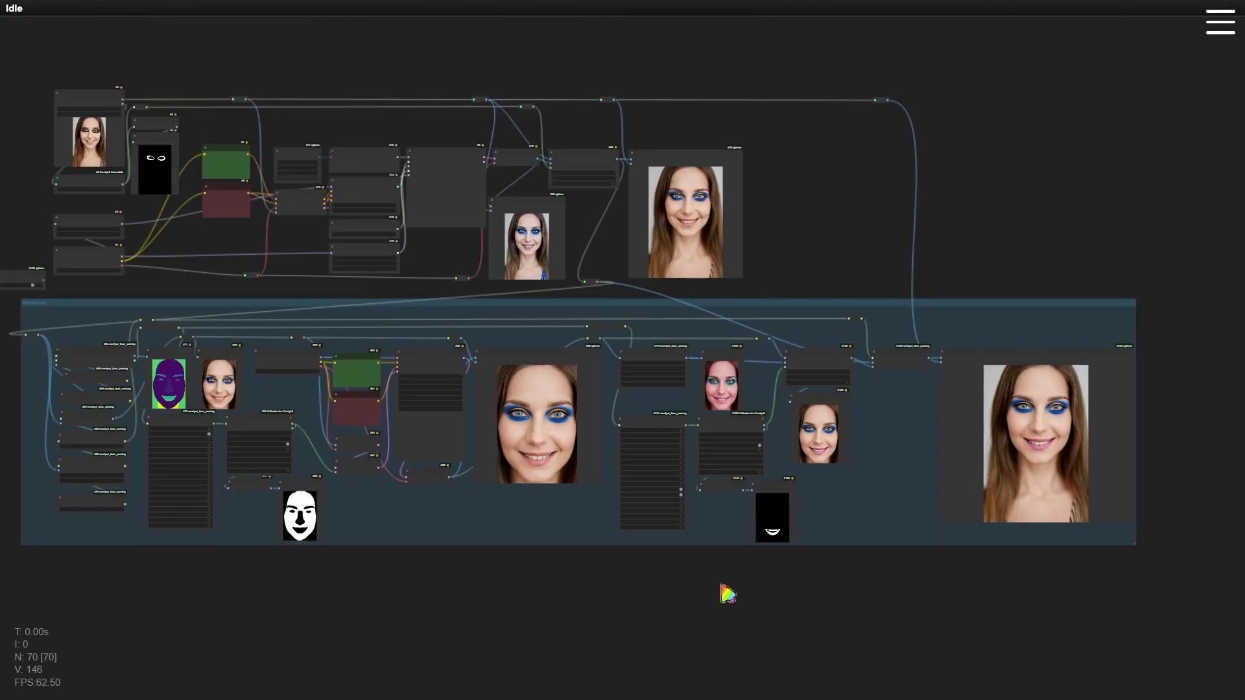